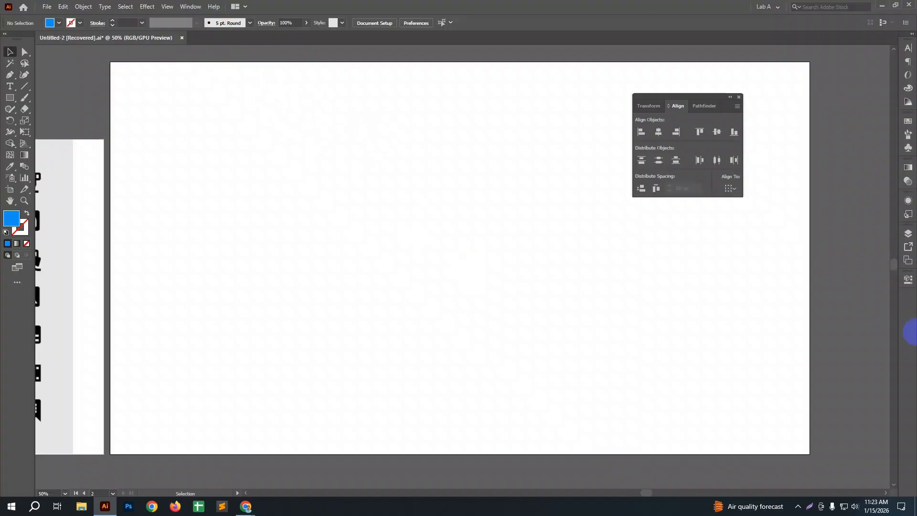
Step: Show the Pathfinder panel and move it close to the artboard's right edge
{"action": "left_click", "coordinate": [190, 7]}
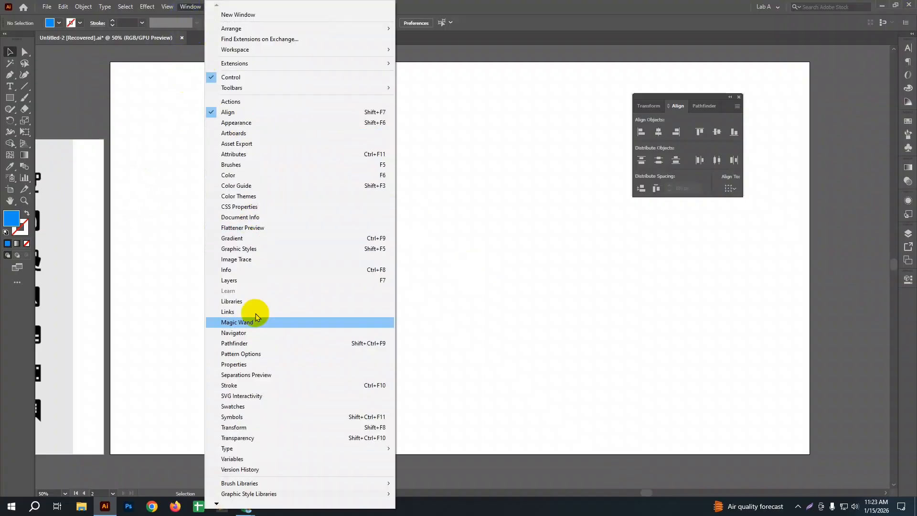
{"action": "left_click", "coordinate": [261, 347]}
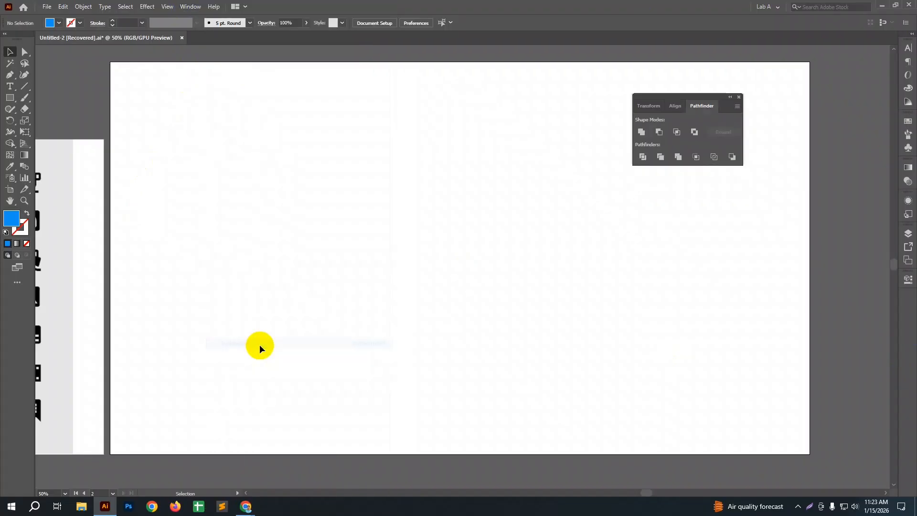
{"action": "left_click_drag", "start_coordinate": [694, 101], "coordinate": [756, 125]}
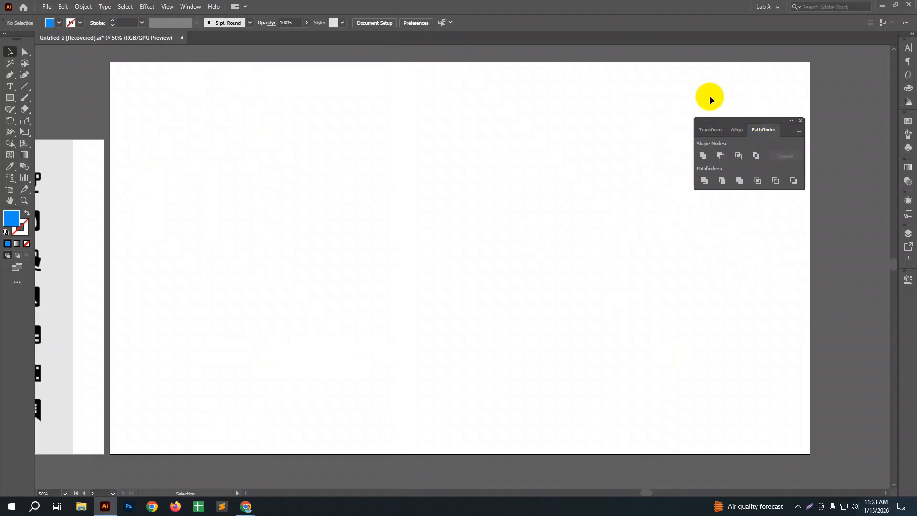
{"action": "left_click_drag", "start_coordinate": [754, 120], "coordinate": [763, 122]}
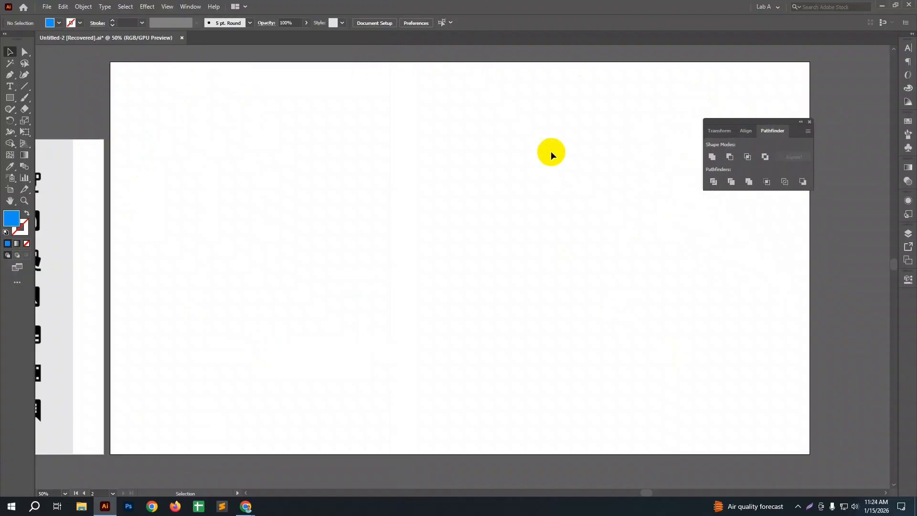
{"action": "left_click", "coordinate": [760, 119]}
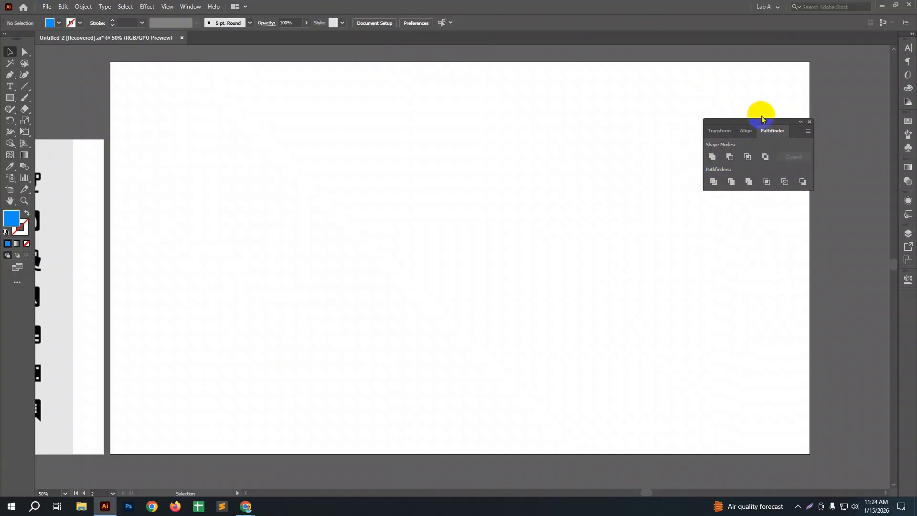
{"action": "left_click", "coordinate": [731, 182]}
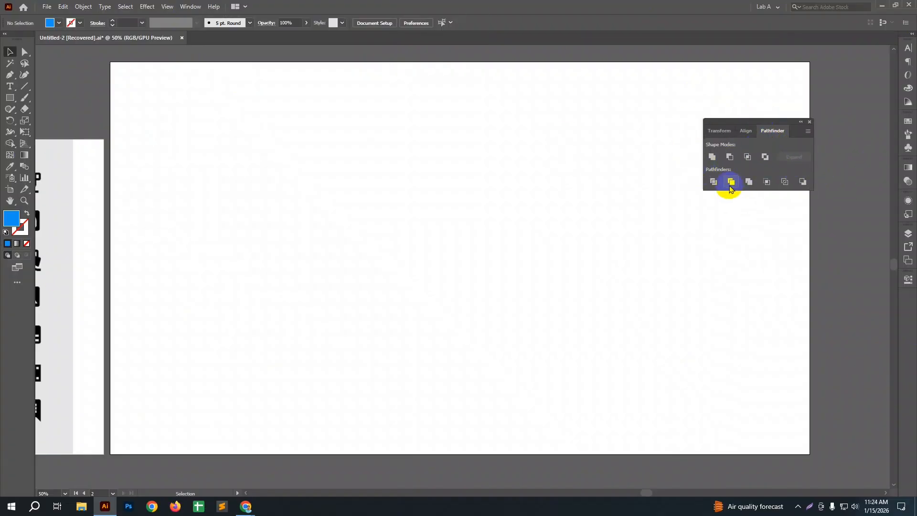
{"action": "left_click", "coordinate": [808, 131]}
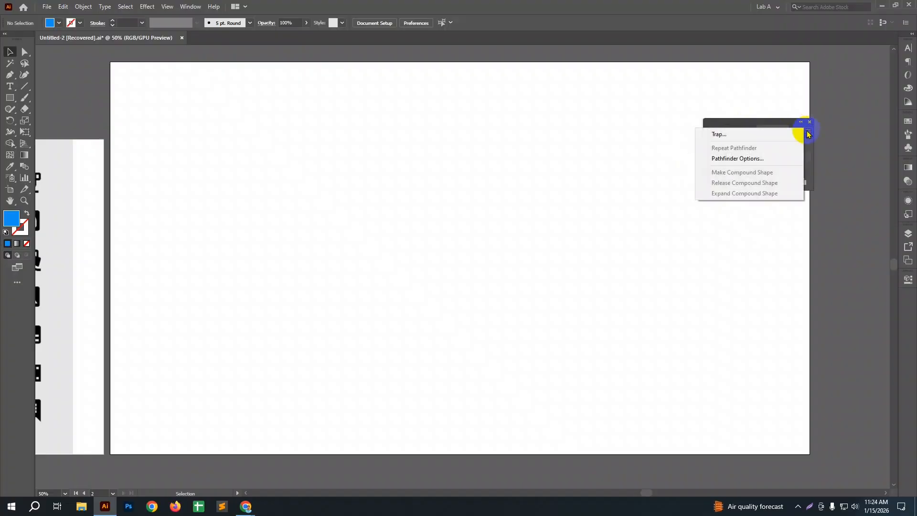
{"action": "left_click", "coordinate": [808, 132]}
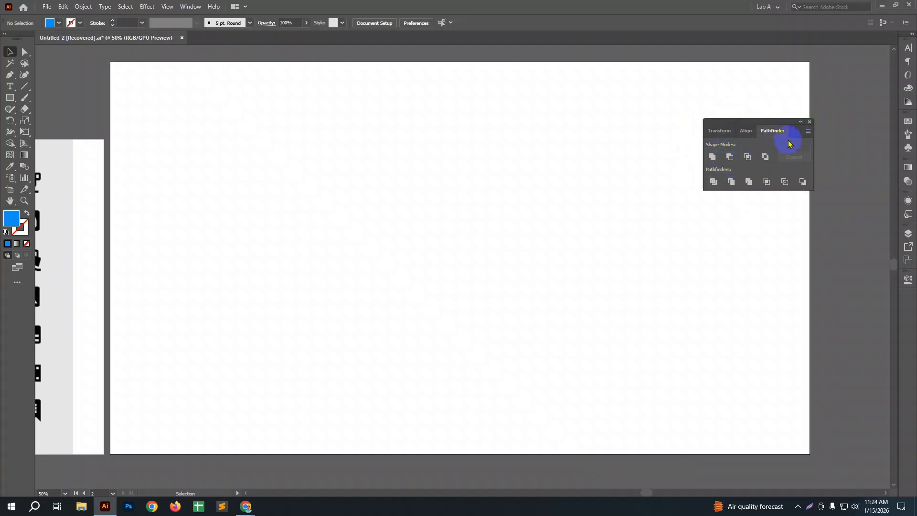
Step: Draw a blue square about 402 px wide, move it down-left and pull its upper-right corner inward to make an irregular quadrilateral
{"action": "left_click_drag", "start_coordinate": [7, 102], "coordinate": [43, 100]}
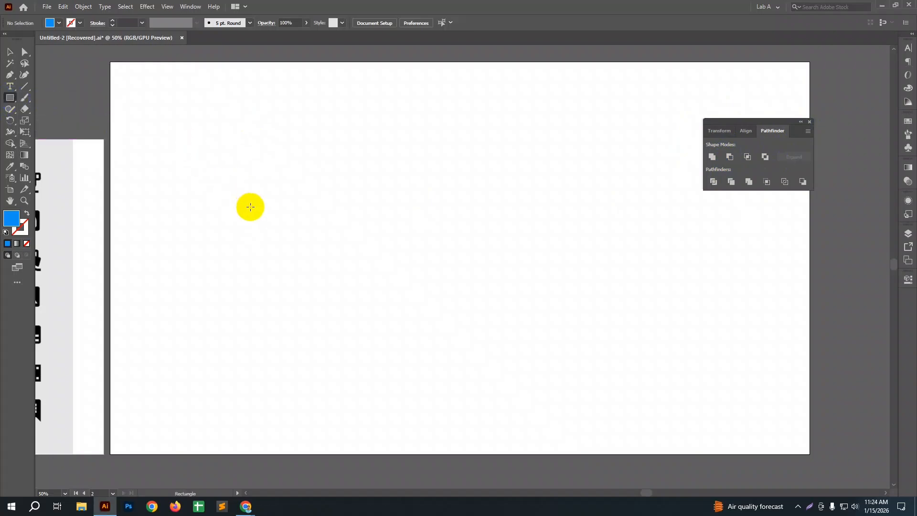
{"action": "mouse_move", "coordinate": [251, 186]}
{"action": "left_mouse_down"}
{"action": "mouse_move", "coordinate": [306, 228]}
{"action": "mouse_move", "coordinate": [378, 312]}
{"action": "left_mouse_up"}
{"action": "key", "text": "a"}
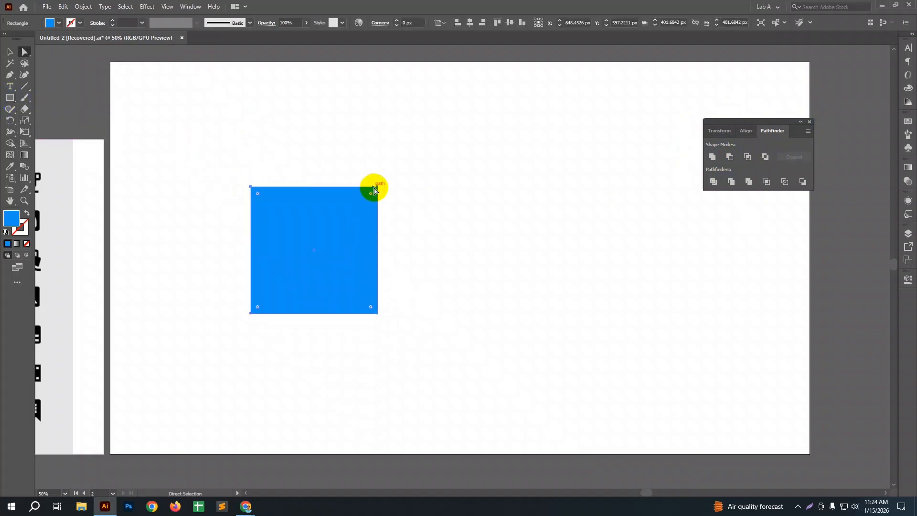
{"action": "left_click_drag", "start_coordinate": [377, 187], "coordinate": [310, 289]}
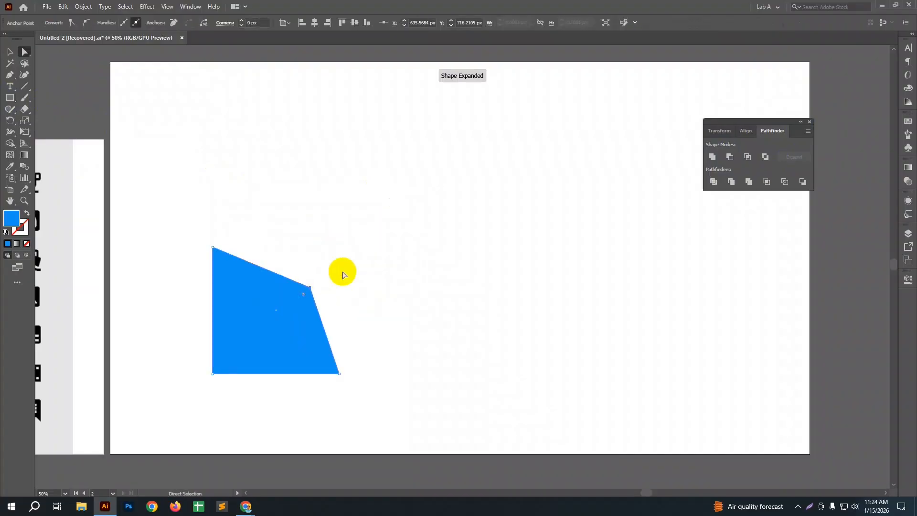
{"action": "left_click", "coordinate": [342, 268]}
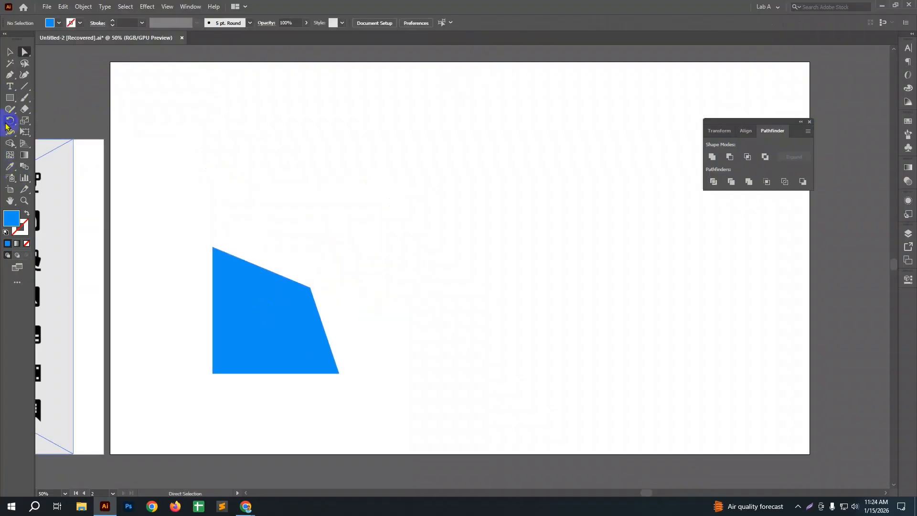
Step: Draw a square about 315 px wide, narrow it to a bar about 76 px wide and overlap it on the quadrilateral's upper-right corner
{"action": "left_click", "coordinate": [10, 98]}
{"action": "left_click_drag", "start_coordinate": [244, 166], "coordinate": [294, 266]}
{"action": "key", "text": "v"}
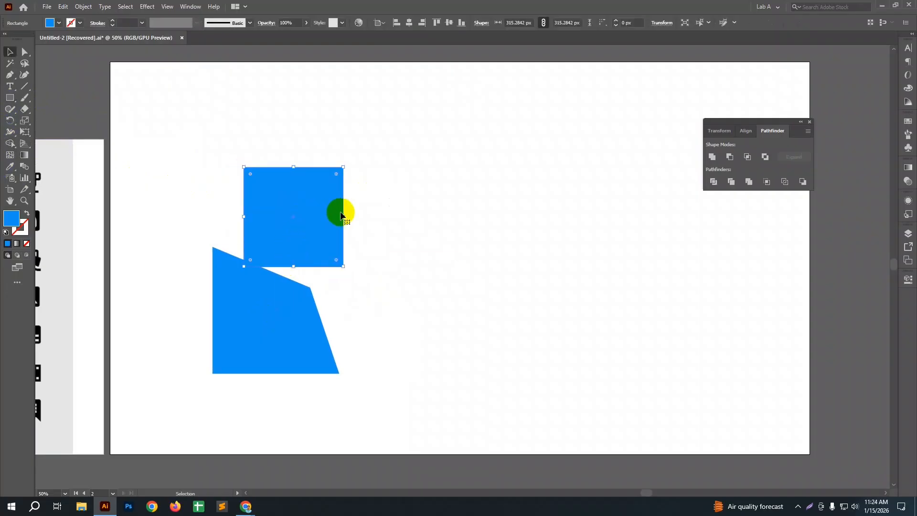
{"action": "left_click_drag", "start_coordinate": [344, 217], "coordinate": [314, 270]}
{"action": "left_click", "coordinate": [462, 162]}
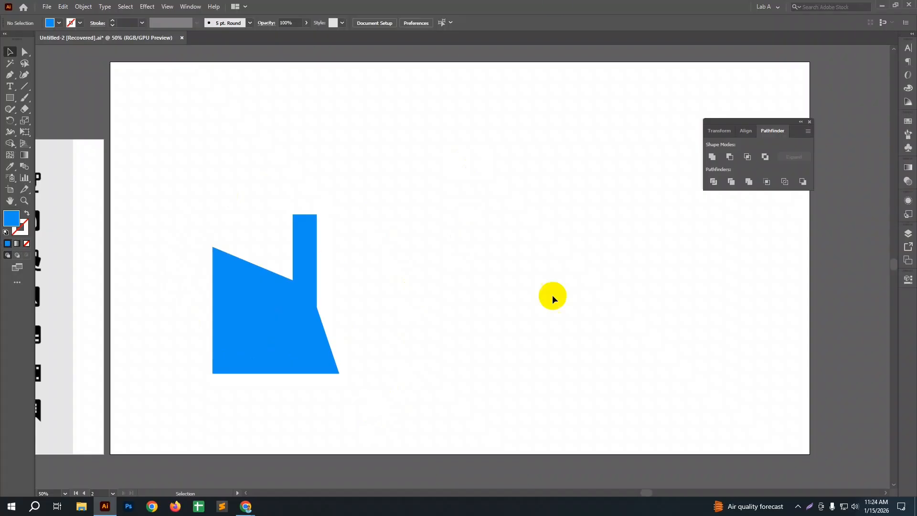
Step: Fill the narrow vertical bar with a very dark navy blue
{"action": "left_click", "coordinate": [297, 245]}
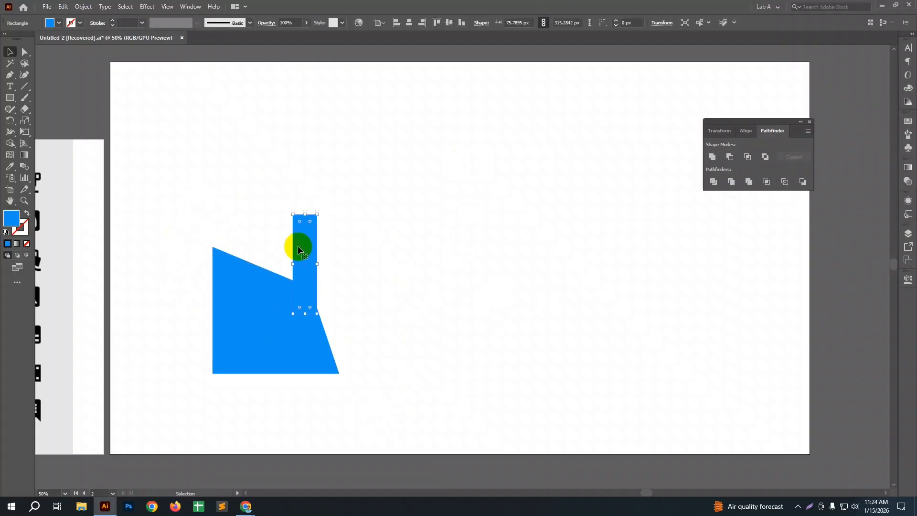
{"action": "left_click", "coordinate": [259, 309]}
{"action": "left_click", "coordinate": [297, 243]}
{"action": "double_click", "coordinate": [14, 219]}
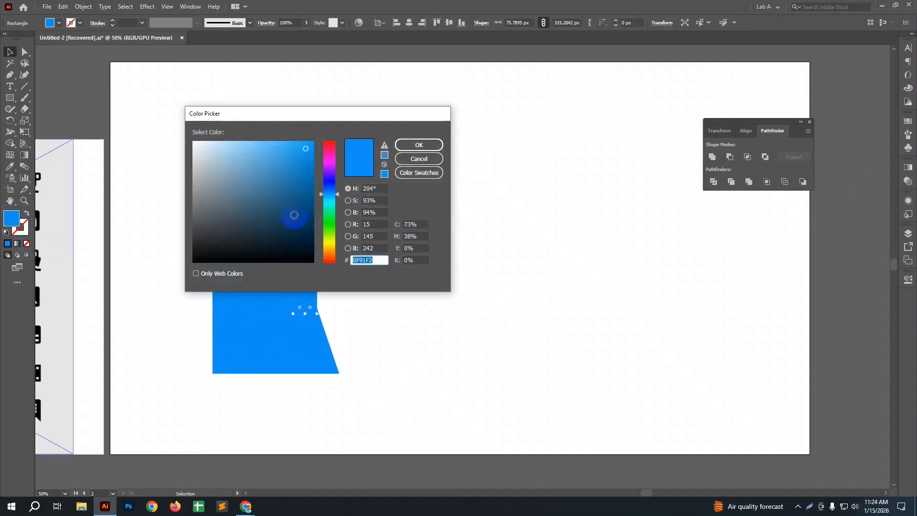
{"action": "left_click_drag", "start_coordinate": [292, 213], "coordinate": [306, 241]}
{"action": "left_click", "coordinate": [419, 145]}
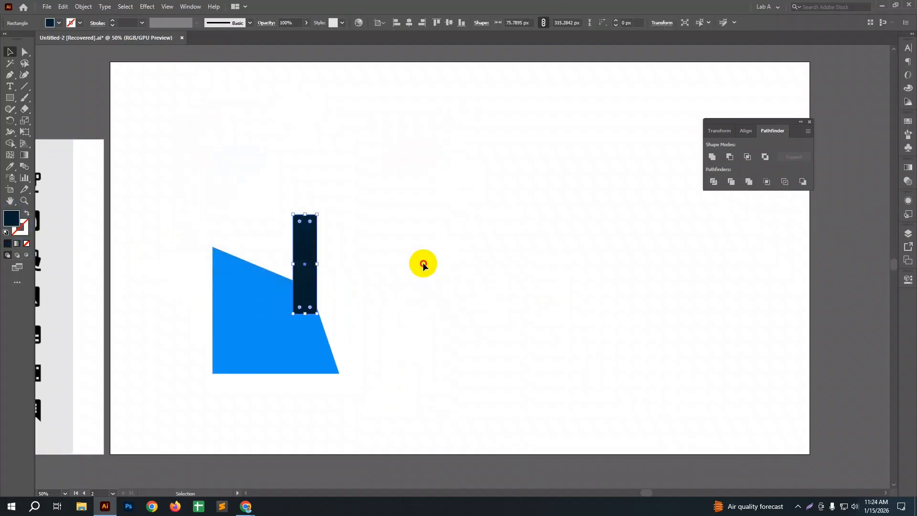
{"action": "left_click", "coordinate": [422, 263]}
{"action": "left_click_drag", "start_coordinate": [423, 265], "coordinate": [467, 228]}
{"action": "left_click_drag", "start_coordinate": [238, 178], "coordinate": [485, 245]}
{"action": "left_click", "coordinate": [497, 331]}
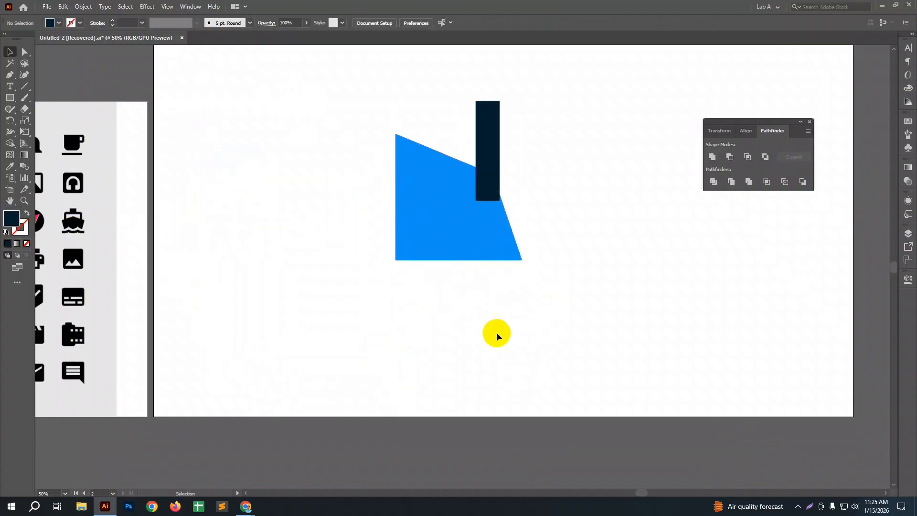
Step: Try moving the blue quadrilateral away from the dark bar, and undo the move
{"action": "left_click", "coordinate": [485, 185]}
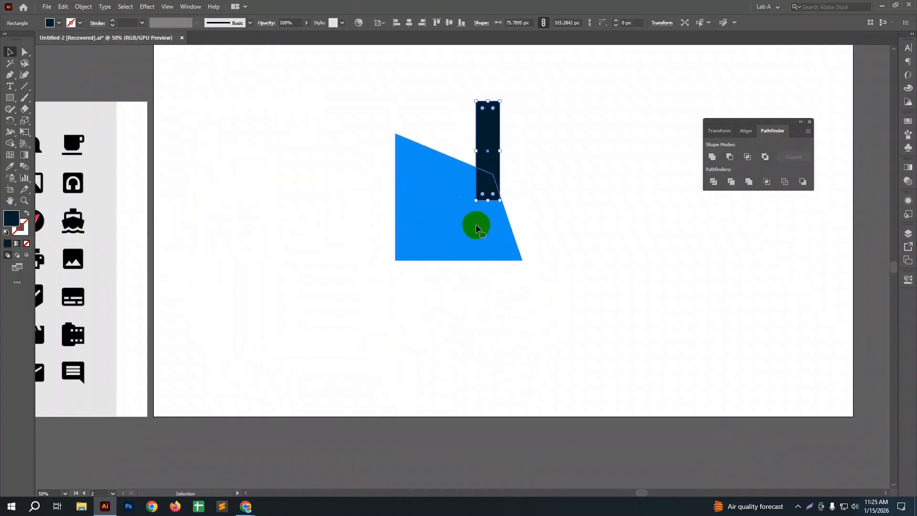
{"action": "left_click", "coordinate": [475, 224]}
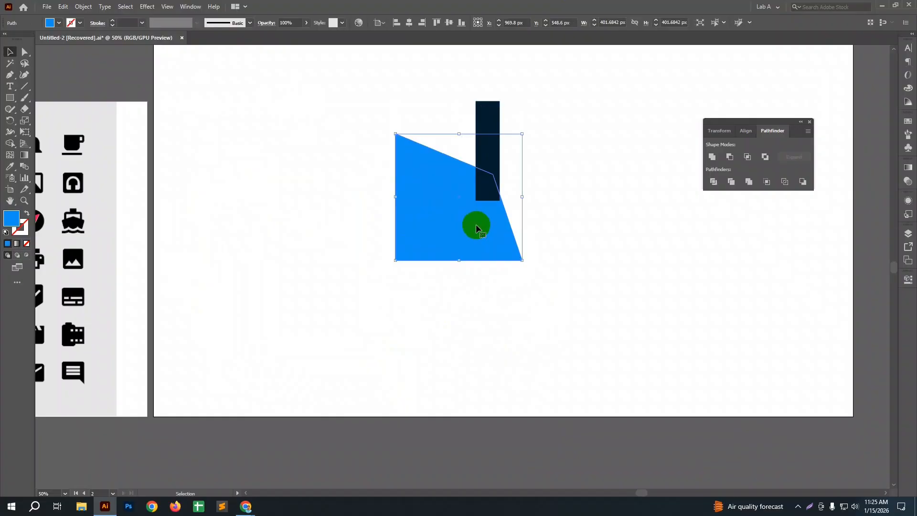
{"action": "left_click", "coordinate": [564, 269]}
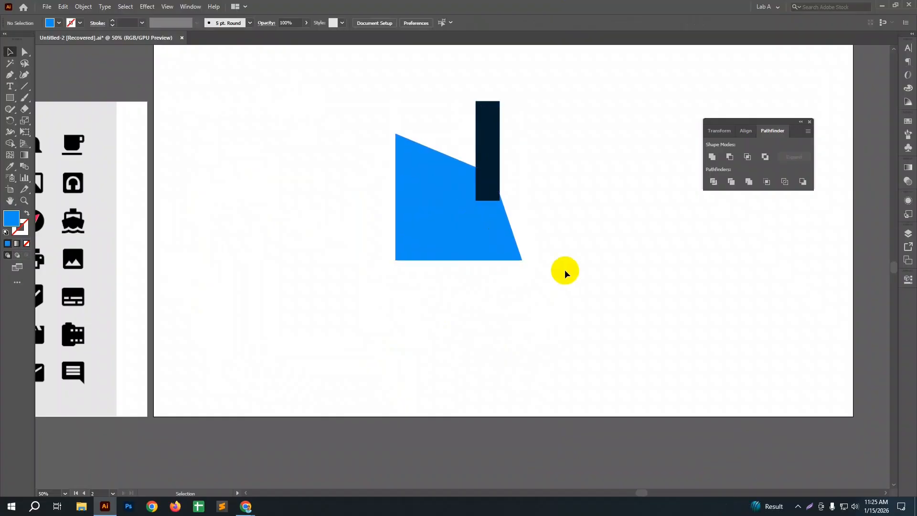
{"action": "left_click_drag", "start_coordinate": [564, 273], "coordinate": [440, 143]}
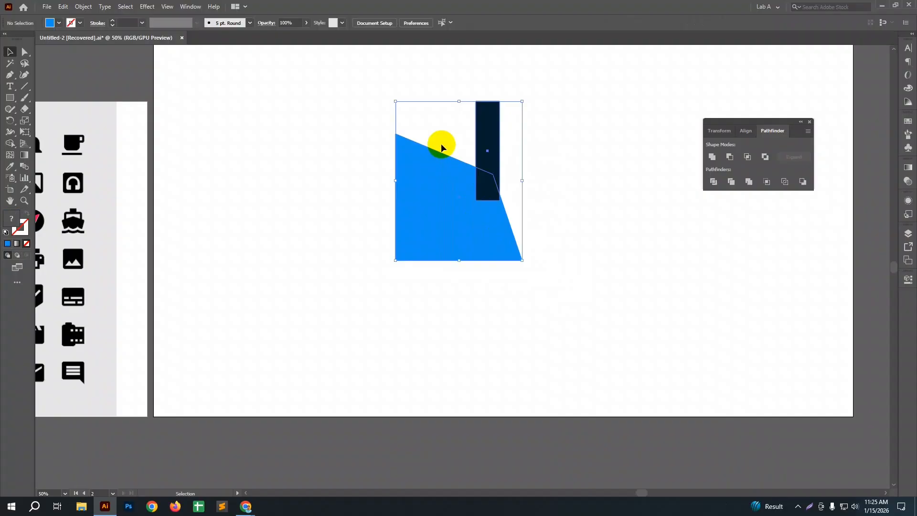
{"action": "left_click", "coordinate": [398, 260]}
{"action": "left_click_drag", "start_coordinate": [446, 199], "coordinate": [563, 236]}
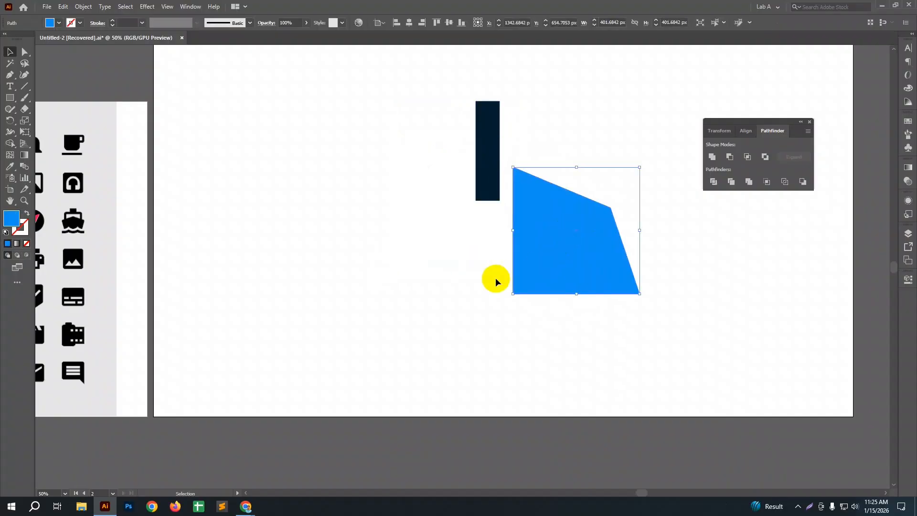
{"action": "key", "text": "ctrl+z"}
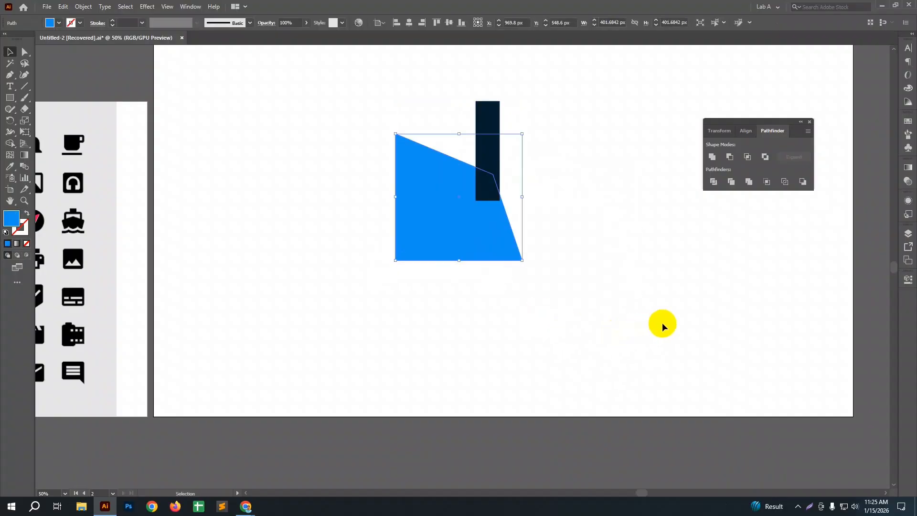
Step: Unite the blue quadrilateral and the dark bar into one shape and move the merged shape slightly
{"action": "left_click_drag", "start_coordinate": [384, 102], "coordinate": [519, 310]}
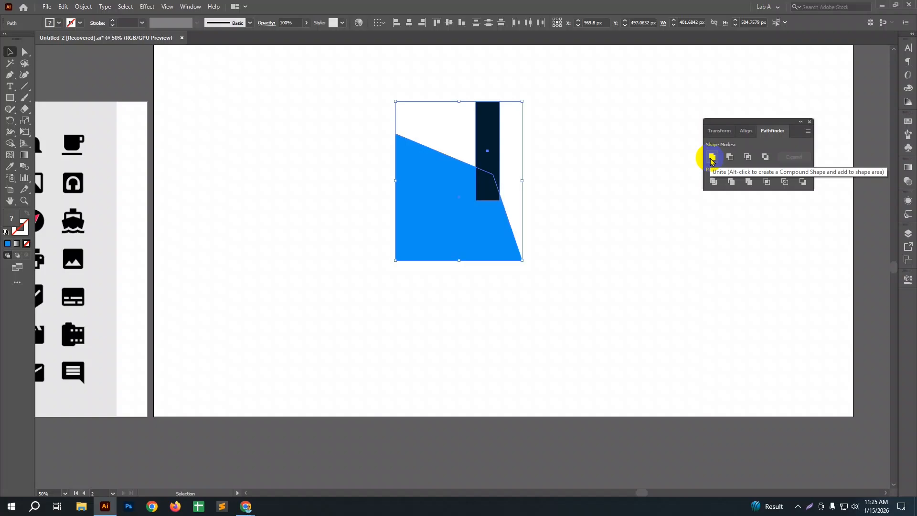
{"action": "left_click", "coordinate": [711, 159]}
{"action": "left_click", "coordinate": [564, 234]}
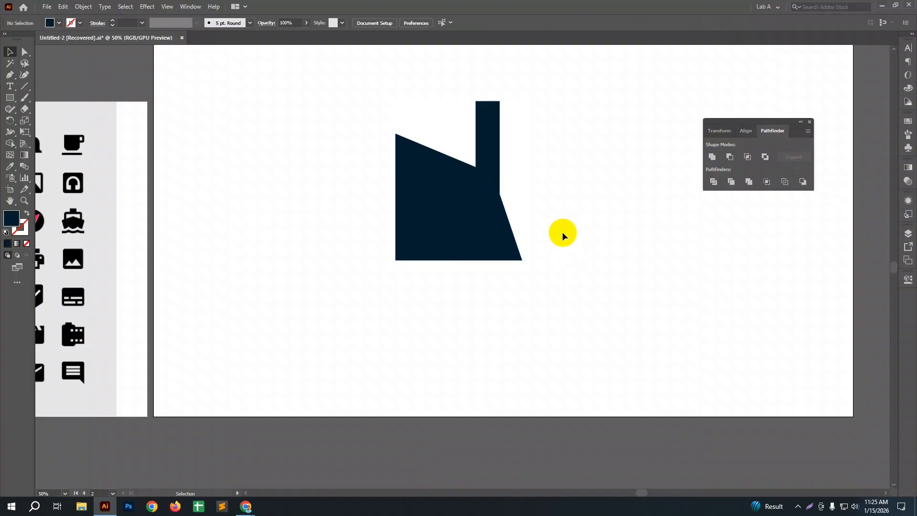
{"action": "mouse_move", "coordinate": [444, 211]}
{"action": "left_mouse_down"}
{"action": "mouse_move", "coordinate": [471, 205]}
{"action": "mouse_move", "coordinate": [543, 229]}
{"action": "mouse_move", "coordinate": [446, 216]}
{"action": "mouse_move", "coordinate": [456, 221]}
{"action": "left_mouse_up"}
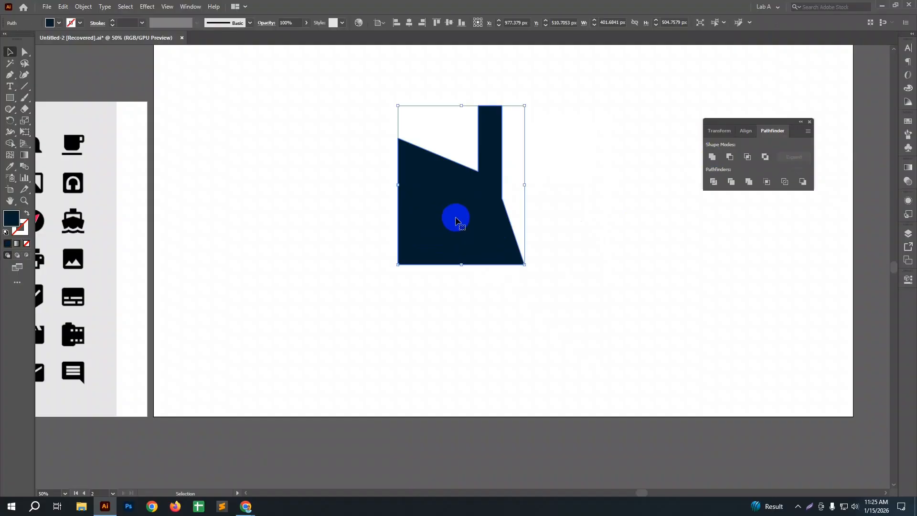
{"action": "left_click_drag", "start_coordinate": [456, 221], "coordinate": [456, 220]}
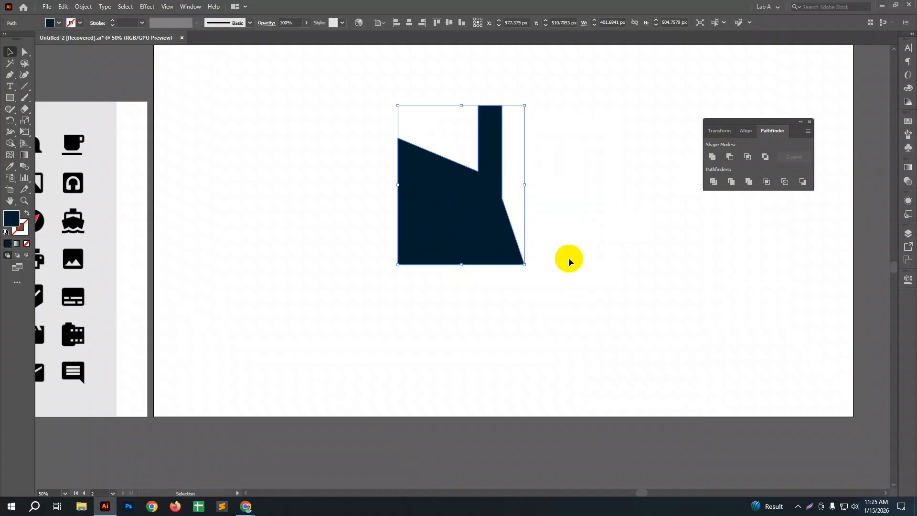
Step: Undo the merged shape's move and the Unite operation, and clear the selection
{"action": "key", "text": "ctrl+z"}
{"action": "key", "text": "ctrl+z"}
{"action": "key", "text": "ctrl+z"}
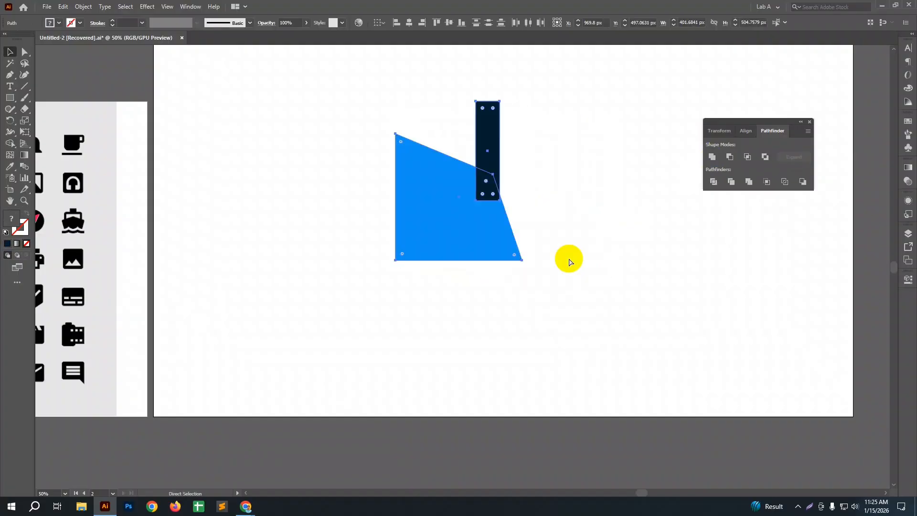
{"action": "left_click", "coordinate": [569, 260]}
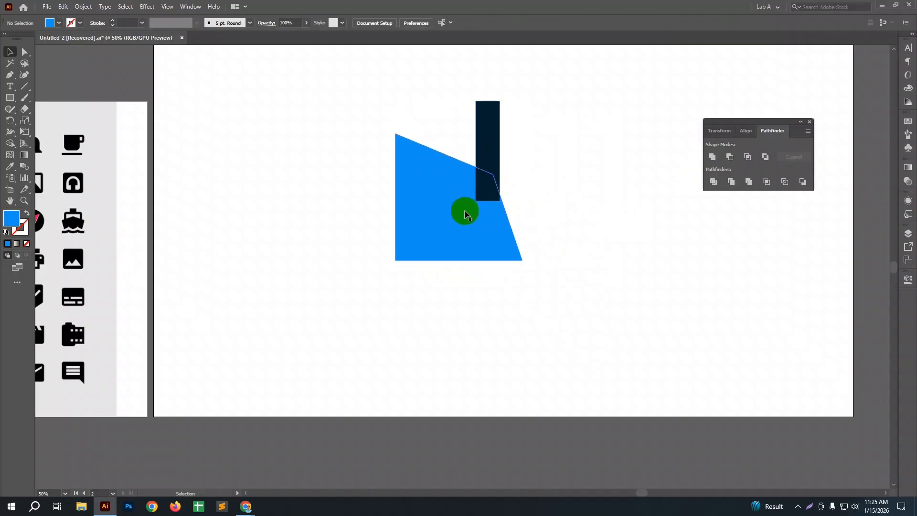
Step: Select the dark bar together with the blue quadrilateral and combine them again with Unite
{"action": "left_click", "coordinate": [484, 171]}
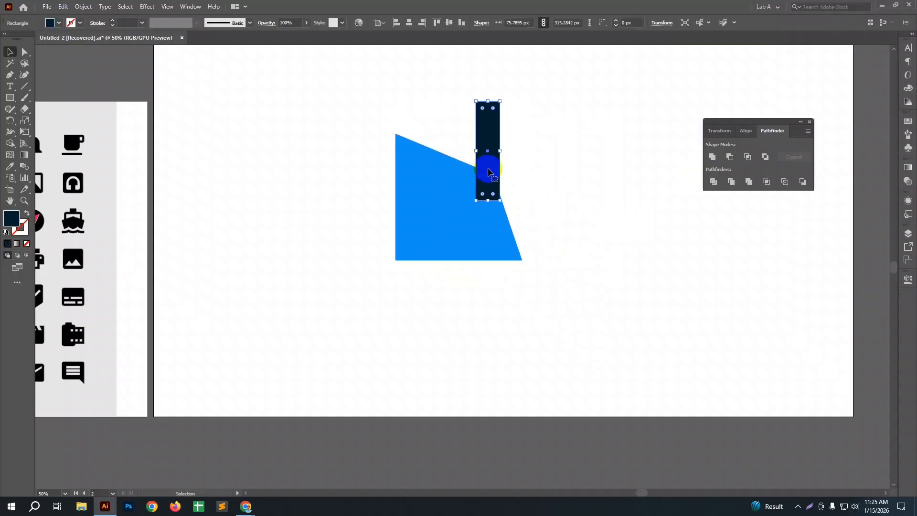
{"action": "left_click", "coordinate": [560, 196]}
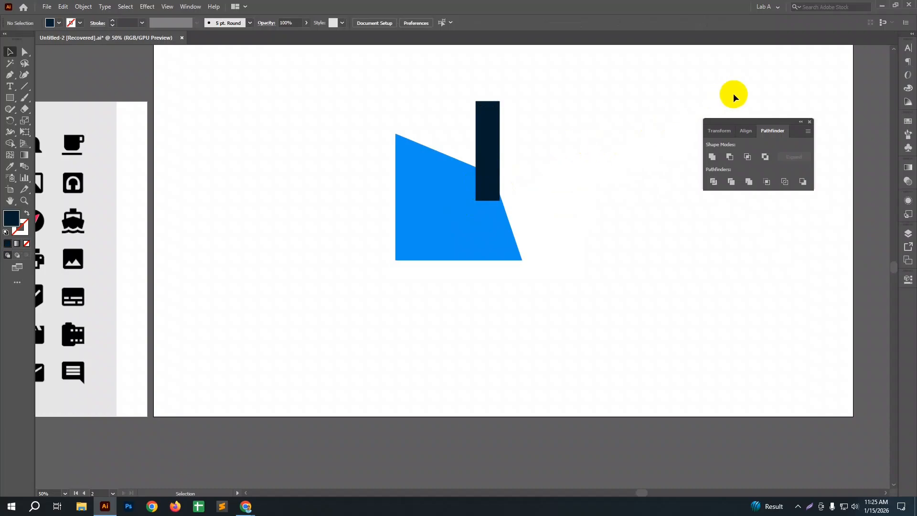
{"action": "left_click_drag", "start_coordinate": [358, 112], "coordinate": [557, 289]}
{"action": "left_click", "coordinate": [469, 237]}
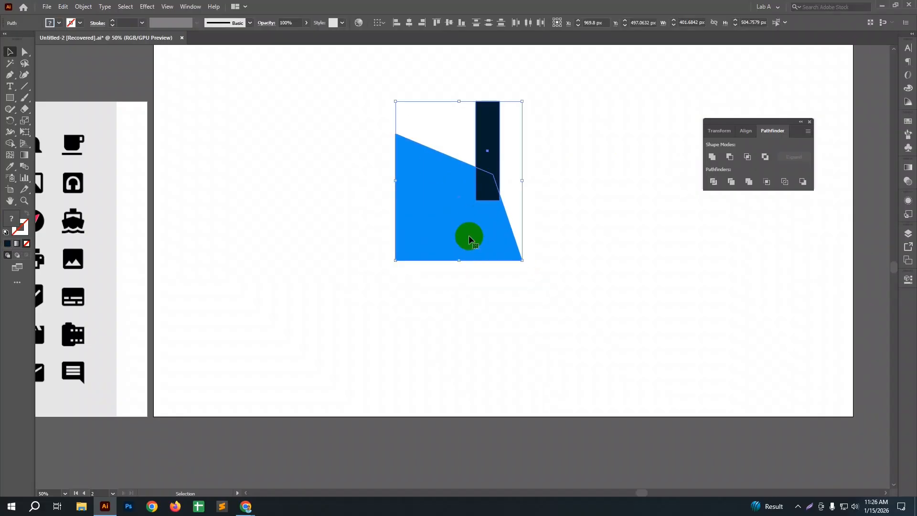
{"action": "left_click", "coordinate": [712, 156]}
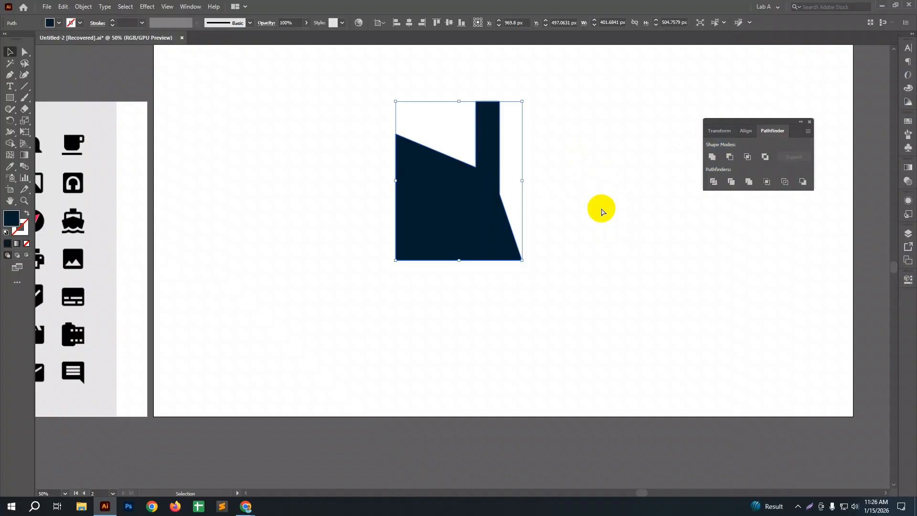
Step: Undo the last Unite and select only the dark bar
{"action": "key", "text": "ctrl+z"}
{"action": "left_click", "coordinate": [502, 167]}
{"action": "left_click", "coordinate": [496, 157]}
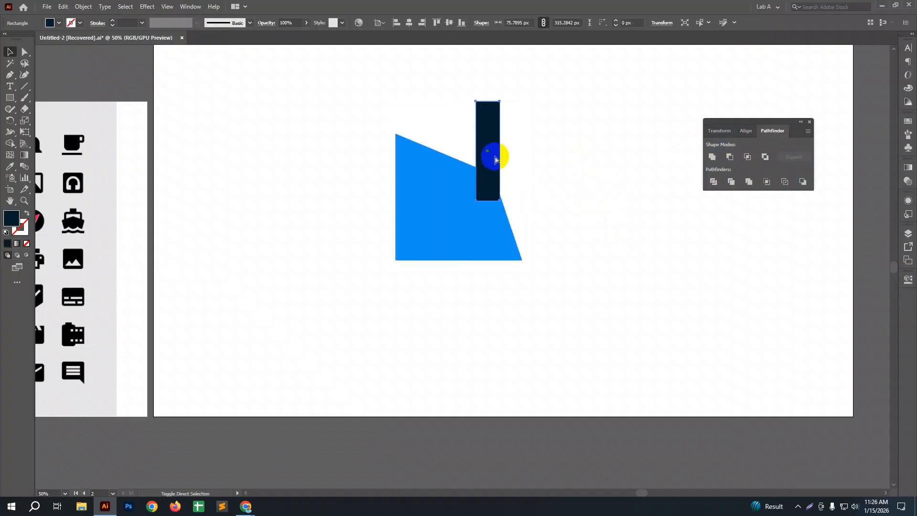
Step: Unite the blue quadrilateral with the dark bar sent behind it, and move the merged shape to the artboard's upper-left area
{"action": "key", "text": "ctrl+["}
{"action": "left_click_drag", "start_coordinate": [307, 119], "coordinate": [509, 288]}
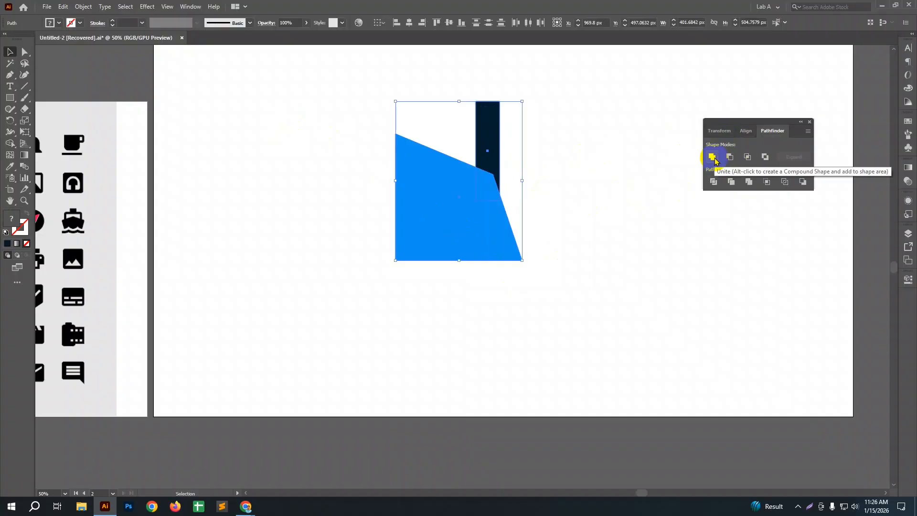
{"action": "left_click", "coordinate": [713, 157]}
{"action": "left_click", "coordinate": [621, 228]}
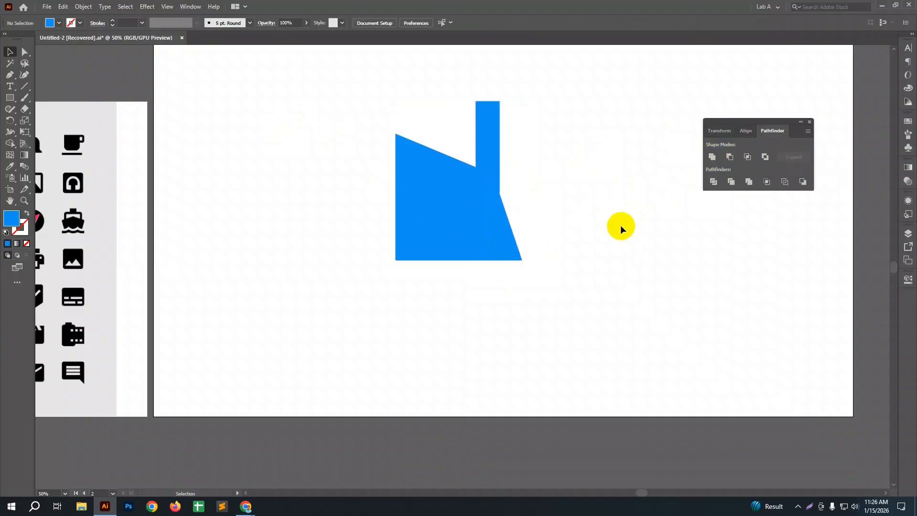
{"action": "left_click_drag", "start_coordinate": [481, 213], "coordinate": [279, 179]}
Step: Draw a square about 19.3 px wide at the flower icon in the icon sheet and fully round its corners into a circle
{"action": "key", "text": "space"}
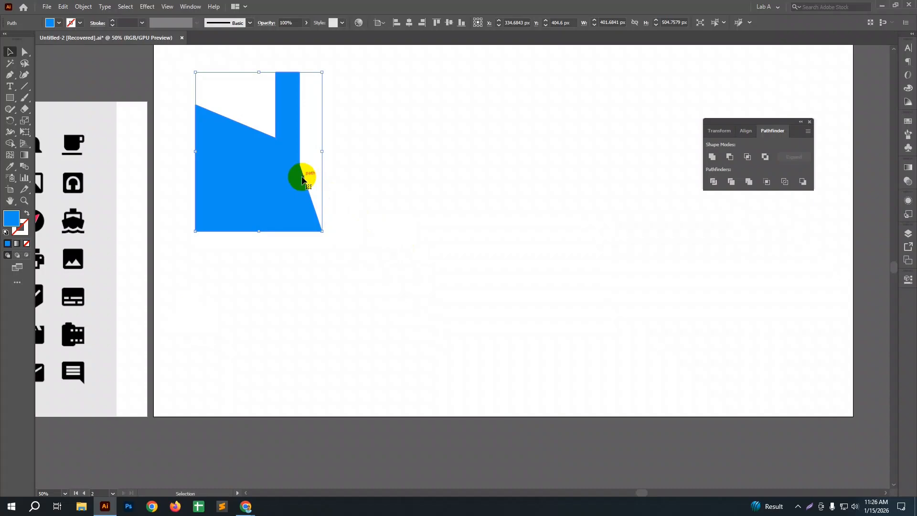
{"action": "left_click", "coordinate": [239, 292]}
{"action": "left_click_drag", "start_coordinate": [204, 302], "coordinate": [487, 251]}
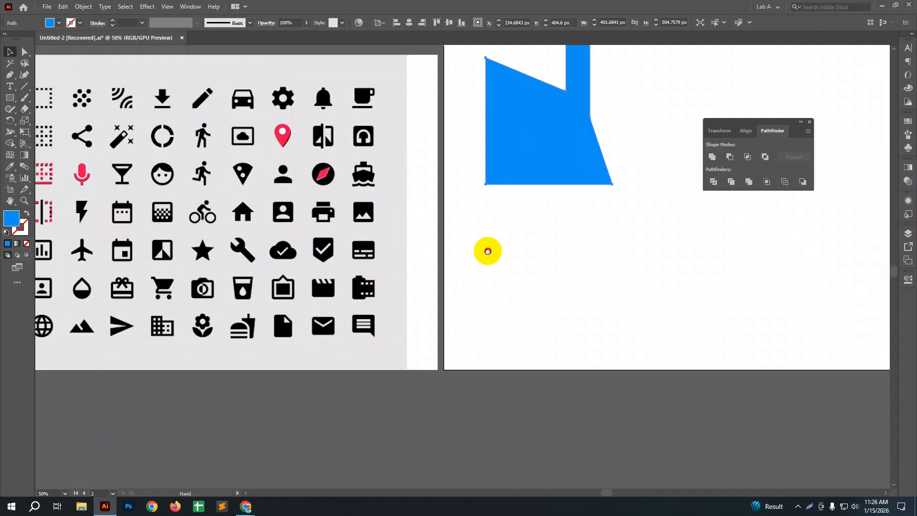
{"action": "left_click_drag", "start_coordinate": [590, 237], "coordinate": [397, 266]}
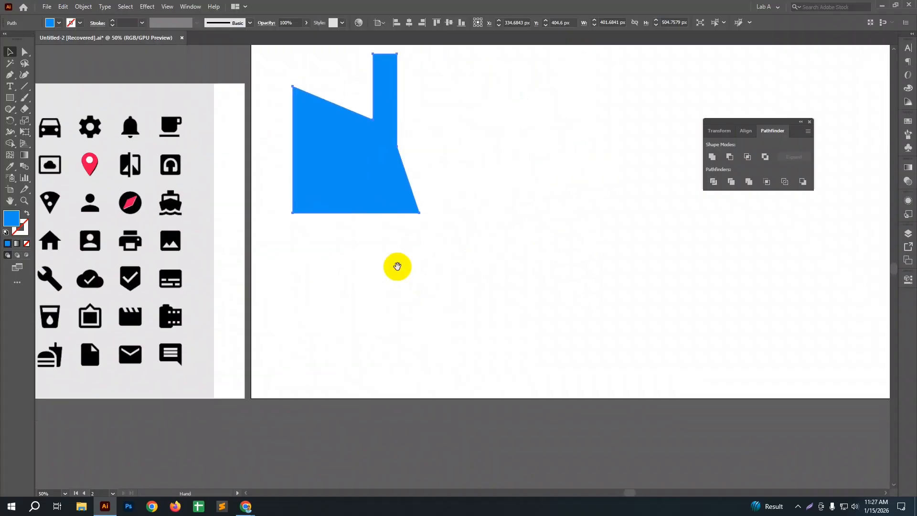
{"action": "left_click_drag", "start_coordinate": [152, 283], "coordinate": [394, 207]}
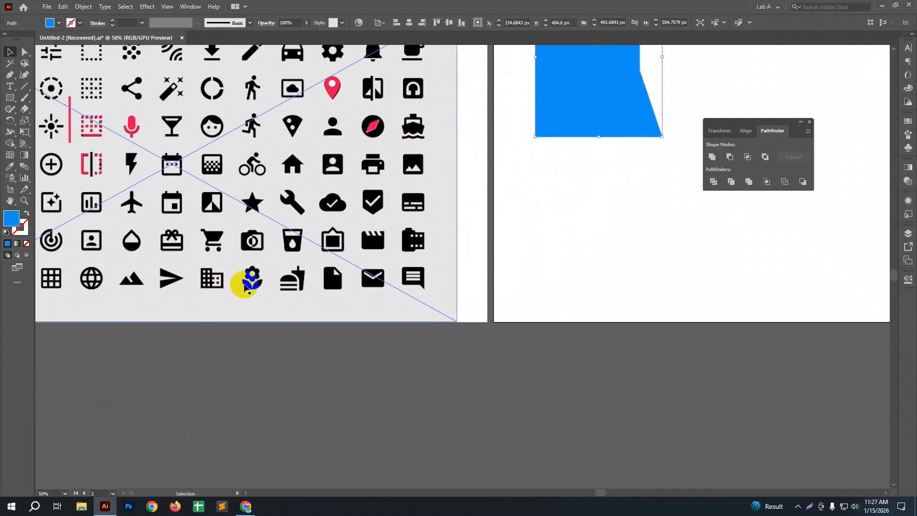
{"action": "left_click", "coordinate": [244, 286]}
{"action": "scroll", "coordinate": [246, 287], "scroll_direction": "up", "scroll_amount": 3}
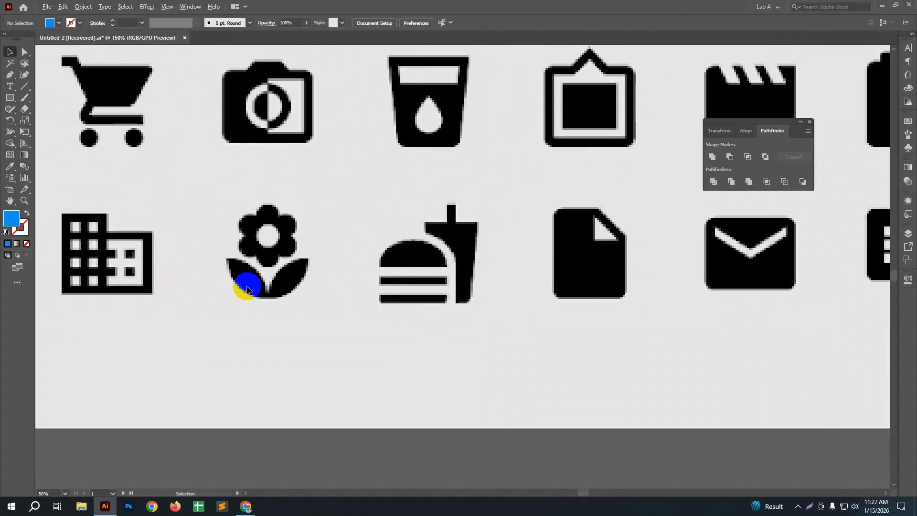
{"action": "scroll", "coordinate": [247, 289], "scroll_direction": "up", "scroll_amount": 4}
{"action": "left_click", "coordinate": [8, 99]}
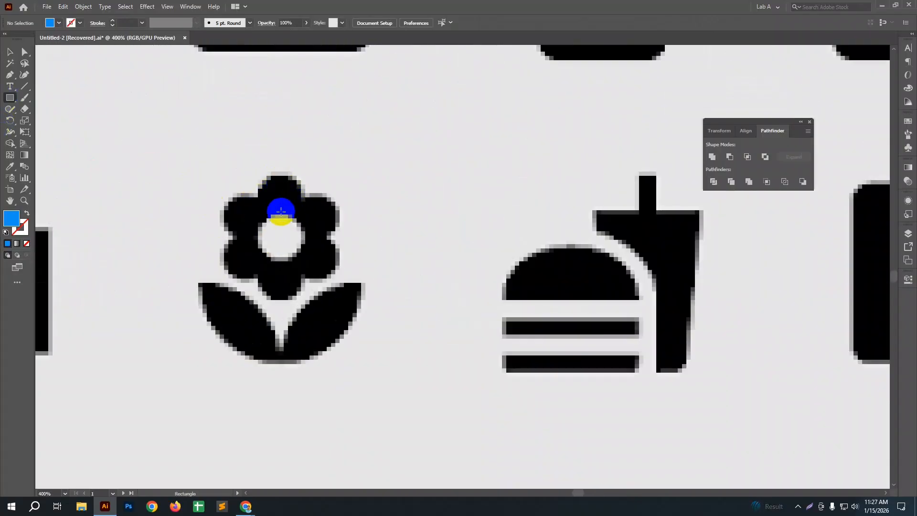
{"action": "left_click_drag", "start_coordinate": [242, 131], "coordinate": [292, 179]}
{"action": "left_click_drag", "start_coordinate": [252, 142], "coordinate": [293, 272]}
Step: Place copies of the circle so that all six petals of the flower icon are covered
{"action": "key", "text": "v"}
{"action": "left_click_drag", "start_coordinate": [292, 271], "coordinate": [256, 221]}
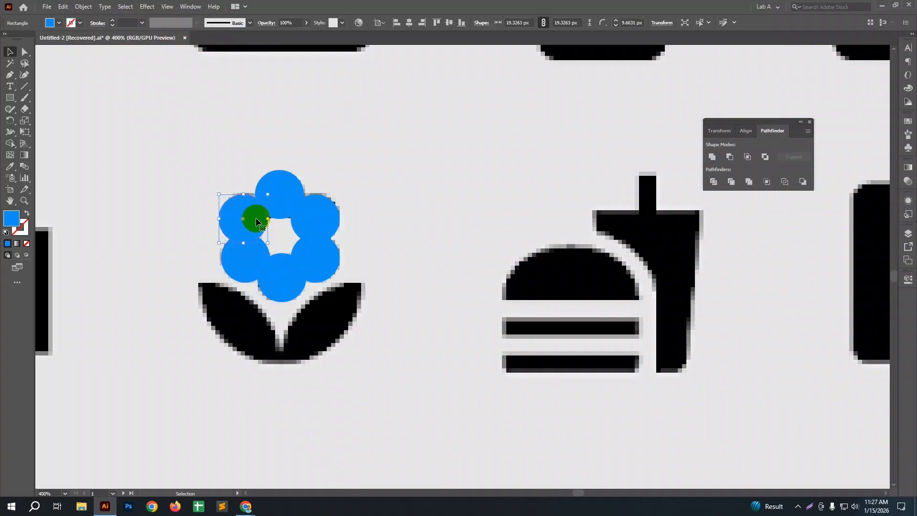
{"action": "left_click", "coordinate": [178, 202]}
Step: Select the six blue petal circles over the flower icon and combine them with Unite
{"action": "left_click_drag", "start_coordinate": [193, 167], "coordinate": [333, 330]}
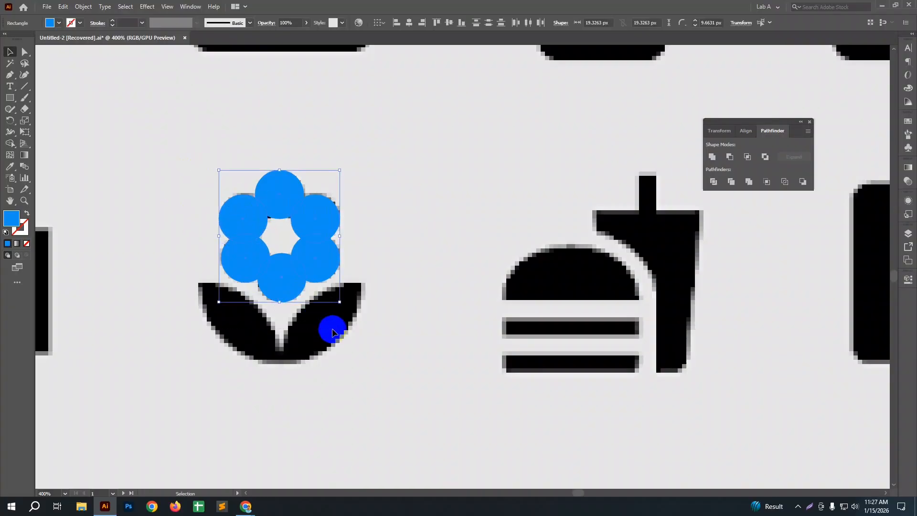
{"action": "left_click", "coordinate": [462, 269]}
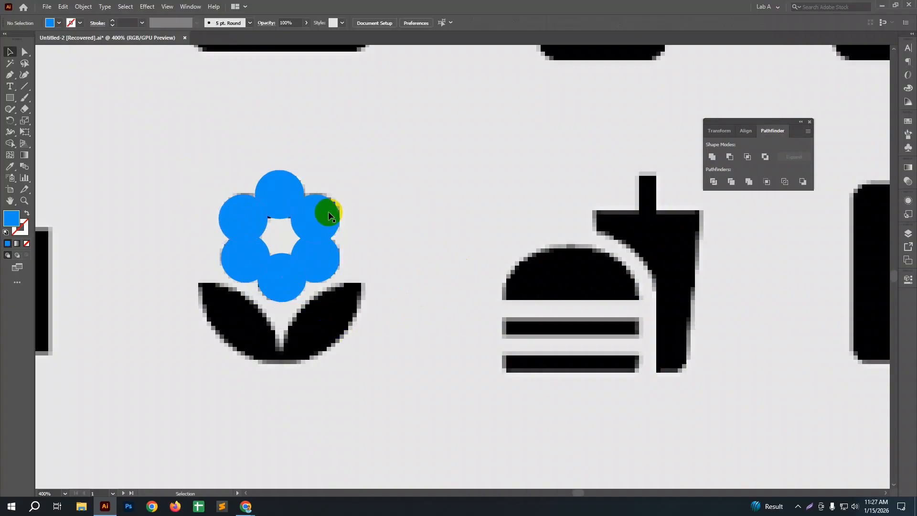
{"action": "left_click", "coordinate": [265, 200]}
{"action": "left_click", "coordinate": [325, 223]}
{"action": "left_click", "coordinate": [323, 257]}
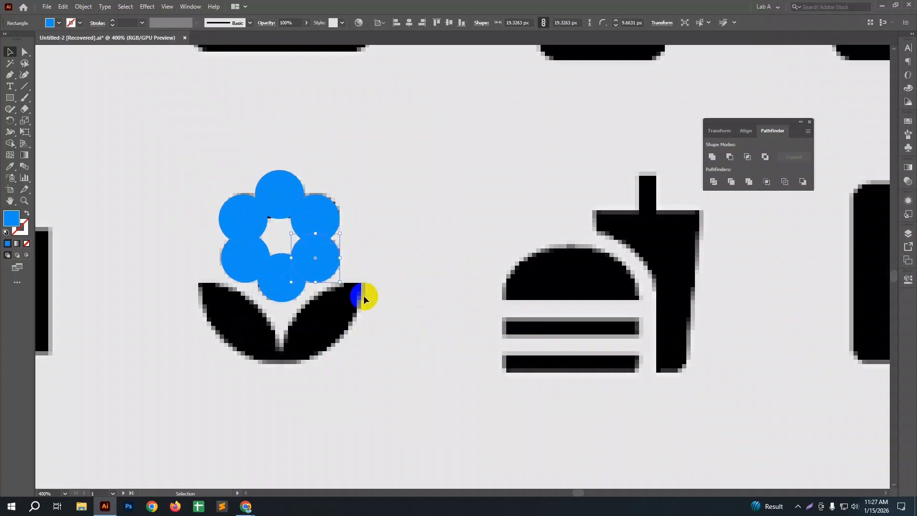
{"action": "left_click", "coordinate": [365, 296]}
{"action": "left_click_drag", "start_coordinate": [210, 148], "coordinate": [358, 341]}
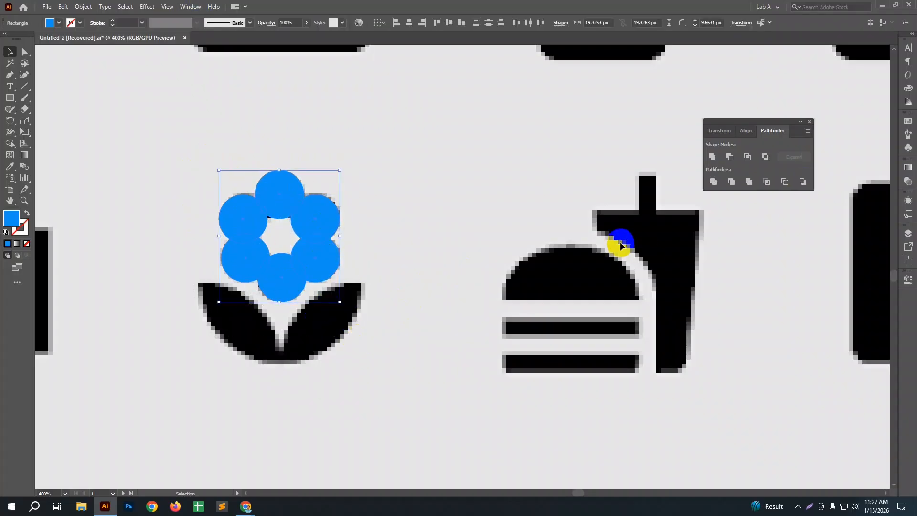
{"action": "left_click", "coordinate": [712, 157]}
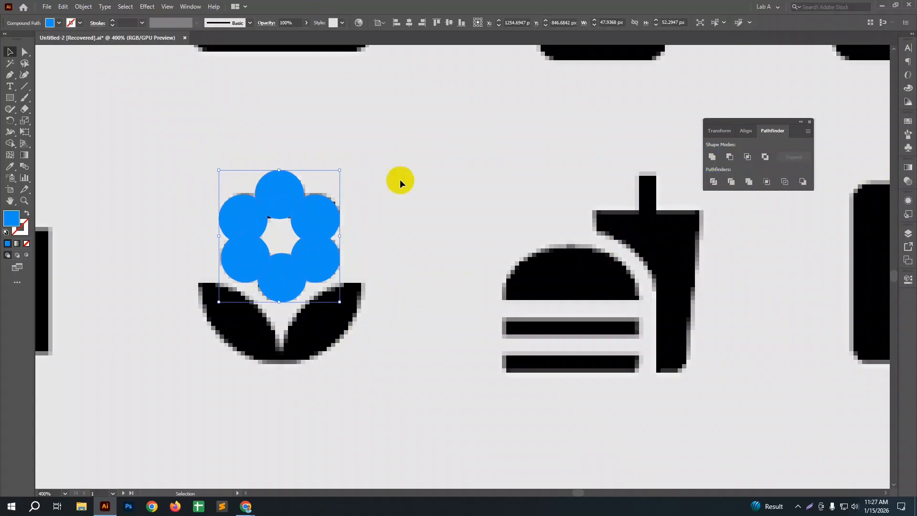
Step: Move the united blue flower off the icon and shift it down, and undo both moves
{"action": "left_click_drag", "start_coordinate": [313, 209], "coordinate": [450, 176]}
{"action": "left_click", "coordinate": [460, 290]}
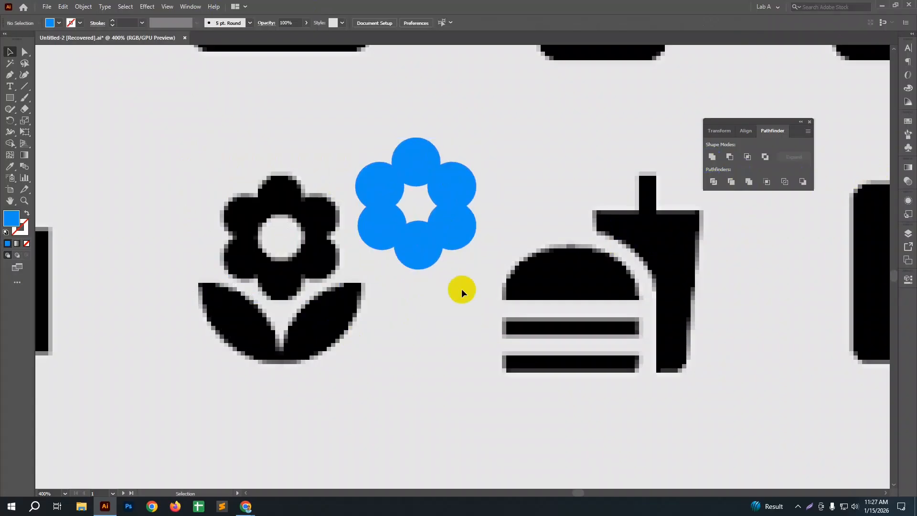
{"action": "left_click_drag", "start_coordinate": [437, 221], "coordinate": [437, 280]}
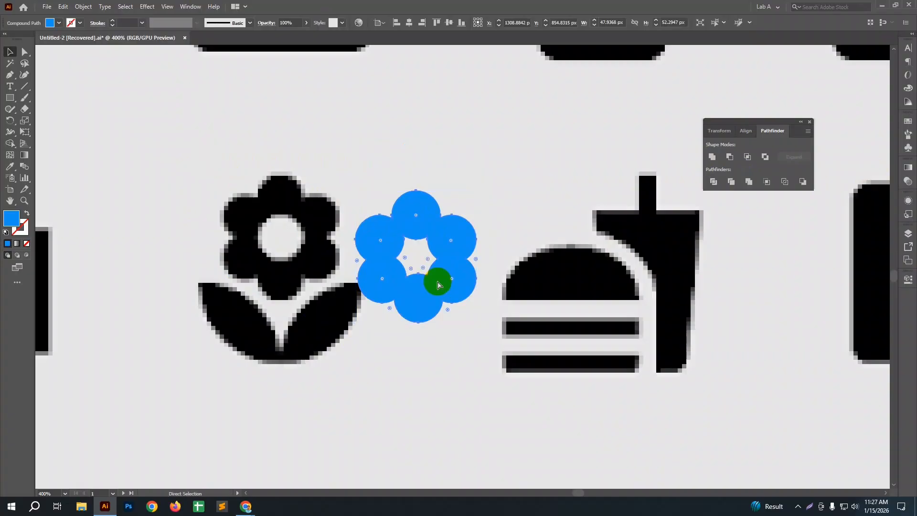
{"action": "key", "text": "ctrl+z"}
{"action": "key", "text": "ctrl+z"}
Step: Draw a horizontal blue rectangle about 305 by 89 px on the blank artboard, below the merged quadrilateral shape
{"action": "scroll", "coordinate": [392, 318], "scroll_direction": "down", "scroll_amount": 3}
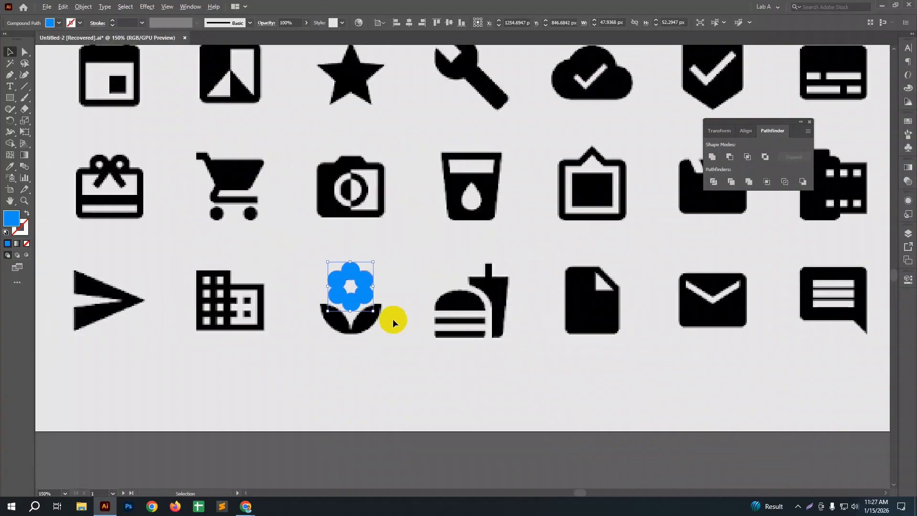
{"action": "left_click_drag", "start_coordinate": [692, 282], "coordinate": [321, 295]}
{"action": "left_click_drag", "start_coordinate": [590, 258], "coordinate": [392, 277]}
{"action": "scroll", "coordinate": [392, 276], "scroll_direction": "down", "scroll_amount": 2}
{"action": "left_click_drag", "start_coordinate": [487, 276], "coordinate": [339, 336]}
{"action": "left_click", "coordinate": [10, 97]}
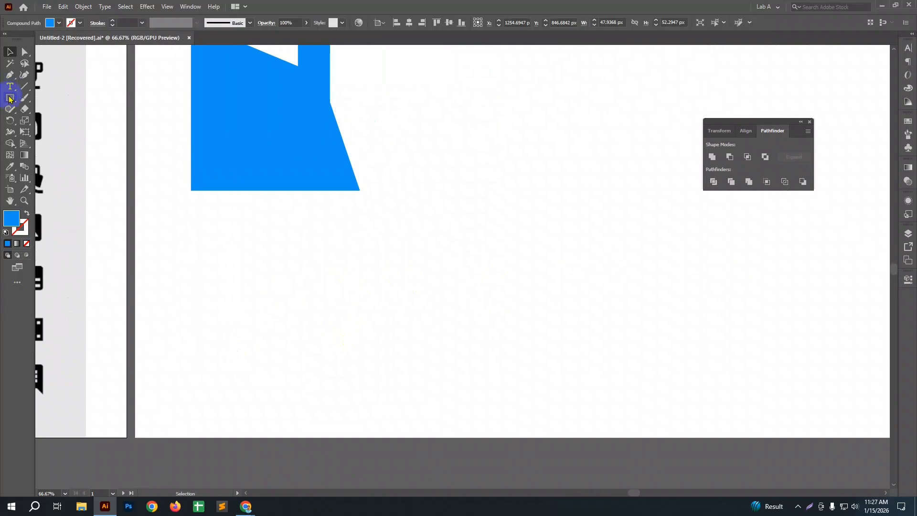
{"action": "left_click_drag", "start_coordinate": [261, 241], "coordinate": [390, 278]}
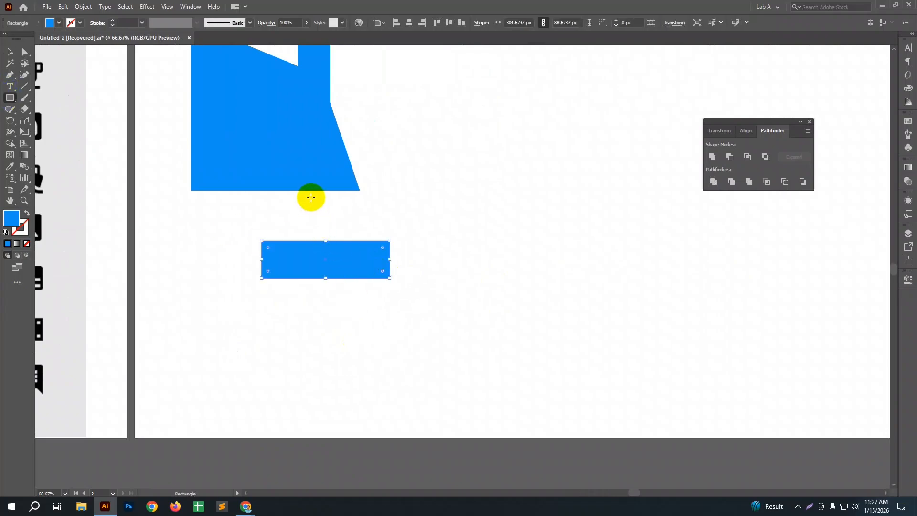
Step: Move the rectangle further right on the artboard and add a copy rotated 90° across it to form a cross
{"action": "key", "text": "v"}
{"action": "left_click_drag", "start_coordinate": [340, 261], "coordinate": [492, 251]}
{"action": "left_click_drag", "start_coordinate": [520, 224], "coordinate": [486, 319]}
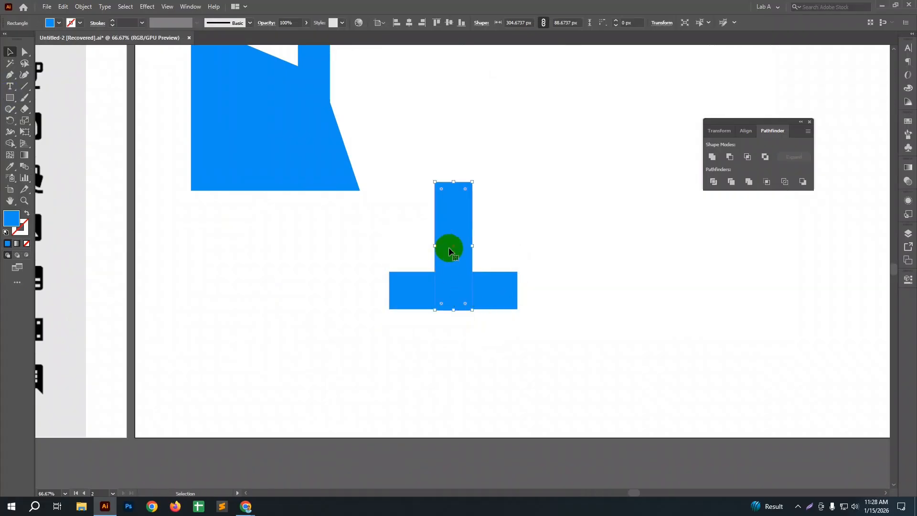
{"action": "left_click_drag", "start_coordinate": [449, 251], "coordinate": [450, 307]}
{"action": "left_click", "coordinate": [407, 223]}
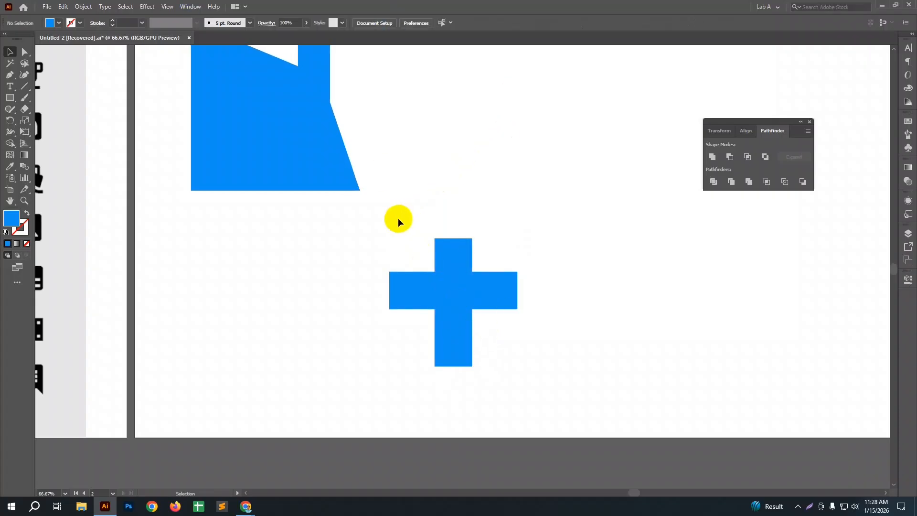
Step: Align the vertical bar's centre vertically to the horizontal bar, using the horizontal bar as the key object
{"action": "left_click_drag", "start_coordinate": [393, 225], "coordinate": [443, 288]}
{"action": "left_click_drag", "start_coordinate": [518, 377], "coordinate": [518, 377]}
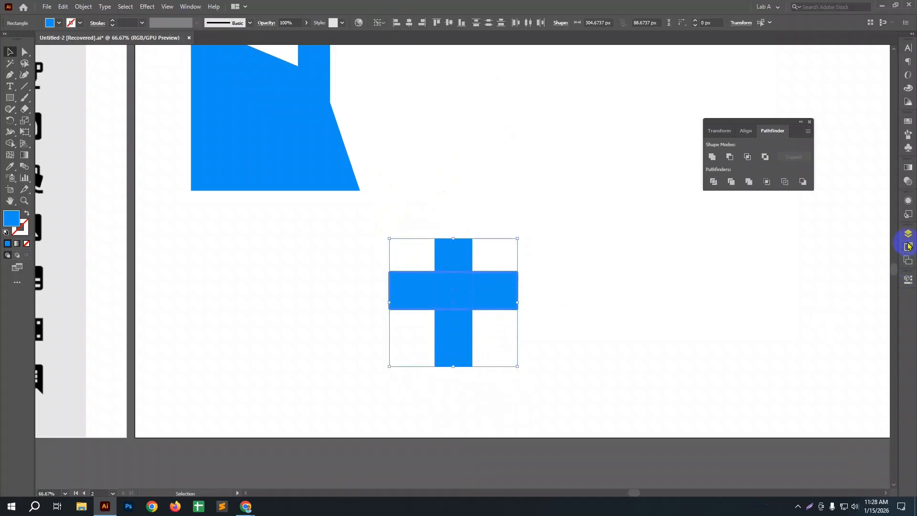
{"action": "left_click", "coordinate": [747, 136]}
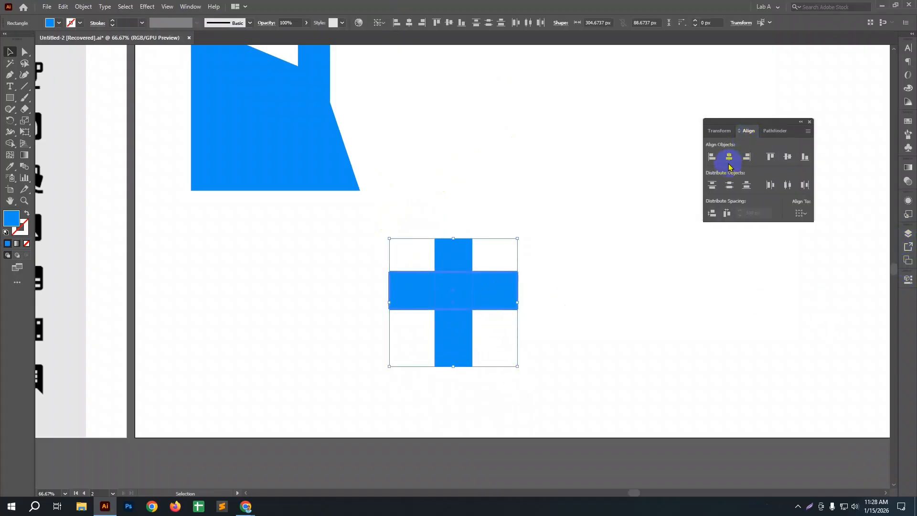
{"action": "left_click", "coordinate": [788, 157]}
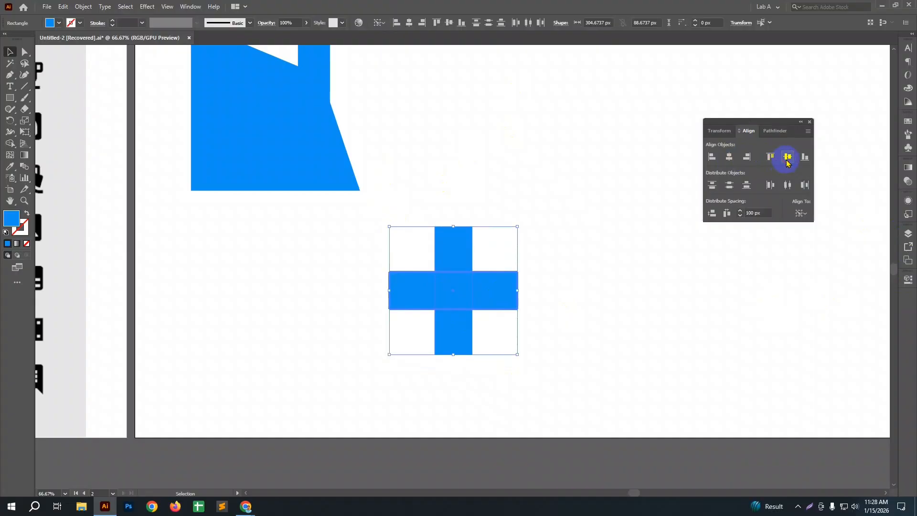
{"action": "left_click", "coordinate": [674, 279]}
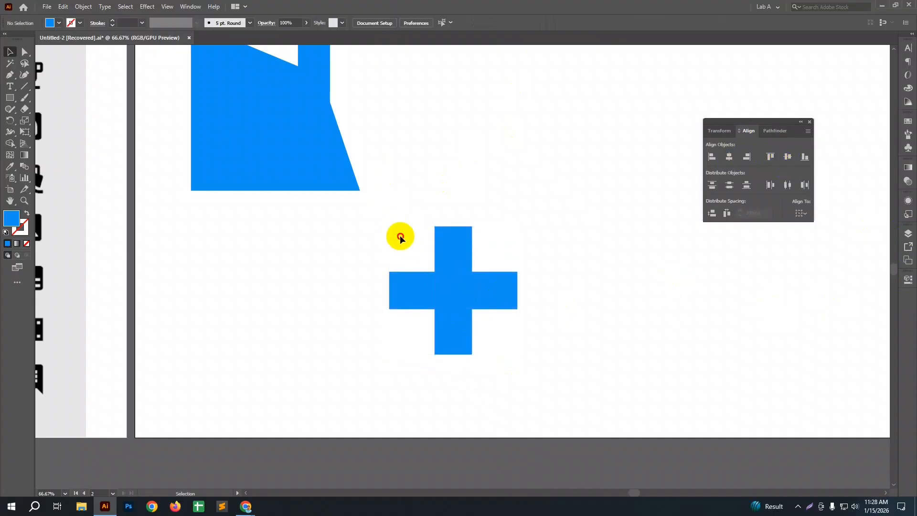
Step: Unite the two crossed bars into one plus shape and move it beneath the merged quadrilateral shape
{"action": "left_click_drag", "start_coordinate": [400, 235], "coordinate": [532, 365]}
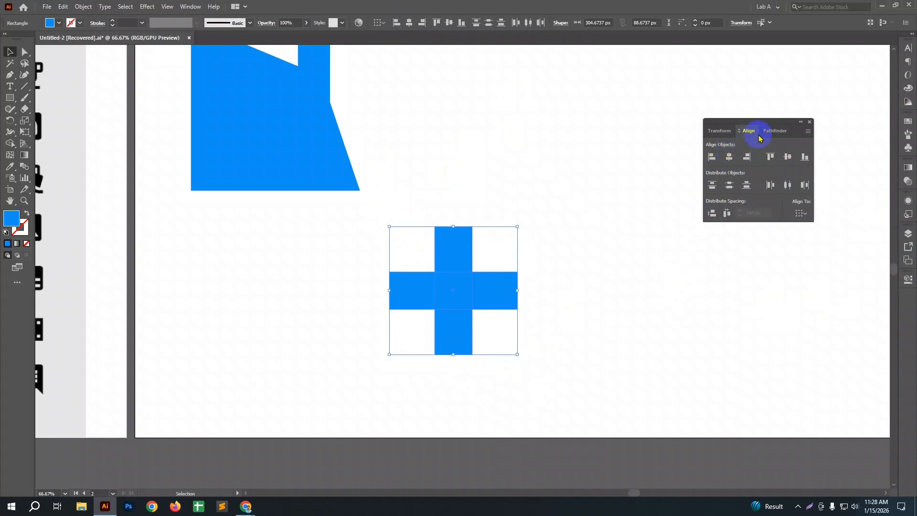
{"action": "left_click", "coordinate": [771, 130]}
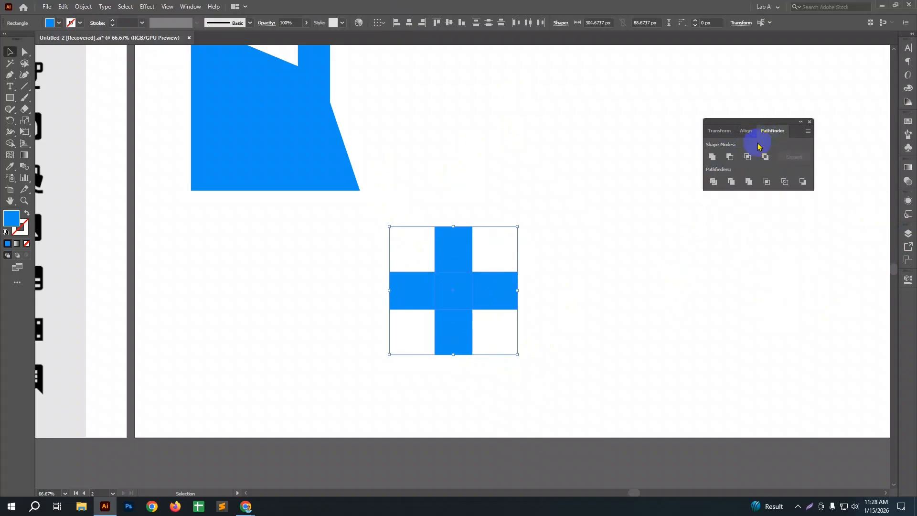
{"action": "left_click", "coordinate": [714, 161]}
{"action": "left_click", "coordinate": [468, 284]}
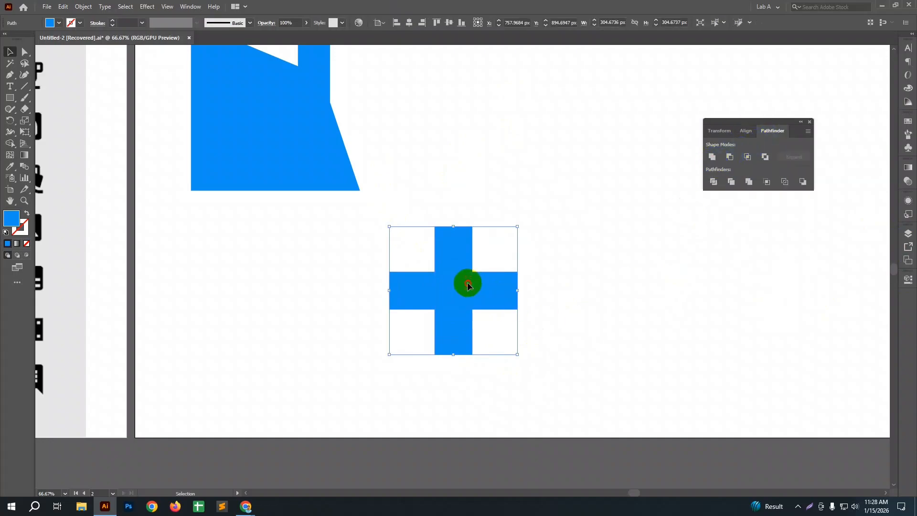
{"action": "left_click", "coordinate": [615, 334]}
{"action": "left_click_drag", "start_coordinate": [440, 291], "coordinate": [313, 298]}
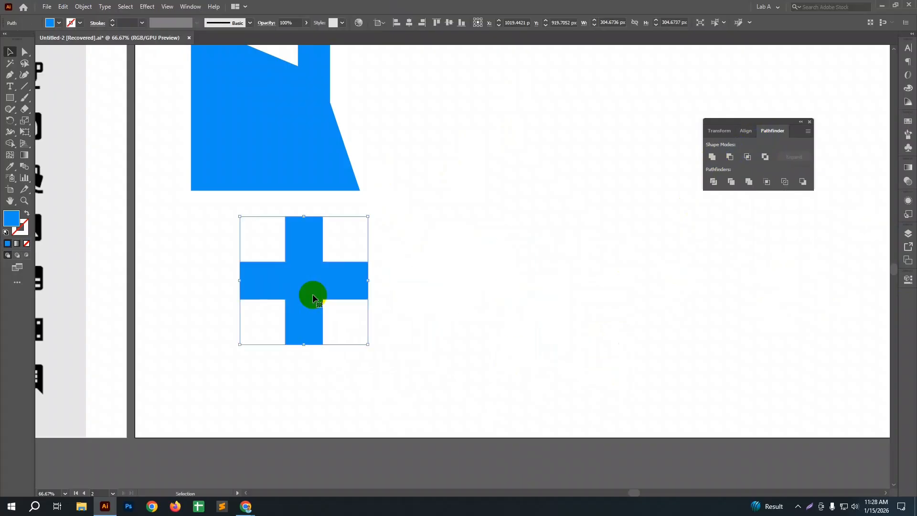
{"action": "left_click", "coordinate": [509, 342]}
Step: Draw a square about 313 px wide in the artboard's empty area and fully round its corners into a circle
{"action": "scroll", "coordinate": [509, 342], "scroll_direction": "up", "scroll_amount": 3}
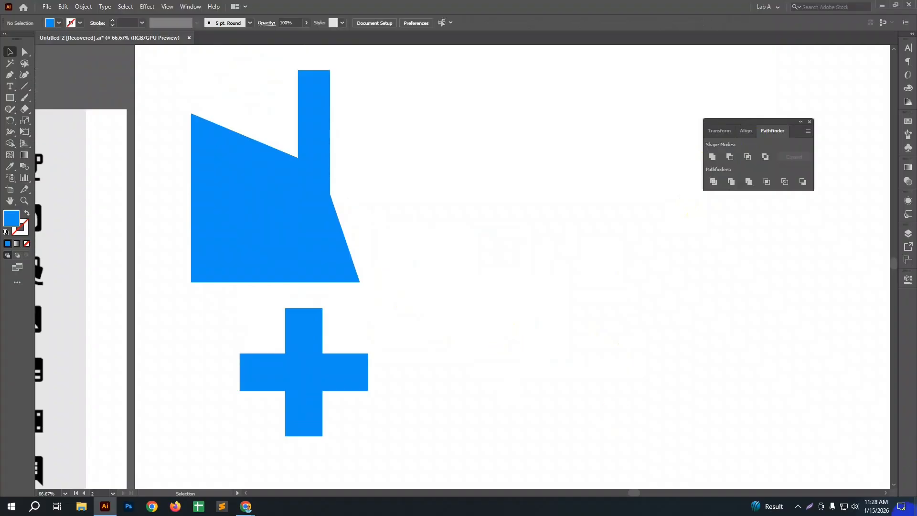
{"action": "left_click_drag", "start_coordinate": [9, 97], "coordinate": [58, 99]}
{"action": "left_click_drag", "start_coordinate": [493, 165], "coordinate": [597, 297]}
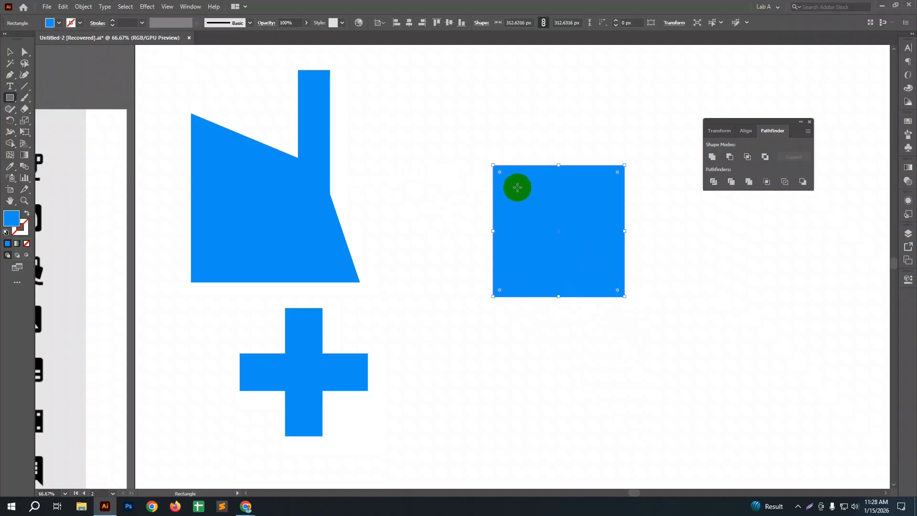
{"action": "left_click_drag", "start_coordinate": [500, 172], "coordinate": [346, 283]}
{"action": "key", "text": "v"}
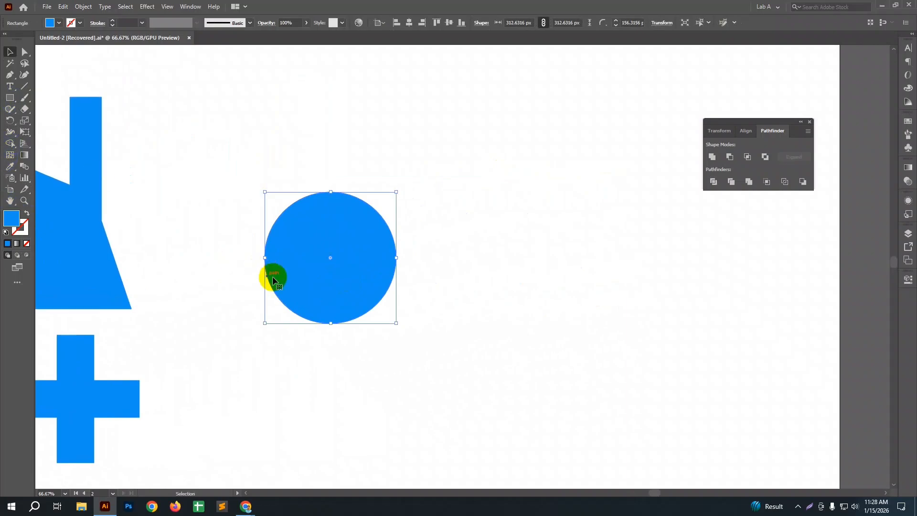
Step: Add an overlapping copy of the blue circle to its right and fill the copy with green 1F8909
{"action": "mouse_move", "coordinate": [291, 280]}
{"action": "left_mouse_down"}
{"action": "mouse_move", "coordinate": [323, 283]}
{"action": "mouse_move", "coordinate": [339, 268]}
{"action": "mouse_move", "coordinate": [339, 278]}
{"action": "left_mouse_up"}
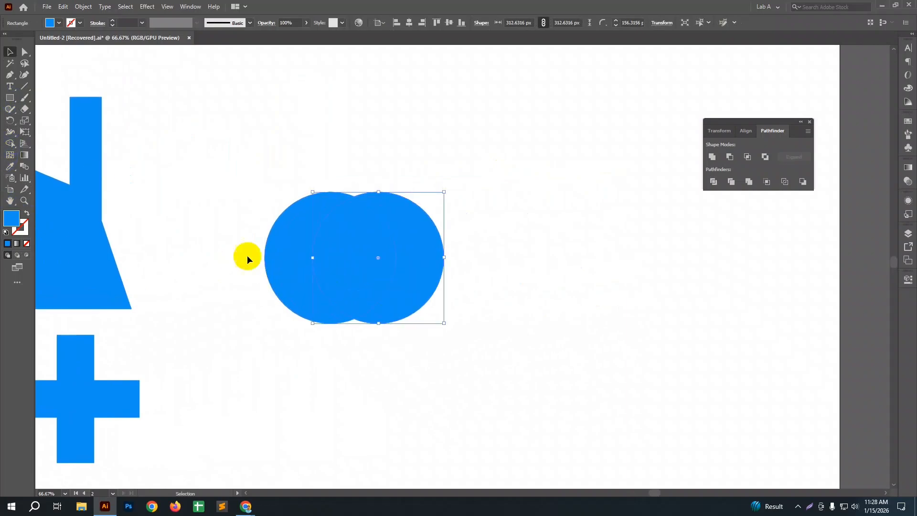
{"action": "double_click", "coordinate": [17, 226]}
{"action": "left_click_drag", "start_coordinate": [303, 218], "coordinate": [300, 262]}
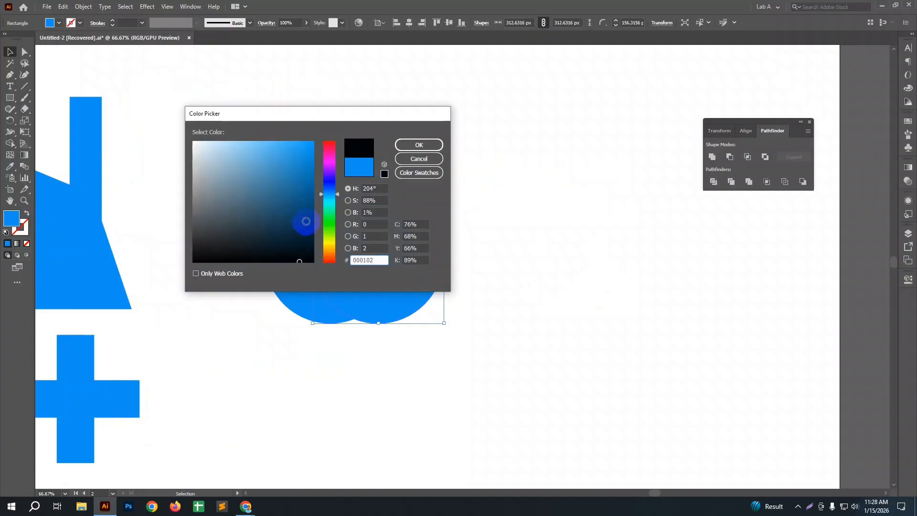
{"action": "left_click", "coordinate": [330, 225]}
{"action": "left_click", "coordinate": [307, 197]}
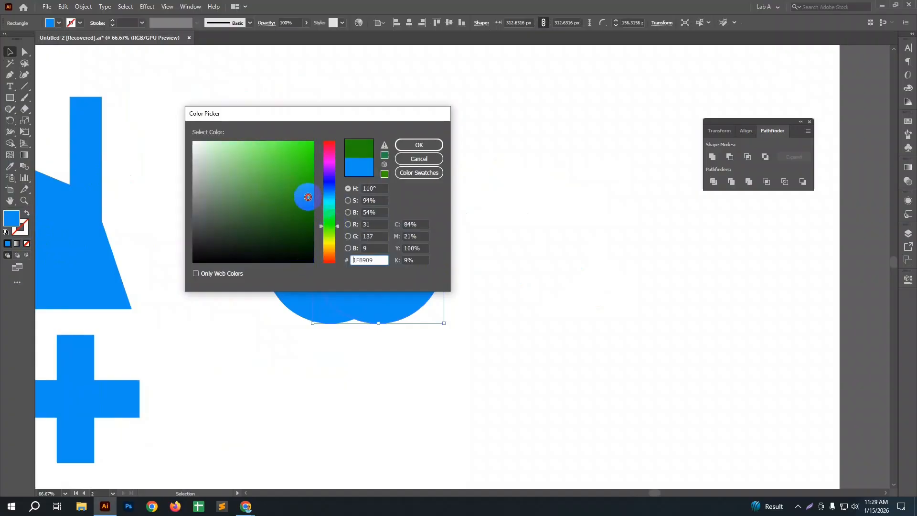
{"action": "left_click", "coordinate": [419, 144]}
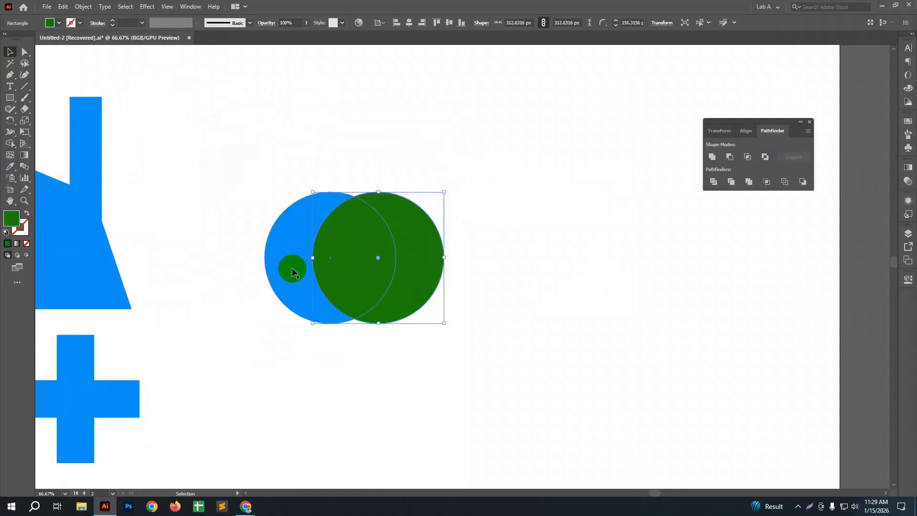
Step: Match the blue circle's fill to the green copy by sampling its colour
{"action": "left_click", "coordinate": [292, 268]}
{"action": "double_click", "coordinate": [12, 219]}
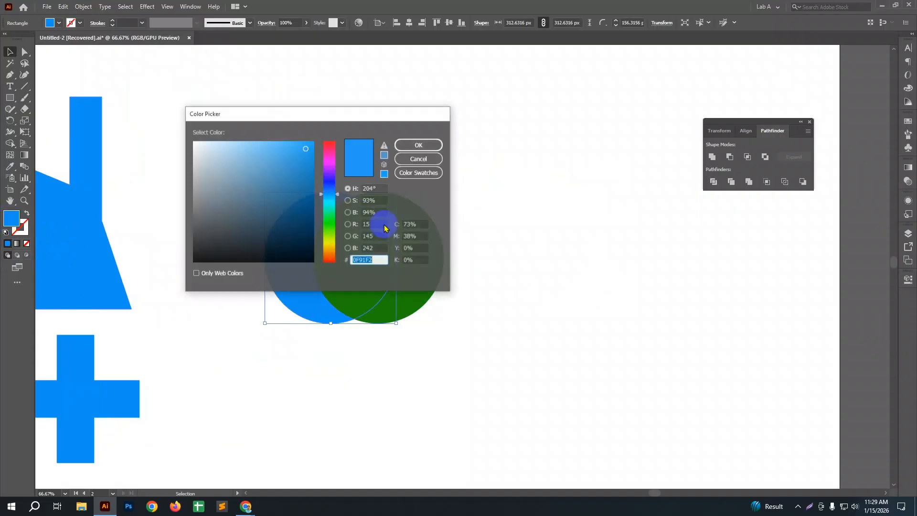
{"action": "left_click", "coordinate": [412, 158]}
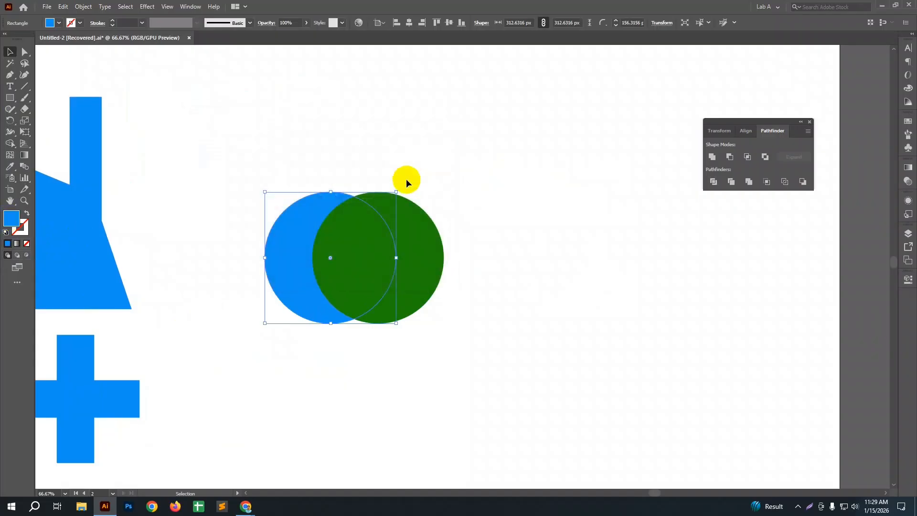
{"action": "key", "text": "i"}
{"action": "left_click", "coordinate": [416, 223]}
{"action": "key", "text": "v"}
{"action": "left_click", "coordinate": [533, 274]}
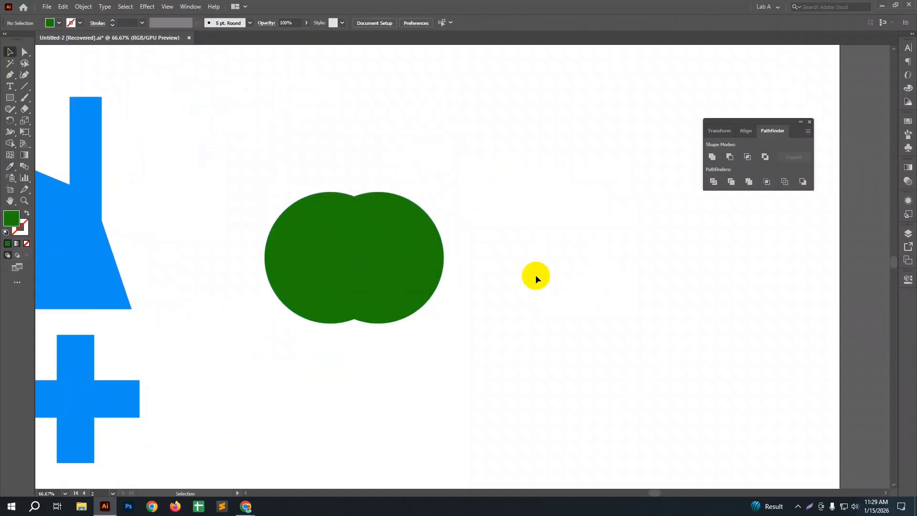
{"action": "left_click_drag", "start_coordinate": [234, 164], "coordinate": [403, 371]}
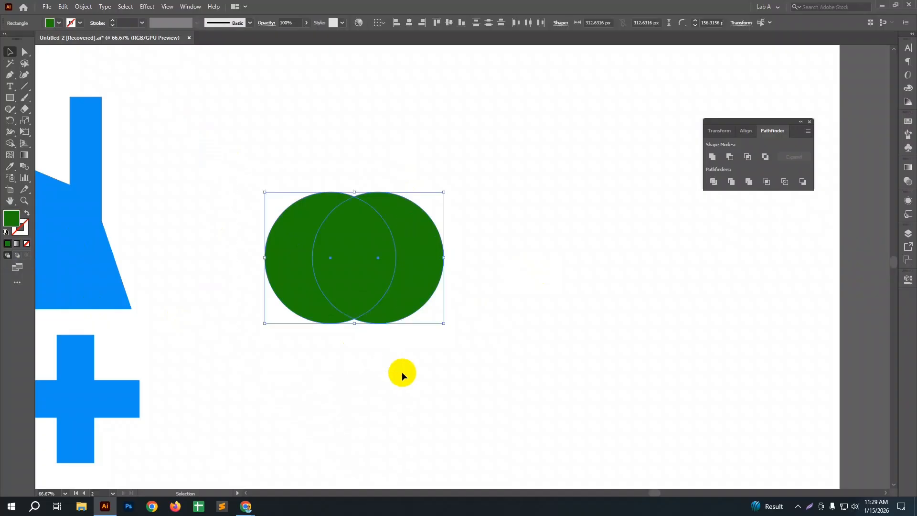
{"action": "left_click", "coordinate": [367, 382]}
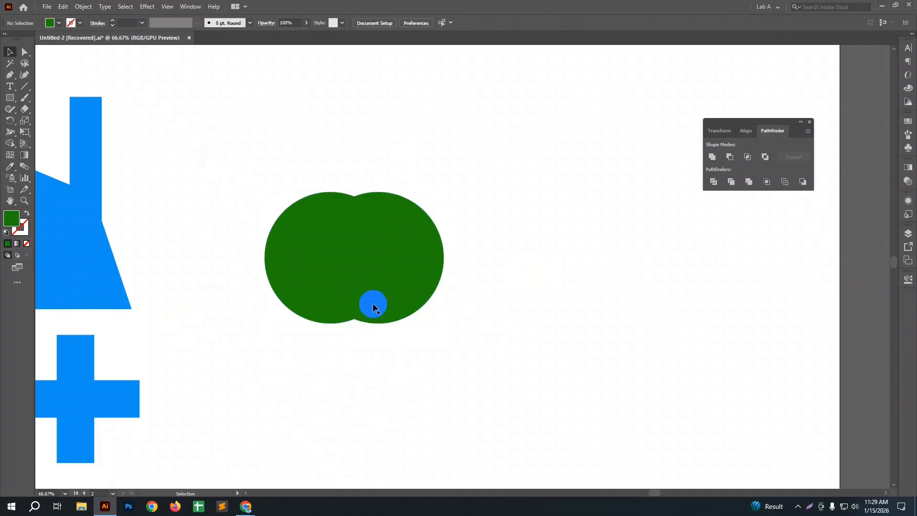
Step: Move the right-hand circle closer over the left one and fill it with black 000000
{"action": "left_click_drag", "start_coordinate": [401, 285], "coordinate": [381, 285]}
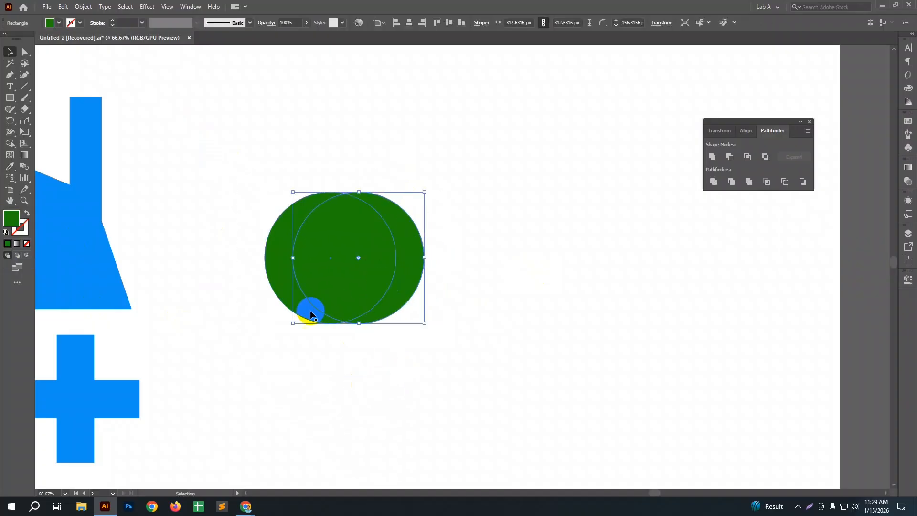
{"action": "left_click", "coordinate": [228, 231]}
{"action": "left_click", "coordinate": [317, 233]}
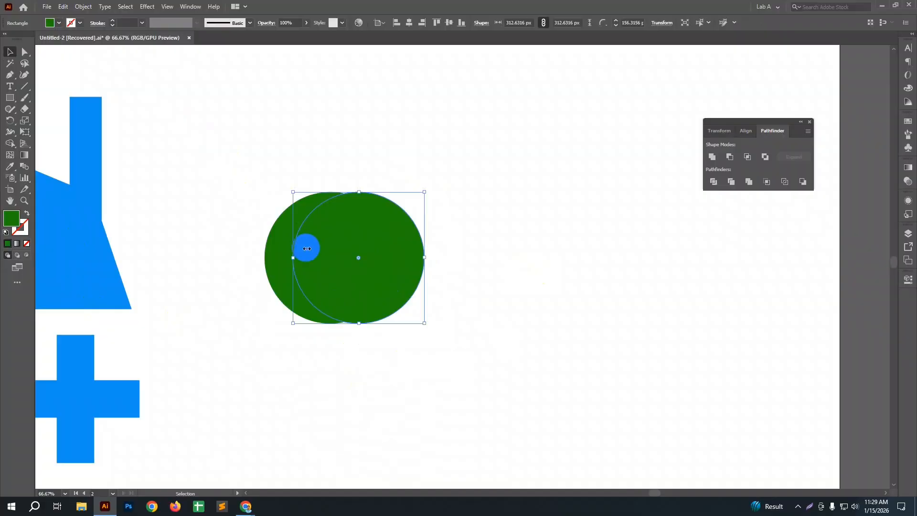
{"action": "double_click", "coordinate": [16, 229]}
{"action": "left_click_drag", "start_coordinate": [307, 222], "coordinate": [311, 262]}
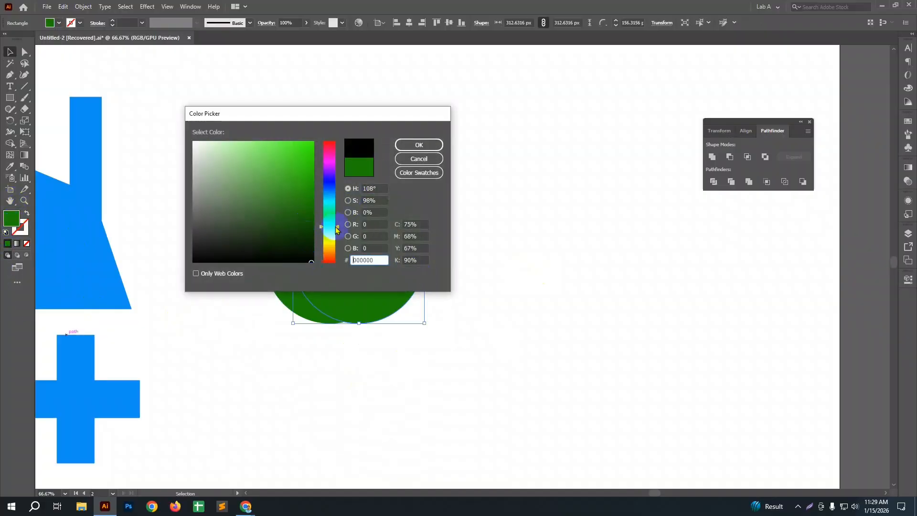
{"action": "left_click", "coordinate": [399, 150]}
{"action": "left_click", "coordinate": [442, 288]}
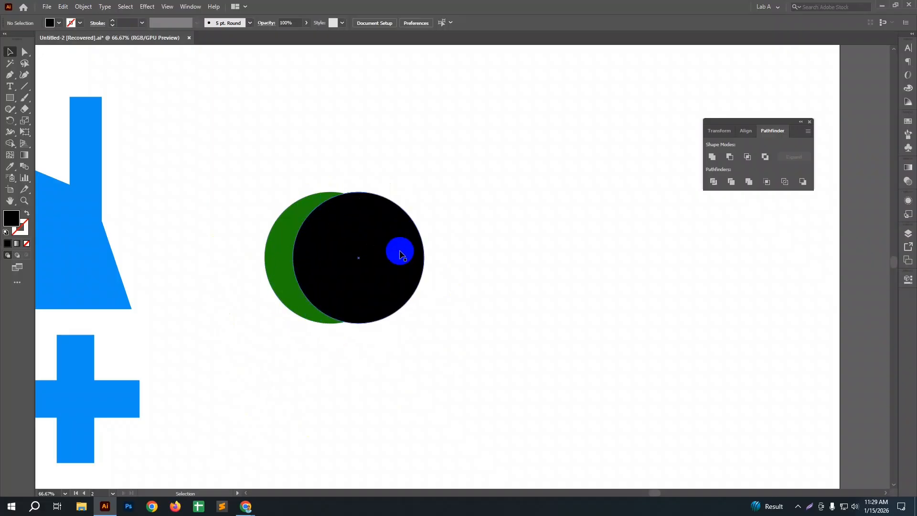
Step: Subtract the black circle from the green one with Minus Front to cut a crescent
{"action": "left_click_drag", "start_coordinate": [233, 183], "coordinate": [443, 379]}
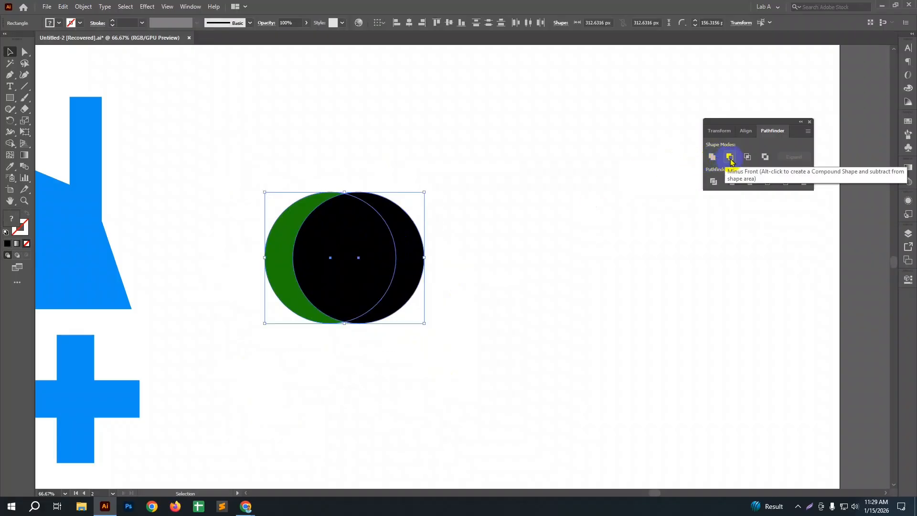
{"action": "left_click", "coordinate": [643, 282]}
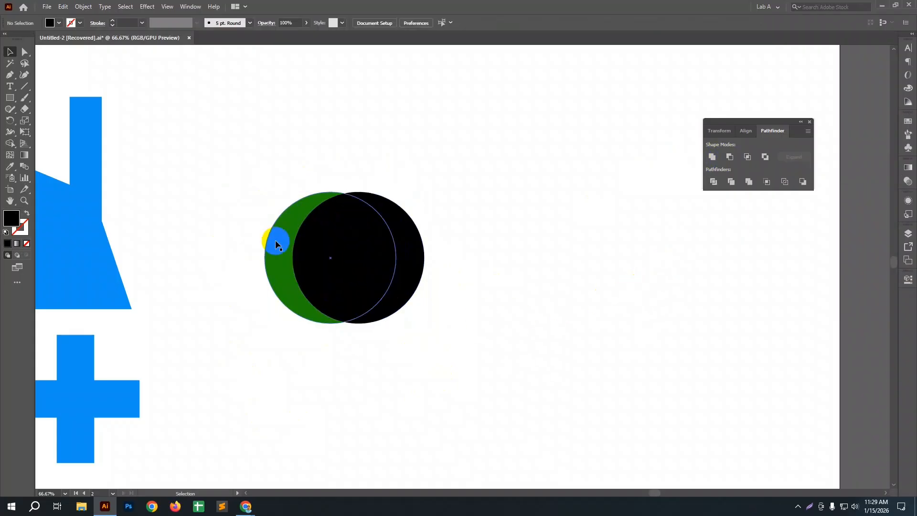
{"action": "left_click", "coordinate": [349, 231]}
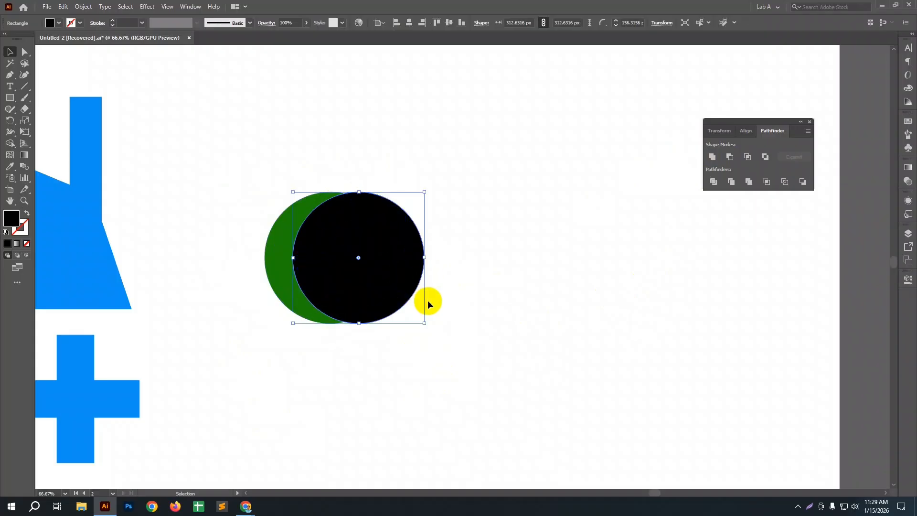
{"action": "left_click", "coordinate": [414, 237]}
{"action": "left_click", "coordinate": [303, 231]}
{"action": "left_click_drag", "start_coordinate": [235, 184], "coordinate": [382, 317]}
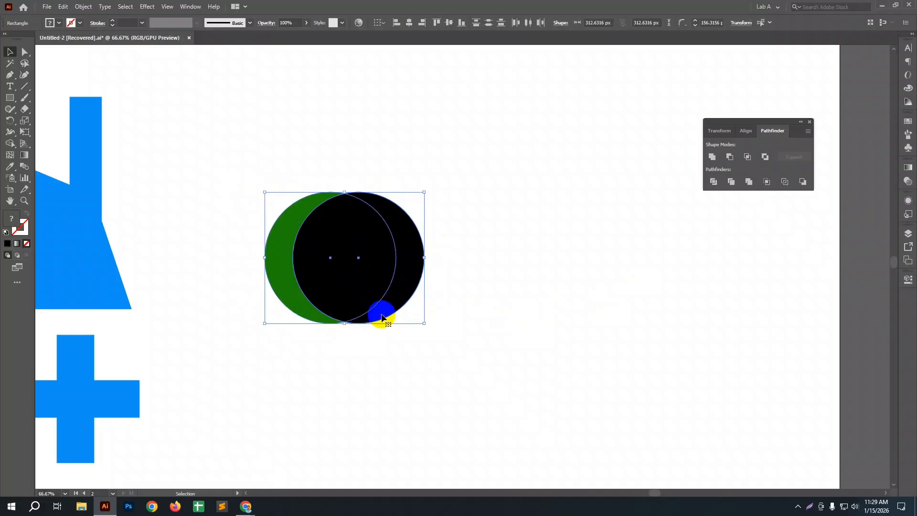
{"action": "left_click", "coordinate": [729, 158]}
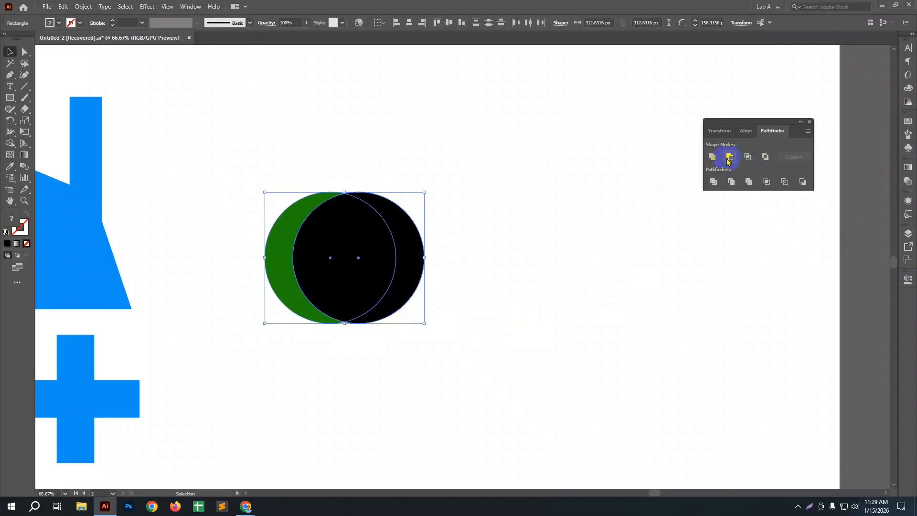
{"action": "left_click", "coordinate": [534, 266]}
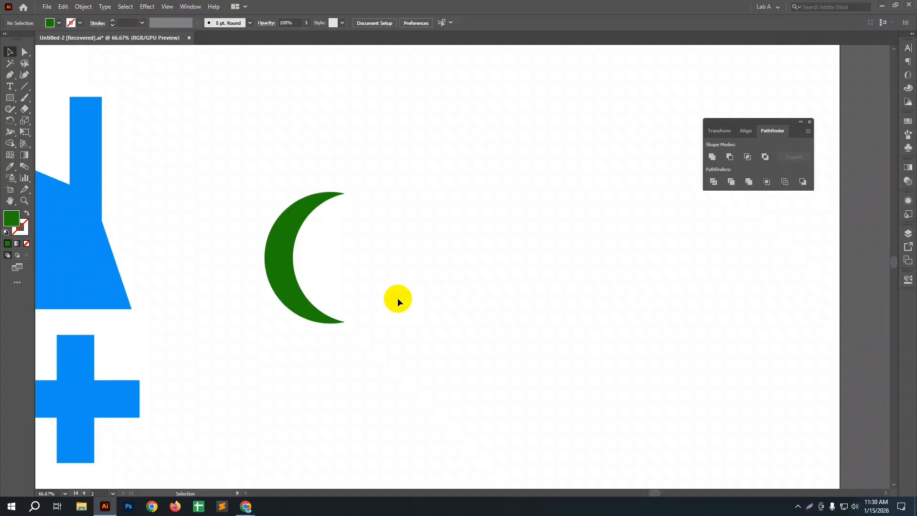
Step: Undo the crescent cut on the two circles
{"action": "left_click", "coordinate": [284, 226]}
{"action": "key", "text": "ctrl+z"}
{"action": "left_click", "coordinate": [439, 323]}
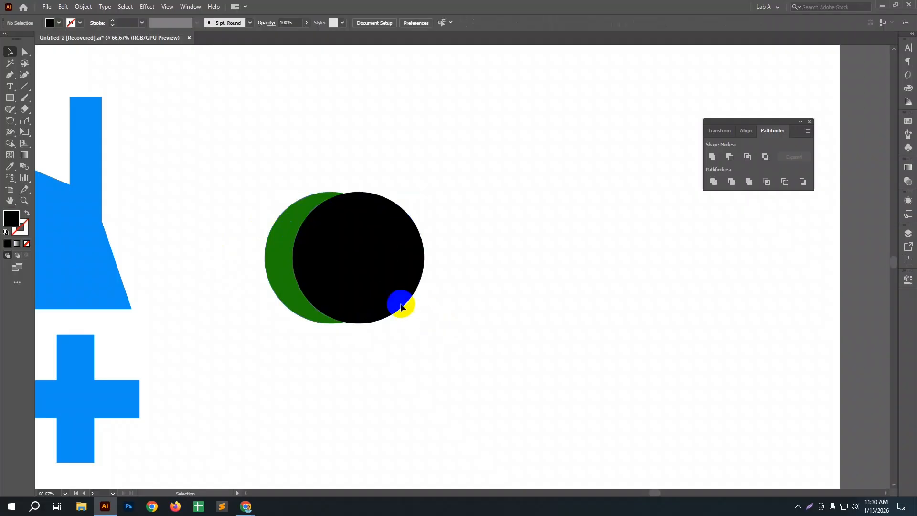
{"action": "left_click_drag", "start_coordinate": [242, 189], "coordinate": [355, 334]}
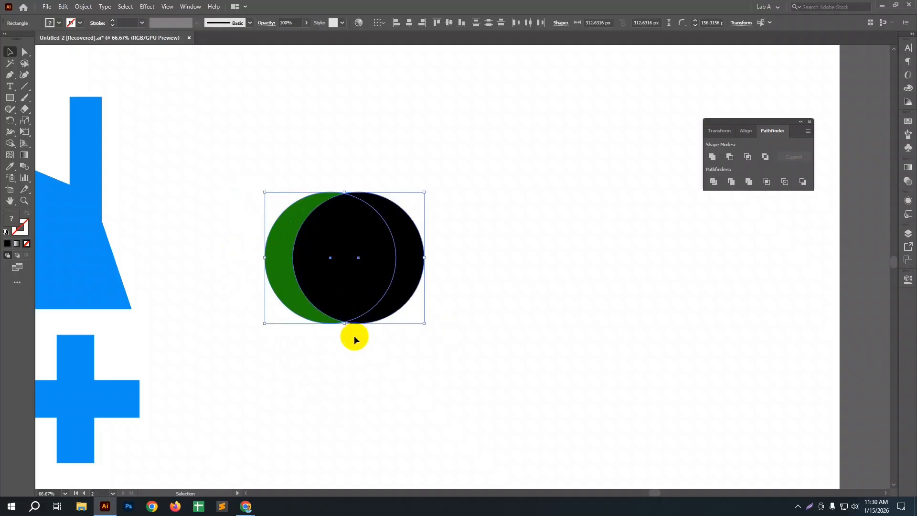
{"action": "left_click", "coordinate": [428, 337]}
Step: Move the black circle diagonally so it overlaps only the green circle's upper-right edge, and subtract it with Minus Front
{"action": "left_click", "coordinate": [381, 266]}
{"action": "left_click_drag", "start_coordinate": [401, 214], "coordinate": [434, 175]}
{"action": "left_click", "coordinate": [425, 307]}
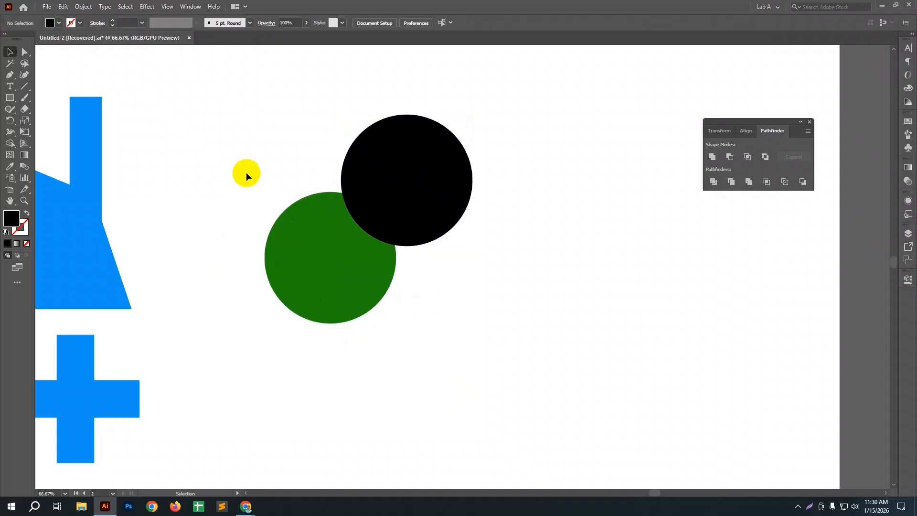
{"action": "left_click_drag", "start_coordinate": [245, 173], "coordinate": [399, 356]}
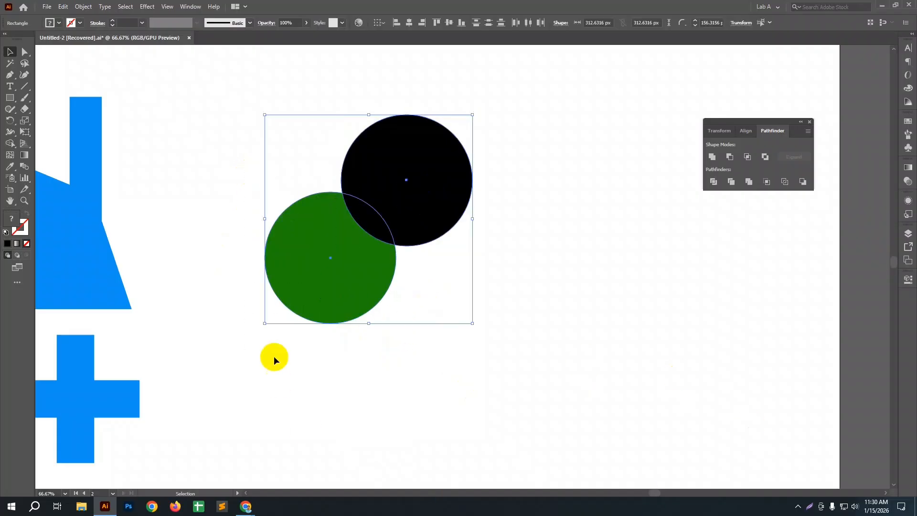
{"action": "left_click_drag", "start_coordinate": [255, 158], "coordinate": [389, 307]}
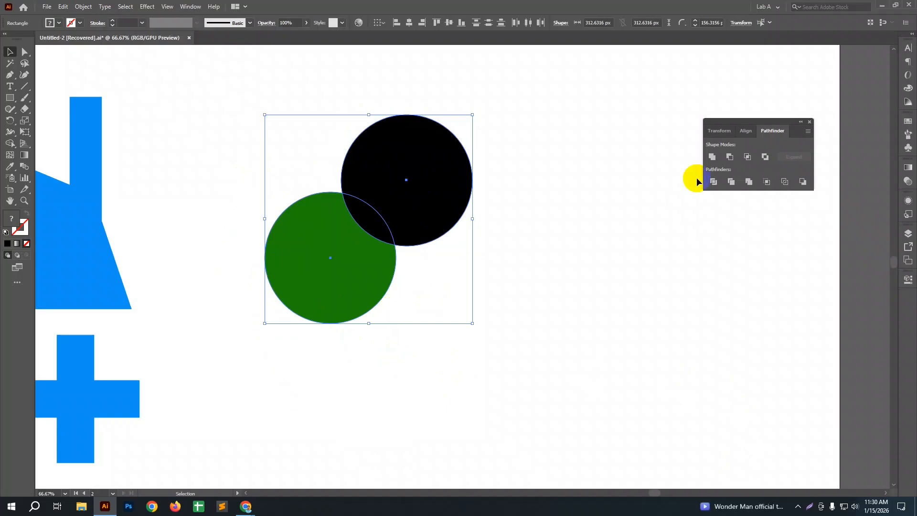
{"action": "left_click", "coordinate": [728, 158]}
{"action": "left_click", "coordinate": [360, 209]}
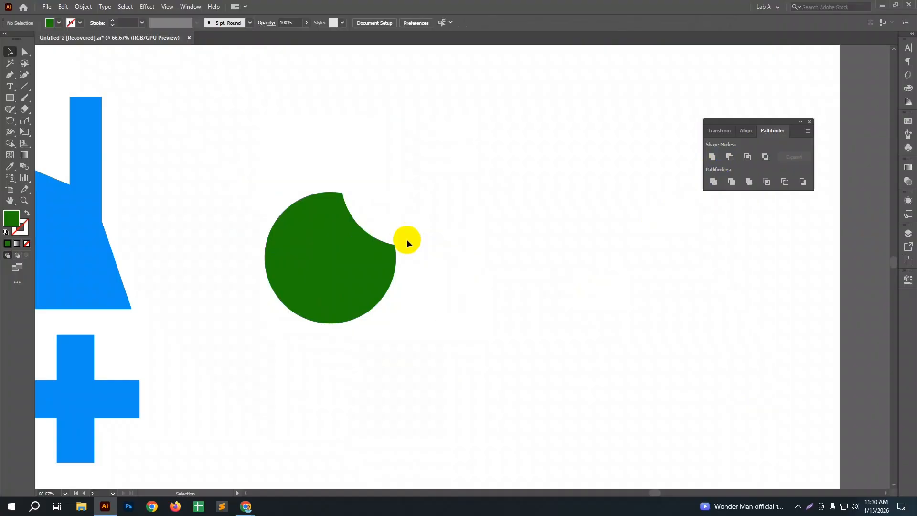
Step: Undo the last cut and the black circle's move, and delete the black circle
{"action": "key", "text": "ctrl+z"}
{"action": "key", "text": "ctrl+z"}
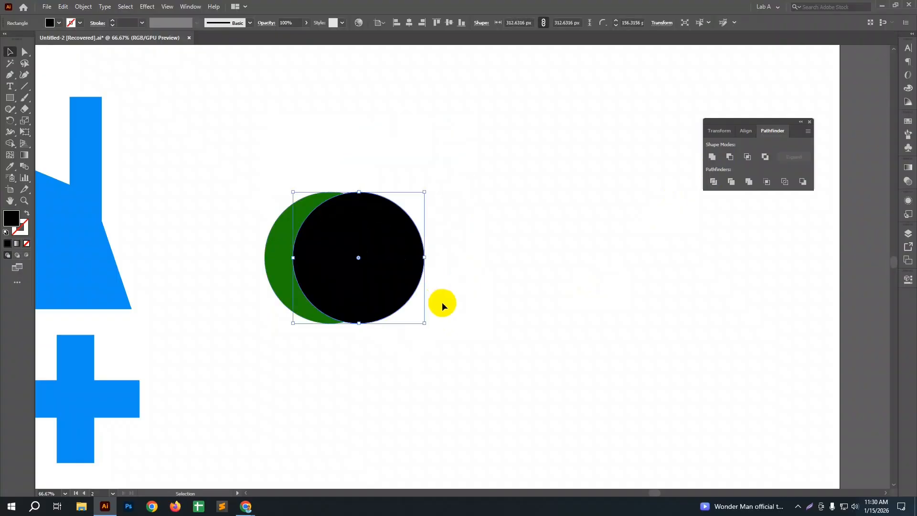
{"action": "left_click", "coordinate": [442, 302]}
{"action": "left_click", "coordinate": [369, 260]}
{"action": "key", "text": "Delete"}
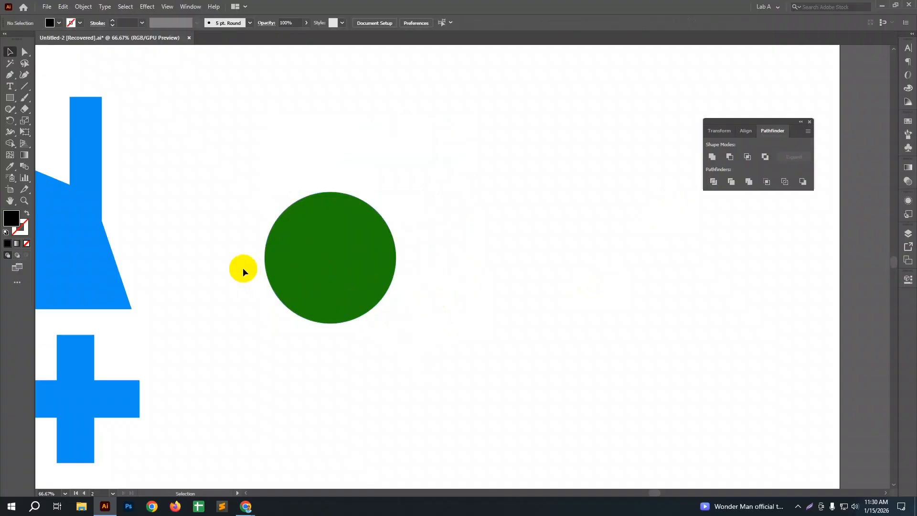
Step: Draw a rectangle about 415 by 184 px over the green circle's lower half and subtract it with Minus Front
{"action": "left_click", "coordinate": [9, 98]}
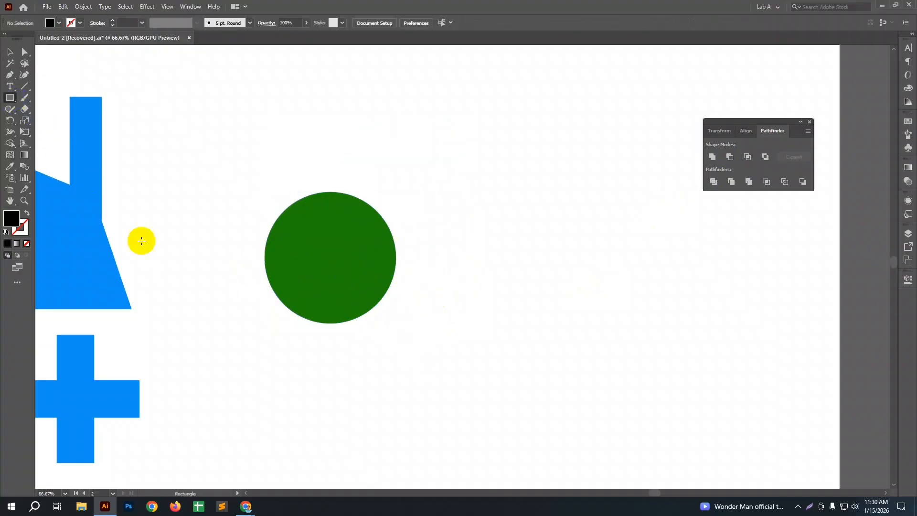
{"action": "left_click_drag", "start_coordinate": [246, 258], "coordinate": [420, 334]}
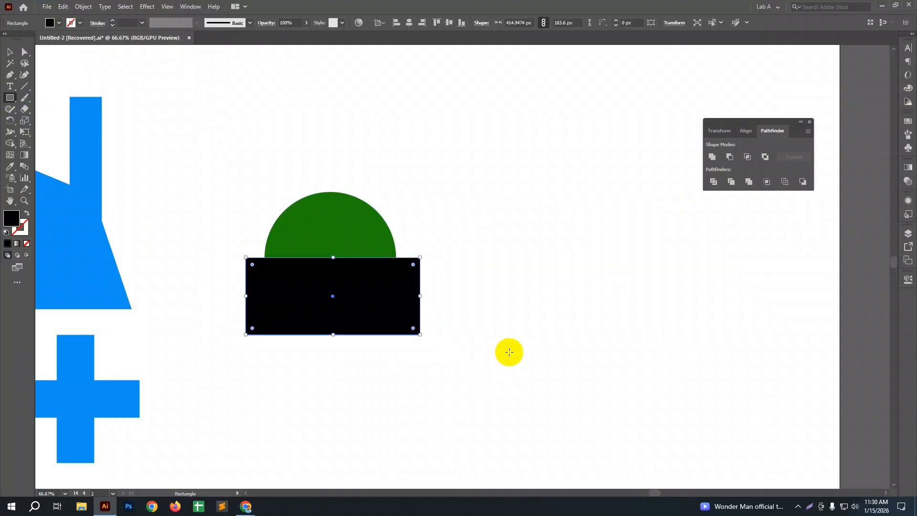
{"action": "key", "text": "v"}
{"action": "left_click_drag", "start_coordinate": [521, 350], "coordinate": [300, 187]}
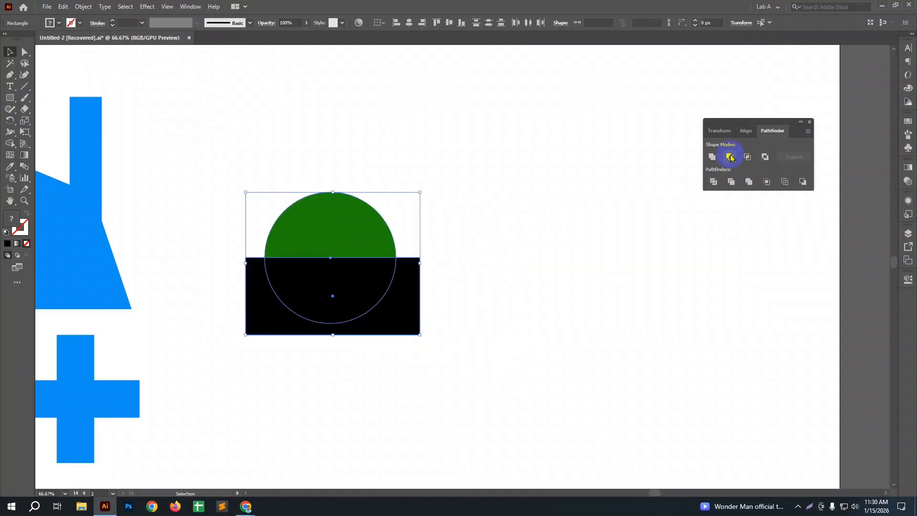
{"action": "left_click", "coordinate": [731, 158]}
{"action": "left_click", "coordinate": [562, 302]}
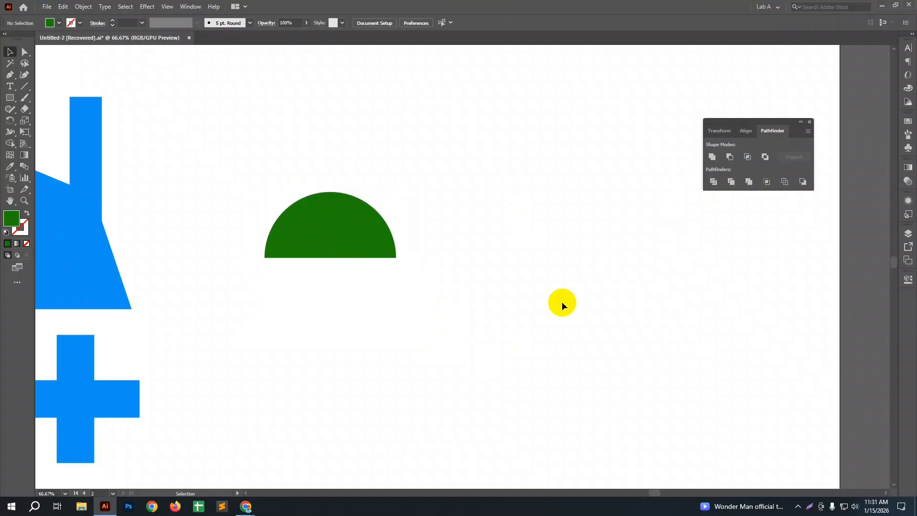
Step: Undo the half-circle cut and delete the black rectangle
{"action": "key", "text": "ctrl+z"}
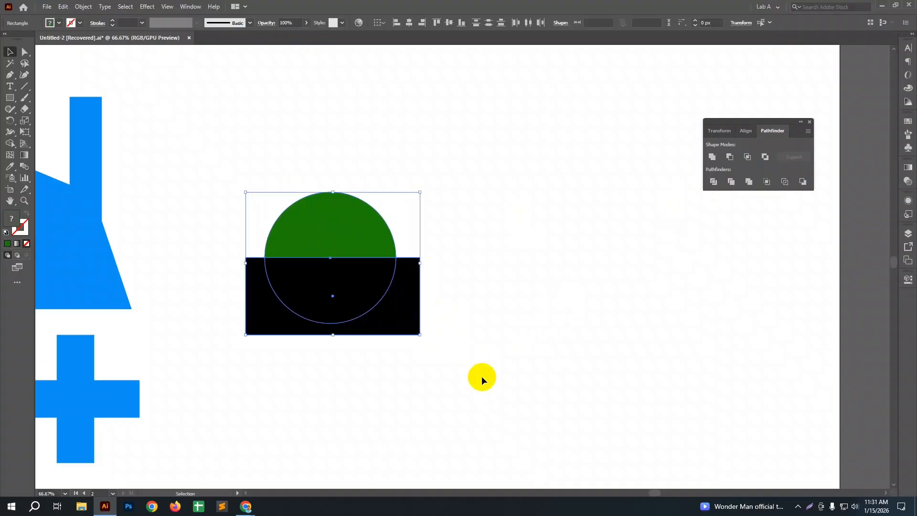
{"action": "left_click", "coordinate": [482, 377]}
{"action": "left_click", "coordinate": [381, 313]}
{"action": "key", "text": "Delete"}
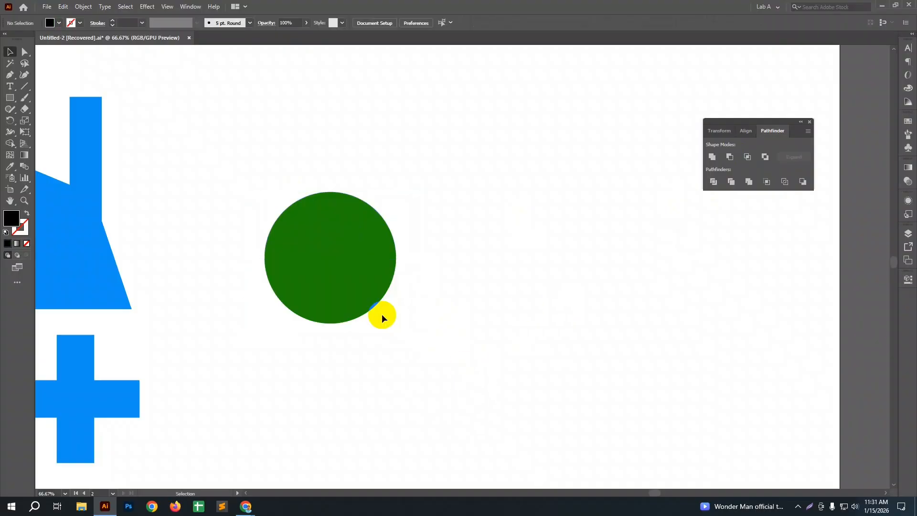
Step: Add a partly overlapping copy of the green circle to its right and intersect the two into a leaf shape
{"action": "left_click", "coordinate": [348, 278]}
{"action": "left_click_drag", "start_coordinate": [348, 278], "coordinate": [434, 278]}
{"action": "left_click_drag", "start_coordinate": [239, 155], "coordinate": [502, 369]}
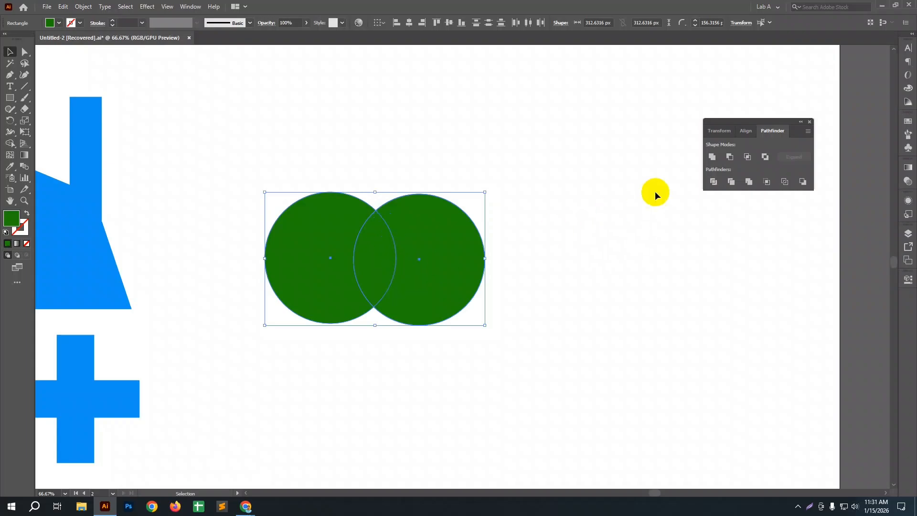
{"action": "left_click", "coordinate": [747, 161]}
{"action": "left_click", "coordinate": [632, 273]}
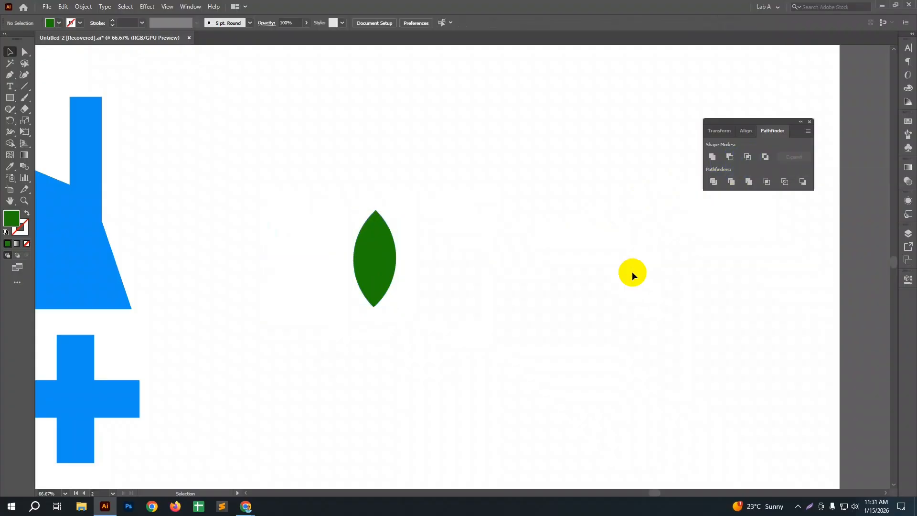
Step: Undo the leaf intersection and select both overlapping green circles
{"action": "key", "text": "ctrl+z"}
{"action": "left_click", "coordinate": [628, 278]}
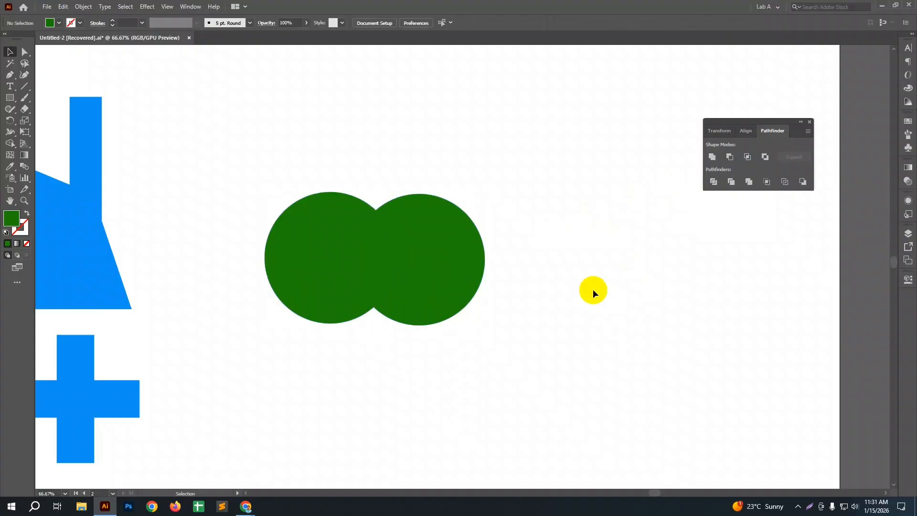
{"action": "left_click_drag", "start_coordinate": [267, 159], "coordinate": [478, 359]}
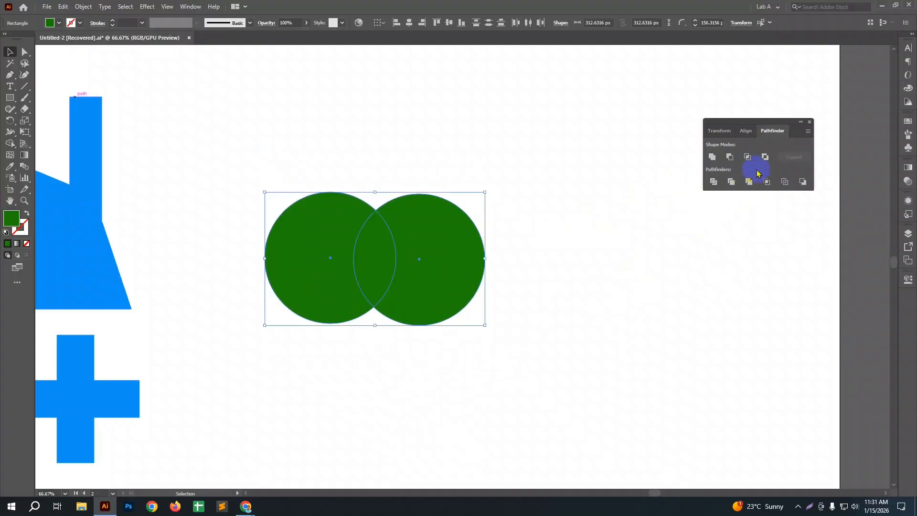
{"action": "left_click", "coordinate": [464, 306]}
{"action": "left_click", "coordinate": [328, 255]}
{"action": "left_click", "coordinate": [431, 256], "text": "shift"}
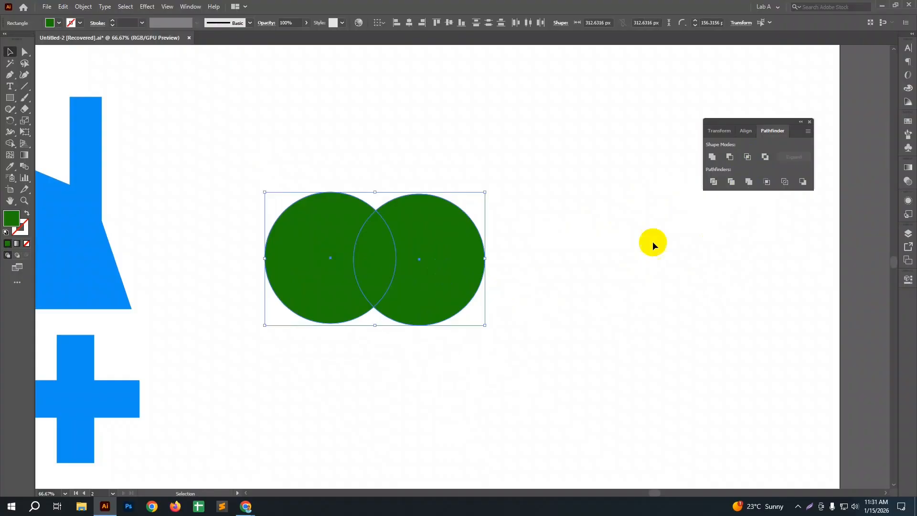
Step: Apply Exclude to the two green circles to cut out their overlap, and move the resulting group slightly to the right
{"action": "left_click", "coordinate": [767, 182]}
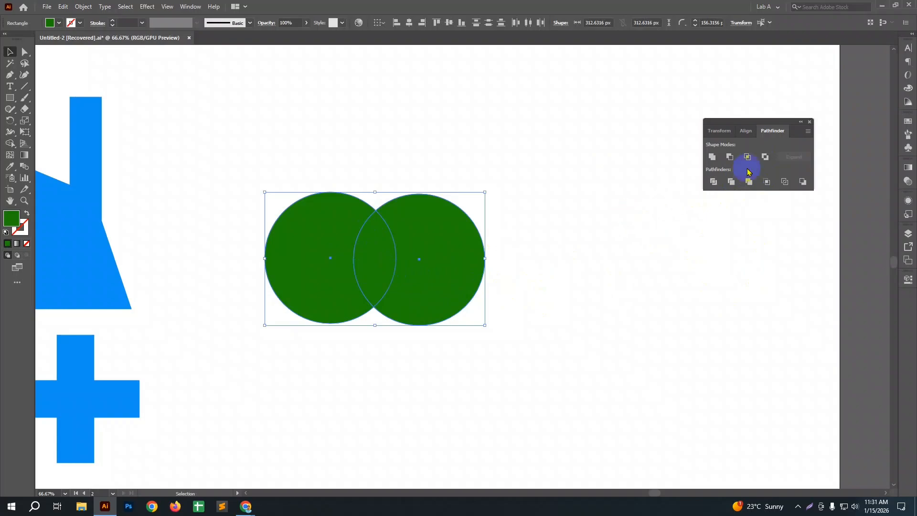
{"action": "left_click", "coordinate": [766, 157]}
{"action": "left_click", "coordinate": [697, 251]}
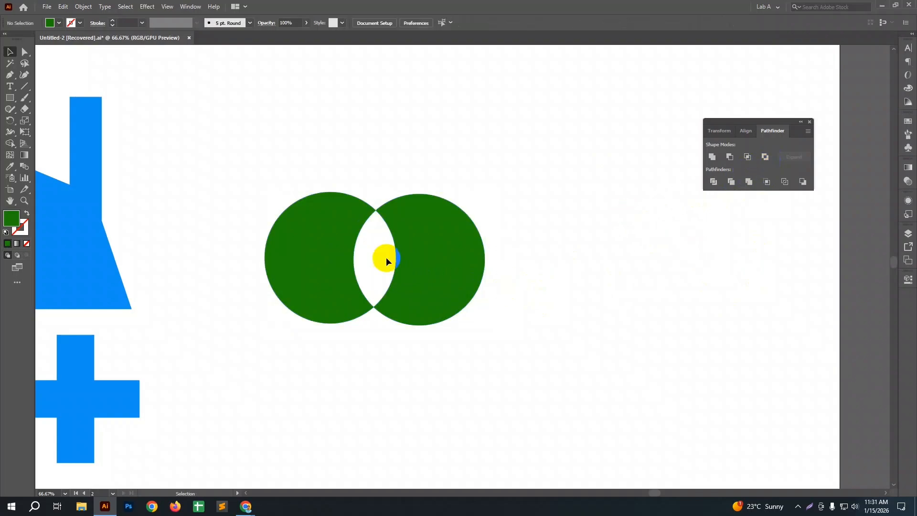
{"action": "left_click", "coordinate": [422, 286]}
{"action": "left_click_drag", "start_coordinate": [422, 287], "coordinate": [477, 292]}
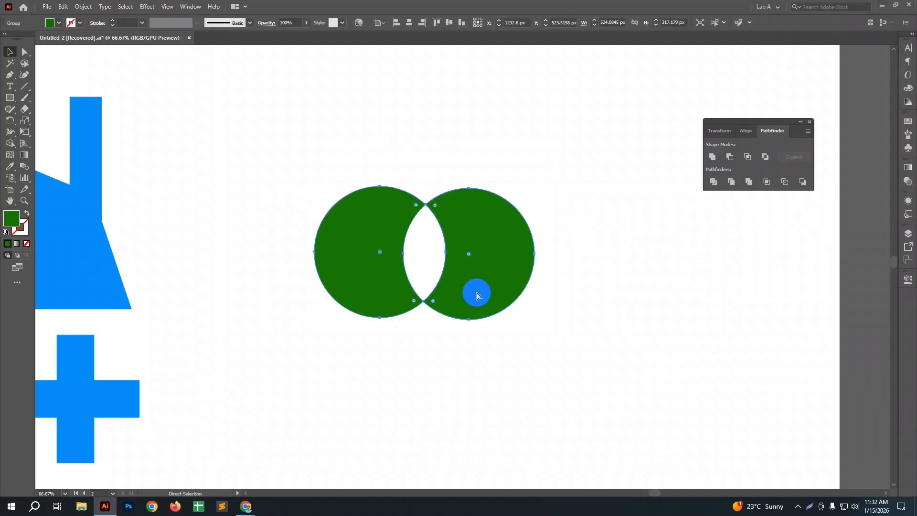
Step: Undo the group's move and the Exclude operation on the two circles
{"action": "key", "text": "ctrl+z"}
{"action": "key", "text": "ctrl+z"}
{"action": "key", "text": "ctrl+z"}
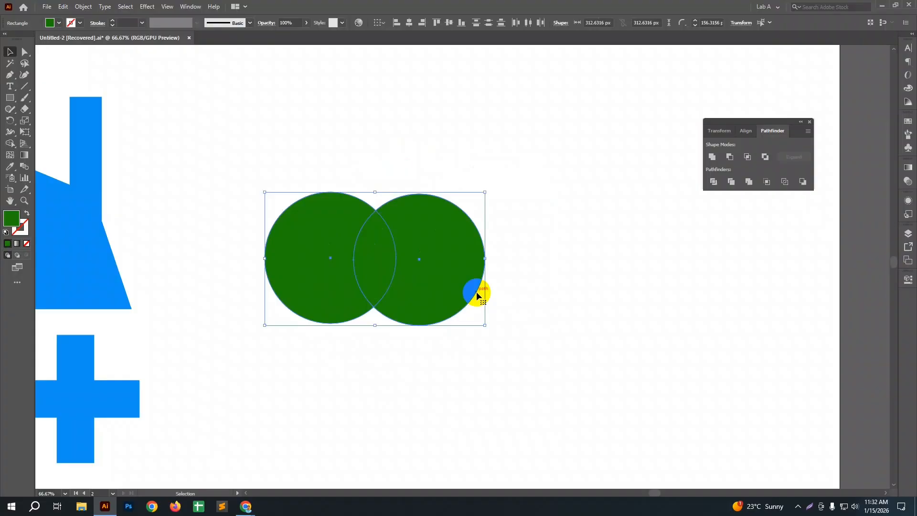
Step: Intersect the two green circles into a plain leaf shape
{"action": "left_click", "coordinate": [532, 331]}
{"action": "left_click_drag", "start_coordinate": [304, 148], "coordinate": [438, 342]}
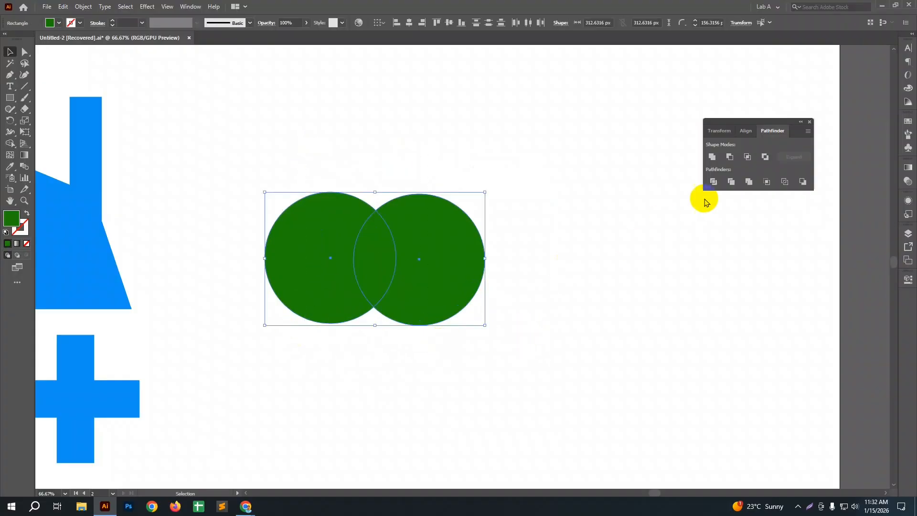
{"action": "left_click", "coordinate": [748, 157]}
{"action": "left_click", "coordinate": [616, 297]}
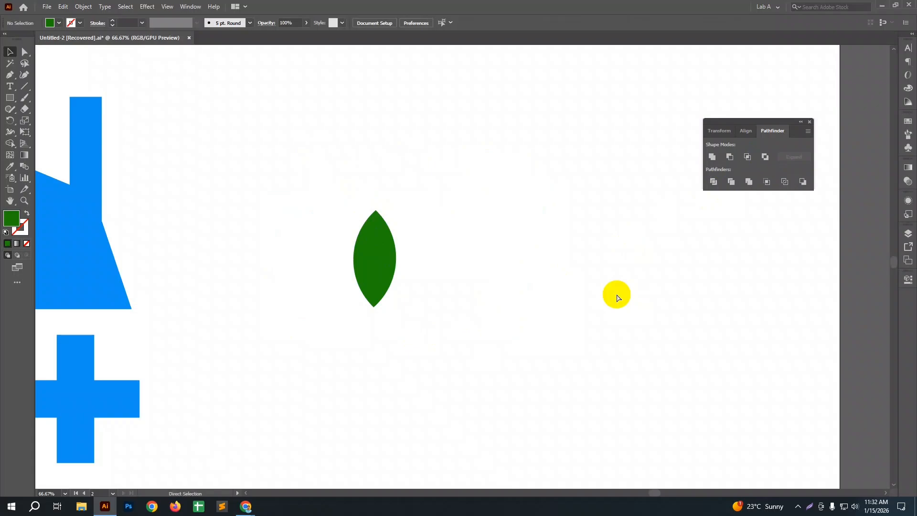
Step: Undo the plain intersection and combine the two green circles into an editable Intersect compound shape instead
{"action": "key", "text": "ctrl+z"}
{"action": "left_click", "coordinate": [616, 293]}
{"action": "left_click_drag", "start_coordinate": [227, 153], "coordinate": [470, 385]}
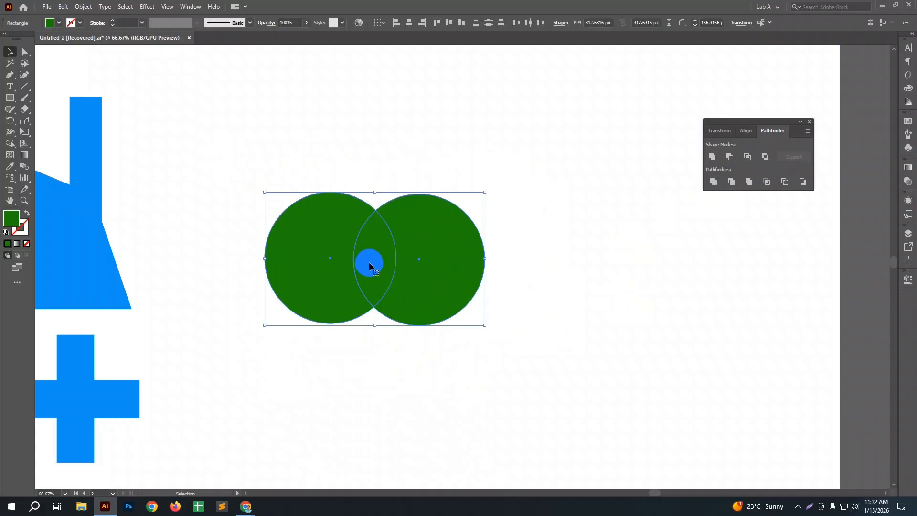
{"action": "left_click", "coordinate": [749, 158]}
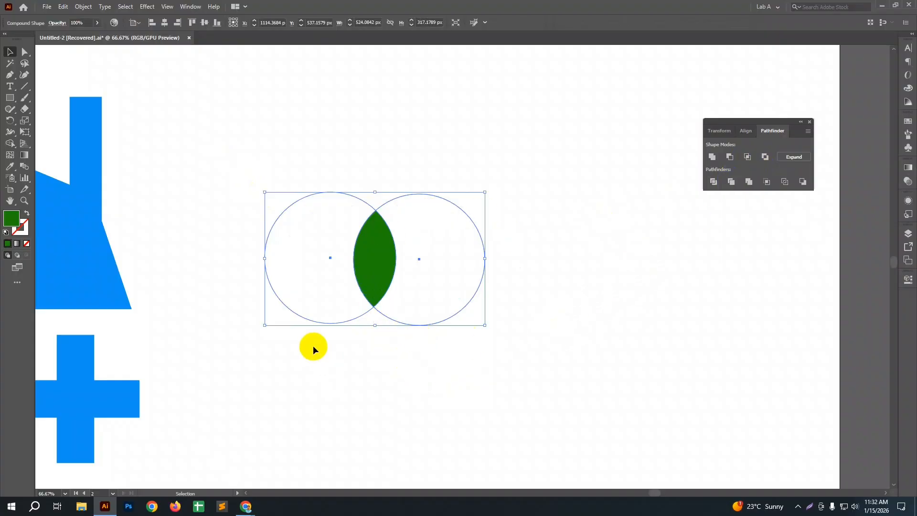
{"action": "left_click", "coordinate": [336, 366]}
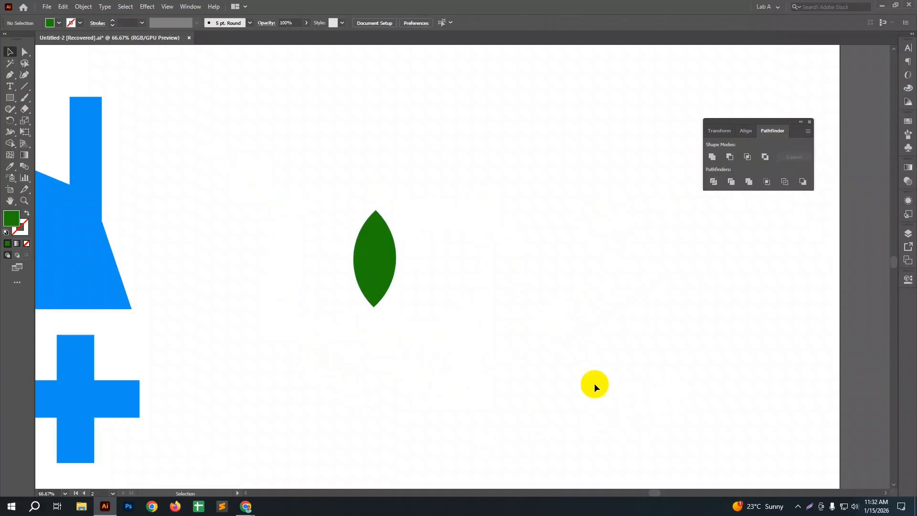
Step: Isolate the compound shape and move its right circle upward, then back down beside the left circle to reshape the leaf
{"action": "left_click", "coordinate": [360, 262]}
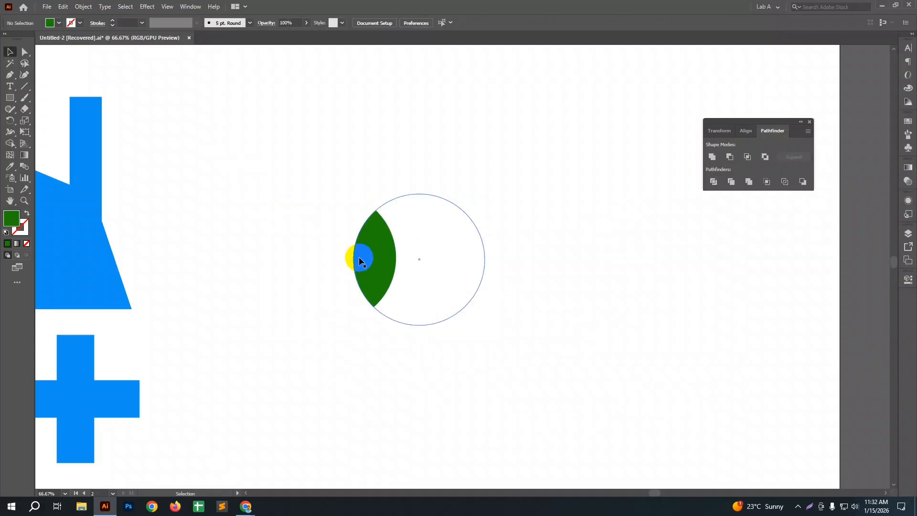
{"action": "left_click", "coordinate": [359, 256]}
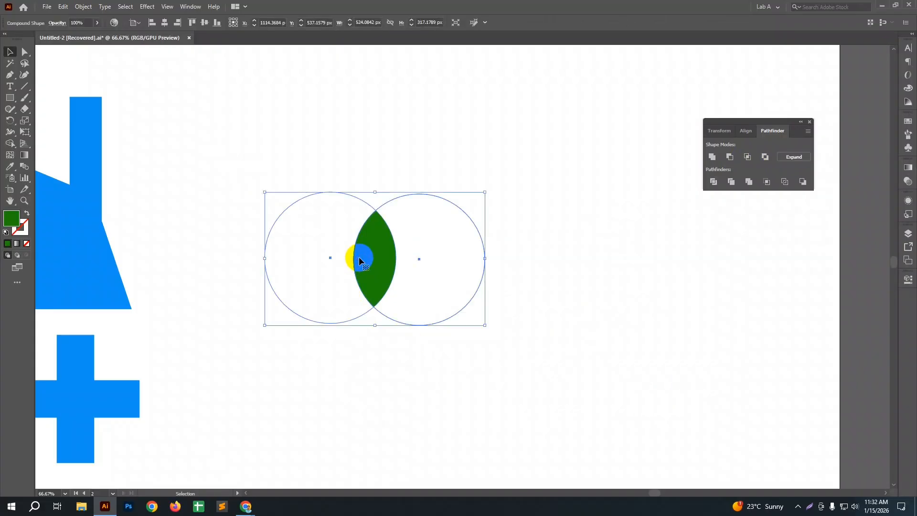
{"action": "double_click", "coordinate": [377, 286]}
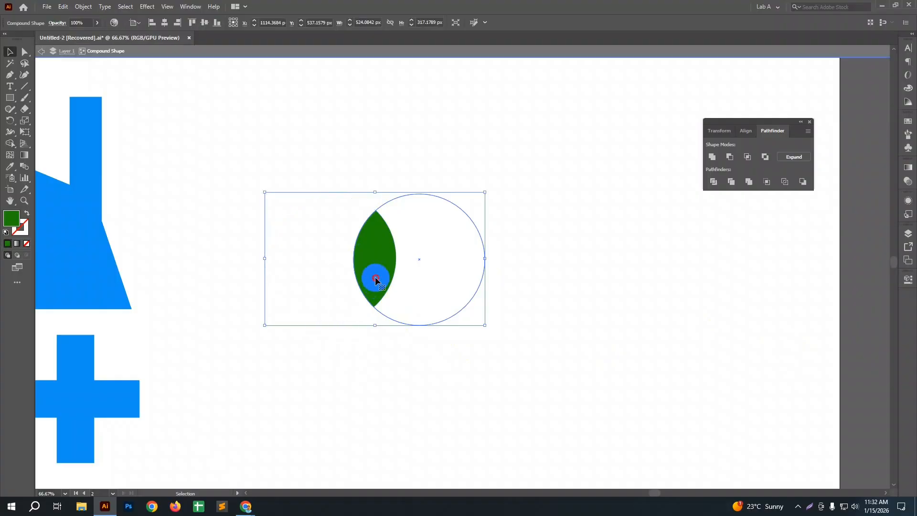
{"action": "left_click_drag", "start_coordinate": [430, 247], "coordinate": [415, 248]}
{"action": "left_click_drag", "start_coordinate": [407, 300], "coordinate": [425, 218]}
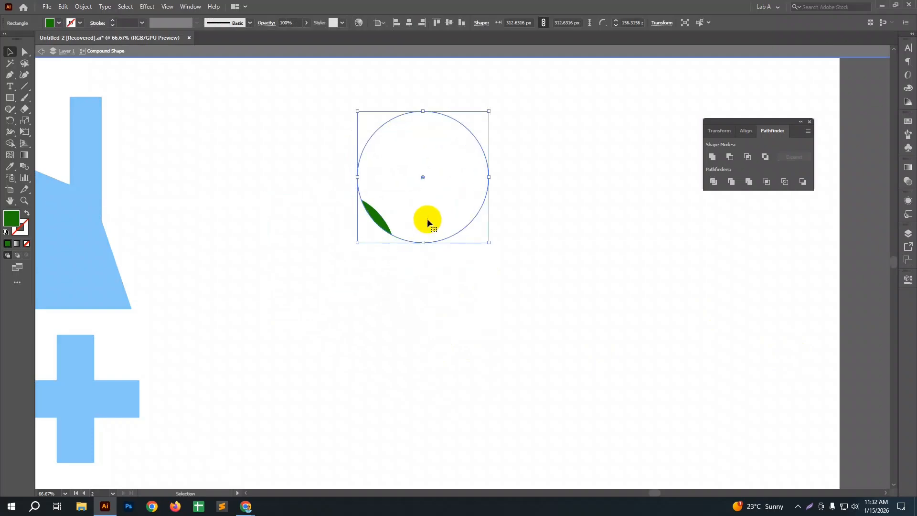
{"action": "left_click", "coordinate": [466, 327]}
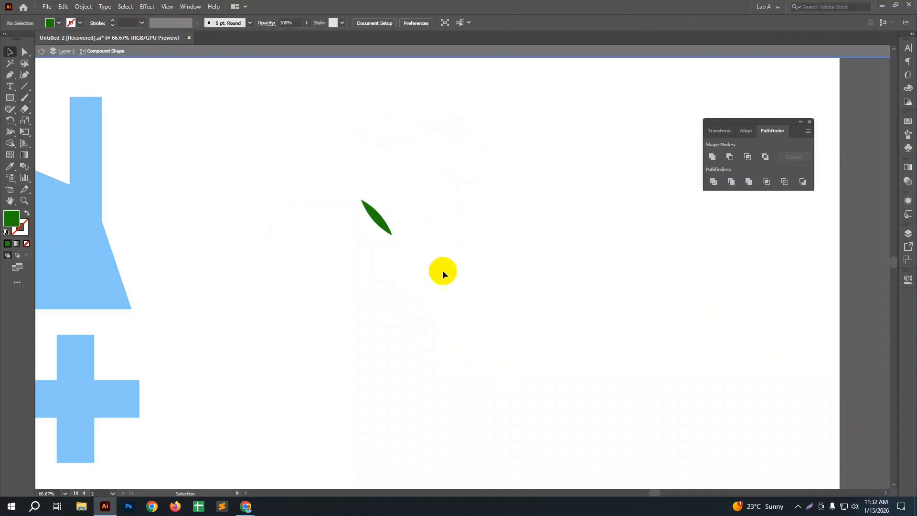
{"action": "left_click_drag", "start_coordinate": [418, 197], "coordinate": [336, 266]}
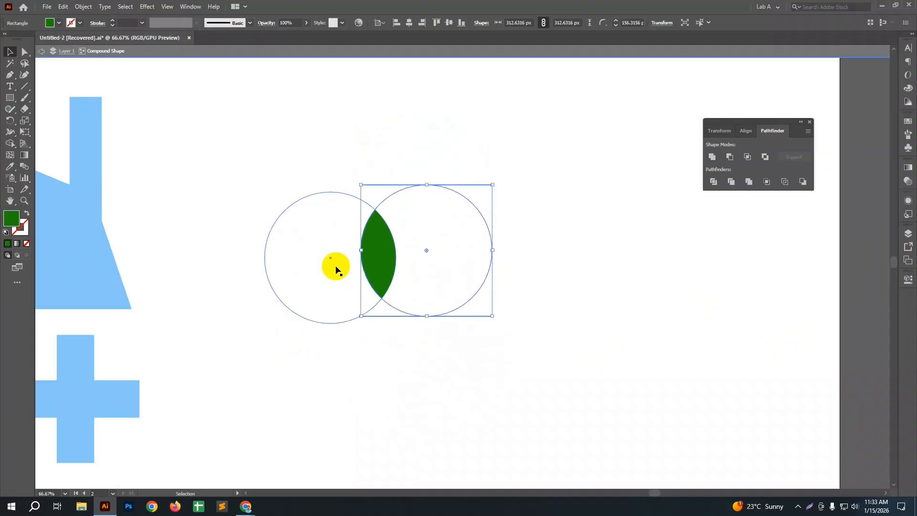
Step: Move the compound shape's two circles closer together to widen the leaf, and exit isolation mode
{"action": "left_click", "coordinate": [414, 264]}
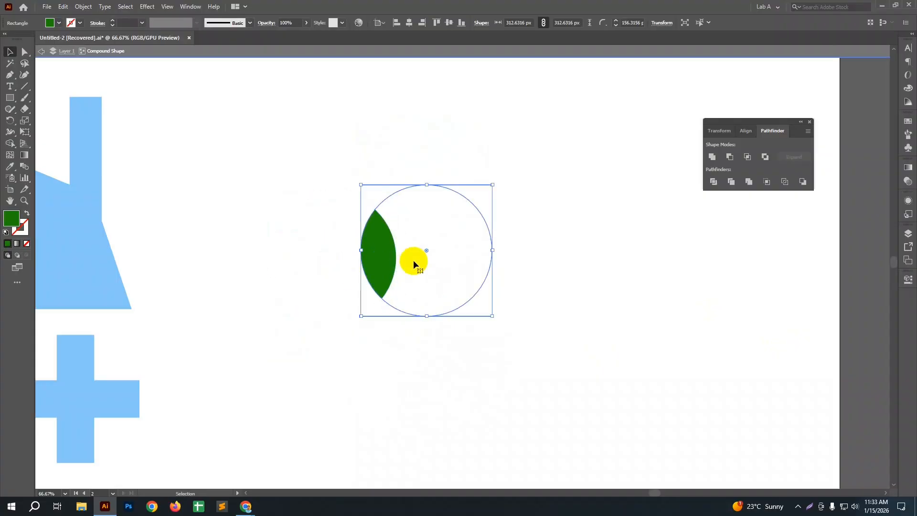
{"action": "left_click_drag", "start_coordinate": [414, 261], "coordinate": [399, 261]}
{"action": "left_click", "coordinate": [317, 272]}
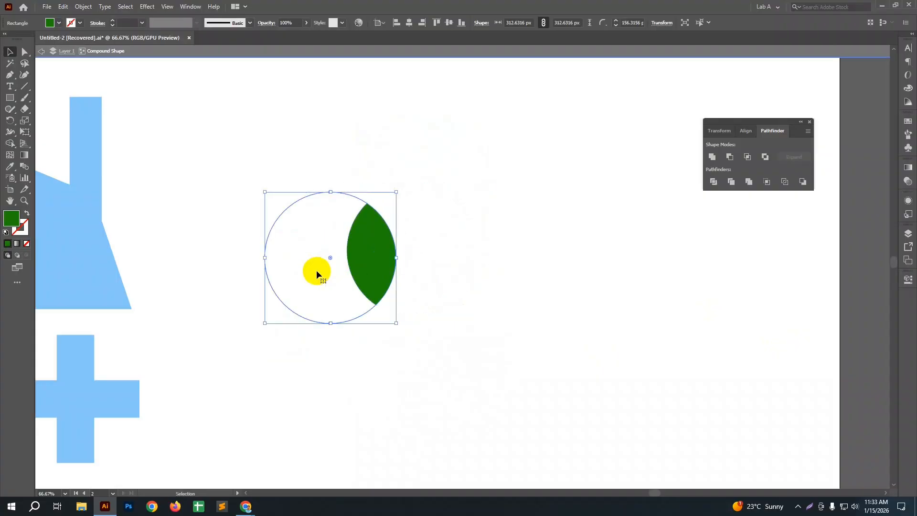
{"action": "left_click_drag", "start_coordinate": [323, 276], "coordinate": [332, 275]}
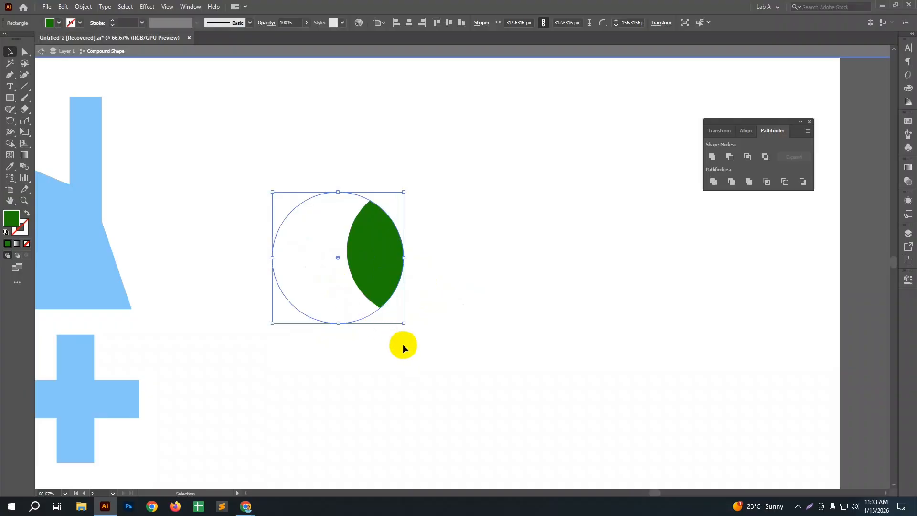
{"action": "left_click", "coordinate": [407, 351]}
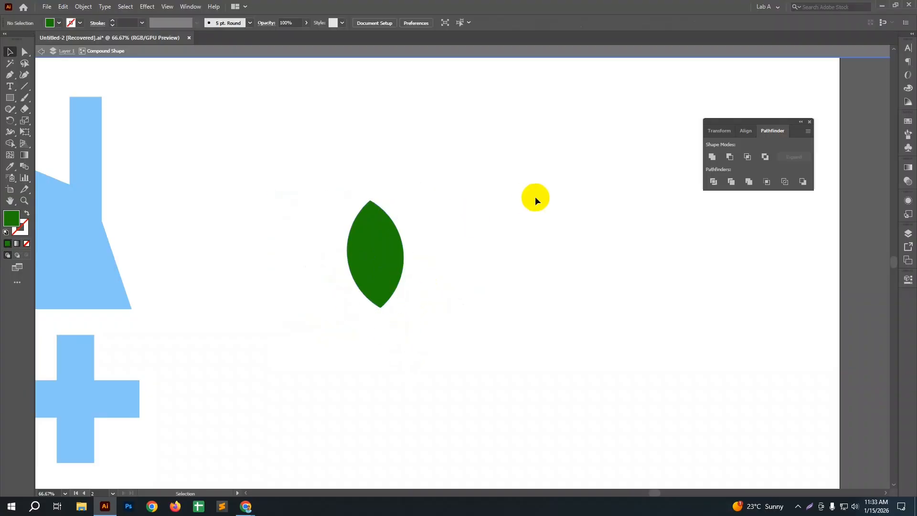
{"action": "double_click", "coordinate": [626, 238]}
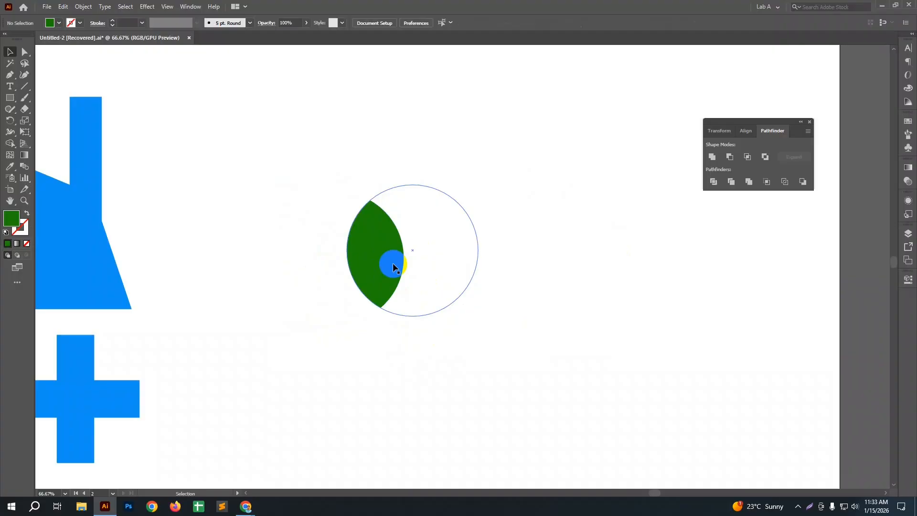
Step: Undo all the circle moves and the Intersect compound shape, back to the two separate green circles
{"action": "key", "text": "ctrl+z"}
{"action": "key", "text": "ctrl+z"}
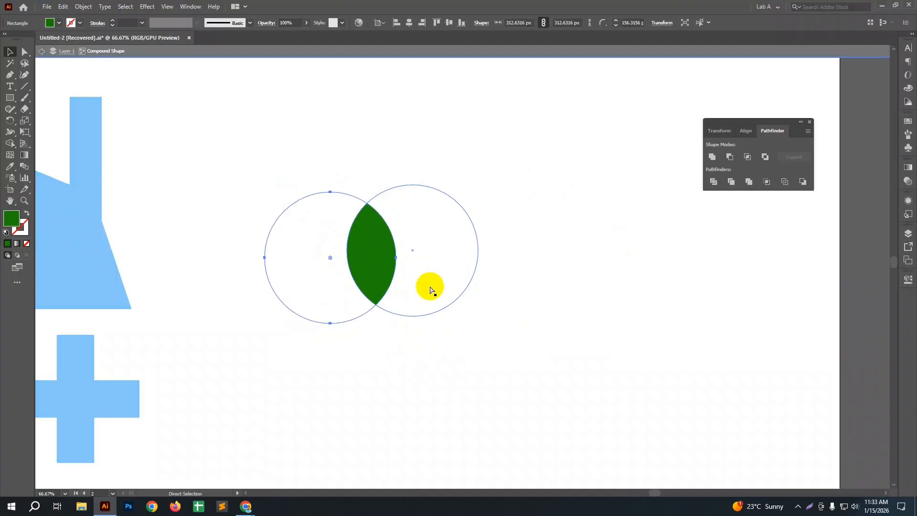
{"action": "key", "text": "ctrl+z"}
{"action": "key", "text": "ctrl+z"}
{"action": "key", "text": "ctrl+z"}
{"action": "key", "text": "ctrl+z"}
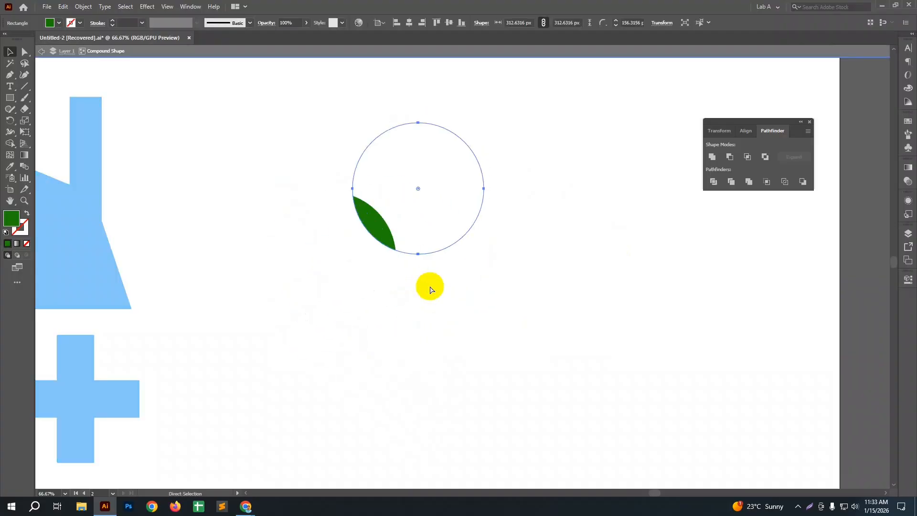
{"action": "key", "text": "ctrl+z"}
{"action": "key", "text": "ctrl+z"}
{"action": "key", "text": "ctrl+z"}
{"action": "key", "text": "ctrl+z"}
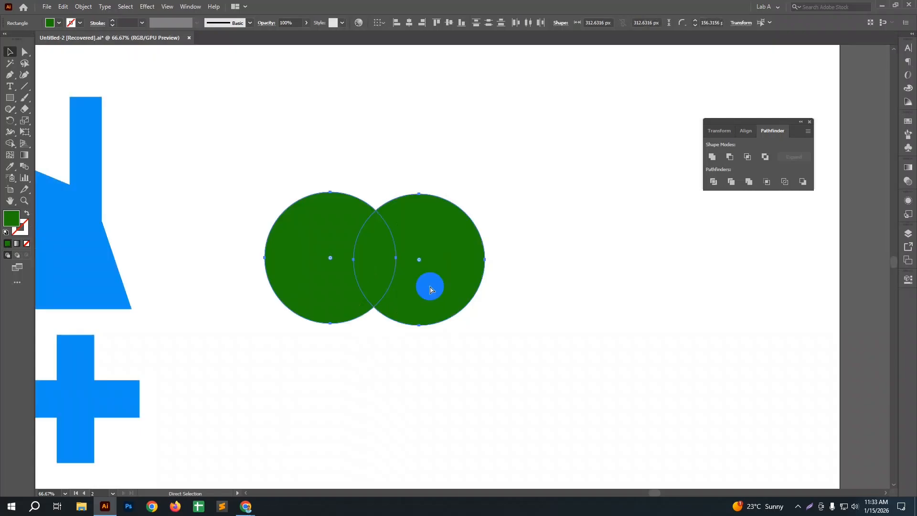
Step: Apply a plain Intersect to both green circles and undo it
{"action": "left_click", "coordinate": [481, 371]}
{"action": "left_click_drag", "start_coordinate": [299, 185], "coordinate": [474, 387]}
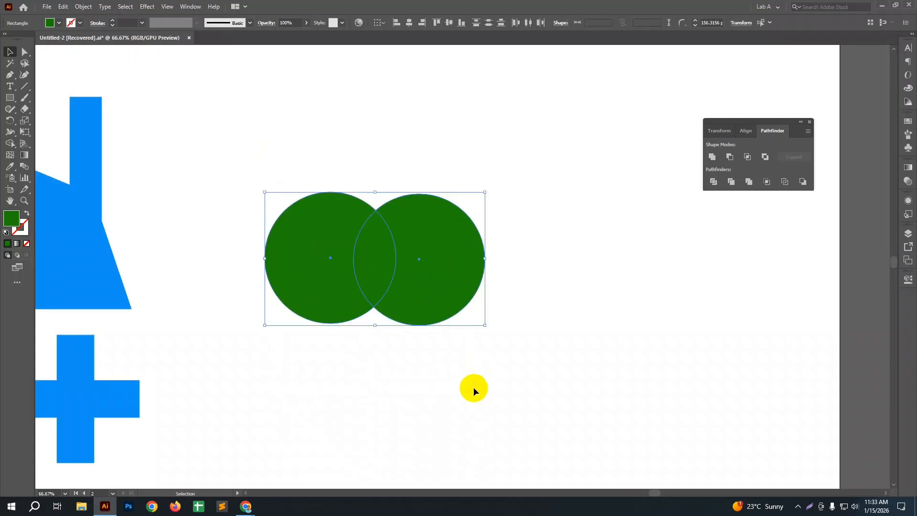
{"action": "left_click", "coordinate": [748, 160]}
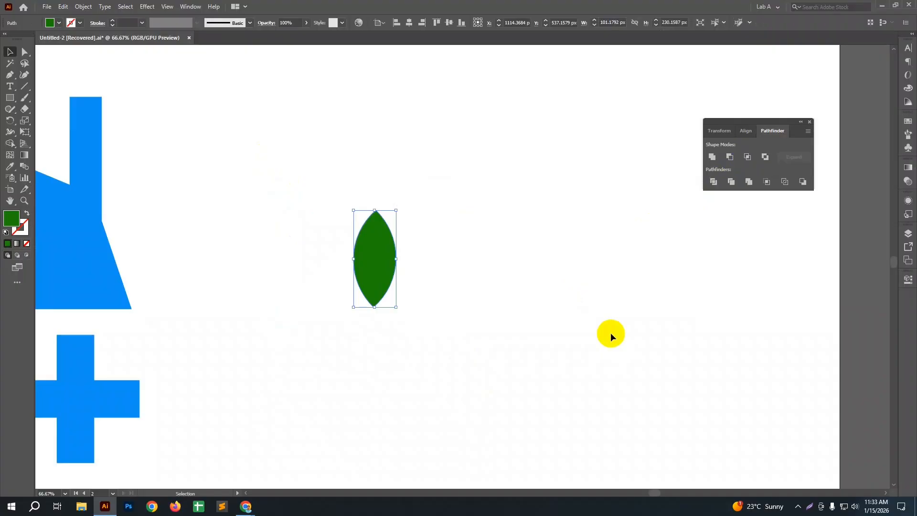
{"action": "key", "text": "ctrl+z"}
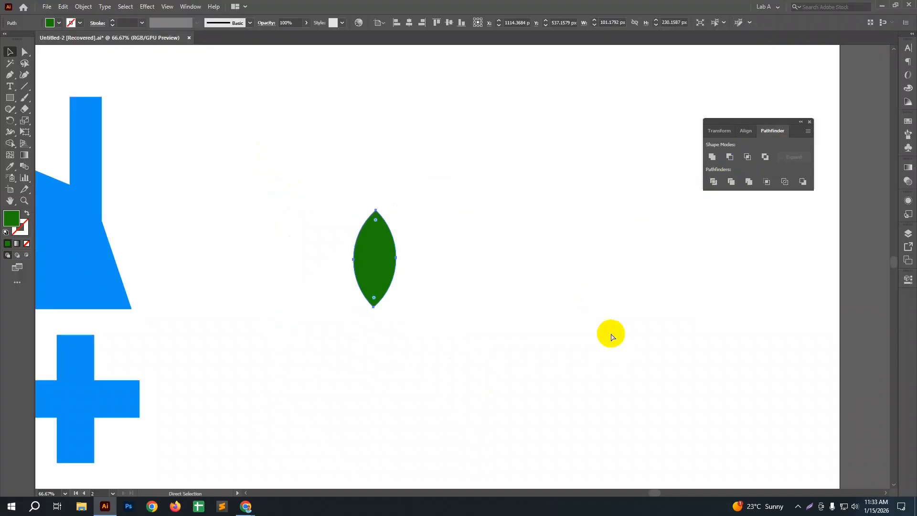
Step: Create an Intersect compound shape from the two green circles, keeping both circles editable
{"action": "left_click", "coordinate": [748, 156], "text": "alt"}
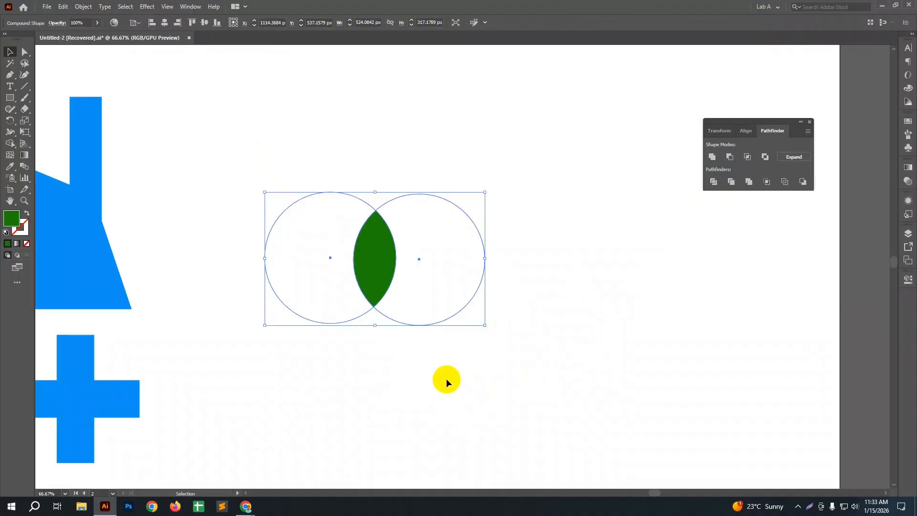
{"action": "left_click", "coordinate": [448, 405]}
{"action": "left_click", "coordinate": [416, 280]}
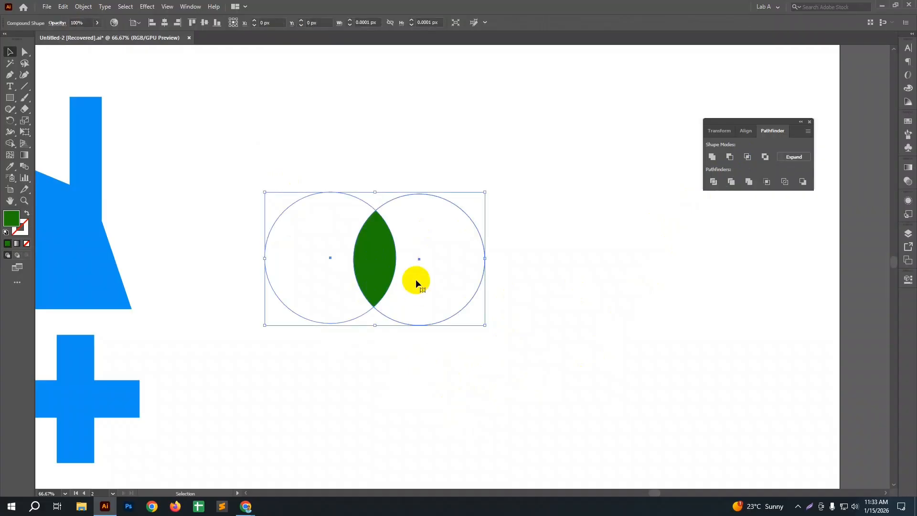
Step: In isolation mode, move the compound shape's two circles toward each other to widen the leaf
{"action": "double_click", "coordinate": [416, 276]}
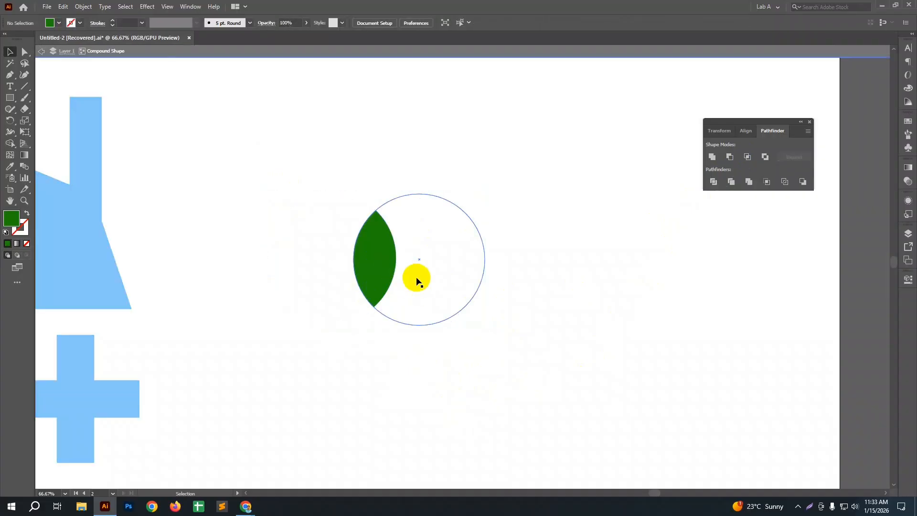
{"action": "left_click_drag", "start_coordinate": [425, 295], "coordinate": [415, 295]}
{"action": "left_click_drag", "start_coordinate": [317, 298], "coordinate": [326, 297]}
{"action": "double_click", "coordinate": [356, 359]}
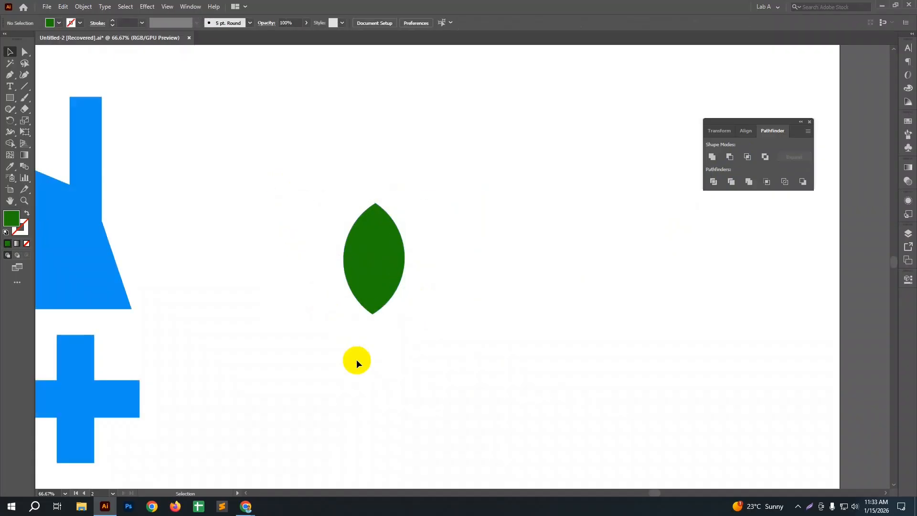
Step: Isolate the compound shape again and move its right circle away from the left circle
{"action": "left_click", "coordinate": [349, 301]}
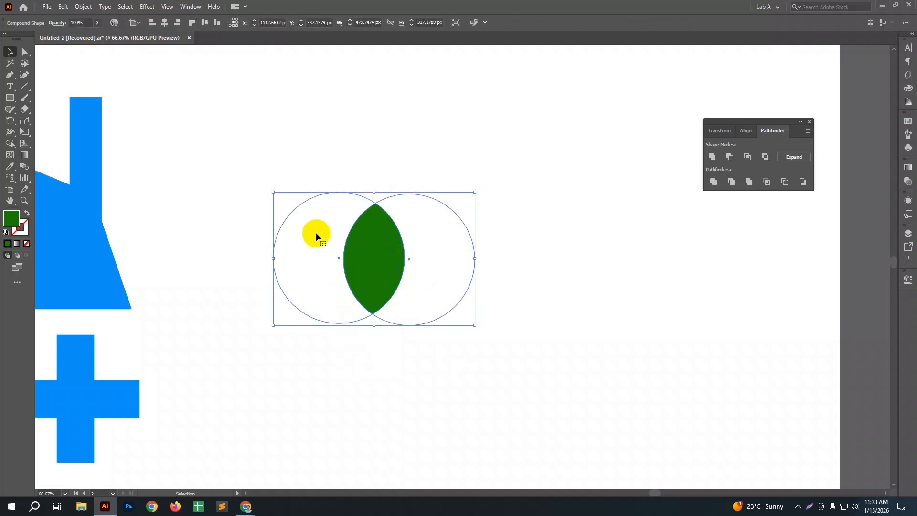
{"action": "double_click", "coordinate": [421, 239]}
{"action": "left_click_drag", "start_coordinate": [396, 256], "coordinate": [451, 251]}
{"action": "left_click", "coordinate": [411, 354]}
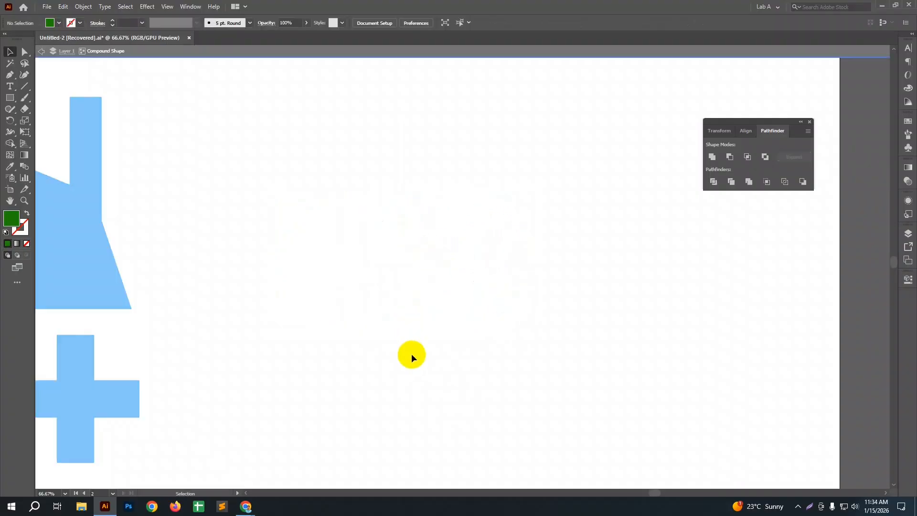
Step: Isolate the leaf compound shape and move its right circle back over the left circle, leaving a wide leaf-shaped overlap
{"action": "double_click", "coordinate": [411, 354]}
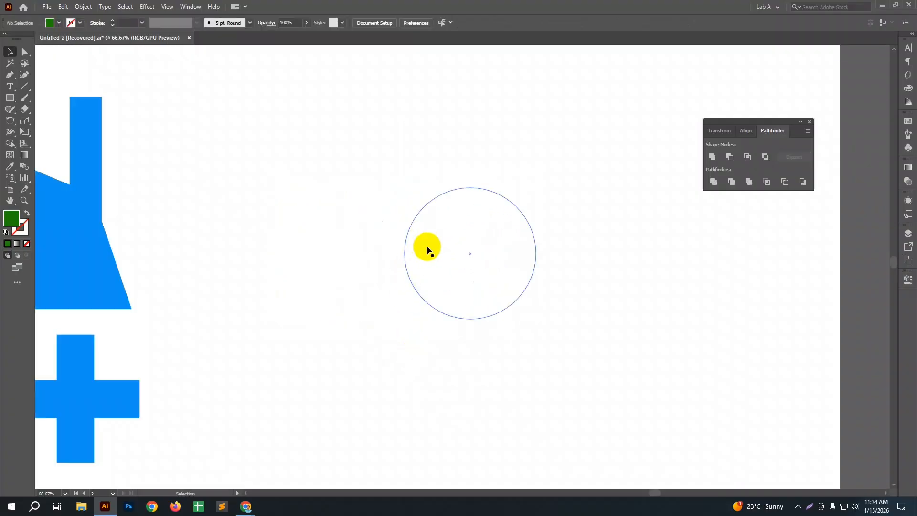
{"action": "double_click", "coordinate": [395, 246]}
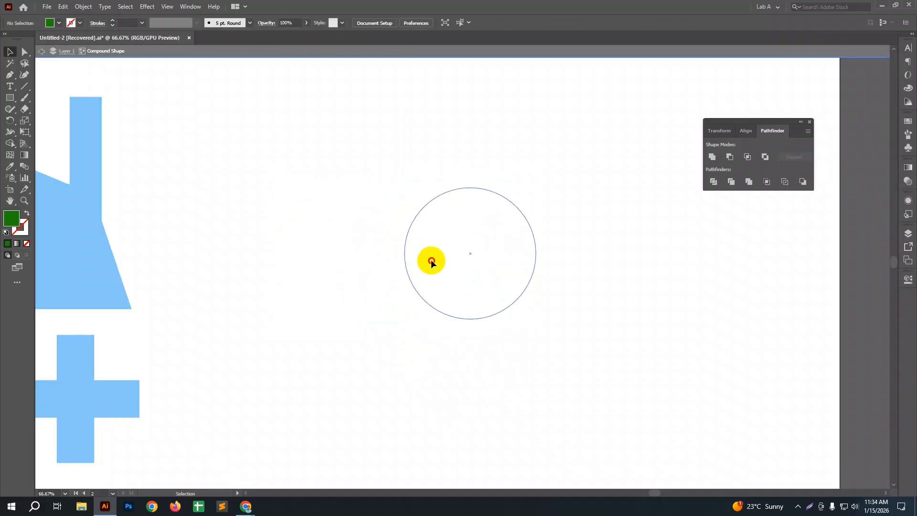
{"action": "left_click", "coordinate": [431, 259]}
{"action": "mouse_move", "coordinate": [440, 262]}
{"action": "left_mouse_down"}
{"action": "mouse_move", "coordinate": [417, 267]}
{"action": "mouse_move", "coordinate": [440, 278]}
{"action": "left_mouse_up"}
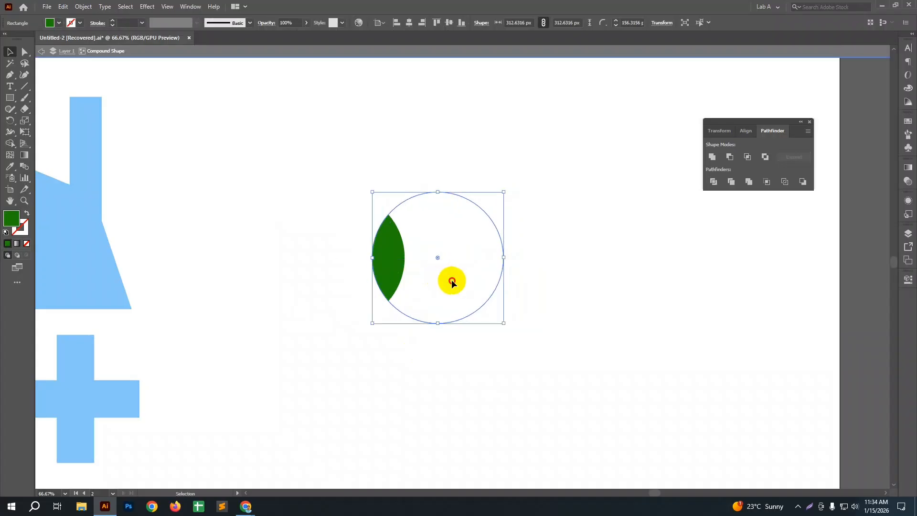
{"action": "left_click_drag", "start_coordinate": [452, 283], "coordinate": [440, 280]}
{"action": "double_click", "coordinate": [564, 311]}
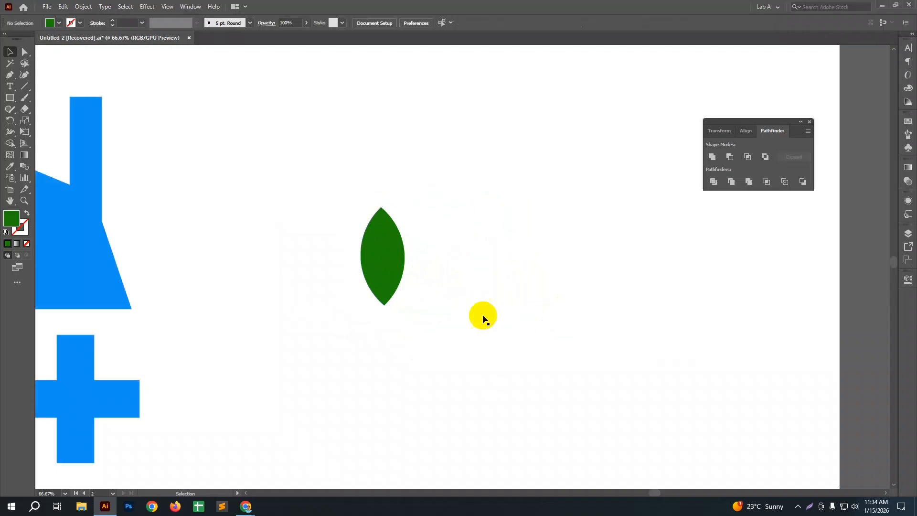
Step: Expand the green compound shape into a single plain leaf path and deselect it
{"action": "left_click", "coordinate": [389, 253]}
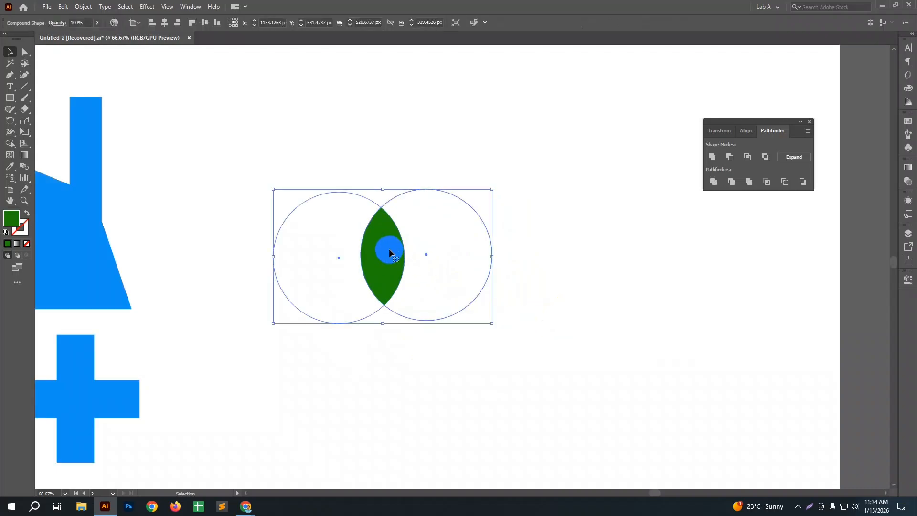
{"action": "left_click", "coordinate": [791, 158]}
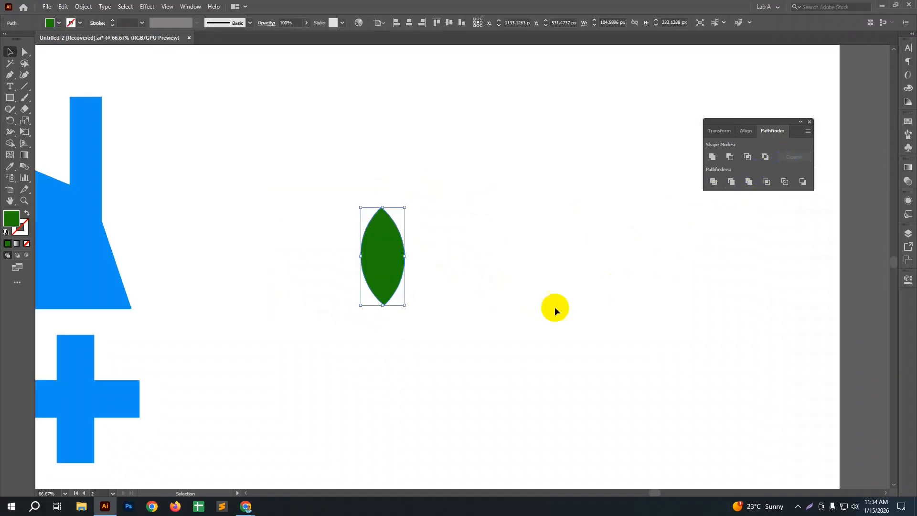
{"action": "left_click", "coordinate": [476, 328]}
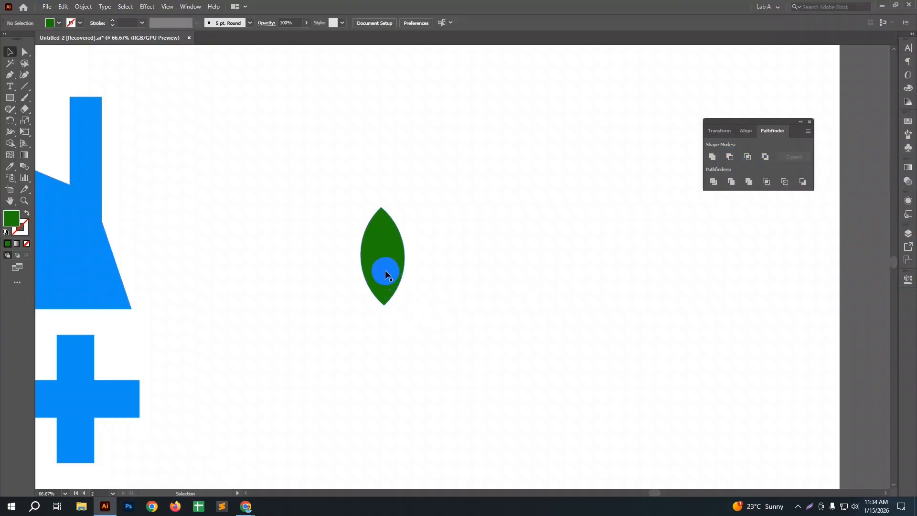
Step: Draw a green square about 52 px wide beside the flower icon and round its corners fully into a circle
{"action": "scroll", "coordinate": [385, 270], "scroll_direction": "down", "scroll_amount": 3}
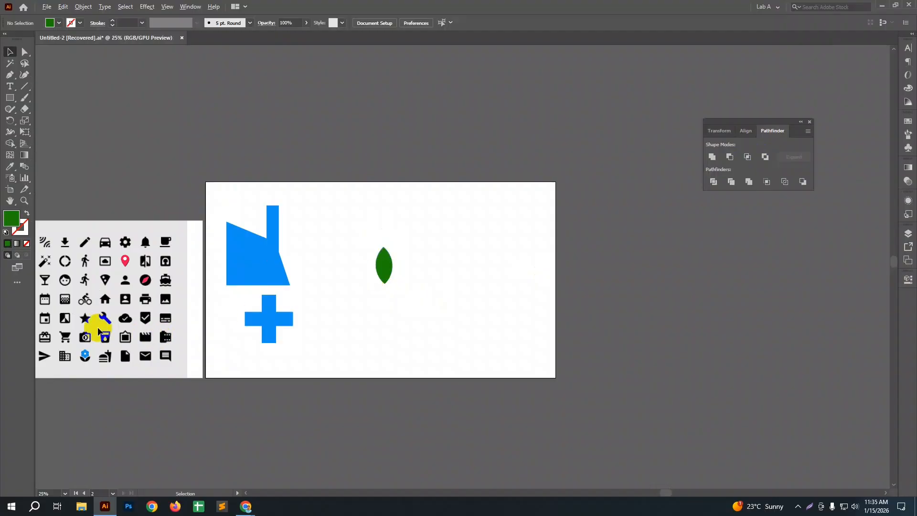
{"action": "scroll", "coordinate": [79, 361], "scroll_direction": "up", "scroll_amount": 7}
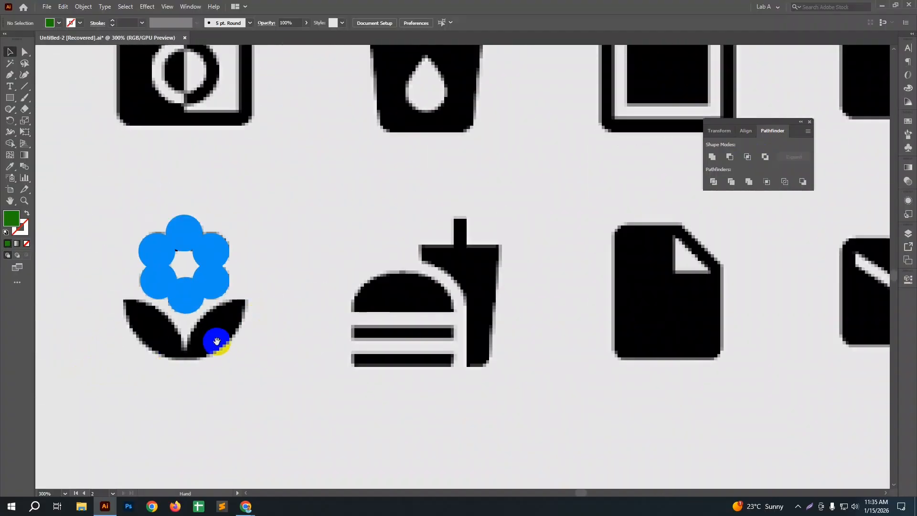
{"action": "left_click_drag", "start_coordinate": [220, 348], "coordinate": [316, 286]}
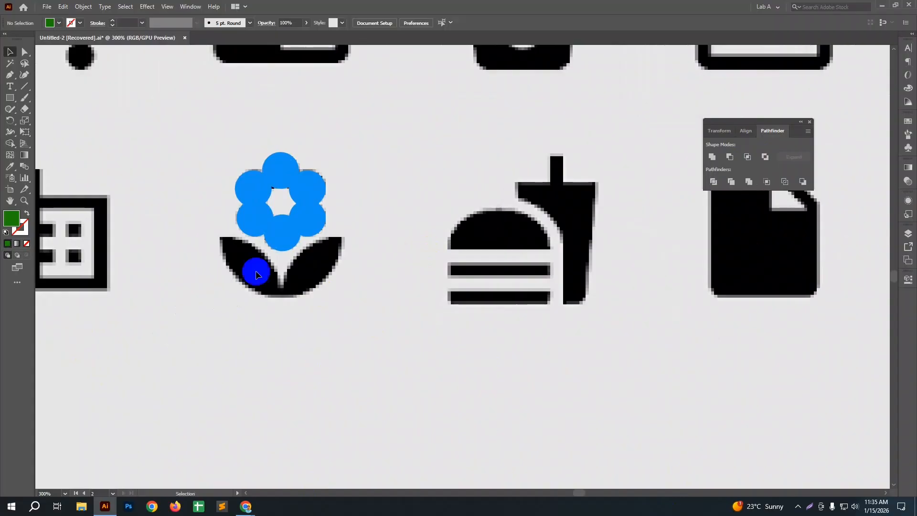
{"action": "left_click", "coordinate": [9, 97]}
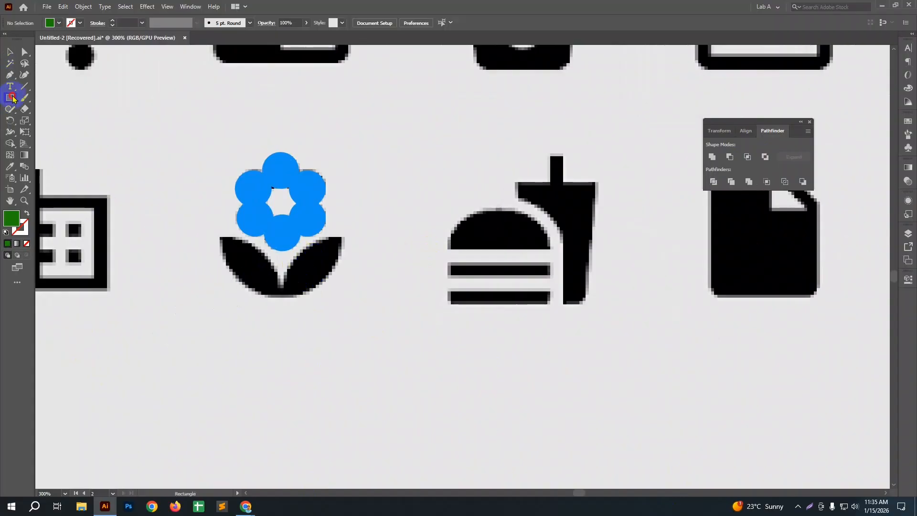
{"action": "left_click_drag", "start_coordinate": [112, 217], "coordinate": [186, 316]}
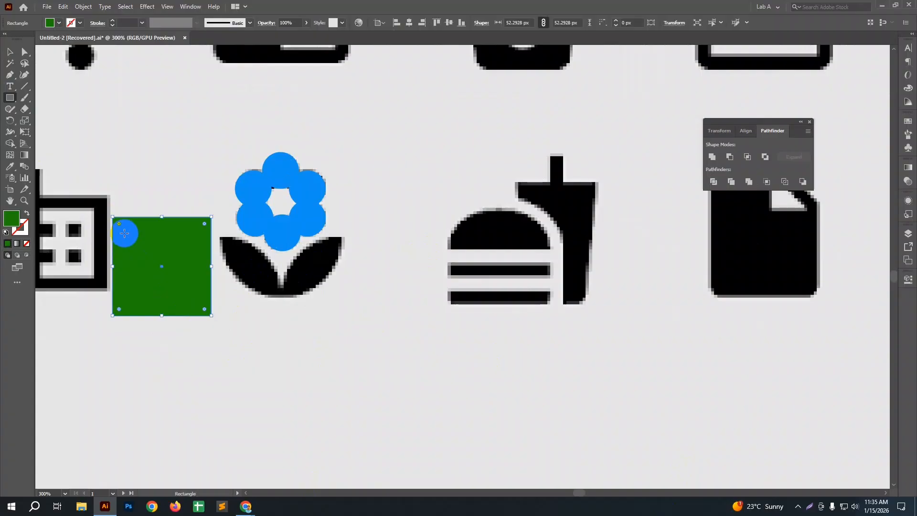
{"action": "key", "text": "v"}
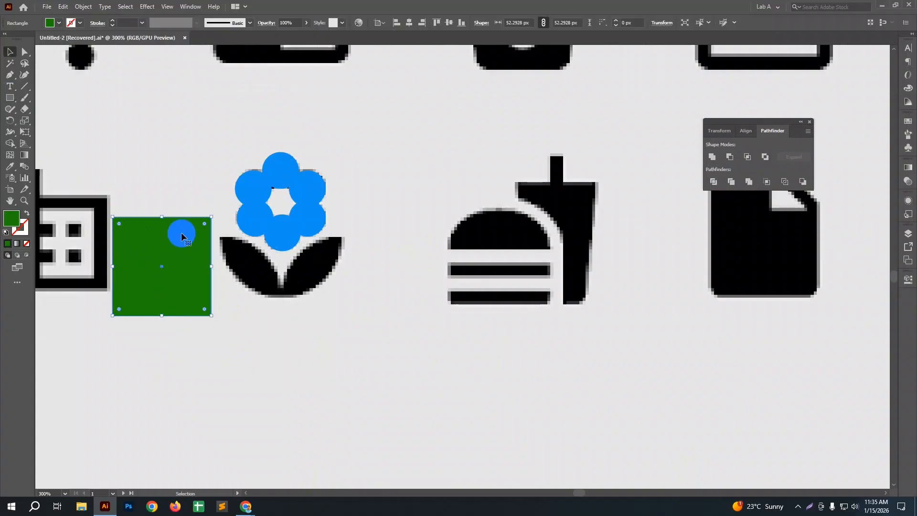
{"action": "left_click_drag", "start_coordinate": [120, 225], "coordinate": [243, 253]}
Step: Duplicate the green circle with a partial overlap and create an Intersect compound shape from both circles
{"action": "left_click_drag", "start_coordinate": [143, 197], "coordinate": [207, 282]}
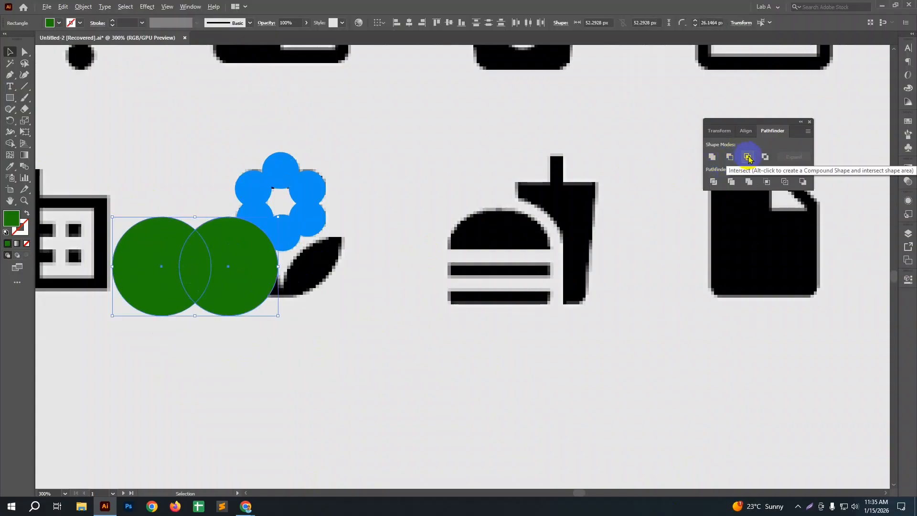
{"action": "left_click", "coordinate": [746, 158]}
Step: Rotate the leaf compound shape to a diagonal angle and move it onto the flower icon's right leaf
{"action": "left_click_drag", "start_coordinate": [211, 263], "coordinate": [280, 272]}
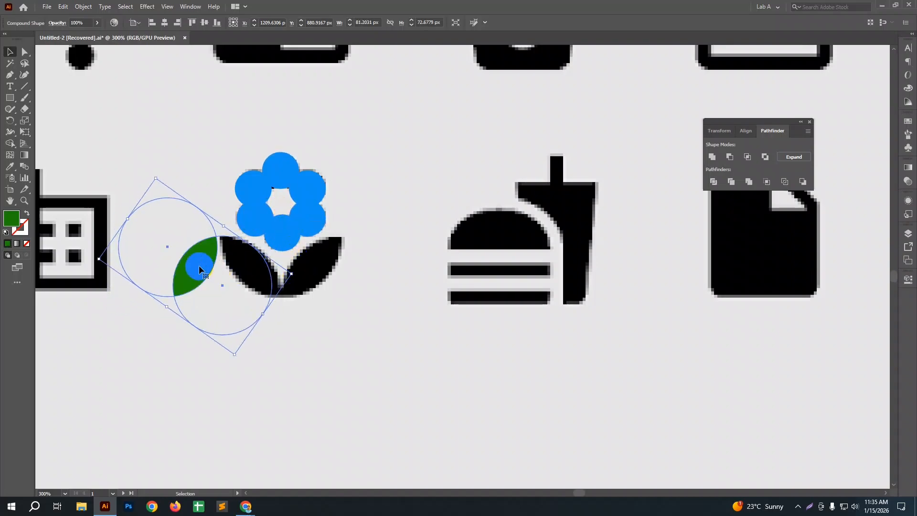
{"action": "left_click_drag", "start_coordinate": [199, 267], "coordinate": [312, 270]}
Step: Isolate the compound shape and shift its upper circle toward the right to match the icon's leaf width
{"action": "double_click", "coordinate": [312, 269]}
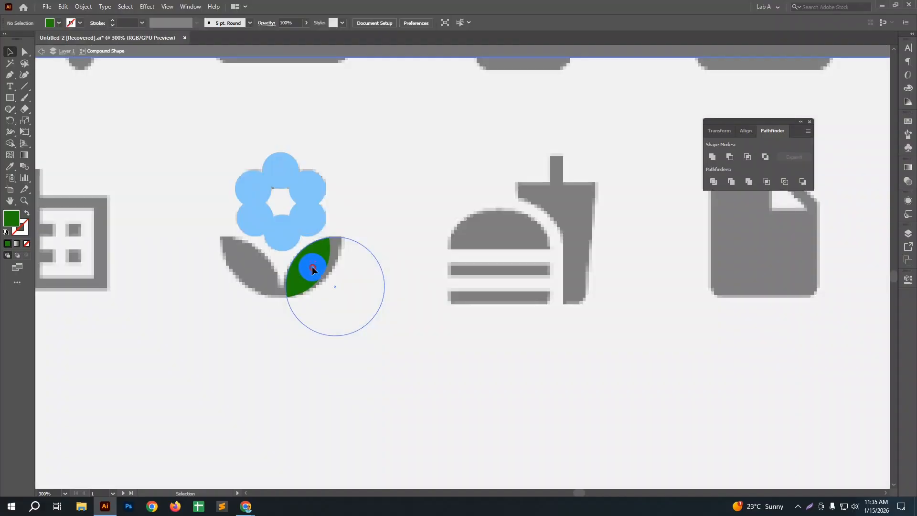
{"action": "left_click", "coordinate": [311, 270]}
{"action": "left_click", "coordinate": [295, 239]}
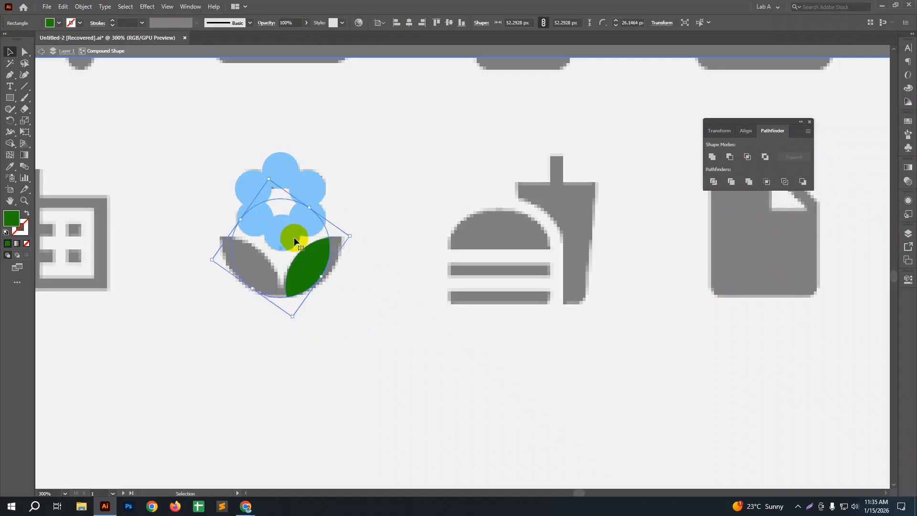
{"action": "left_click_drag", "start_coordinate": [303, 233], "coordinate": [313, 233]}
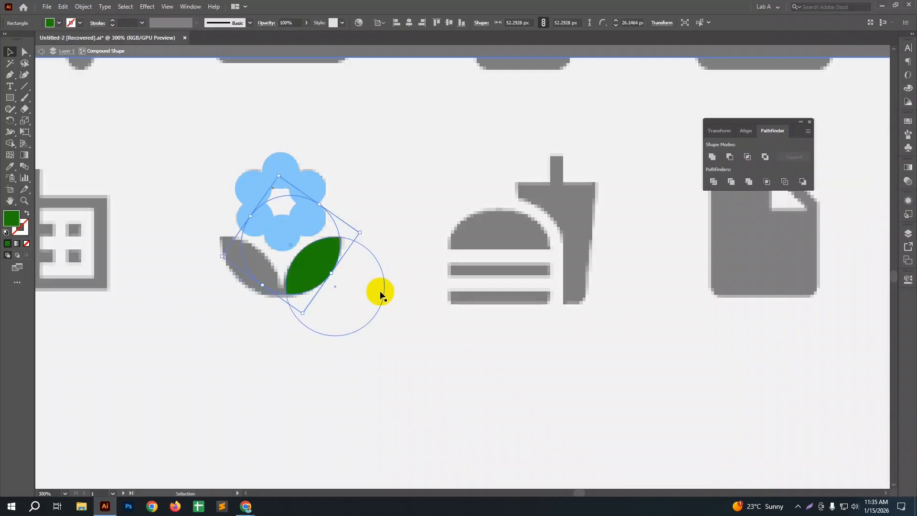
{"action": "double_click", "coordinate": [428, 280]}
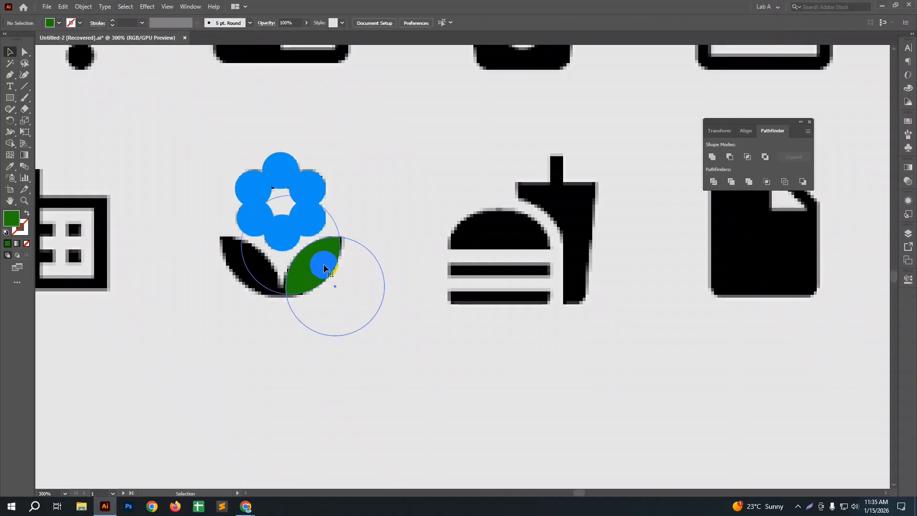
Step: Expand the compound shape into a plain leaf and scale it to cover the icon's right leaf
{"action": "left_click", "coordinate": [323, 264]}
{"action": "left_click", "coordinate": [794, 157]}
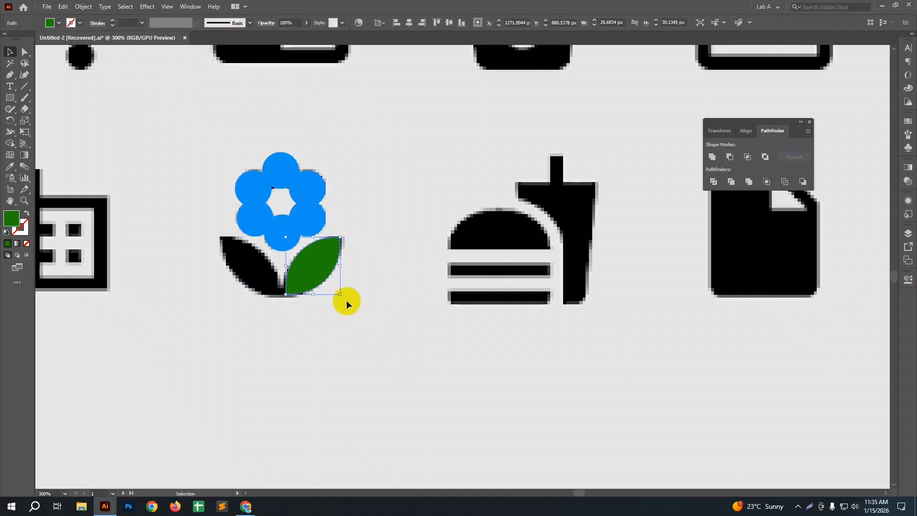
{"action": "scroll", "coordinate": [271, 303], "scroll_direction": "up", "scroll_amount": 1}
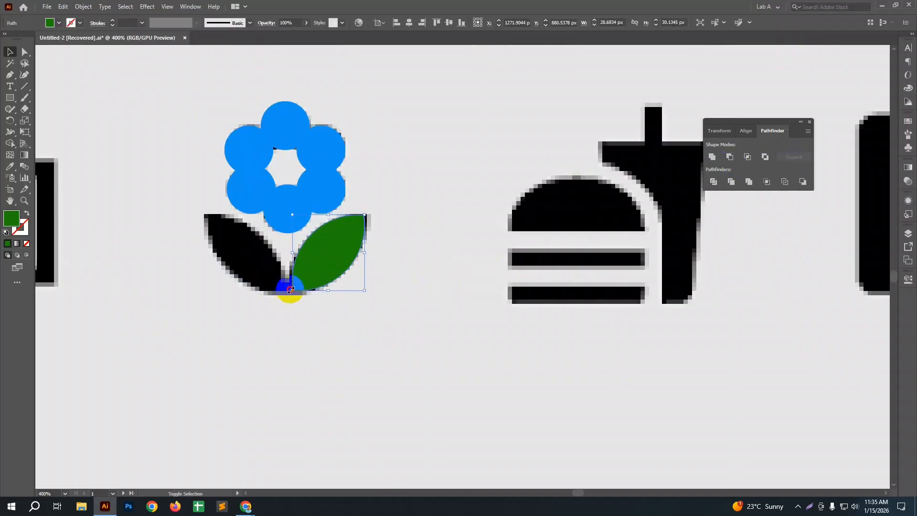
{"action": "left_click_drag", "start_coordinate": [291, 291], "coordinate": [281, 293]}
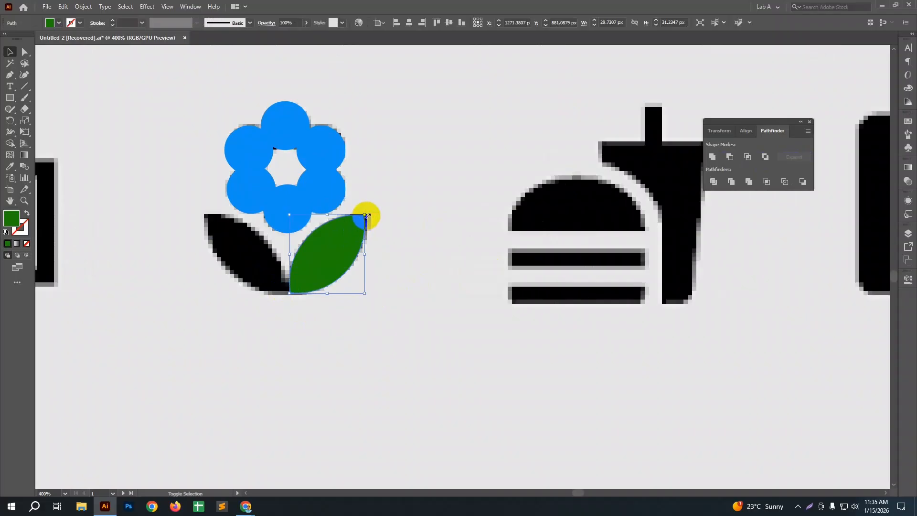
{"action": "left_click_drag", "start_coordinate": [366, 214], "coordinate": [374, 206]}
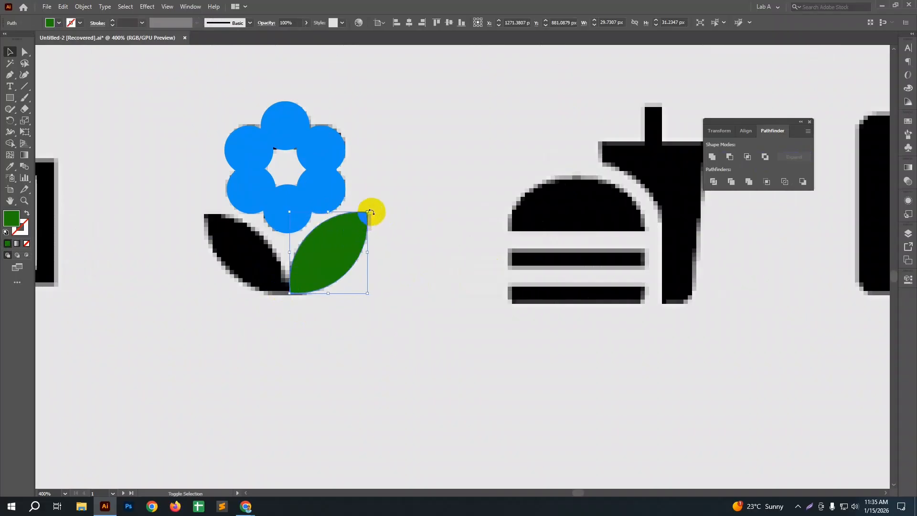
Step: Duplicate the green leaf onto the icon's left leaf and rotate the copy 90° to mirror the right one
{"action": "left_click_drag", "start_coordinate": [328, 262], "coordinate": [257, 263]}
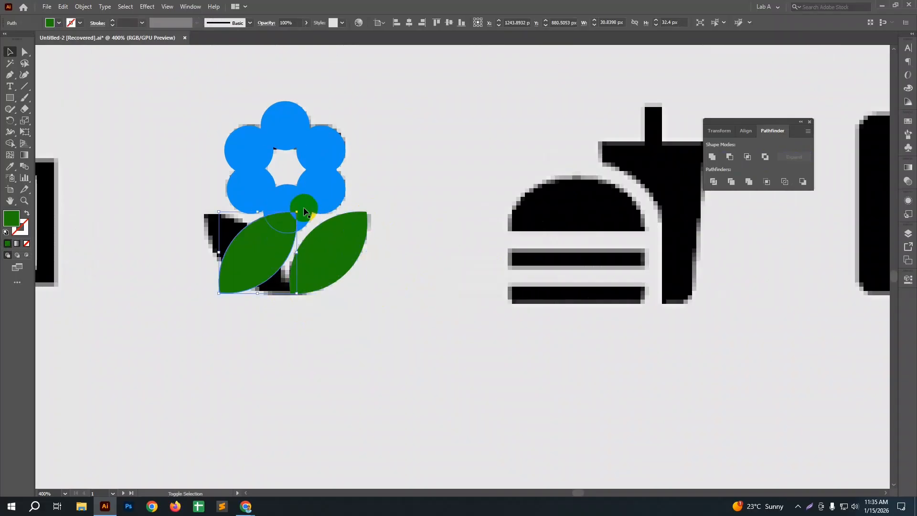
{"action": "left_click_drag", "start_coordinate": [299, 211], "coordinate": [268, 277]}
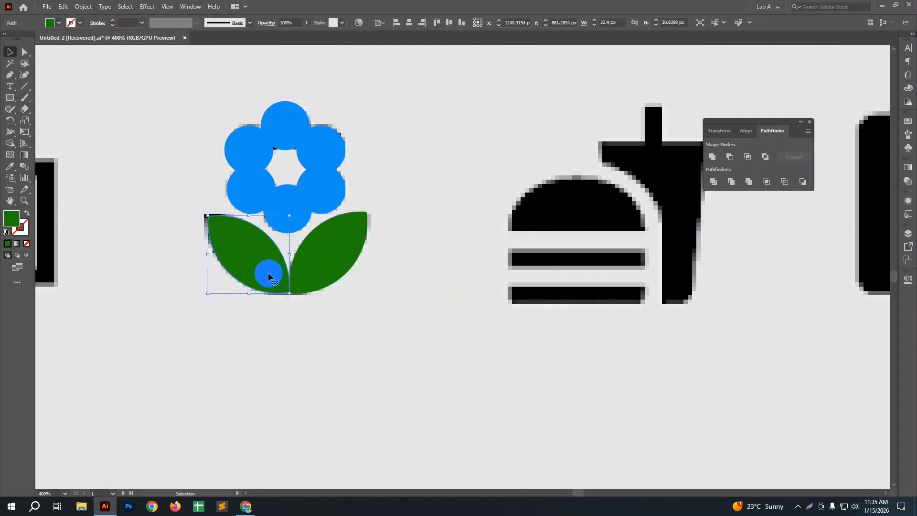
{"action": "left_click", "coordinate": [314, 310]}
Step: Move the right leaf slightly over the left leaf's base and align the bottom edges of both leaves
{"action": "scroll", "coordinate": [297, 297], "scroll_direction": "up", "scroll_amount": 4}
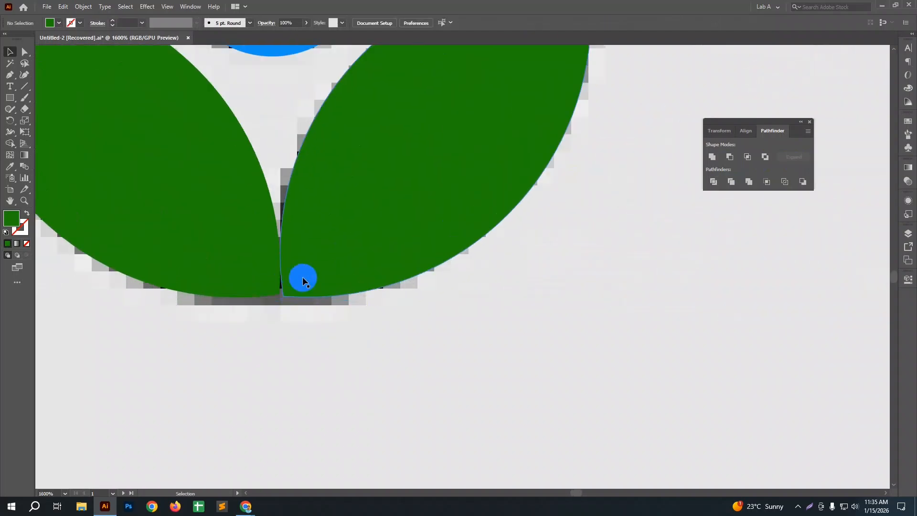
{"action": "left_click_drag", "start_coordinate": [302, 278], "coordinate": [299, 275]}
{"action": "left_click", "coordinate": [298, 325]}
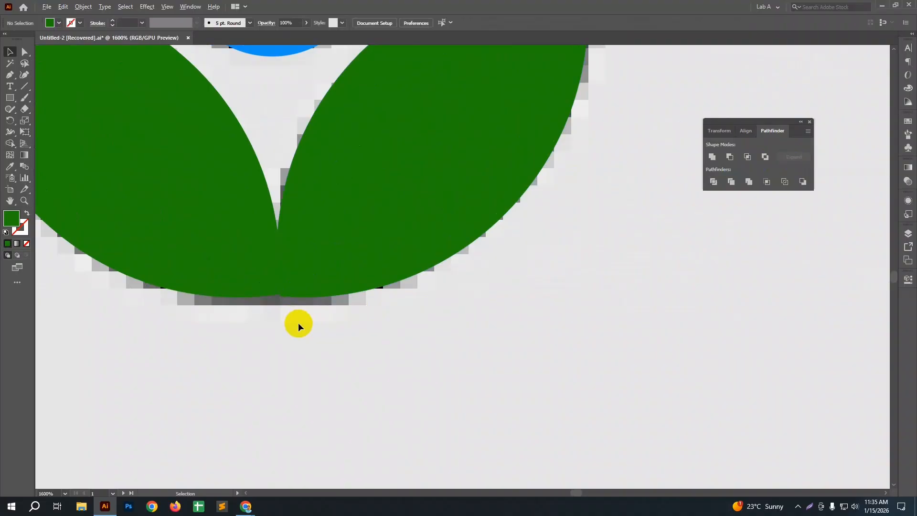
{"action": "scroll", "coordinate": [278, 303], "scroll_direction": "up", "scroll_amount": 4}
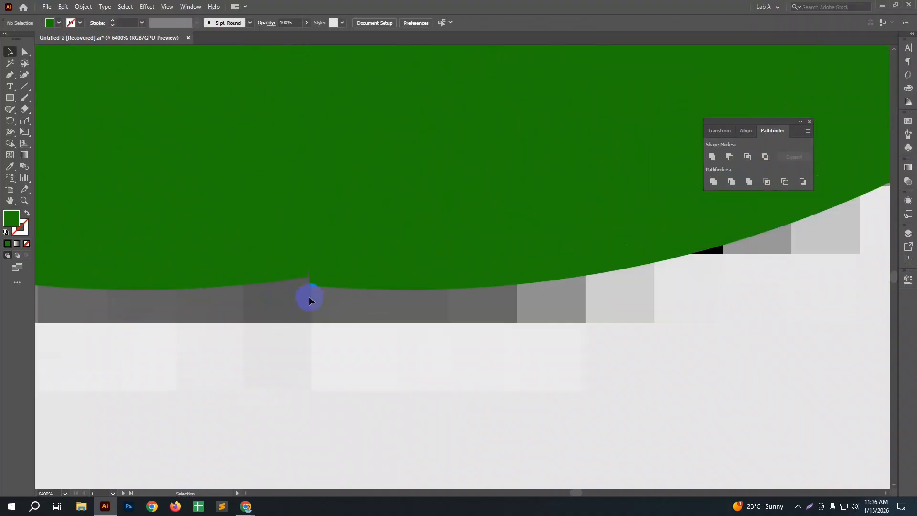
{"action": "left_click", "coordinate": [286, 248]}
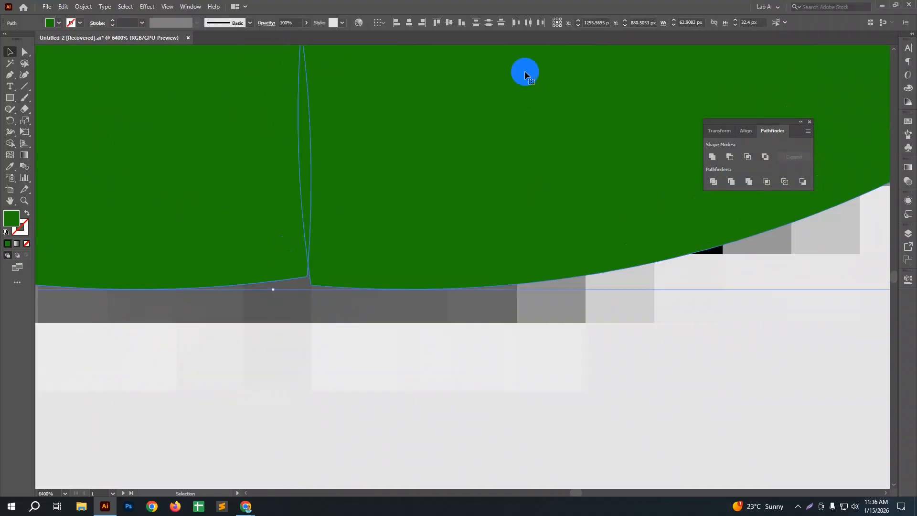
{"action": "left_click", "coordinate": [461, 23]}
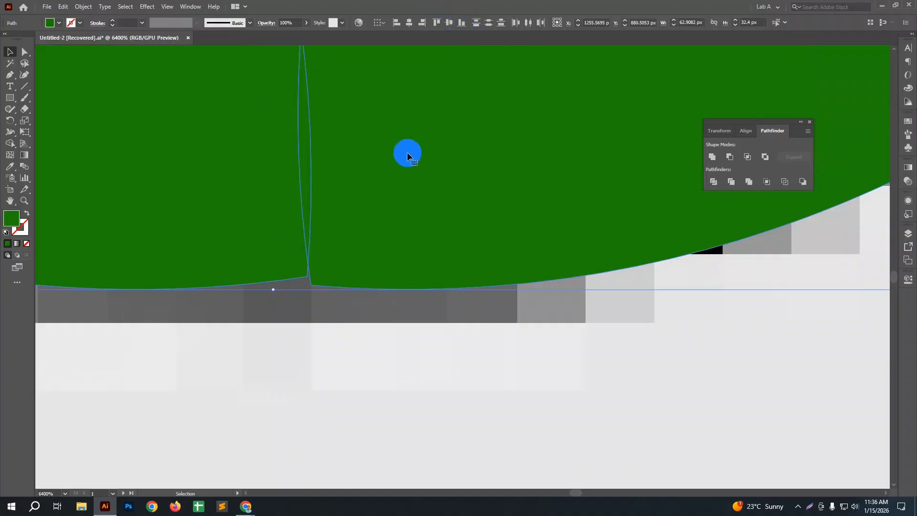
Step: Fine-tune the right leaf's vertical position with a small upward shift to close the notch where the leaves meet
{"action": "scroll", "coordinate": [378, 234], "scroll_direction": "down", "scroll_amount": 1}
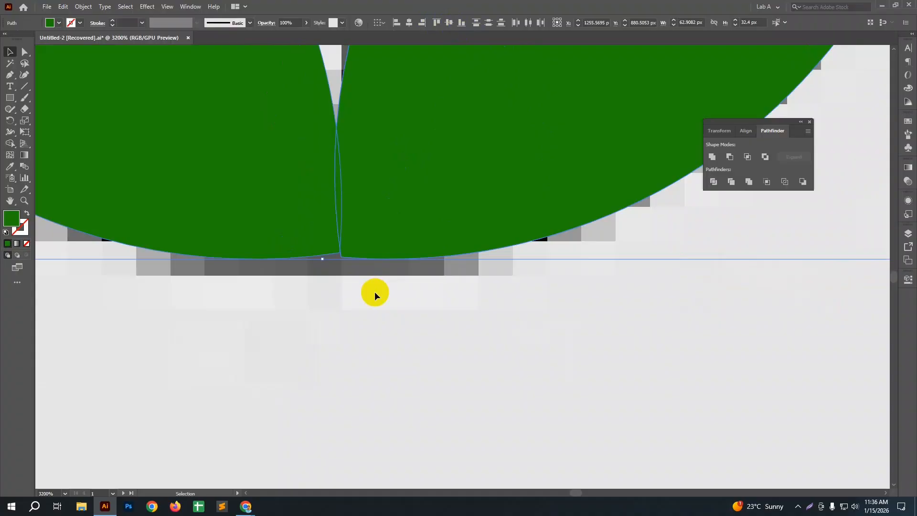
{"action": "left_click", "coordinate": [376, 251]}
{"action": "left_click_drag", "start_coordinate": [376, 250], "coordinate": [377, 245]}
{"action": "scroll", "coordinate": [328, 258], "scroll_direction": "up", "scroll_amount": 2}
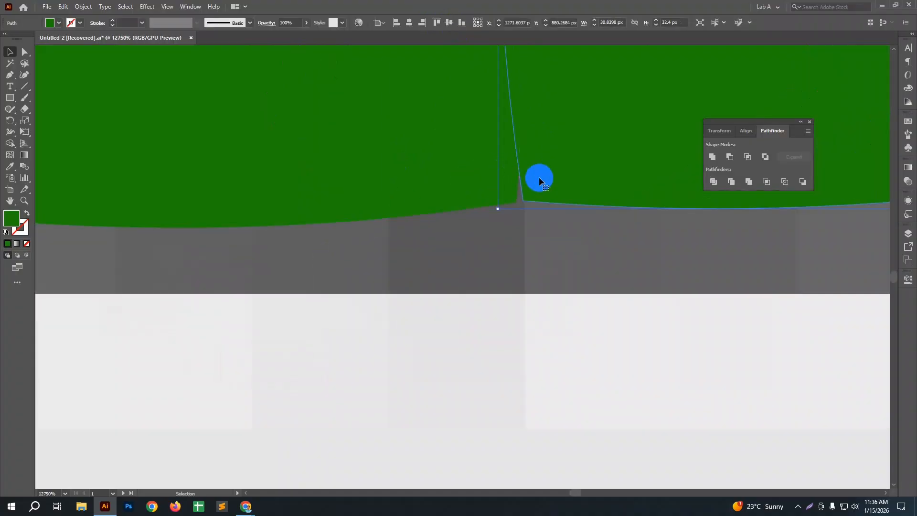
{"action": "left_click_drag", "start_coordinate": [539, 182], "coordinate": [539, 187]}
{"action": "scroll", "coordinate": [464, 249], "scroll_direction": "down", "scroll_amount": 4}
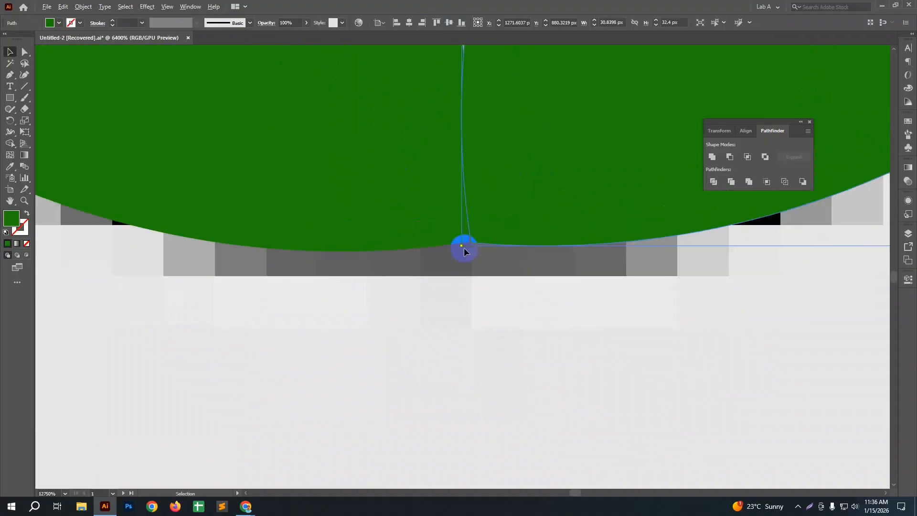
{"action": "left_click", "coordinate": [495, 269]}
{"action": "scroll", "coordinate": [495, 269], "scroll_direction": "down", "scroll_amount": 2}
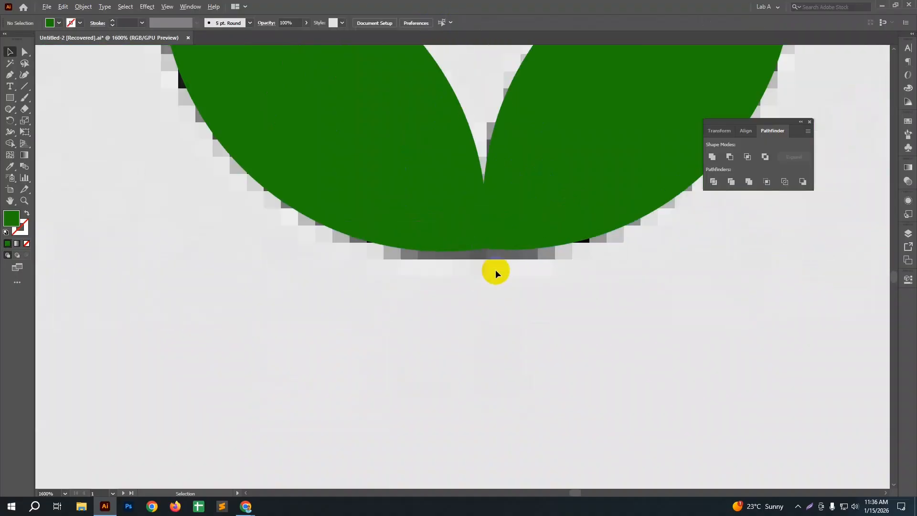
Step: Align the bottom edges of the two green leaves and unite them into one shape over the icon
{"action": "left_click_drag", "start_coordinate": [521, 272], "coordinate": [479, 243]}
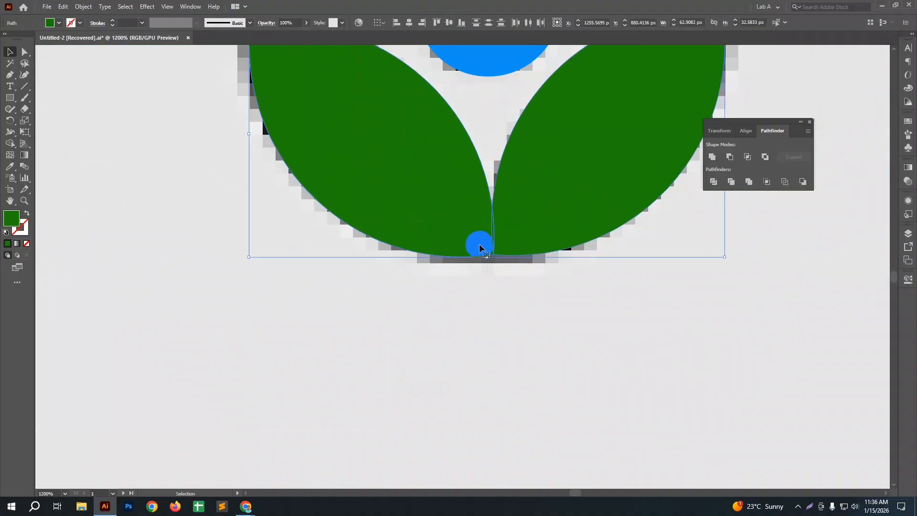
{"action": "left_click", "coordinate": [462, 24]}
{"action": "scroll", "coordinate": [429, 257], "scroll_direction": "down", "scroll_amount": 1}
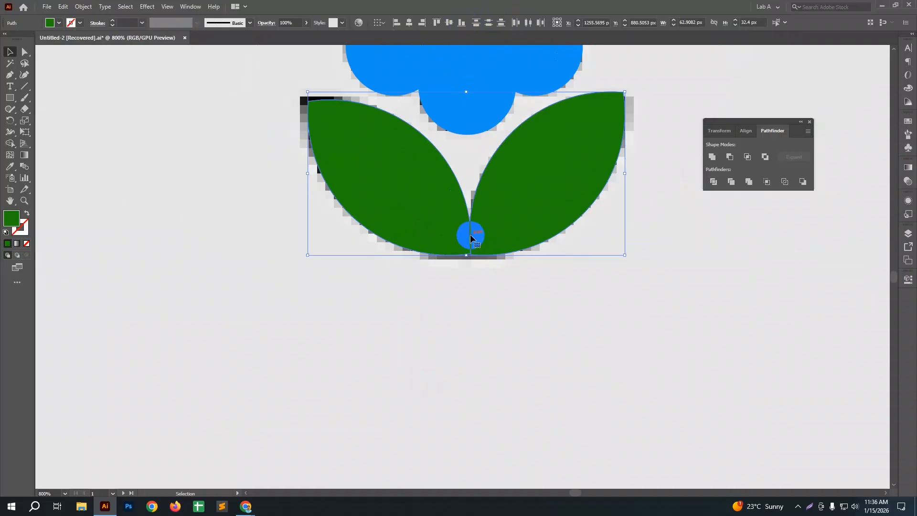
{"action": "left_click", "coordinate": [712, 157]}
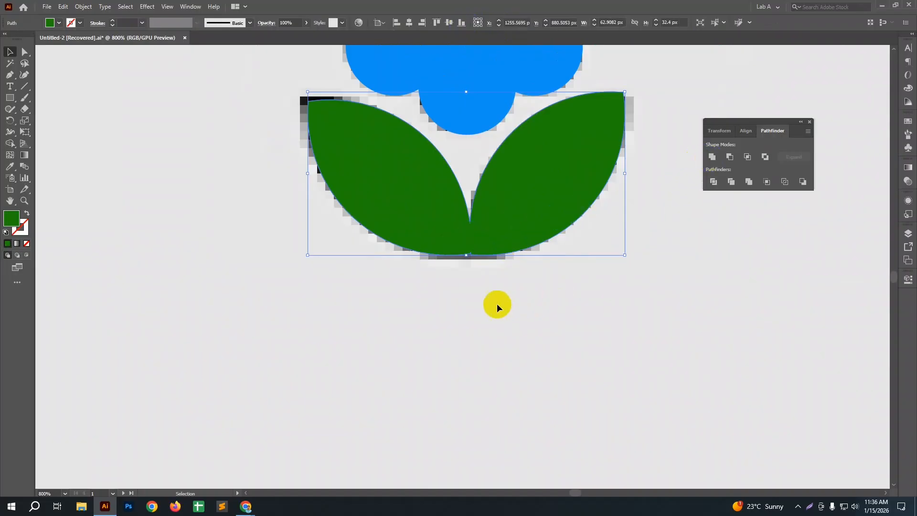
{"action": "left_click", "coordinate": [495, 303]}
{"action": "mouse_move", "coordinate": [493, 235]}
{"action": "left_mouse_down"}
{"action": "mouse_move", "coordinate": [487, 263]}
{"action": "mouse_move", "coordinate": [494, 243]}
{"action": "left_mouse_up"}
{"action": "scroll", "coordinate": [485, 266], "scroll_direction": "up", "scroll_amount": 3}
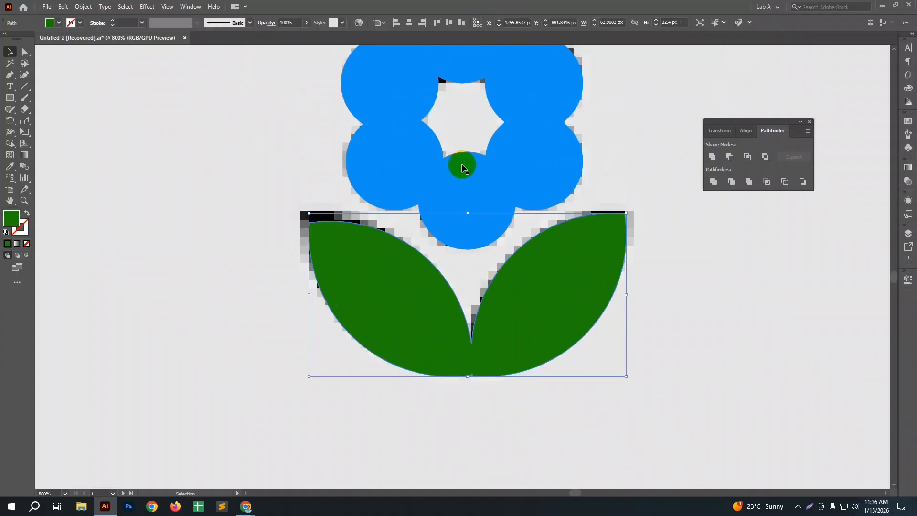
Step: Move the blue flower off the icon into the empty area on its left
{"action": "left_click", "coordinate": [463, 157]}
{"action": "scroll", "coordinate": [463, 168], "scroll_direction": "up", "scroll_amount": 4}
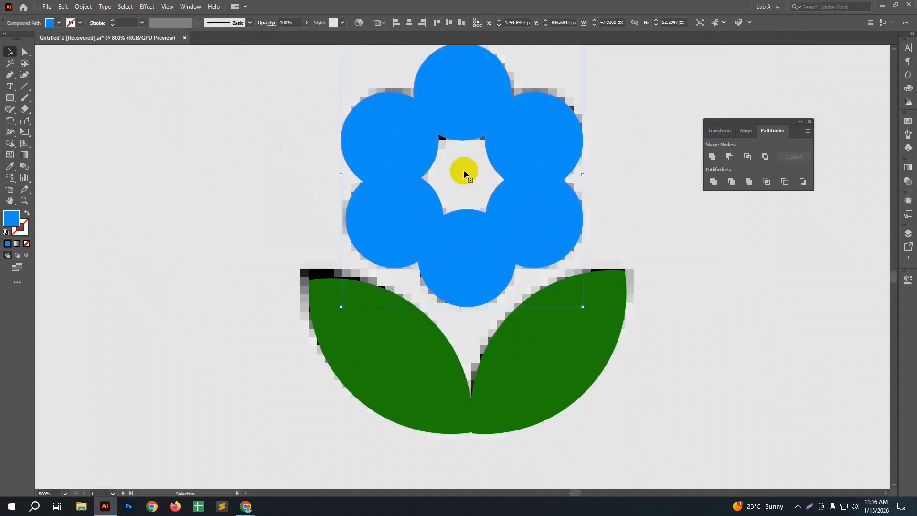
{"action": "left_click_drag", "start_coordinate": [533, 281], "coordinate": [271, 257]}
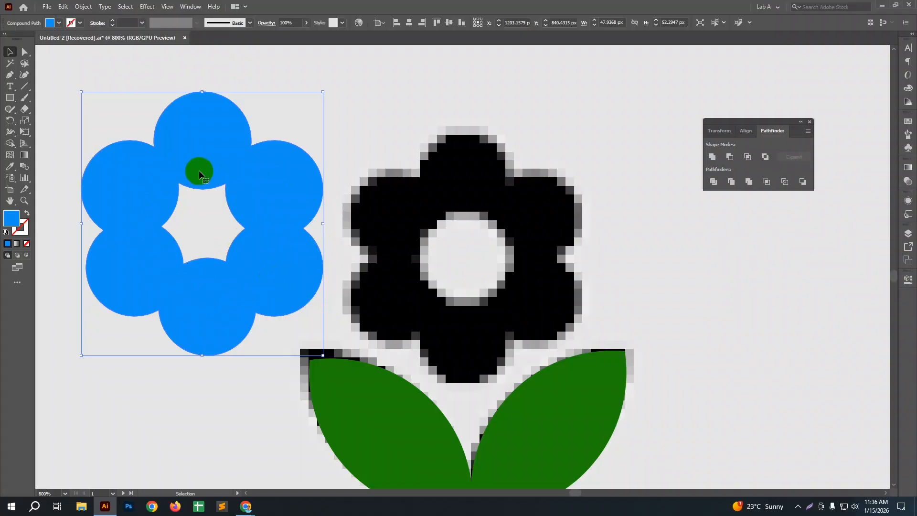
Step: Draw a square about 18.8 px wide, round its corners into a full circle and place it over the blue flower's centre
{"action": "left_click", "coordinate": [10, 98]}
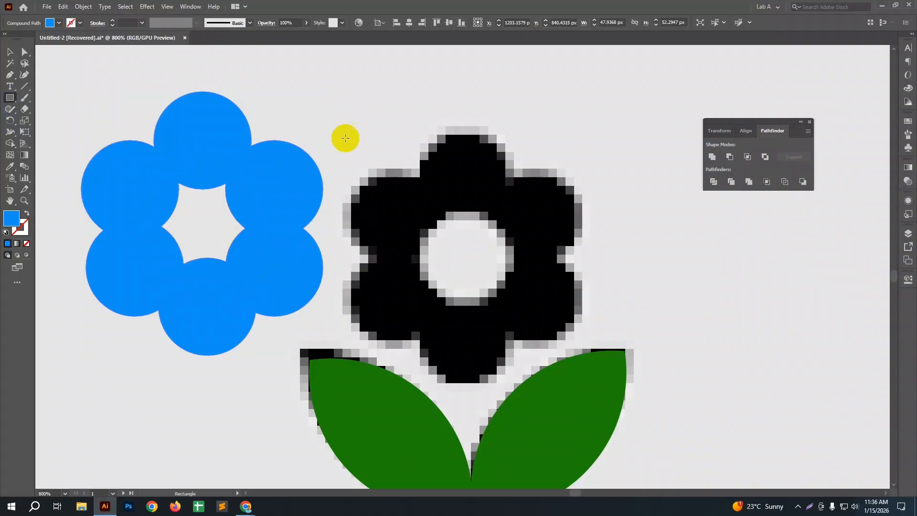
{"action": "left_click_drag", "start_coordinate": [359, 109], "coordinate": [454, 204]}
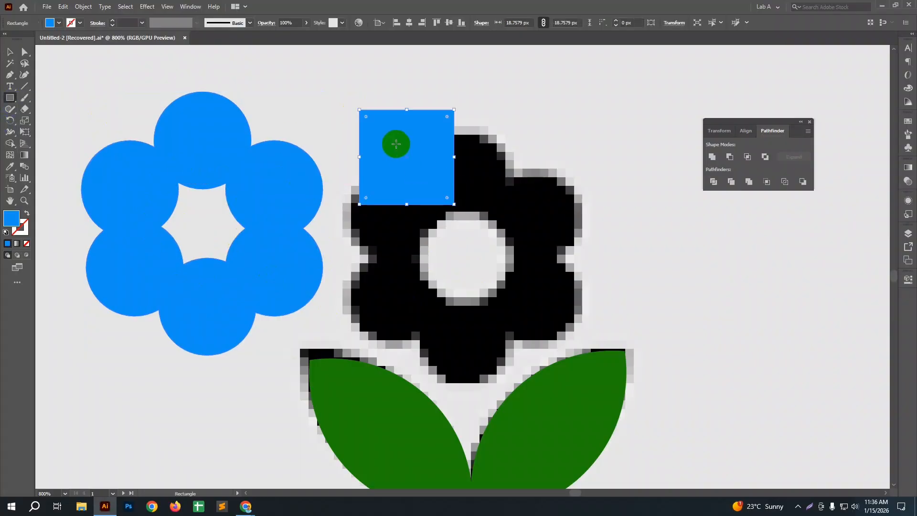
{"action": "left_click_drag", "start_coordinate": [369, 122], "coordinate": [426, 160]}
{"action": "key", "text": "v"}
{"action": "left_click_drag", "start_coordinate": [372, 184], "coordinate": [219, 221]}
Step: Fill the circle with a near-black blue and nudge it down to cover the flower's star-shaped hole completely
{"action": "left_click", "coordinate": [6, 223]}
{"action": "double_click", "coordinate": [6, 222]}
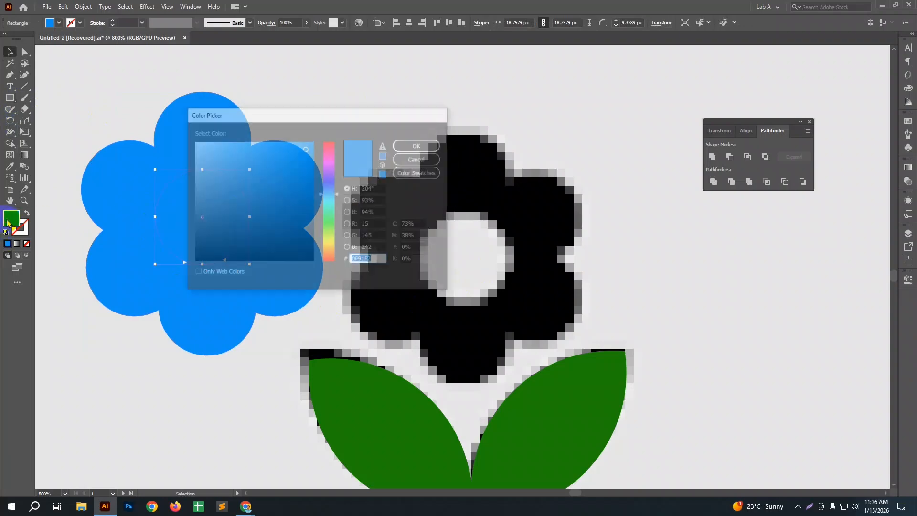
{"action": "left_click", "coordinate": [268, 247]}
{"action": "left_click", "coordinate": [403, 152]}
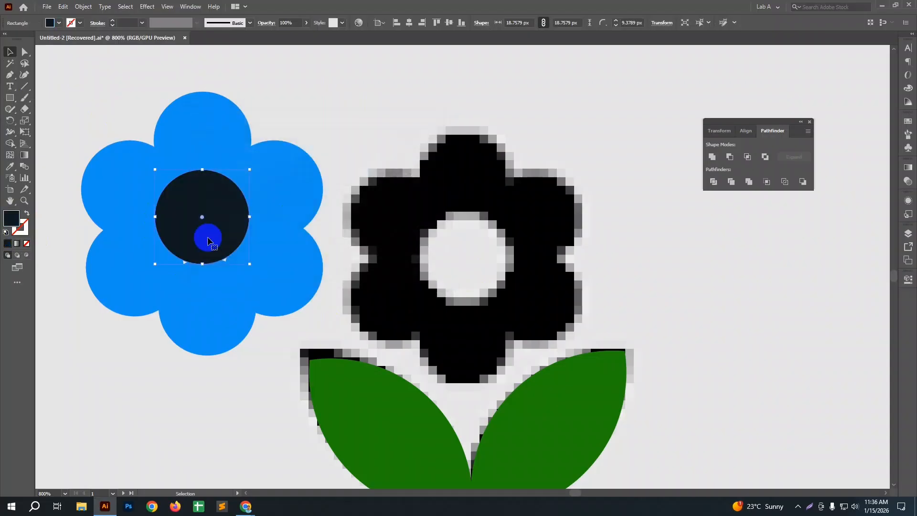
{"action": "scroll", "coordinate": [190, 262], "scroll_direction": "up", "scroll_amount": 3}
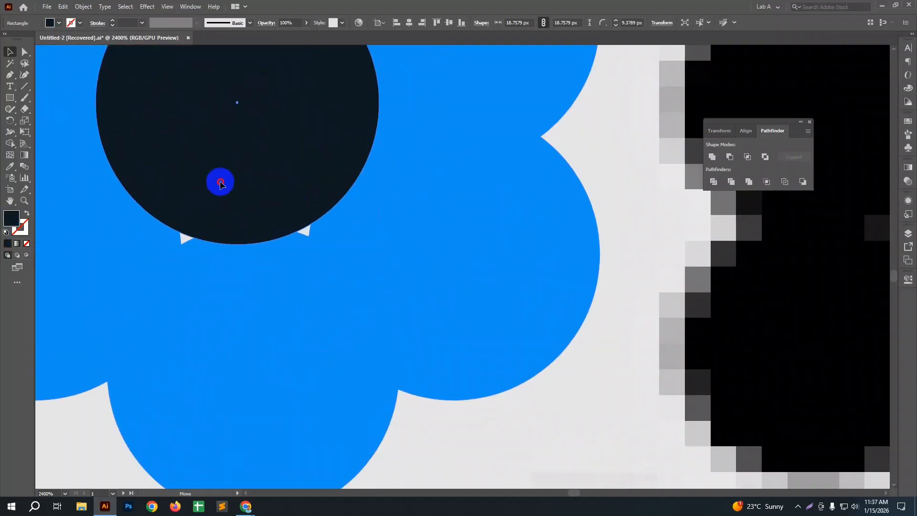
{"action": "left_click_drag", "start_coordinate": [219, 182], "coordinate": [221, 201]}
{"action": "scroll", "coordinate": [219, 241], "scroll_direction": "down", "scroll_amount": 3}
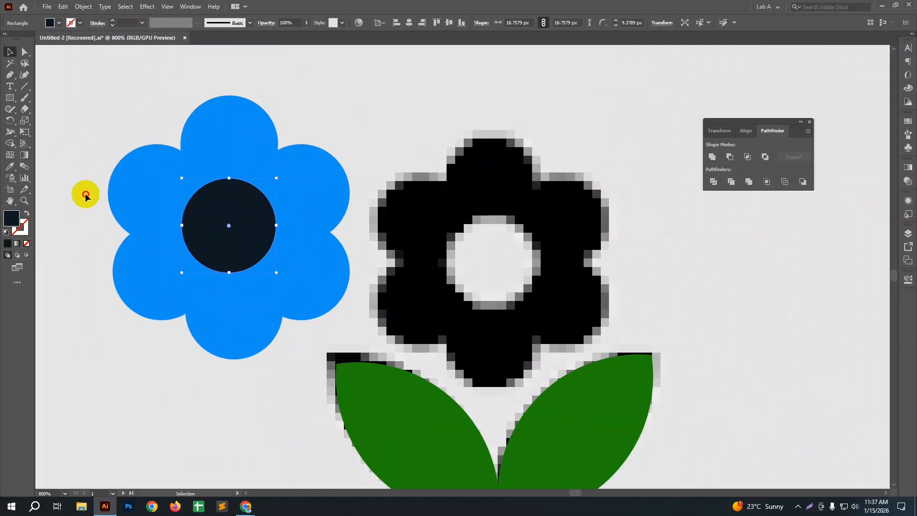
{"action": "left_click", "coordinate": [86, 196]}
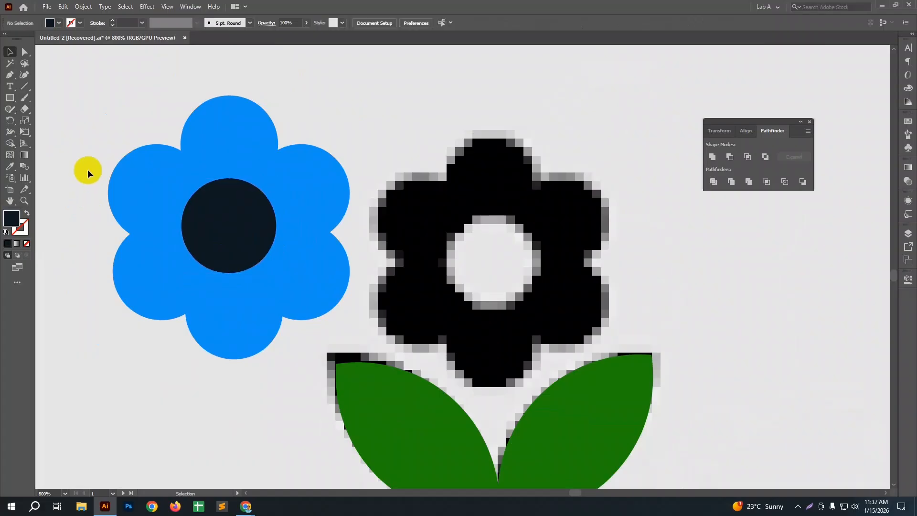
Step: Subtract the dark circle from the blue flower with Minus Front and move the flower back onto the icon
{"action": "left_click_drag", "start_coordinate": [86, 172], "coordinate": [267, 305]}
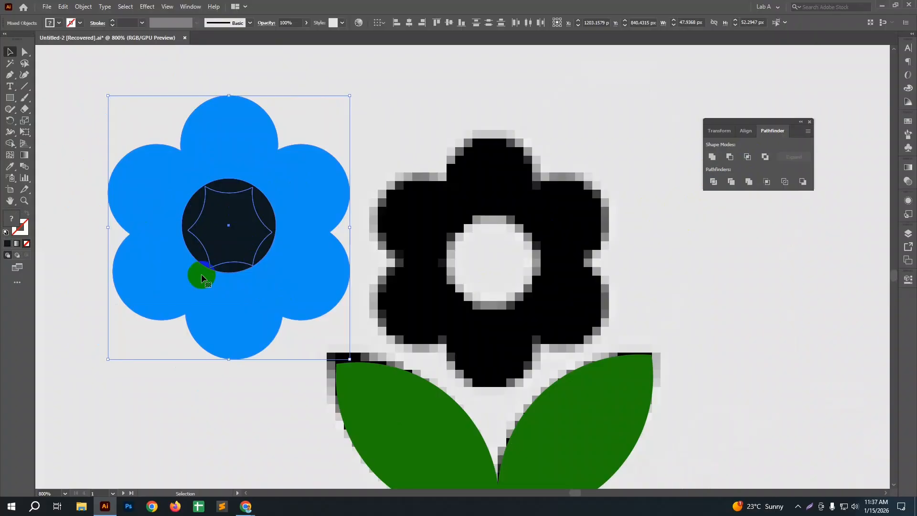
{"action": "left_click", "coordinate": [729, 157]}
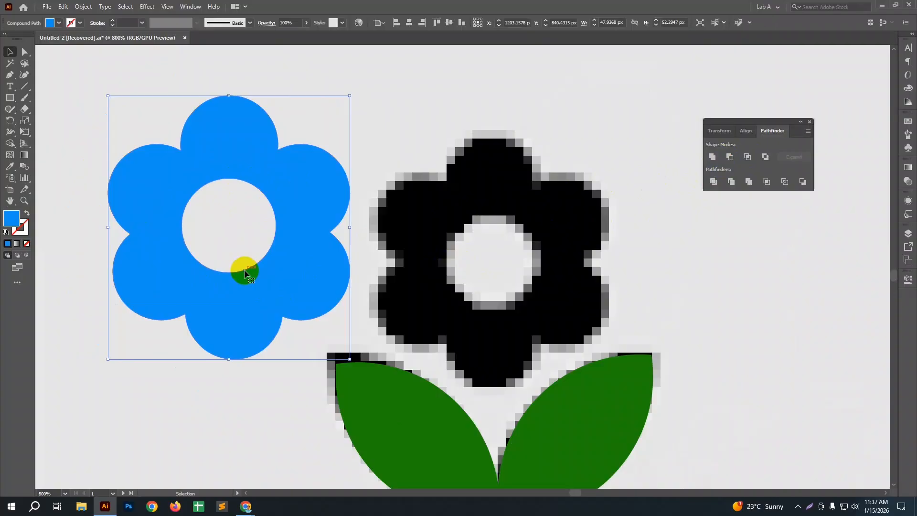
{"action": "scroll", "coordinate": [244, 273], "scroll_direction": "down", "scroll_amount": 3}
{"action": "left_click_drag", "start_coordinate": [256, 227], "coordinate": [519, 263]}
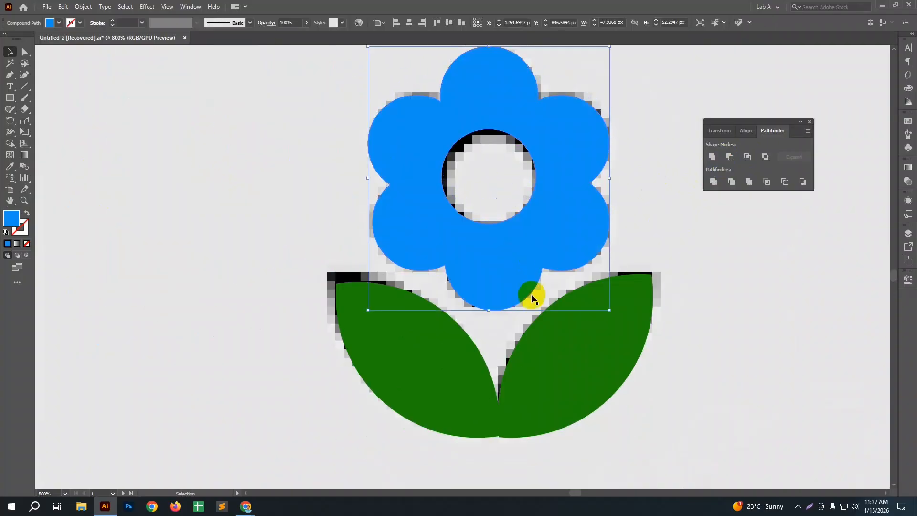
Step: Select the blue flower together with the green leaves and unite them into a single object
{"action": "left_click", "coordinate": [554, 345]}
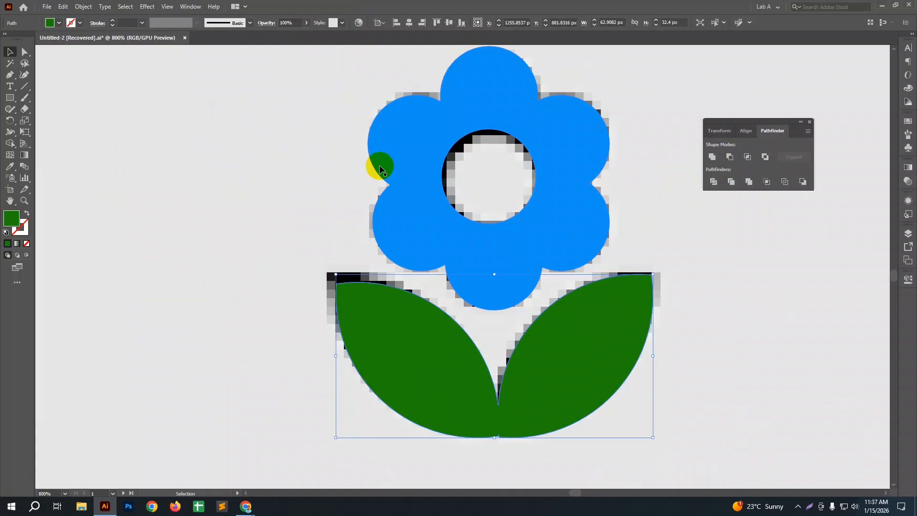
{"action": "scroll", "coordinate": [379, 165], "scroll_direction": "down", "scroll_amount": 2}
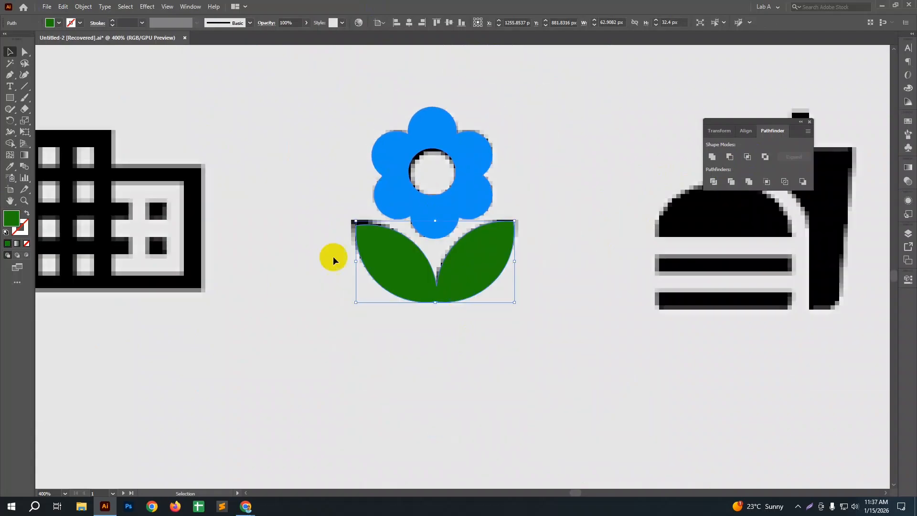
{"action": "left_click_drag", "start_coordinate": [316, 122], "coordinate": [441, 294]}
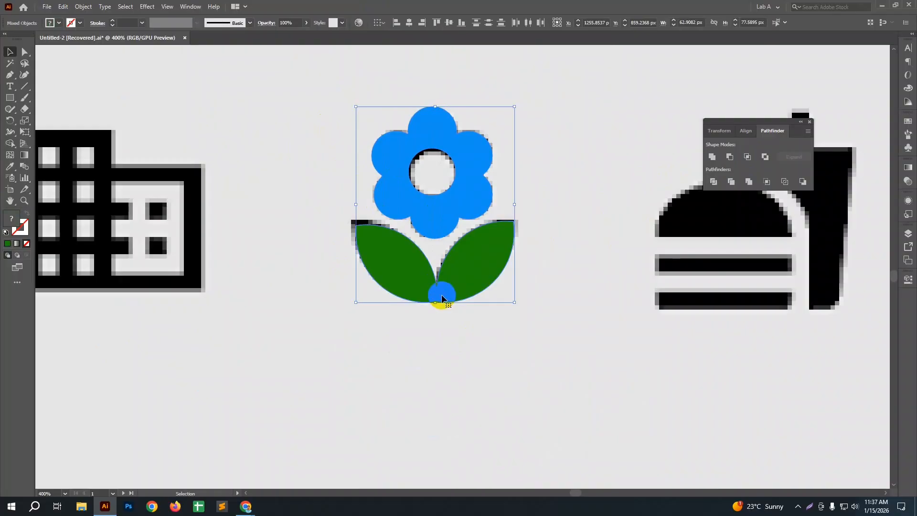
{"action": "left_click", "coordinate": [427, 345]}
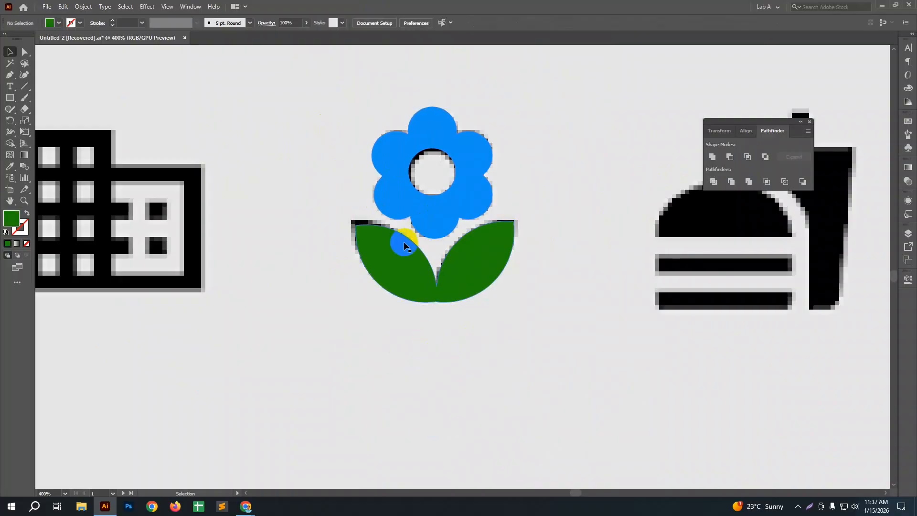
{"action": "left_click_drag", "start_coordinate": [289, 148], "coordinate": [399, 301]}
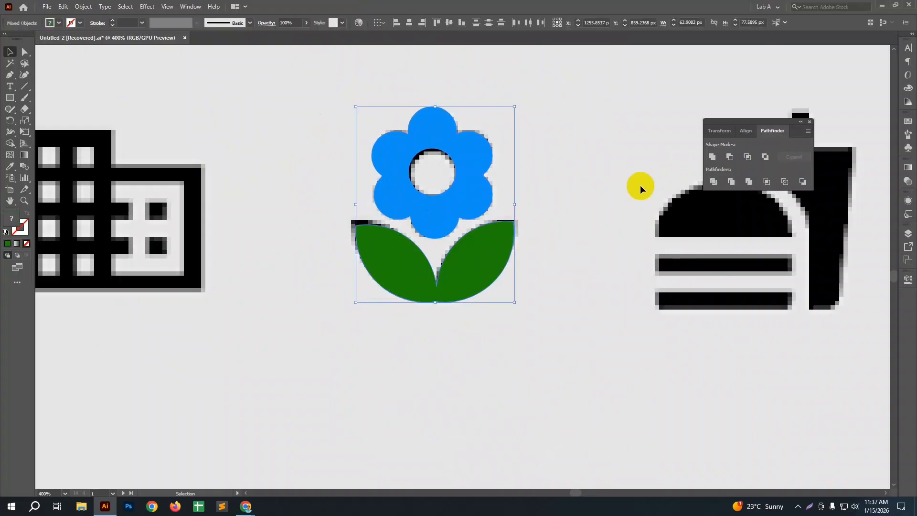
{"action": "left_click", "coordinate": [712, 158]}
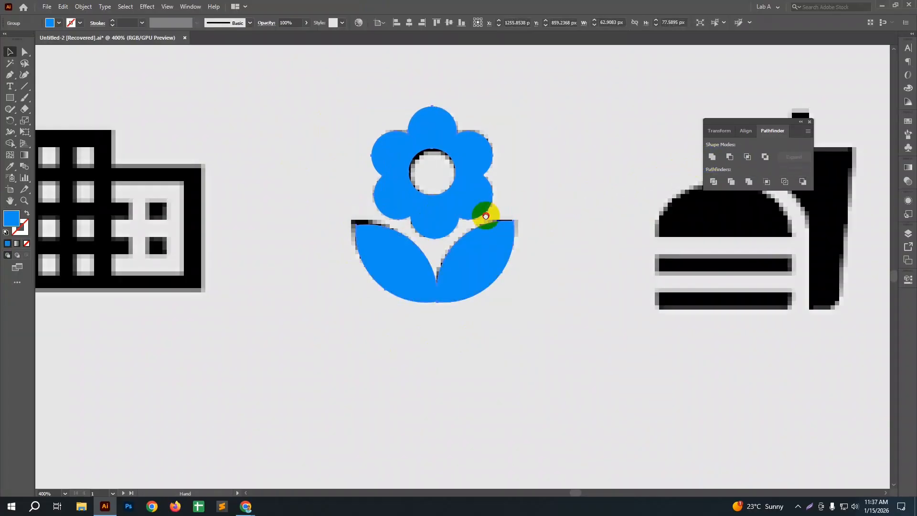
Step: Move the united flower up and left beside the original icon and fill it with colour 02080C
{"action": "left_click_drag", "start_coordinate": [485, 214], "coordinate": [494, 142]}
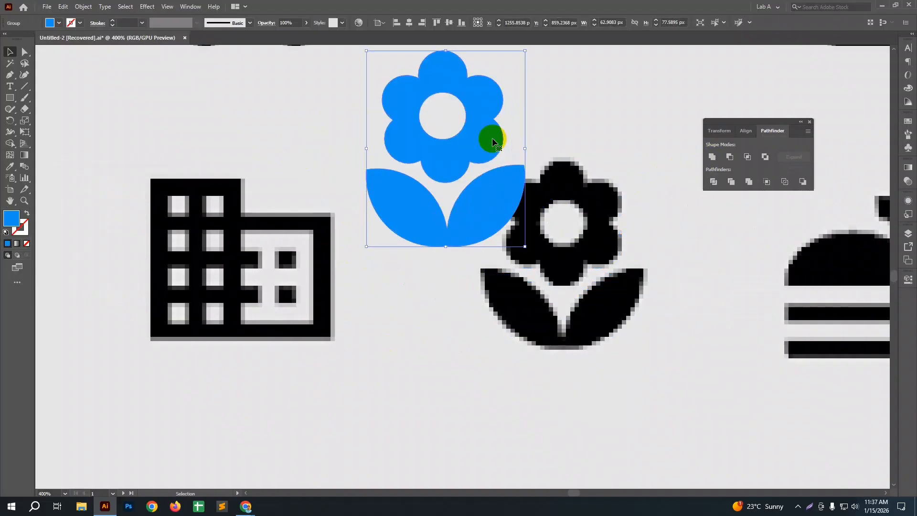
{"action": "double_click", "coordinate": [12, 218]}
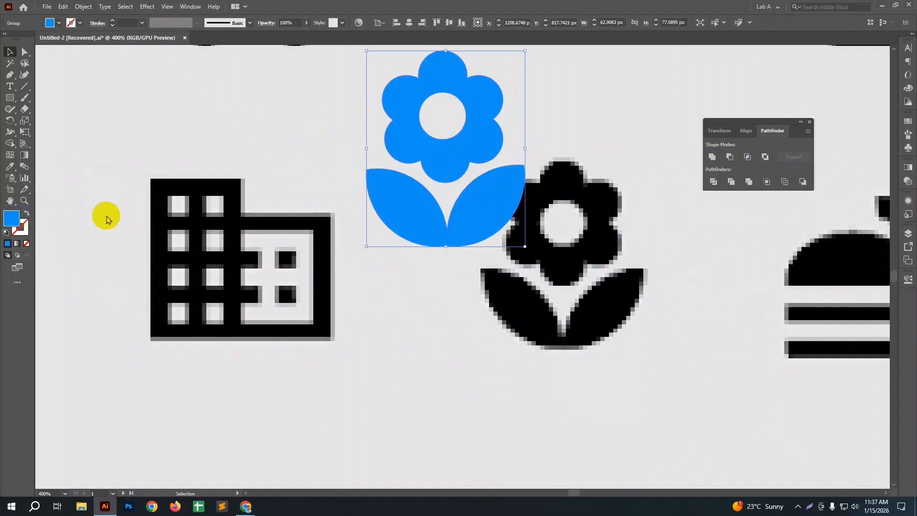
{"action": "left_click_drag", "start_coordinate": [284, 216], "coordinate": [289, 256]}
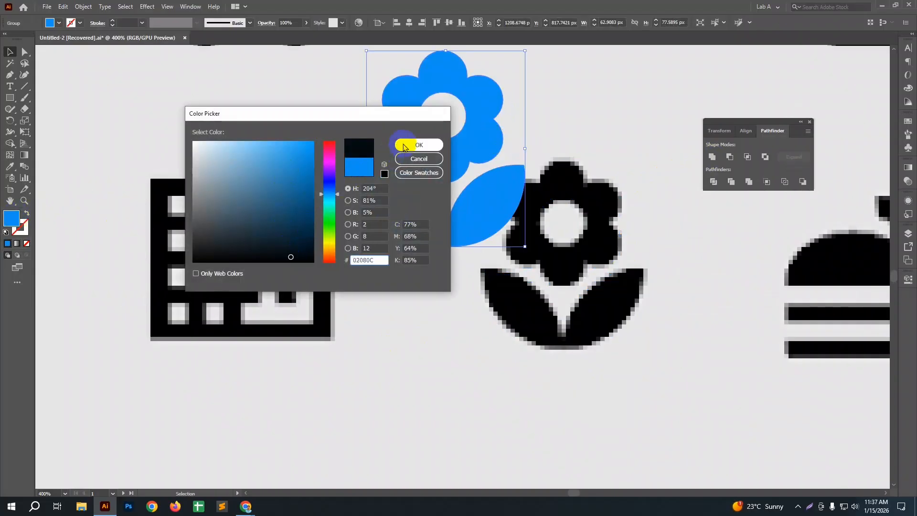
{"action": "left_click", "coordinate": [419, 144]}
{"action": "left_click_drag", "start_coordinate": [471, 232], "coordinate": [432, 211]}
{"action": "left_click", "coordinate": [493, 321]}
{"action": "scroll", "coordinate": [492, 321], "scroll_direction": "up", "scroll_amount": 2}
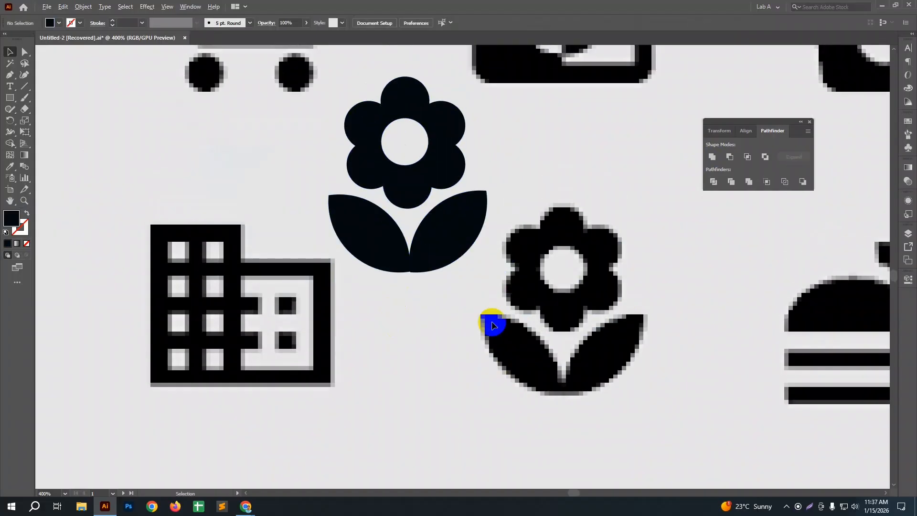
Step: Move the red location pin with its white circle to the left of the black pin icon
{"action": "scroll", "coordinate": [493, 325], "scroll_direction": "down", "scroll_amount": 7}
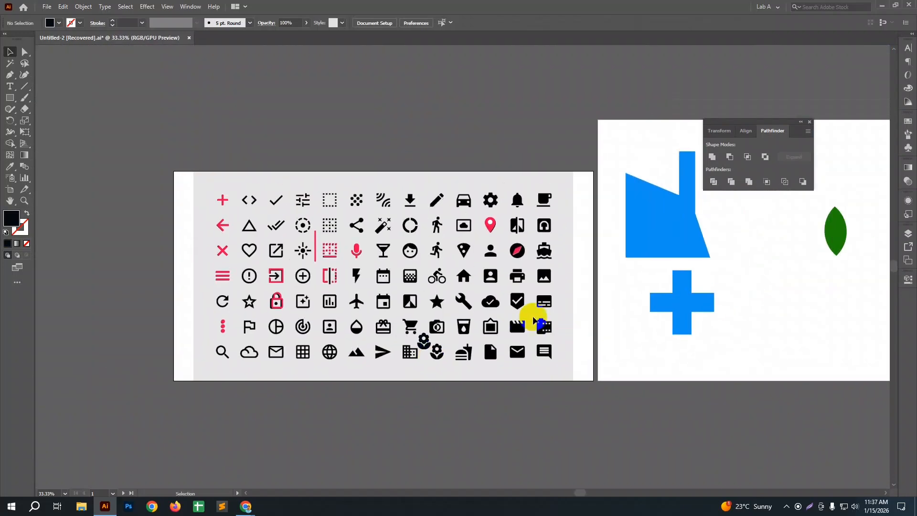
{"action": "scroll", "coordinate": [487, 221], "scroll_direction": "up", "scroll_amount": 6}
{"action": "left_click_drag", "start_coordinate": [408, 195], "coordinate": [518, 334]}
{"action": "left_click_drag", "start_coordinate": [486, 271], "coordinate": [383, 272]}
{"action": "left_click", "coordinate": [437, 342]}
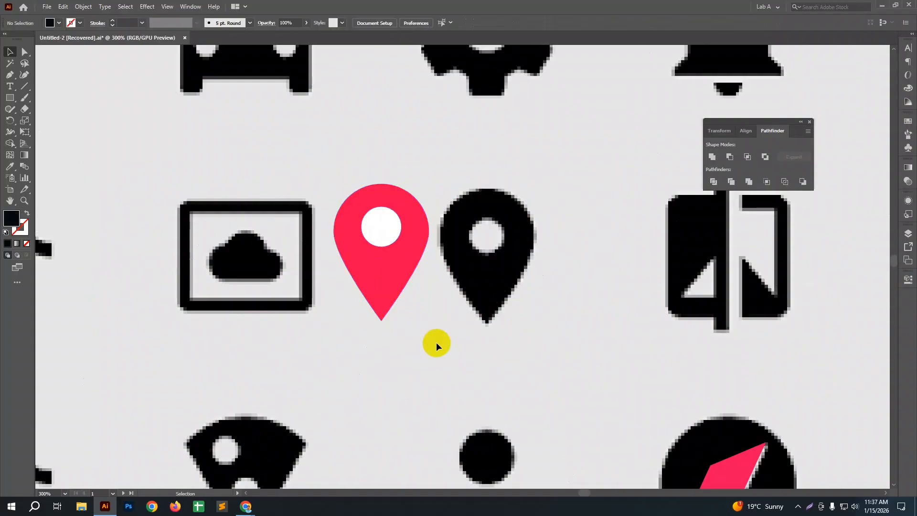
Step: Lower the white circle slightly inside the red pin and cut it out of the pin with Minus Front
{"action": "left_click", "coordinate": [383, 234]}
{"action": "left_click", "coordinate": [389, 266]}
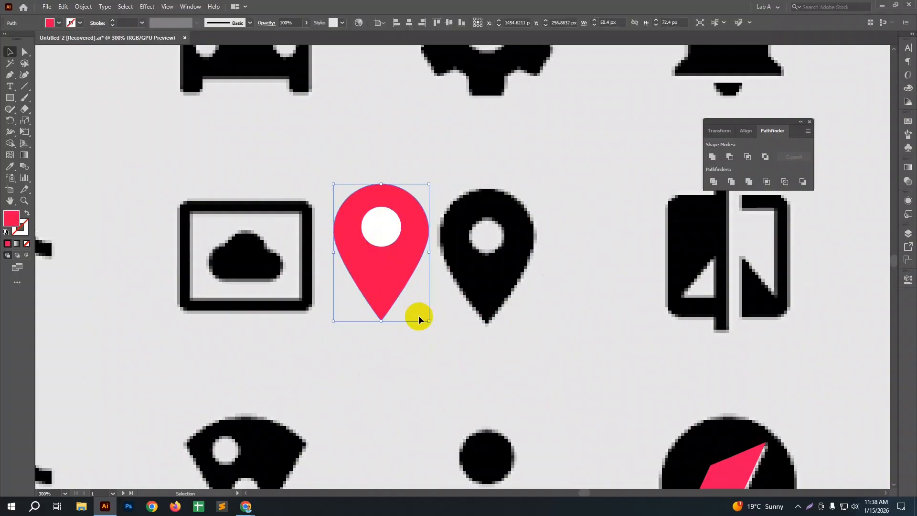
{"action": "left_click", "coordinate": [430, 358]}
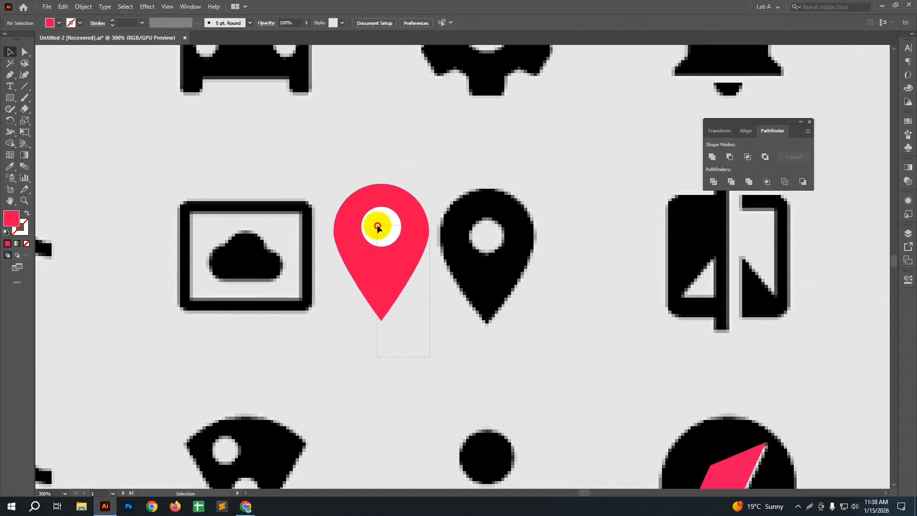
{"action": "left_click_drag", "start_coordinate": [377, 225], "coordinate": [348, 184]}
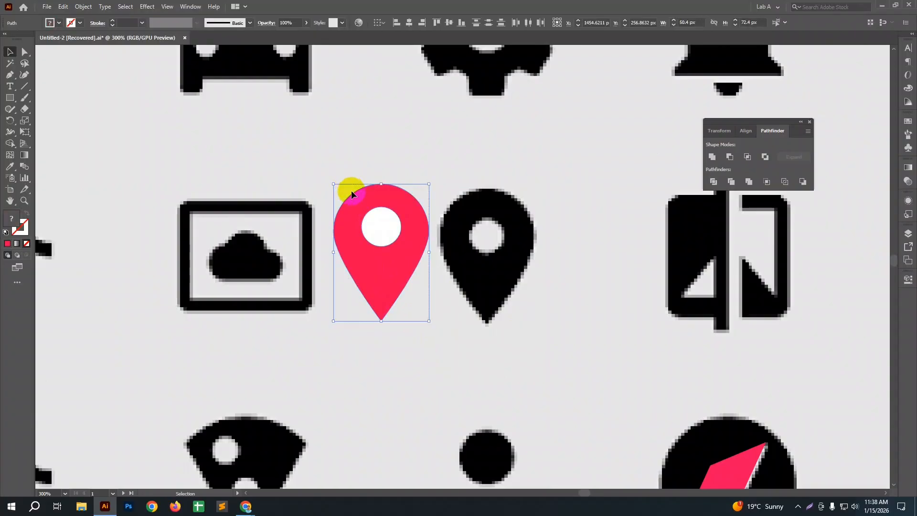
{"action": "left_click", "coordinate": [453, 275]}
{"action": "mouse_move", "coordinate": [385, 223]}
{"action": "left_mouse_down"}
{"action": "mouse_move", "coordinate": [476, 229]}
{"action": "mouse_move", "coordinate": [391, 230]}
{"action": "left_mouse_up"}
{"action": "left_click_drag", "start_coordinate": [434, 317], "coordinate": [358, 194]}
{"action": "left_click", "coordinate": [729, 157]}
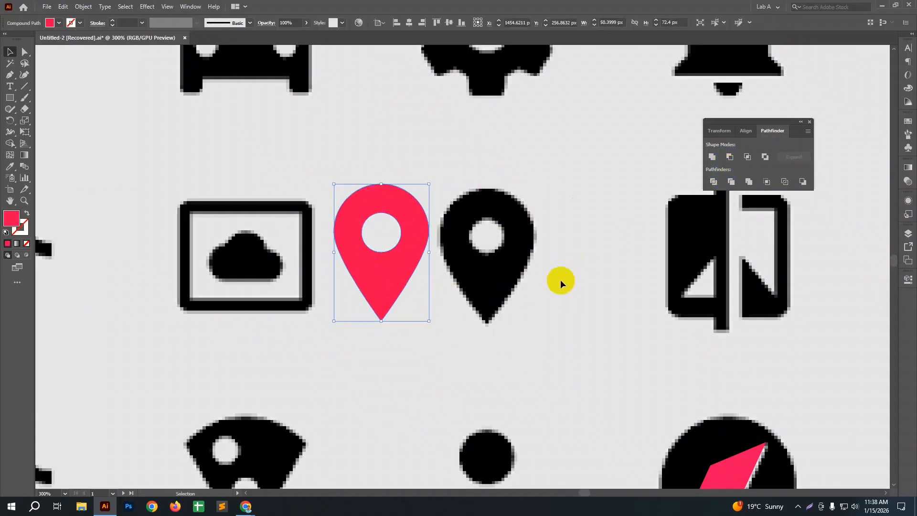
{"action": "left_click", "coordinate": [557, 282]}
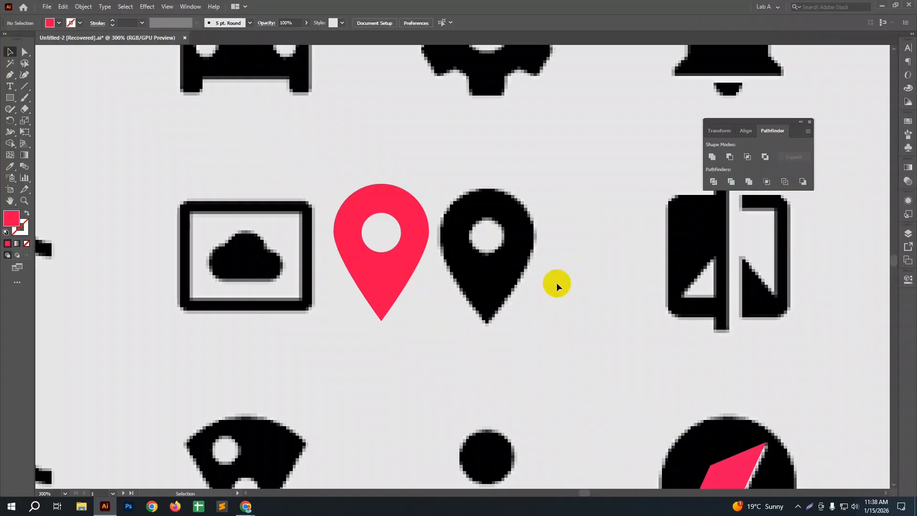
Step: Place the hollow red pin back over the black location pin icon
{"action": "left_click_drag", "start_coordinate": [385, 287], "coordinate": [486, 292]}
{"action": "key", "text": "space"}
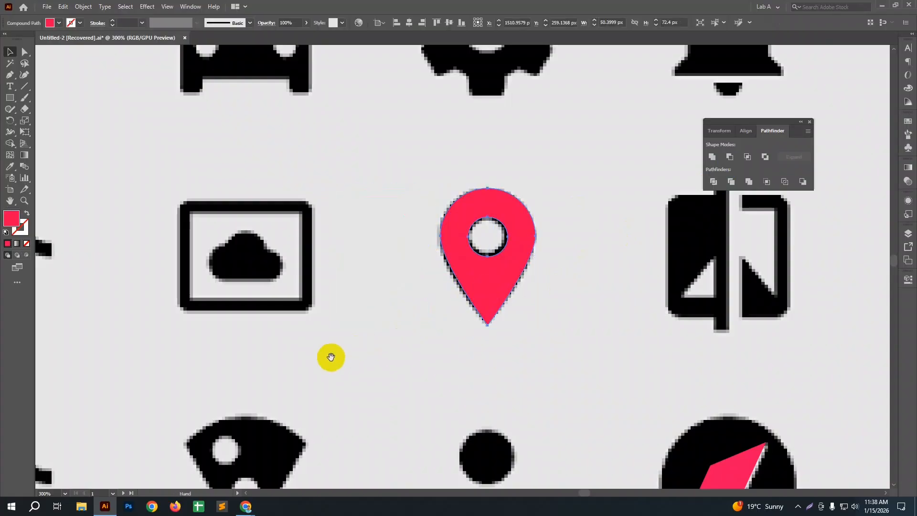
{"action": "left_click_drag", "start_coordinate": [331, 358], "coordinate": [447, 354]}
{"action": "scroll", "coordinate": [373, 294], "scroll_direction": "up", "scroll_amount": 2}
{"action": "key", "text": "space"}
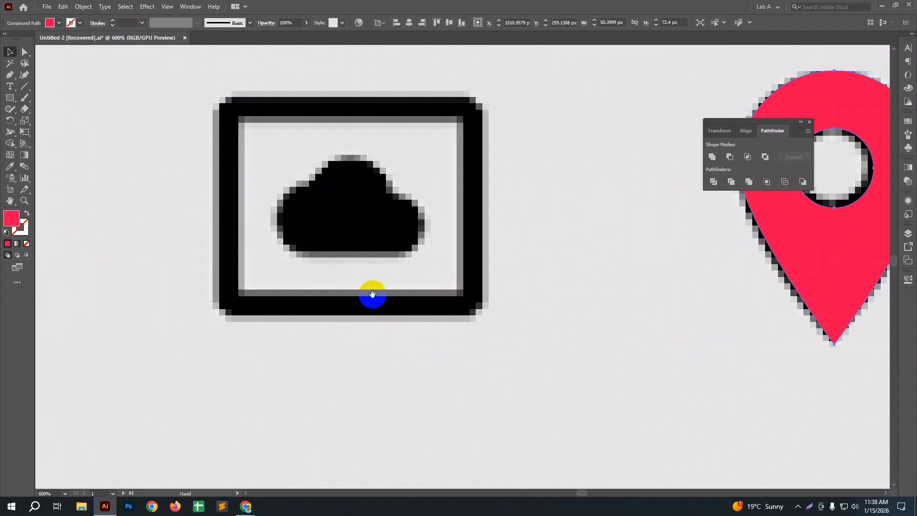
Step: Draw a red vertical bar about 20 by 71 px over the gear icon and round its corners to about 3.4 px
{"action": "left_click_drag", "start_coordinate": [372, 295], "coordinate": [427, 312]}
{"action": "scroll", "coordinate": [266, 312], "scroll_direction": "down", "scroll_amount": 2}
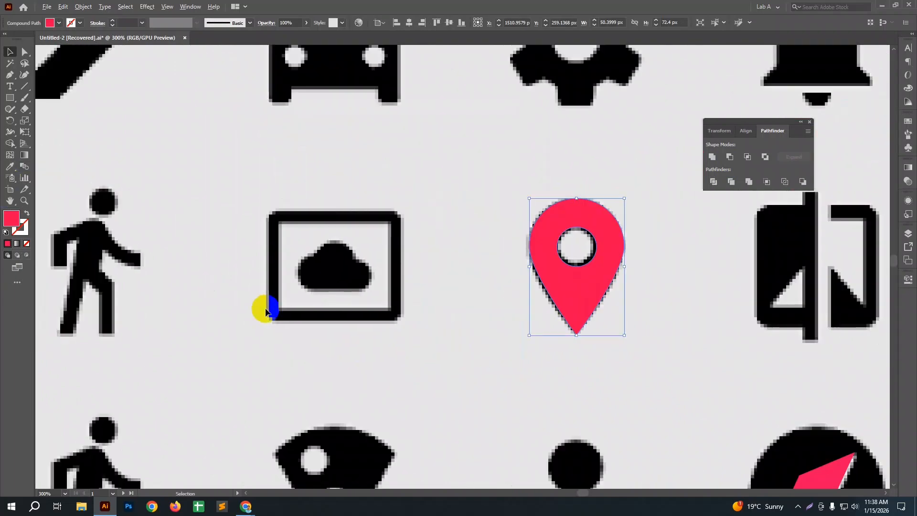
{"action": "scroll", "coordinate": [266, 311], "scroll_direction": "down", "scroll_amount": 1}
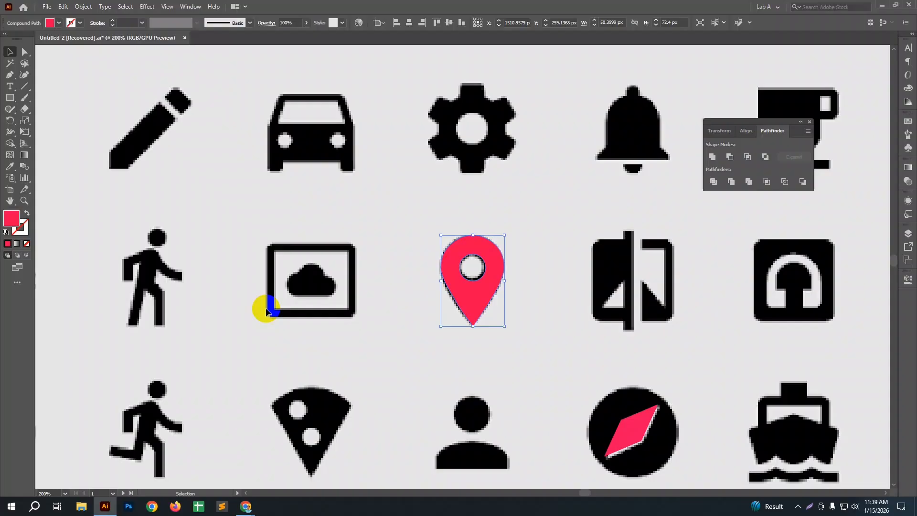
{"action": "scroll", "coordinate": [319, 320], "scroll_direction": "down", "scroll_amount": 2}
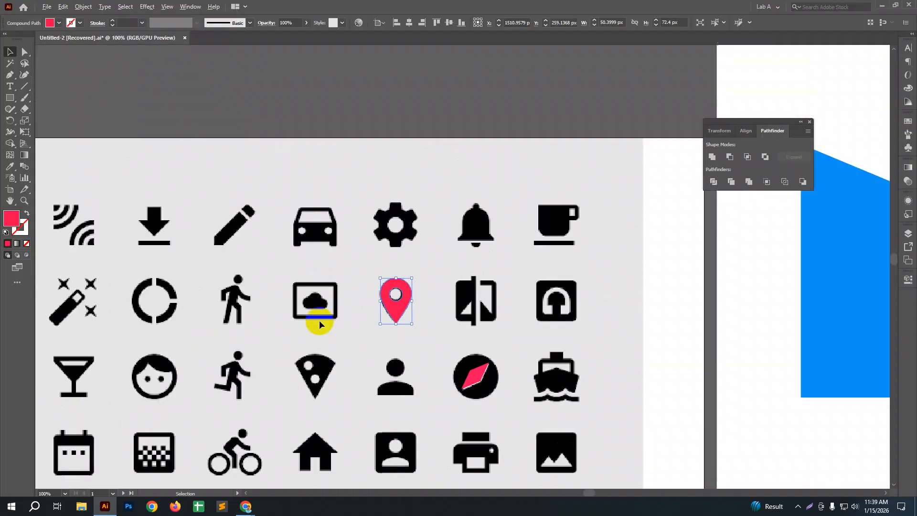
{"action": "left_click_drag", "start_coordinate": [342, 323], "coordinate": [395, 283]}
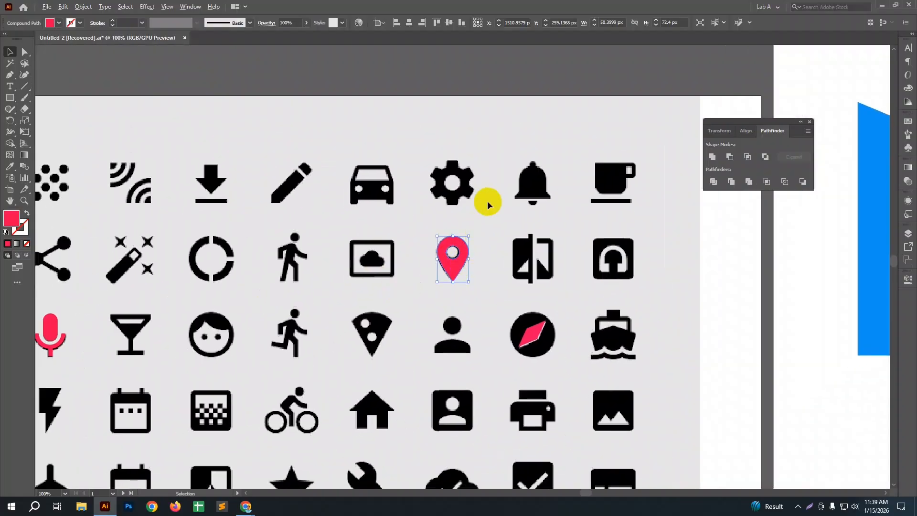
{"action": "scroll", "coordinate": [487, 200], "scroll_direction": "up", "scroll_amount": 1}
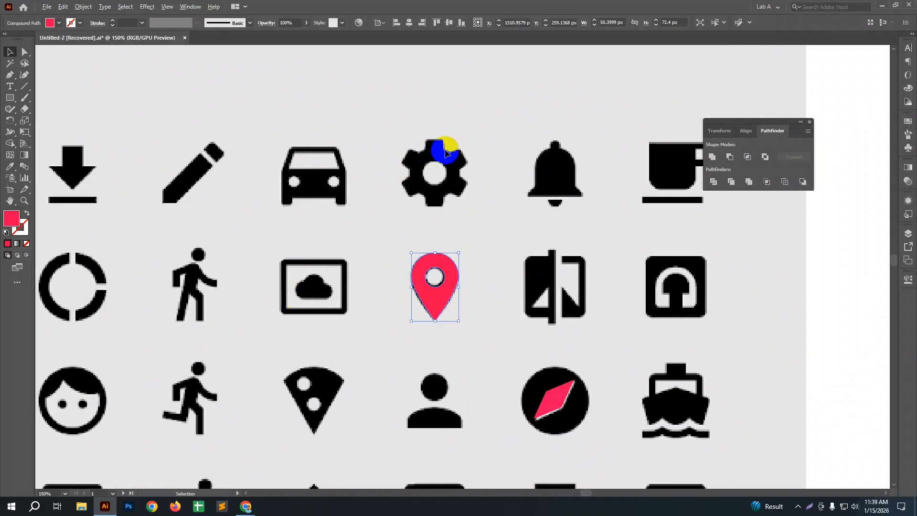
{"action": "scroll", "coordinate": [445, 152], "scroll_direction": "up", "scroll_amount": 3}
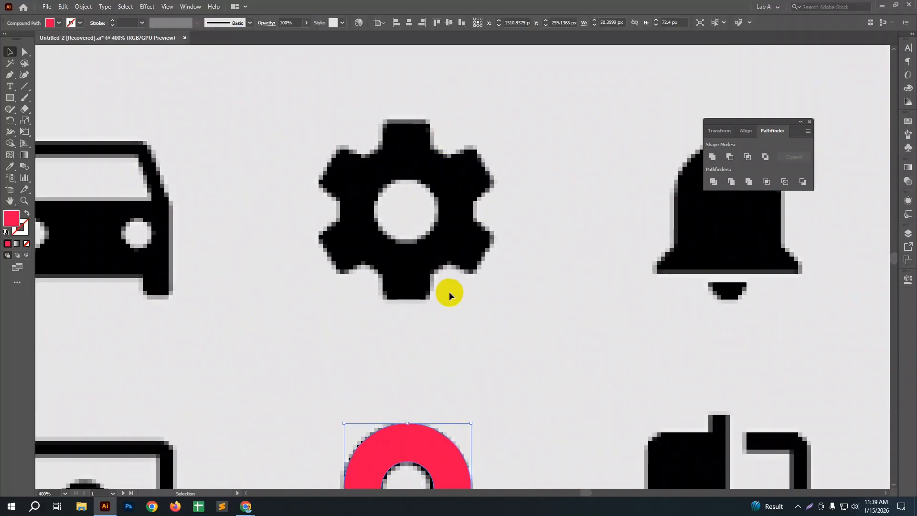
{"action": "left_click", "coordinate": [9, 98]}
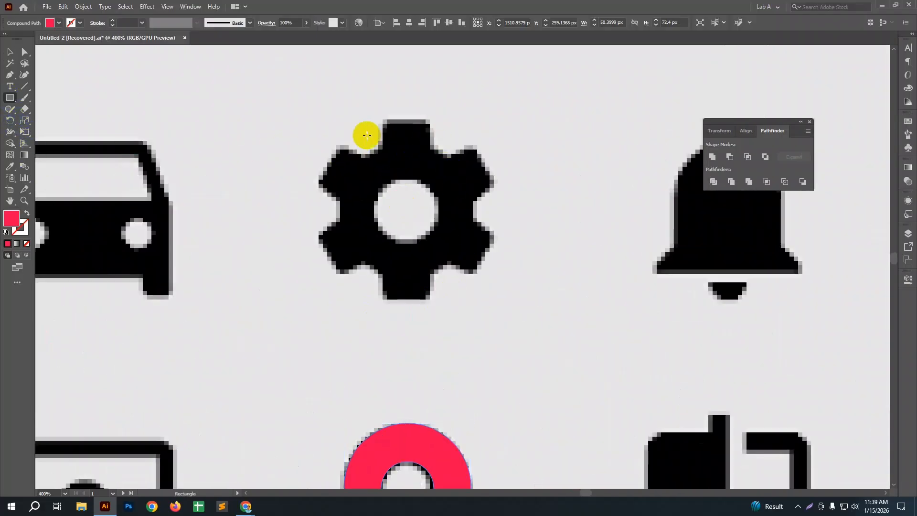
{"action": "left_click_drag", "start_coordinate": [382, 123], "coordinate": [431, 299]}
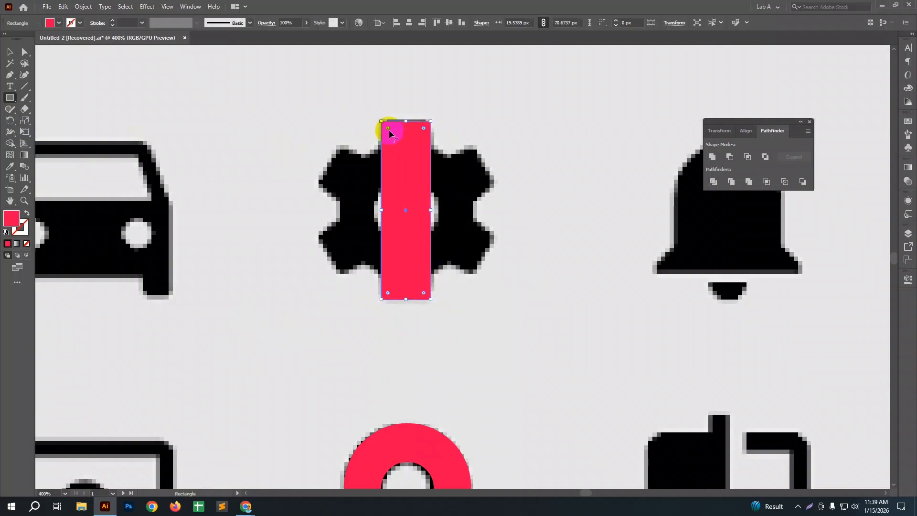
{"action": "left_click_drag", "start_coordinate": [390, 133], "coordinate": [388, 130]}
{"action": "key", "text": "v"}
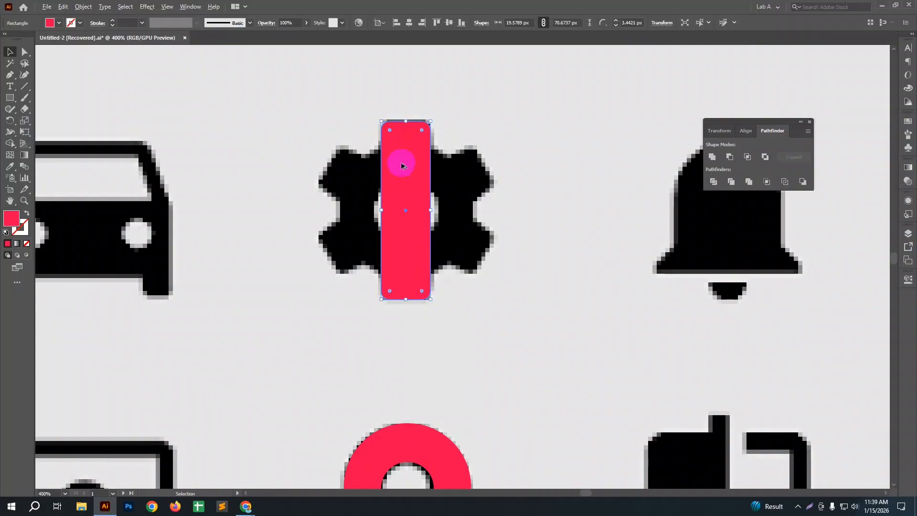
Step: Duplicate the red bar and rotate the copy over the gear's upper-right and lower-left teeth, centred on the first bar
{"action": "left_click_drag", "start_coordinate": [401, 166], "coordinate": [454, 169]}
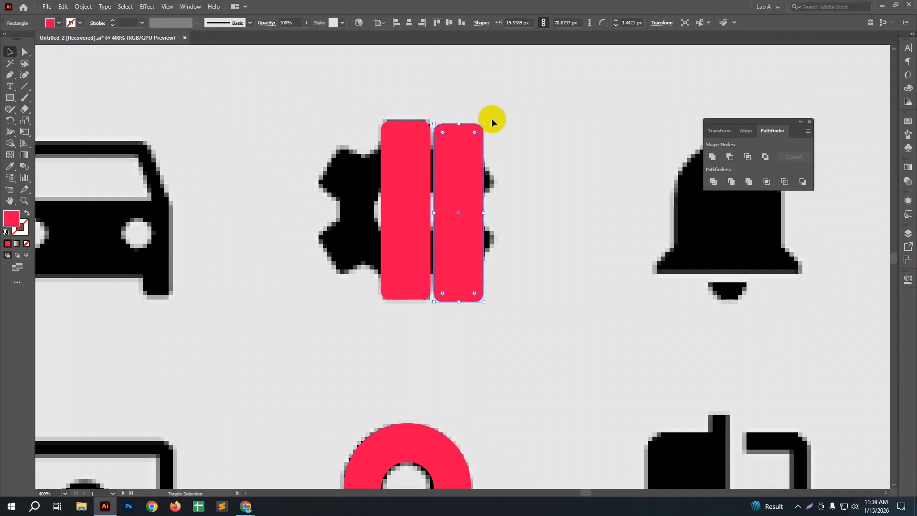
{"action": "left_click_drag", "start_coordinate": [487, 116], "coordinate": [432, 187]}
{"action": "left_click_drag", "start_coordinate": [480, 162], "coordinate": [452, 172]}
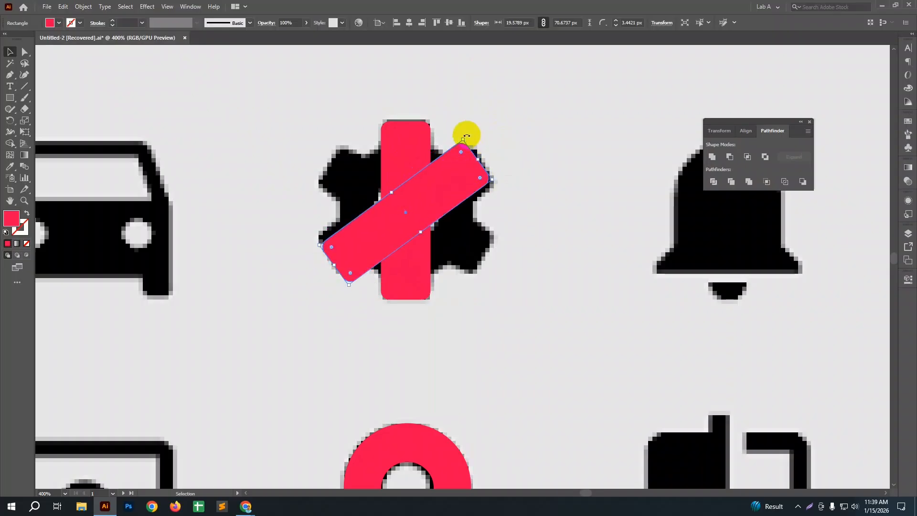
{"action": "left_click_drag", "start_coordinate": [465, 133], "coordinate": [476, 139]}
{"action": "left_click_drag", "start_coordinate": [406, 207], "coordinate": [407, 203]}
Step: Copy the diagonal bar in place and rotate the copy over the gear's upper-left and lower-right teeth
{"action": "key", "text": "a"}
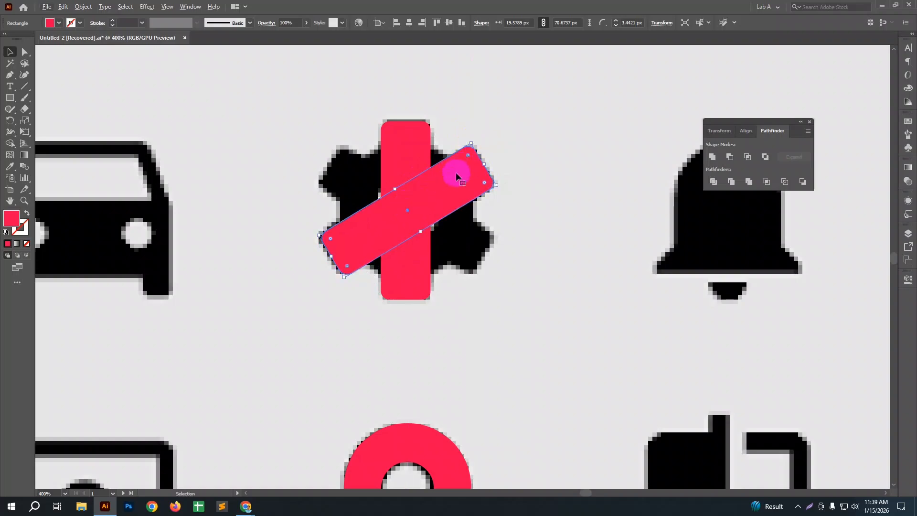
{"action": "key", "text": "ctrl+f"}
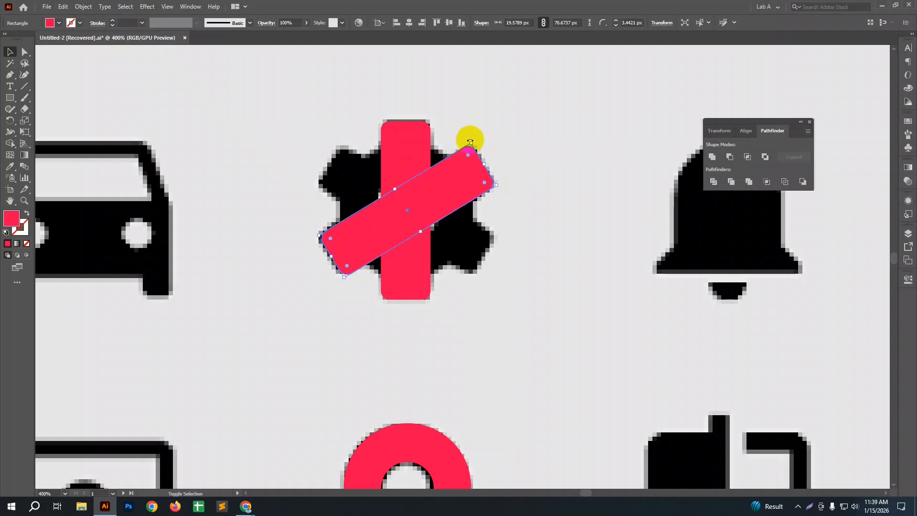
{"action": "left_click_drag", "start_coordinate": [491, 150], "coordinate": [497, 237]}
{"action": "left_click", "coordinate": [523, 259]}
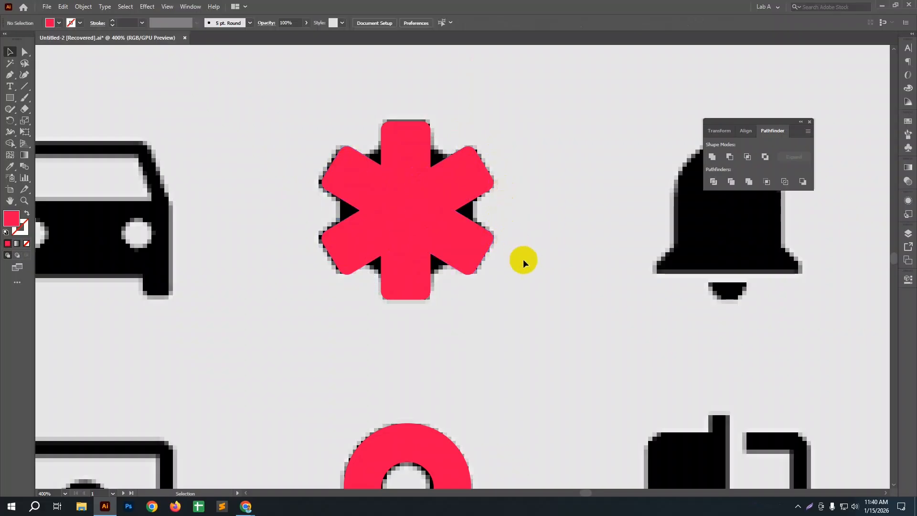
Step: Fine-tune the position and angle of the bar covering the gear's upper-right and lower-left teeth
{"action": "left_click", "coordinate": [361, 234]}
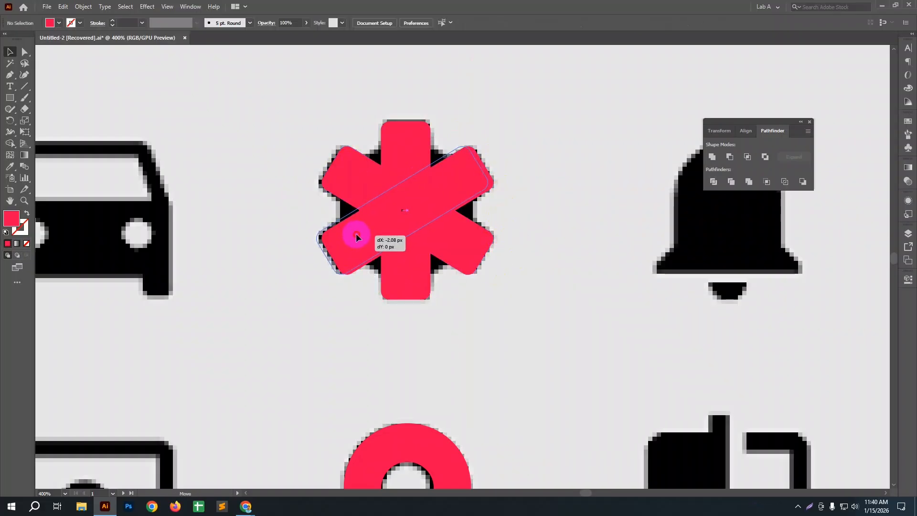
{"action": "left_click_drag", "start_coordinate": [468, 137], "coordinate": [473, 138]}
{"action": "left_click_drag", "start_coordinate": [454, 173], "coordinate": [455, 170]}
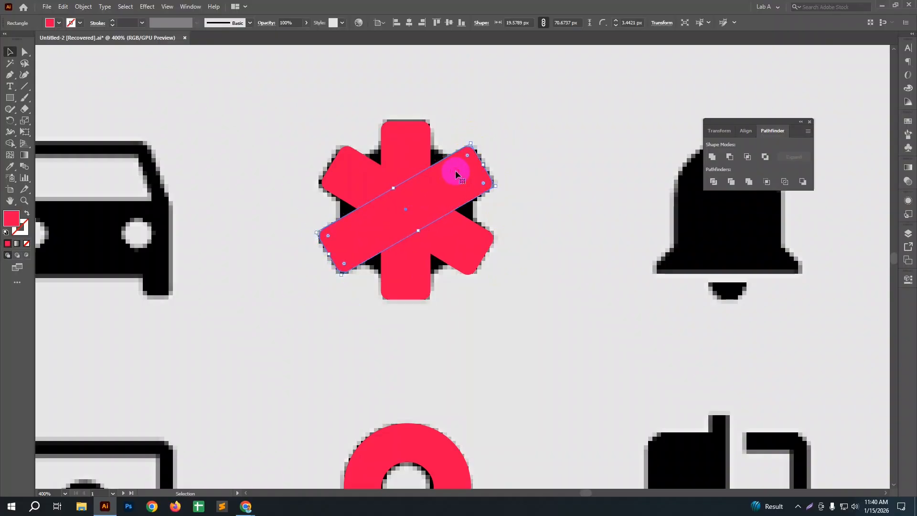
Step: Merge the three crossed red bars into one shape with Unite
{"action": "left_click", "coordinate": [487, 296]}
{"action": "left_click_drag", "start_coordinate": [310, 112], "coordinate": [462, 309]}
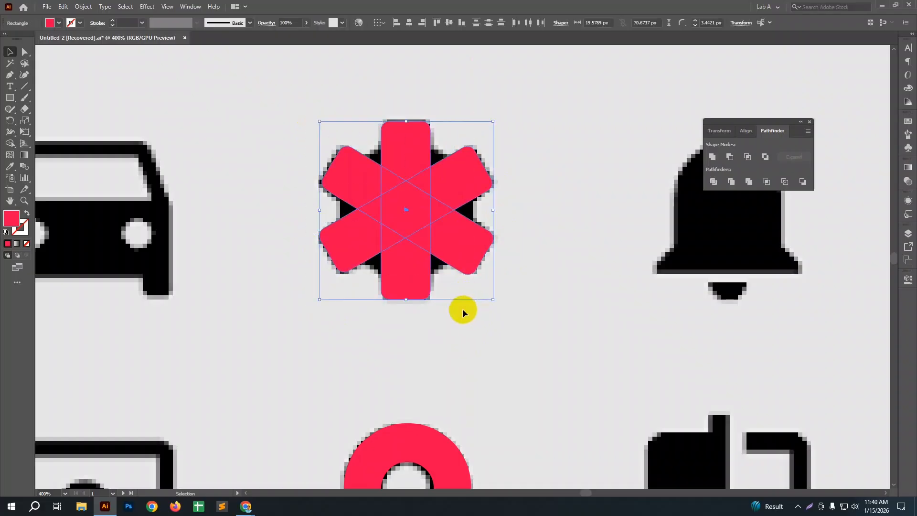
{"action": "left_click", "coordinate": [708, 161]}
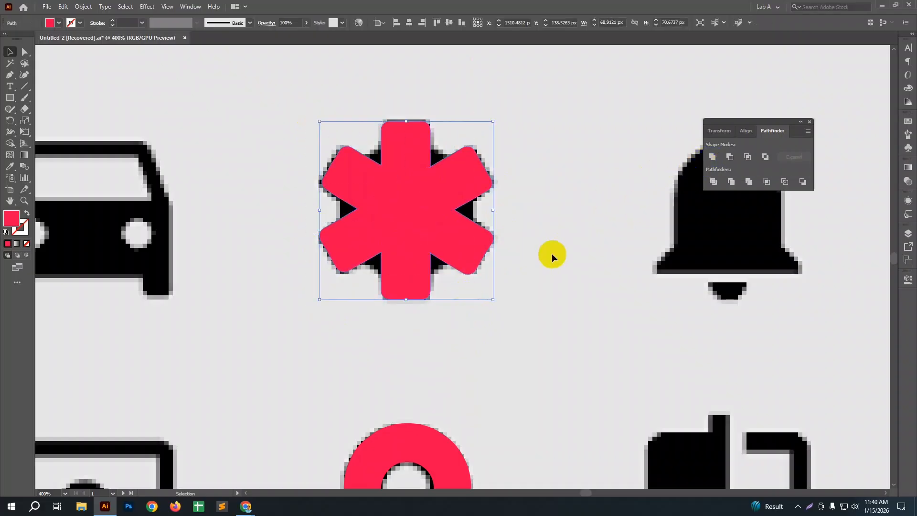
Step: Draw a red square about 53 px wide, round it fully into a circle and centre it on the united bars
{"action": "left_click", "coordinate": [17, 98]}
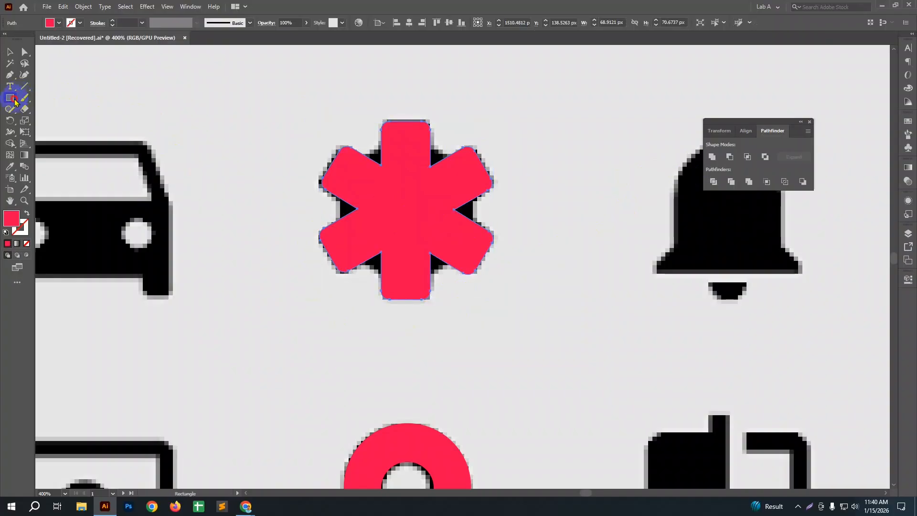
{"action": "left_click_drag", "start_coordinate": [258, 115], "coordinate": [392, 247]}
{"action": "left_click_drag", "start_coordinate": [266, 126], "coordinate": [346, 203]}
{"action": "key", "text": "v"}
{"action": "left_click_drag", "start_coordinate": [344, 170], "coordinate": [426, 201]}
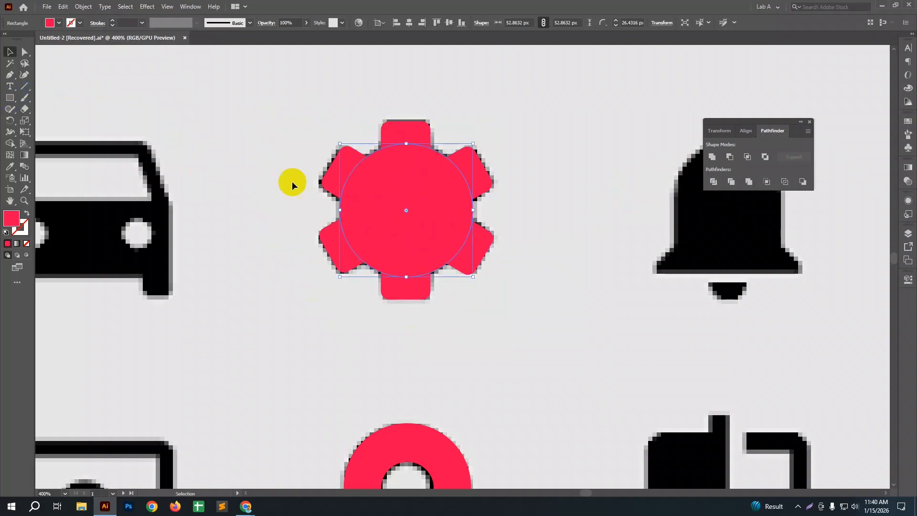
Step: Merge the red circle with the six-armed shape using Unite to form the solid gear body
{"action": "left_click", "coordinate": [274, 142]}
{"action": "left_click_drag", "start_coordinate": [442, 263], "coordinate": [447, 268]}
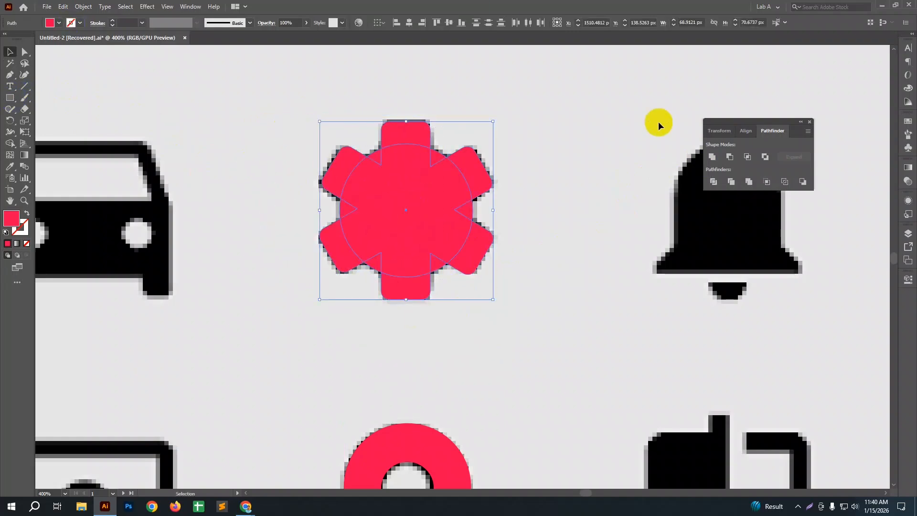
{"action": "left_click", "coordinate": [712, 157]}
{"action": "left_click", "coordinate": [576, 236]}
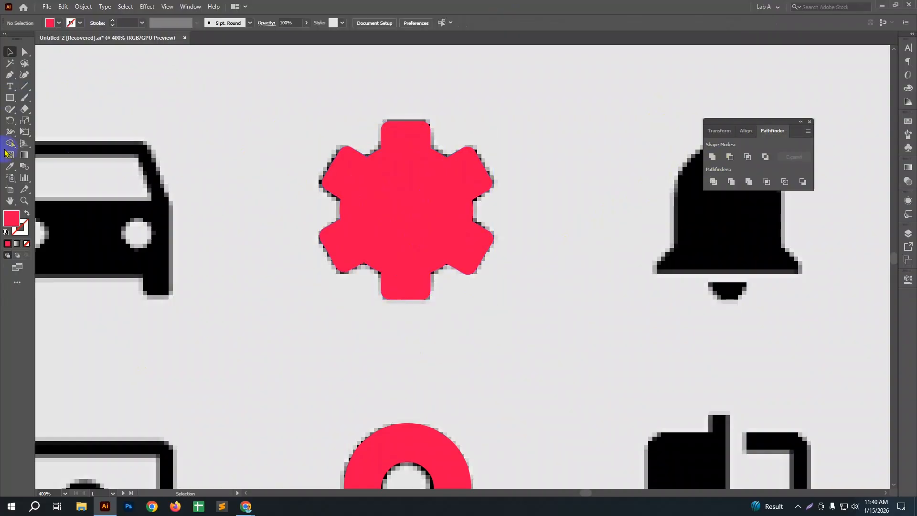
Step: Draw a circle about 38 px wide between the car and the gear, from a fully rounded square, and fill it with black
{"action": "mouse_move", "coordinate": [179, 96]}
{"action": "left_mouse_down"}
{"action": "mouse_move", "coordinate": [253, 191]}
{"action": "mouse_move", "coordinate": [276, 192]}
{"action": "left_mouse_up"}
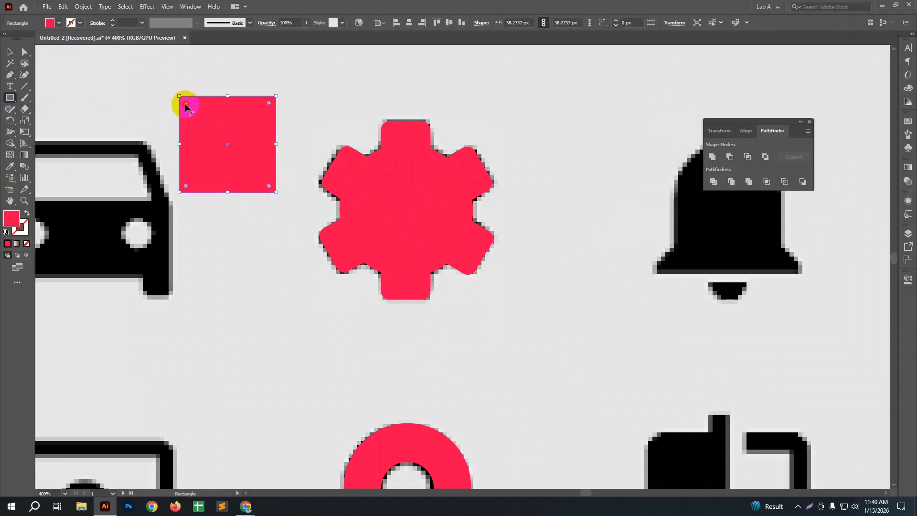
{"action": "left_click_drag", "start_coordinate": [185, 105], "coordinate": [1, 221]}
{"action": "double_click", "coordinate": [12, 220]}
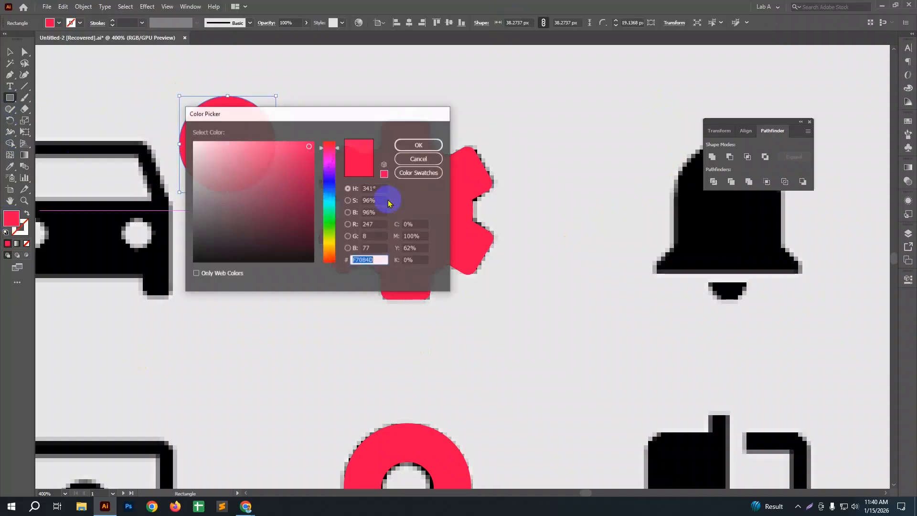
{"action": "left_click_drag", "start_coordinate": [307, 185], "coordinate": [302, 262]}
{"action": "left_click", "coordinate": [419, 145]}
{"action": "key", "text": "v"}
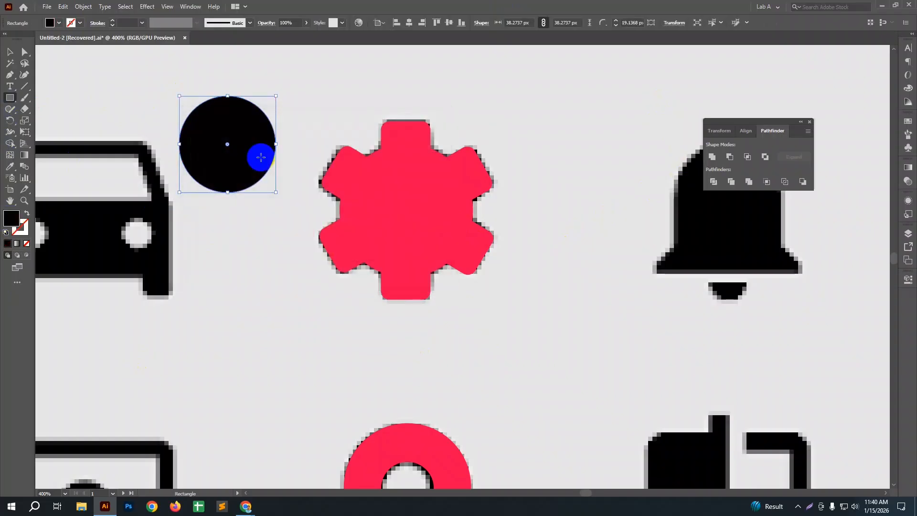
Step: Place the 38 px black circle at the gear's centre and cut it out of the red gear with Minus Front
{"action": "left_click_drag", "start_coordinate": [254, 149], "coordinate": [432, 216]}
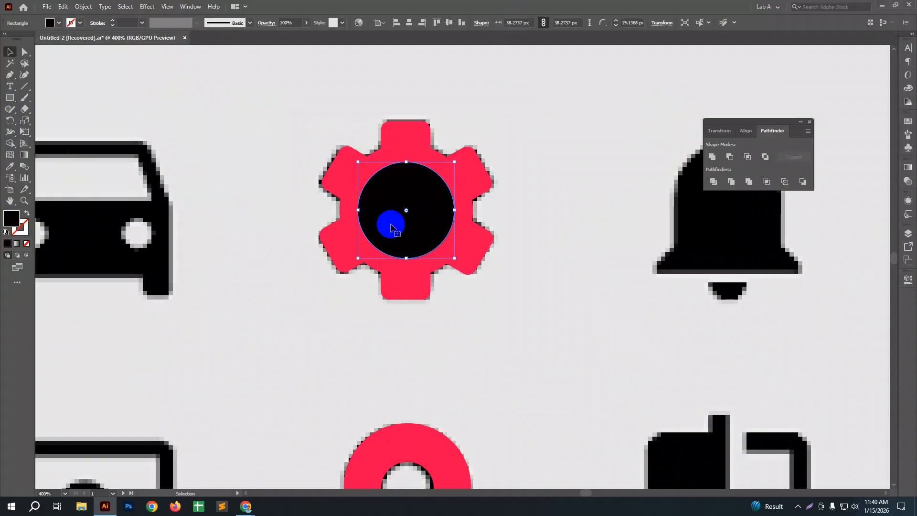
{"action": "left_click", "coordinate": [451, 270], "text": "shift"}
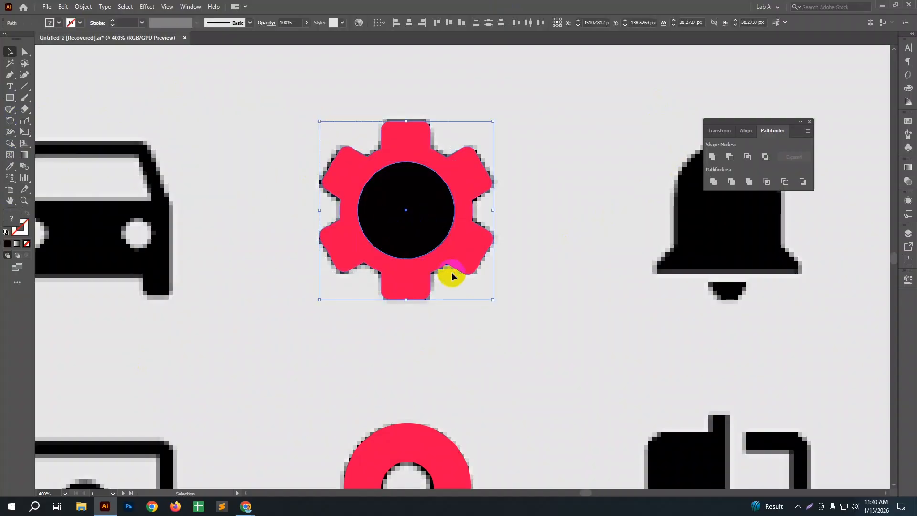
{"action": "left_click", "coordinate": [712, 158]}
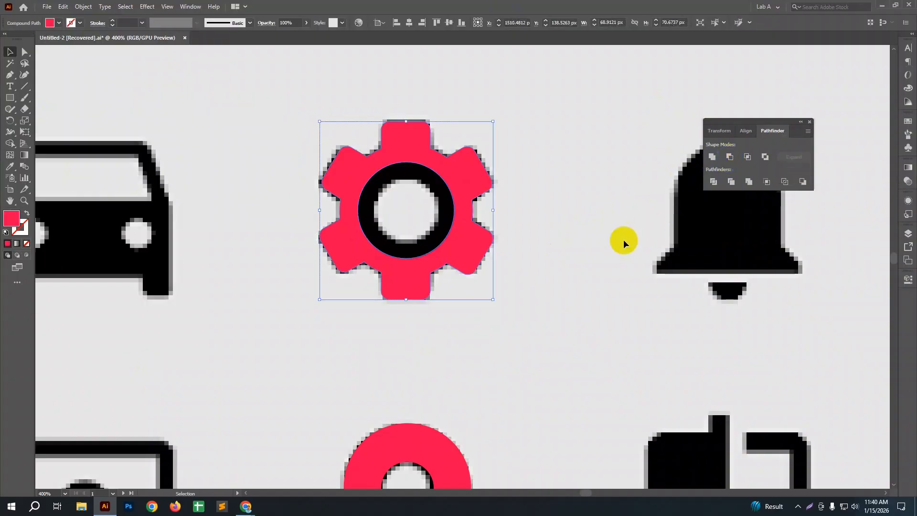
Step: Undo the centre cutout and the circle's placement on the gear, and delete the black circle
{"action": "scroll", "coordinate": [623, 240], "scroll_direction": "down", "scroll_amount": 1}
{"action": "key", "text": "ctrl+z"}
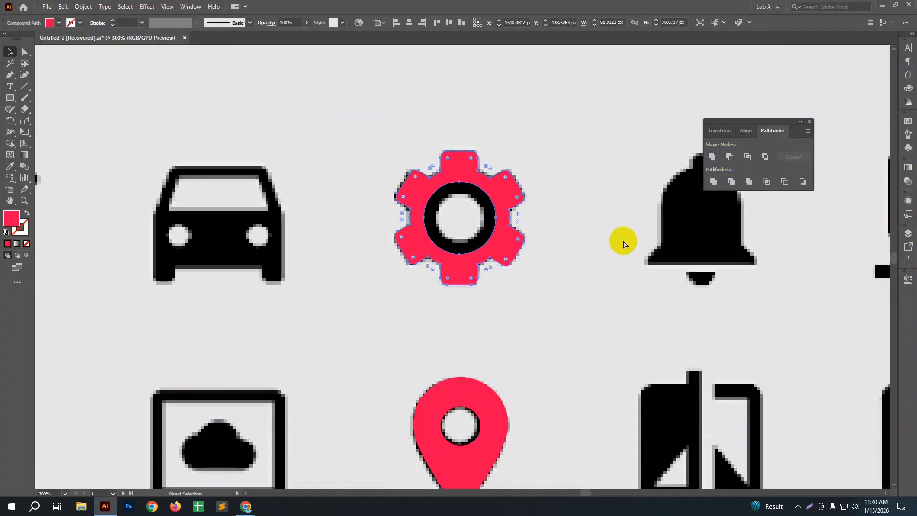
{"action": "key", "text": "ctrl+z"}
{"action": "left_click", "coordinate": [623, 240]}
{"action": "left_click", "coordinate": [352, 174]}
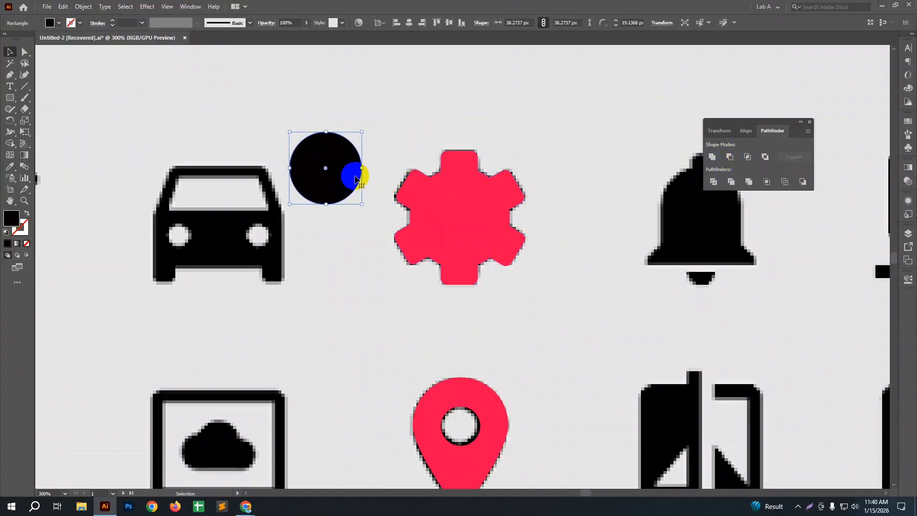
{"action": "key", "text": "Delete"}
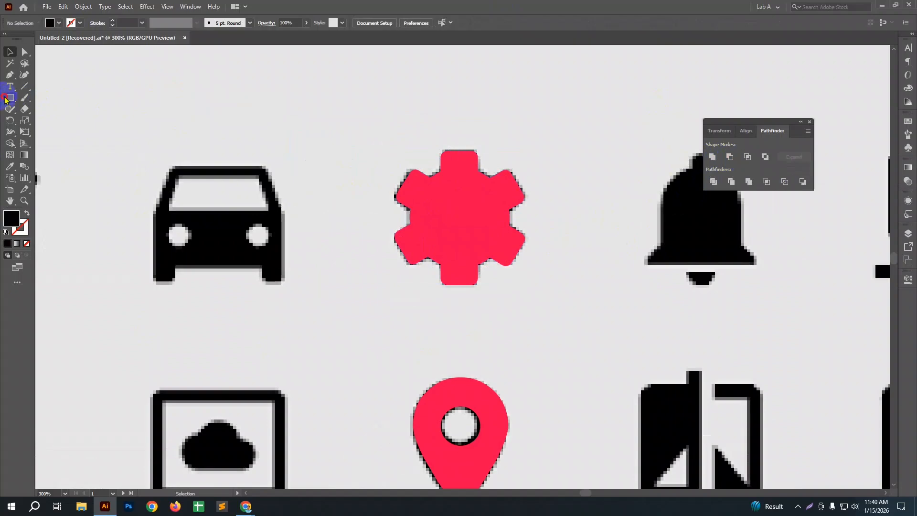
Step: Draw a black square at the gear's centre, round it fully into a circle and enlarge it to about 21 px
{"action": "left_click", "coordinate": [9, 98]}
{"action": "left_click_drag", "start_coordinate": [441, 194], "coordinate": [477, 229]}
{"action": "key", "text": "v"}
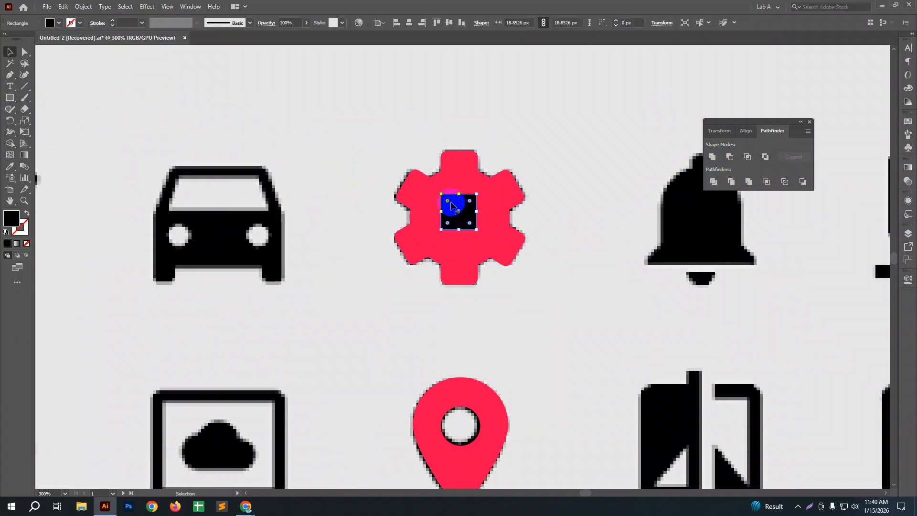
{"action": "left_click_drag", "start_coordinate": [447, 203], "coordinate": [469, 221]}
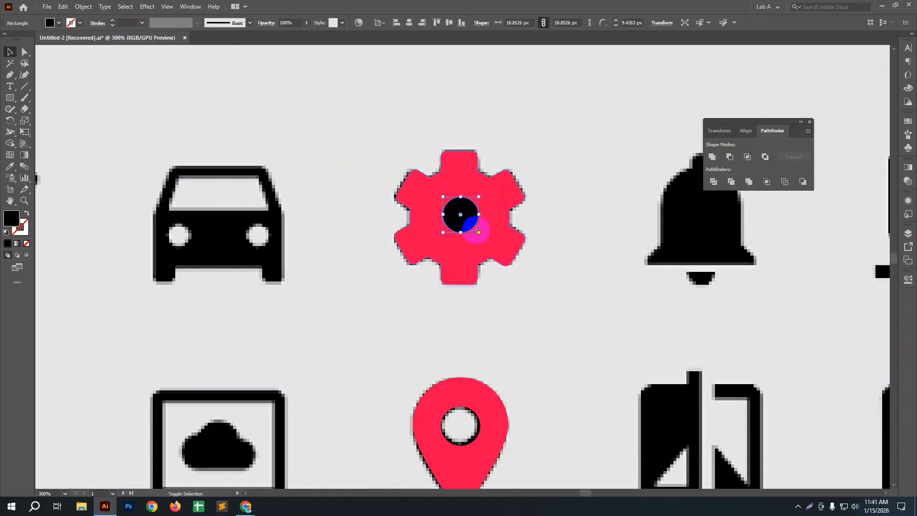
{"action": "left_click_drag", "start_coordinate": [480, 233], "coordinate": [482, 233]}
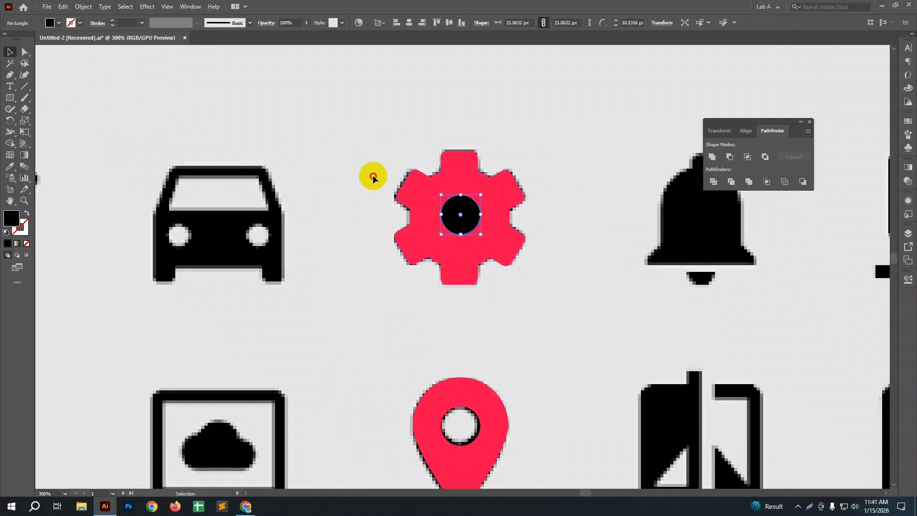
Step: Align the black circle to the gear's horizontal and vertical centre, using the gear as the key object
{"action": "left_click", "coordinate": [366, 138]}
{"action": "left_click_drag", "start_coordinate": [366, 138], "coordinate": [500, 294]}
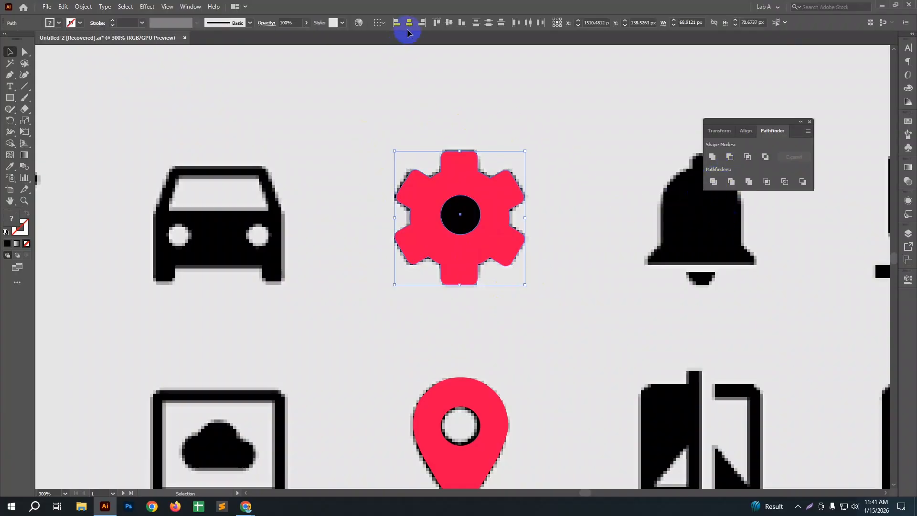
{"action": "left_click", "coordinate": [451, 169]}
{"action": "left_click", "coordinate": [409, 22]}
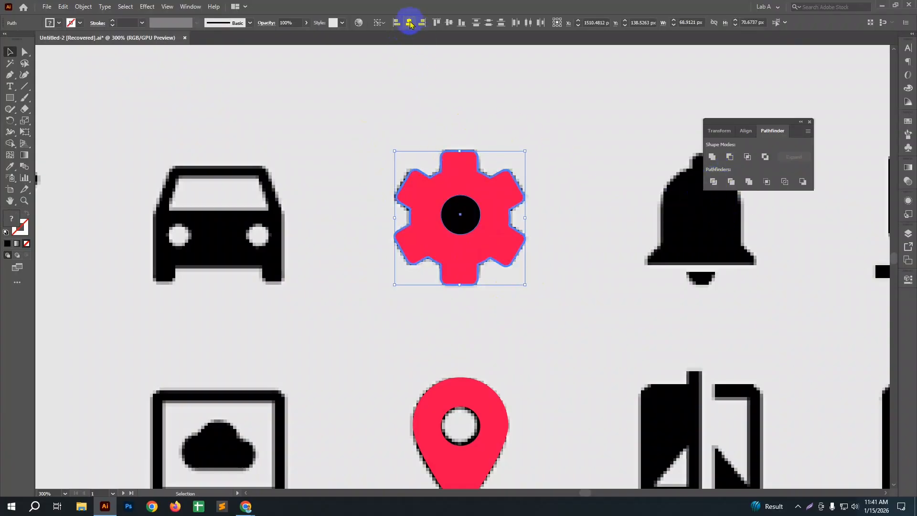
{"action": "left_click", "coordinate": [449, 23]}
{"action": "left_click", "coordinate": [464, 79]}
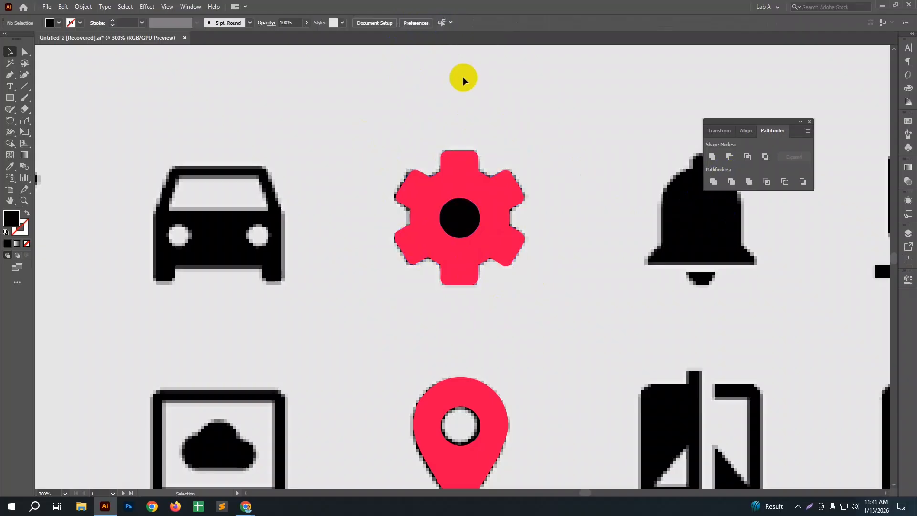
Step: Cut the centred black circle out of the red gear with Minus Front
{"action": "left_click_drag", "start_coordinate": [478, 265], "coordinate": [478, 266]}
{"action": "left_click", "coordinate": [734, 163]}
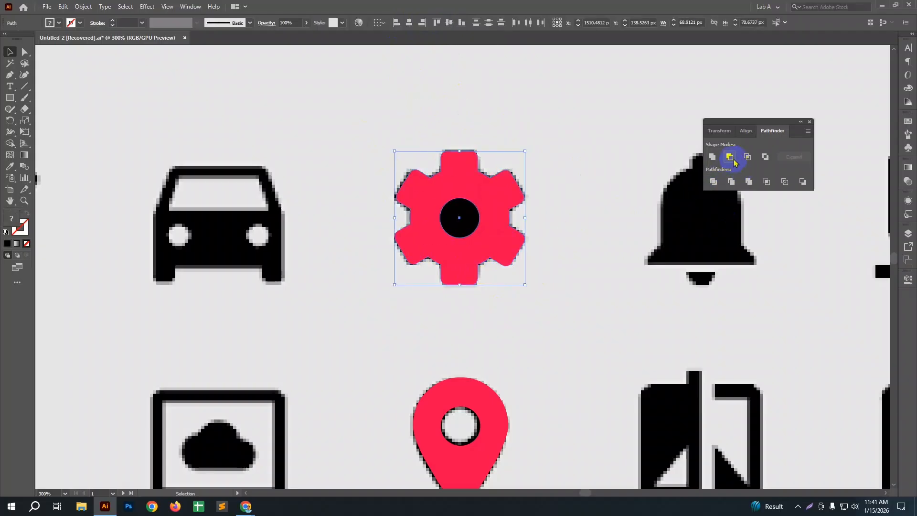
{"action": "left_click", "coordinate": [625, 281]}
Step: Look over the icon sheet for another icon to trace
{"action": "scroll", "coordinate": [625, 280], "scroll_direction": "down", "scroll_amount": 1}
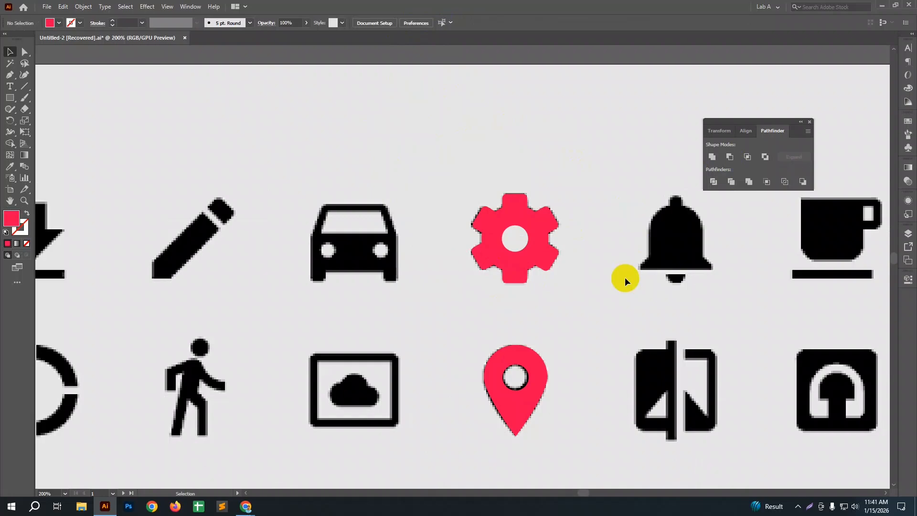
{"action": "scroll", "coordinate": [625, 281], "scroll_direction": "down", "scroll_amount": 5}
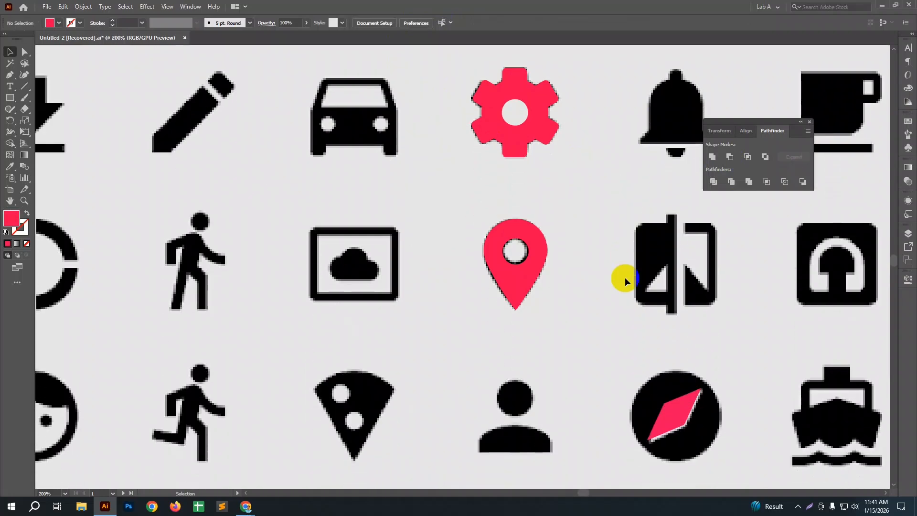
{"action": "scroll", "coordinate": [625, 281], "scroll_direction": "down", "scroll_amount": 4}
{"action": "scroll", "coordinate": [624, 281], "scroll_direction": "down", "scroll_amount": 1}
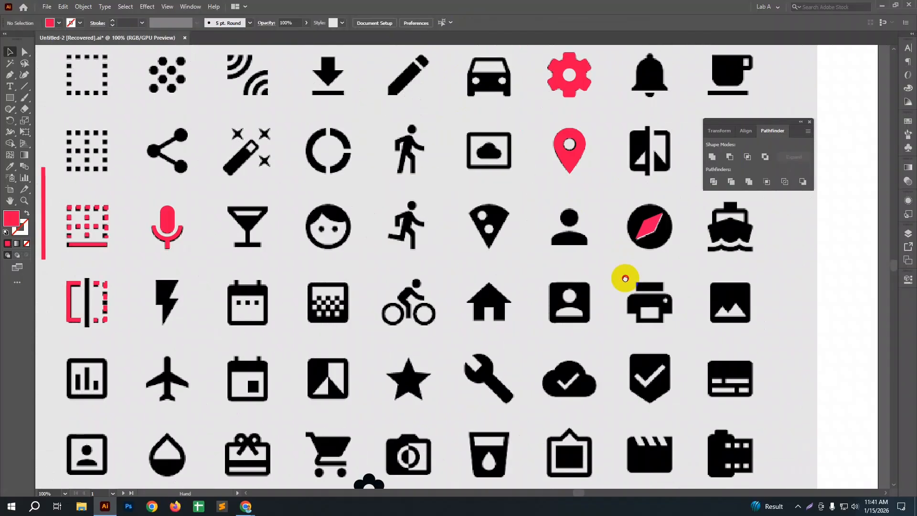
{"action": "left_click_drag", "start_coordinate": [625, 278], "coordinate": [606, 298]}
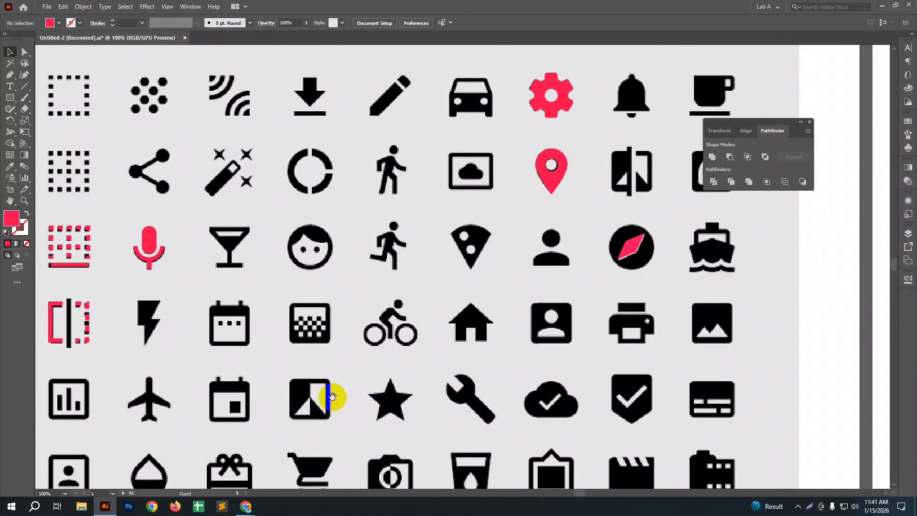
{"action": "left_click_drag", "start_coordinate": [333, 397], "coordinate": [376, 401]}
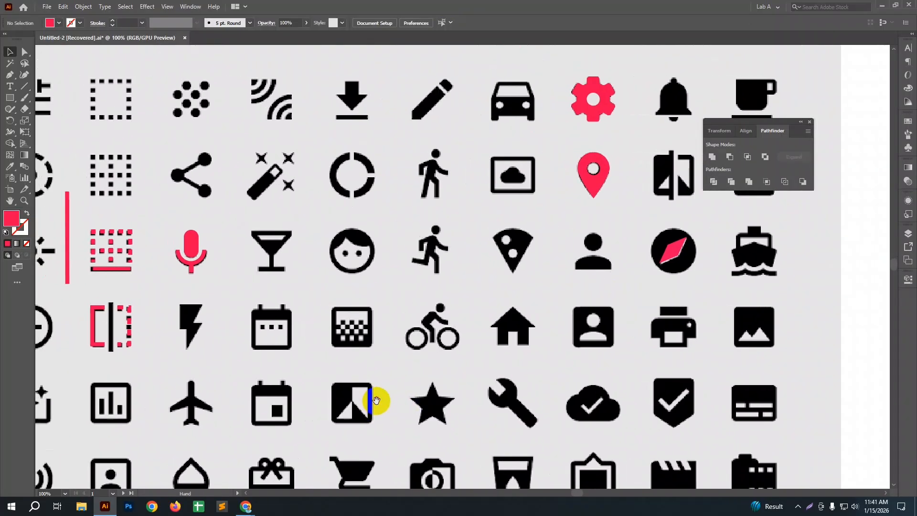
{"action": "left_click_drag", "start_coordinate": [602, 448], "coordinate": [526, 409]}
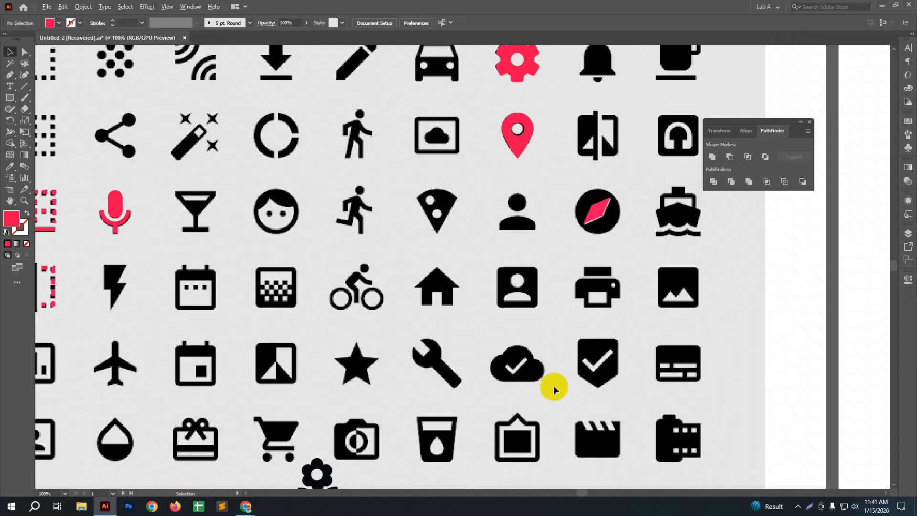
{"action": "scroll", "coordinate": [554, 386], "scroll_direction": "up", "scroll_amount": 1}
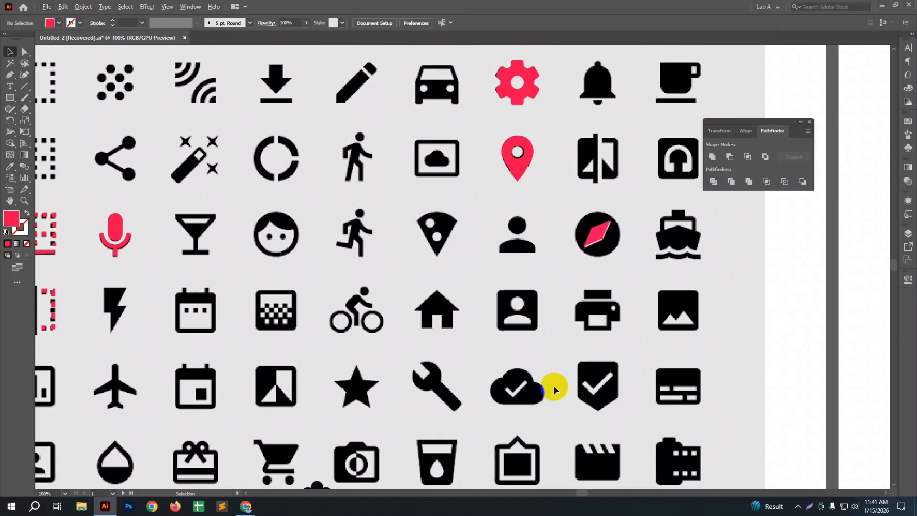
{"action": "scroll", "coordinate": [555, 385], "scroll_direction": "down", "scroll_amount": 3}
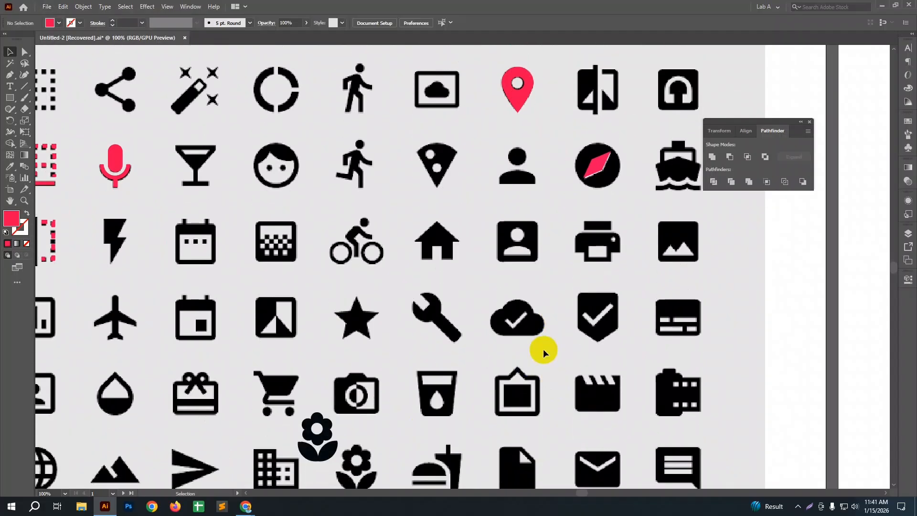
Step: Draw a red square on the cloud icon, enlarge it to about 50 px, round it into a circle and cover the three lobes with copies
{"action": "scroll", "coordinate": [543, 333], "scroll_direction": "up", "scroll_amount": 2}
{"action": "scroll", "coordinate": [543, 334], "scroll_direction": "up", "scroll_amount": 4}
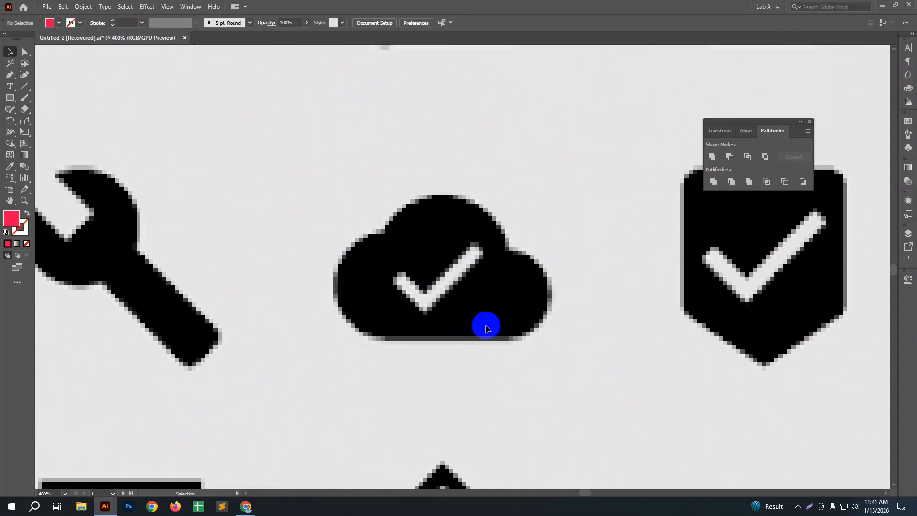
{"action": "scroll", "coordinate": [486, 327], "scroll_direction": "down", "scroll_amount": 2}
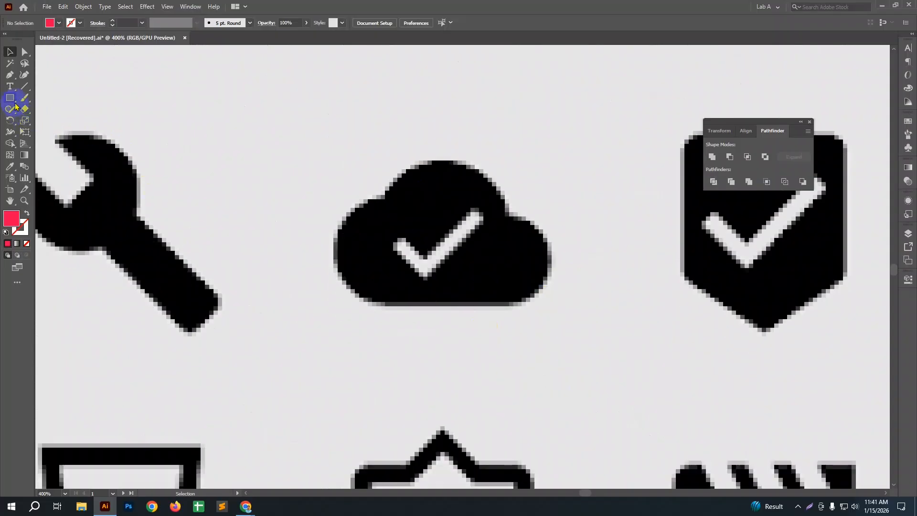
{"action": "left_click_drag", "start_coordinate": [258, 135], "coordinate": [359, 234]}
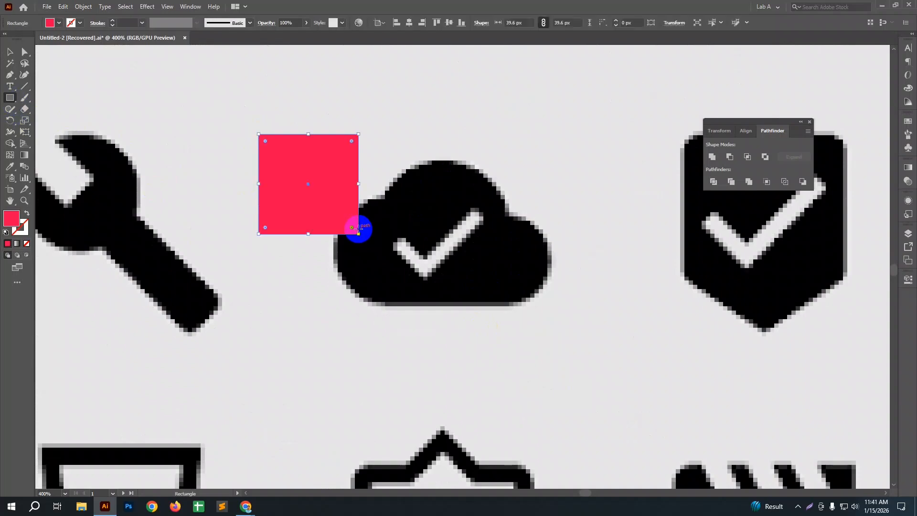
{"action": "key", "text": "v"}
{"action": "left_click_drag", "start_coordinate": [270, 139], "coordinate": [449, 209]}
{"action": "left_click_drag", "start_coordinate": [485, 265], "coordinate": [511, 289]}
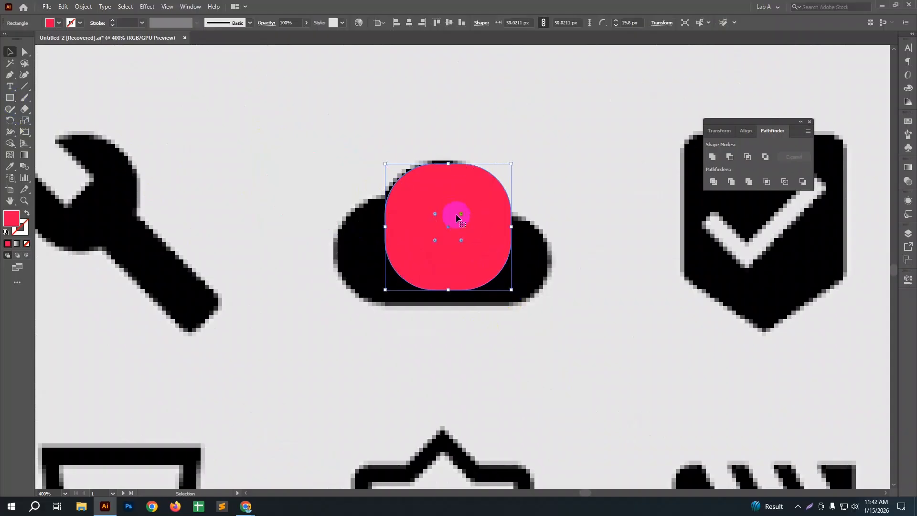
{"action": "left_click_drag", "start_coordinate": [461, 215], "coordinate": [415, 254]}
{"action": "left_click", "coordinate": [463, 370]}
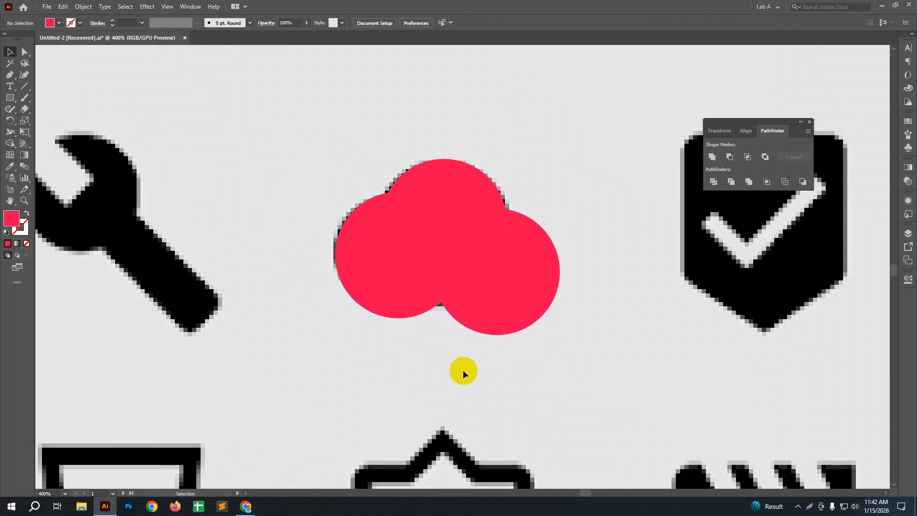
Step: Enlarge the red circle on the cloud's left lobe slightly to close the gap at the cloud's base
{"action": "left_click", "coordinate": [430, 293]}
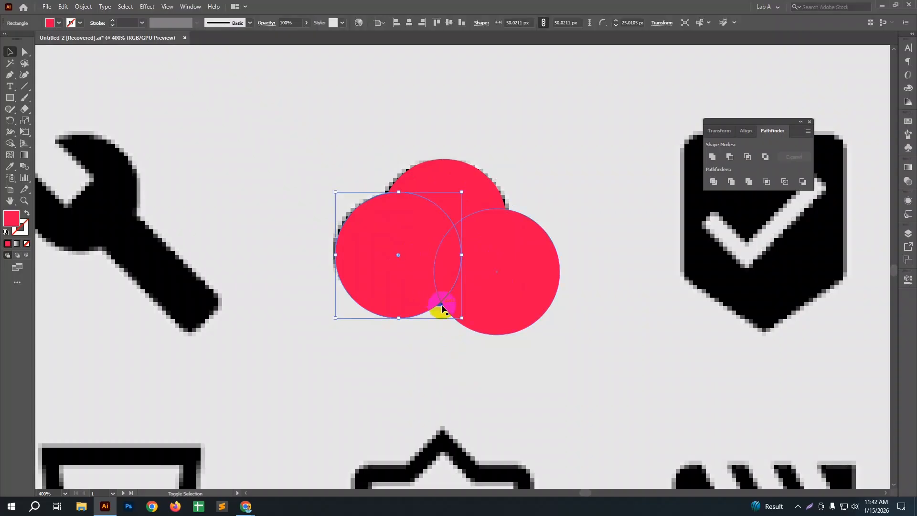
{"action": "left_click_drag", "start_coordinate": [461, 318], "coordinate": [467, 324]}
{"action": "left_click_drag", "start_coordinate": [403, 262], "coordinate": [398, 258]}
{"action": "left_click", "coordinate": [429, 343]}
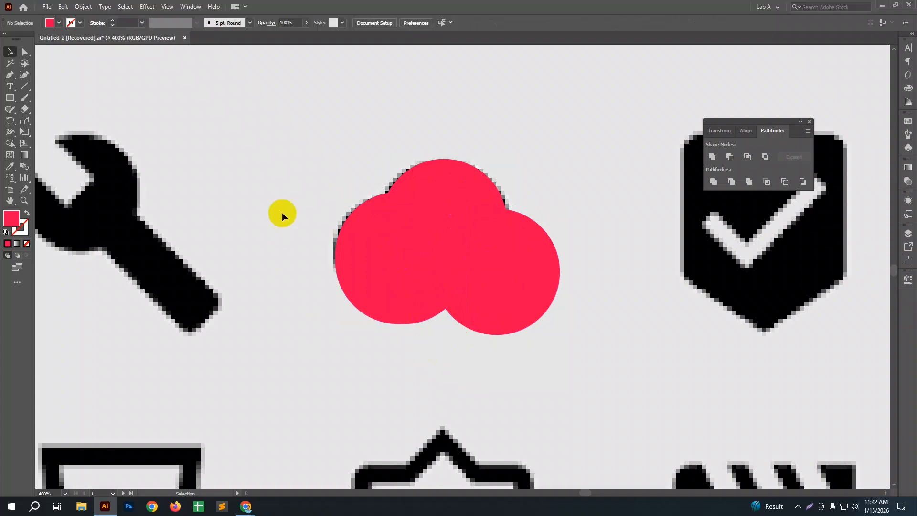
Step: Unite the three red circles into one cloud shape and move it above the cloud icon
{"action": "left_click_drag", "start_coordinate": [527, 330], "coordinate": [528, 332]}
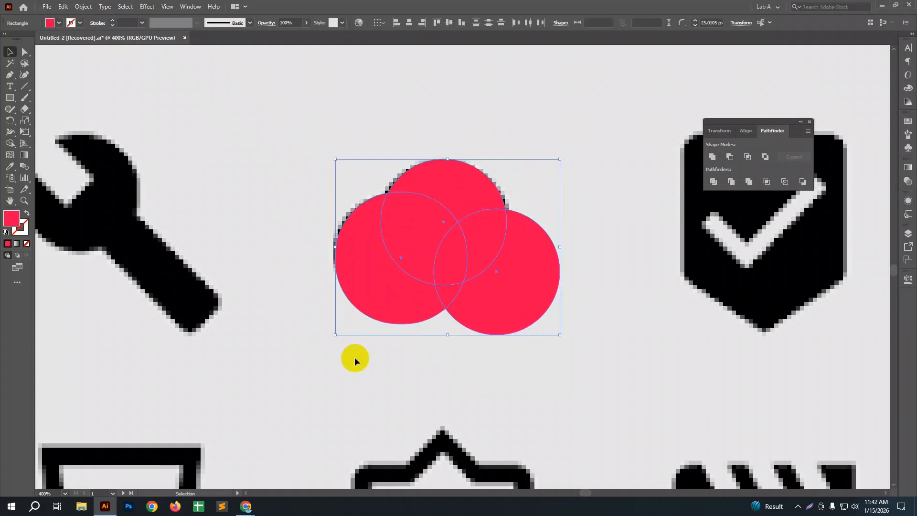
{"action": "left_click", "coordinate": [711, 157]}
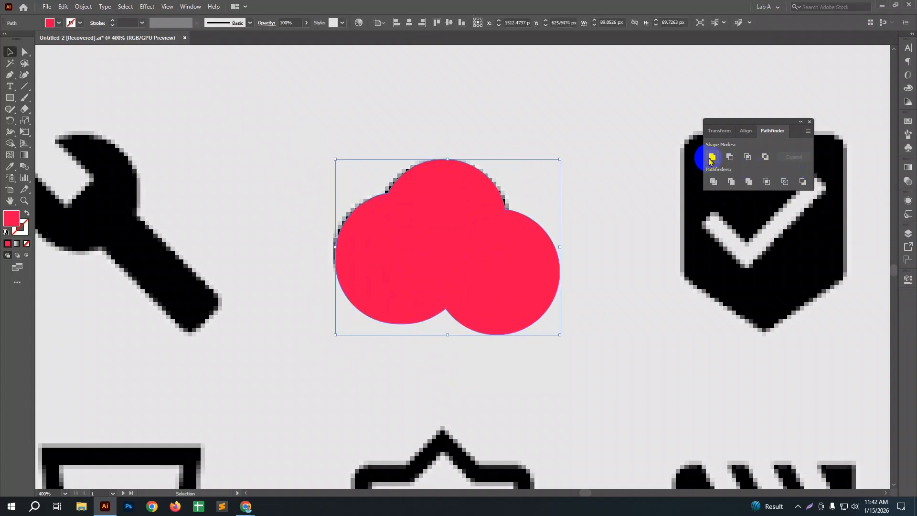
{"action": "left_click_drag", "start_coordinate": [506, 268], "coordinate": [526, 97]}
Step: Draw a rectangle about 111 × 26 px across the red cloud's lower part and fill it with near-black
{"action": "scroll", "coordinate": [540, 237], "scroll_direction": "up", "scroll_amount": 3}
{"action": "left_click", "coordinate": [10, 97]}
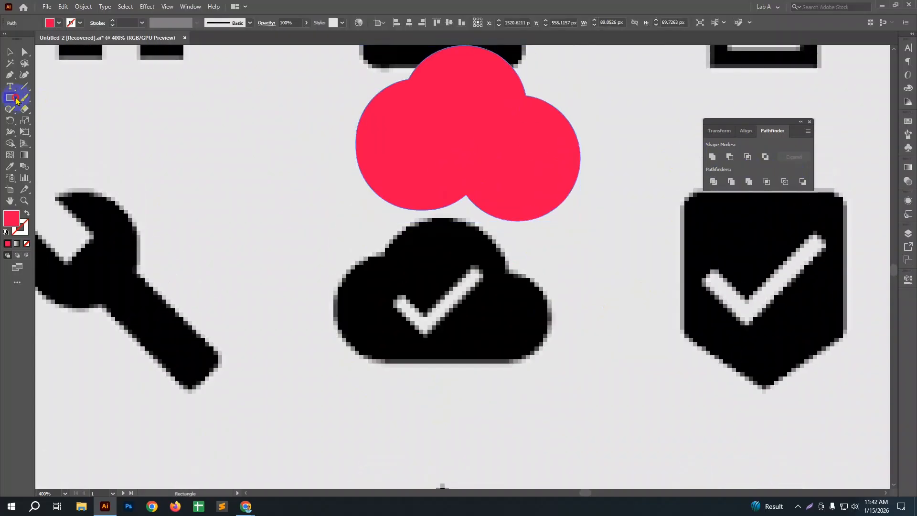
{"action": "left_click_drag", "start_coordinate": [333, 175], "coordinate": [613, 239]}
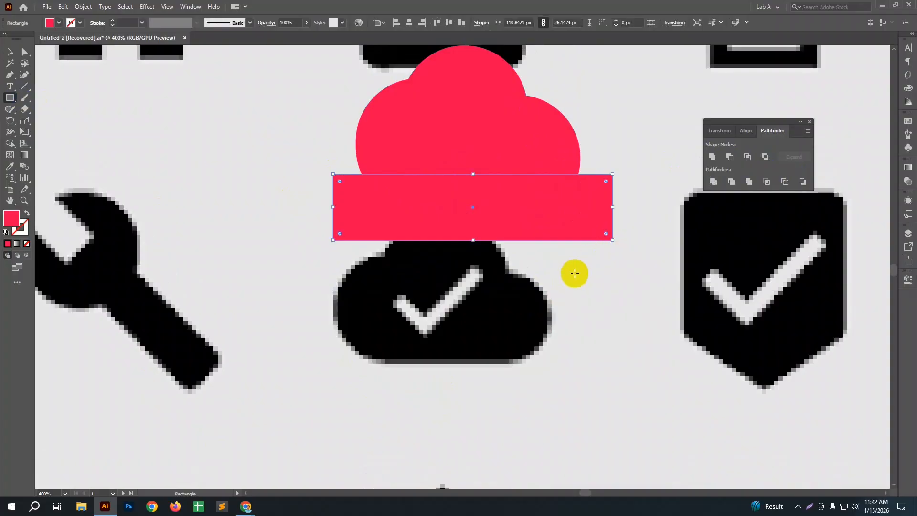
{"action": "double_click", "coordinate": [15, 219]}
{"action": "left_click", "coordinate": [296, 211]}
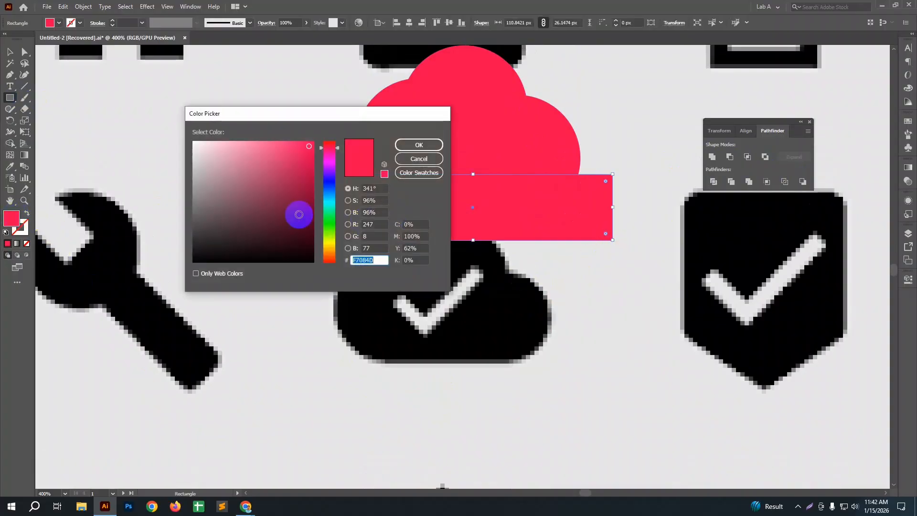
{"action": "left_click", "coordinate": [284, 257]}
{"action": "left_click", "coordinate": [403, 146]}
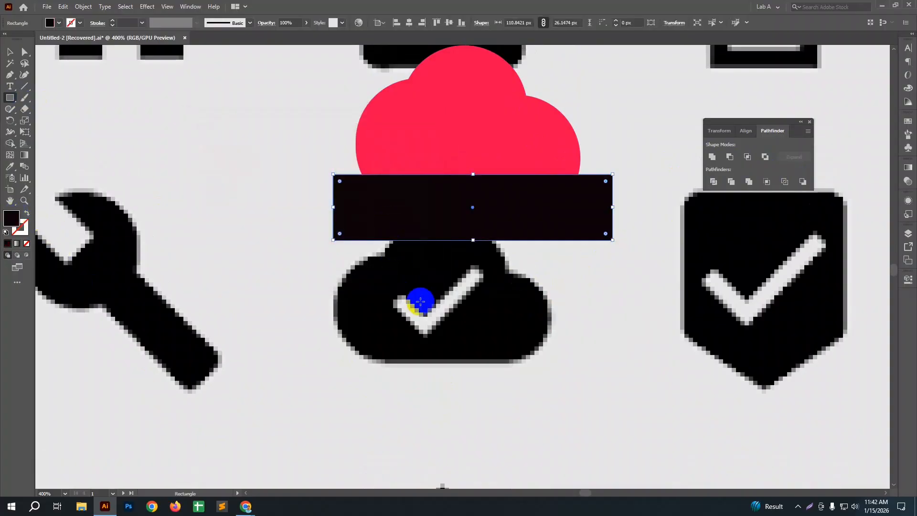
Step: Cut the near-black rectangle out of the red cloud with Minus Front and position the trimmed cloud just above the cloud icon
{"action": "key", "text": "v"}
{"action": "scroll", "coordinate": [419, 301], "scroll_direction": "up", "scroll_amount": 2}
{"action": "left_click_drag", "start_coordinate": [526, 332], "coordinate": [478, 245]}
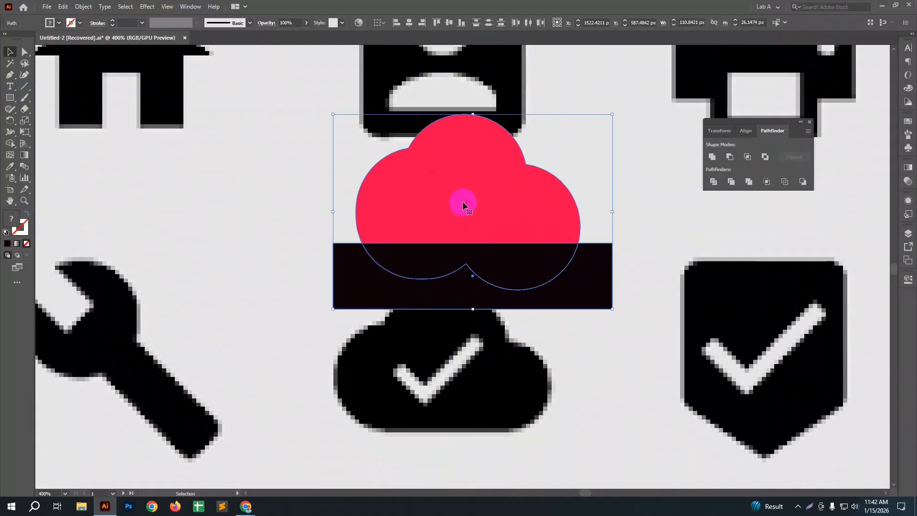
{"action": "left_click", "coordinate": [729, 158]}
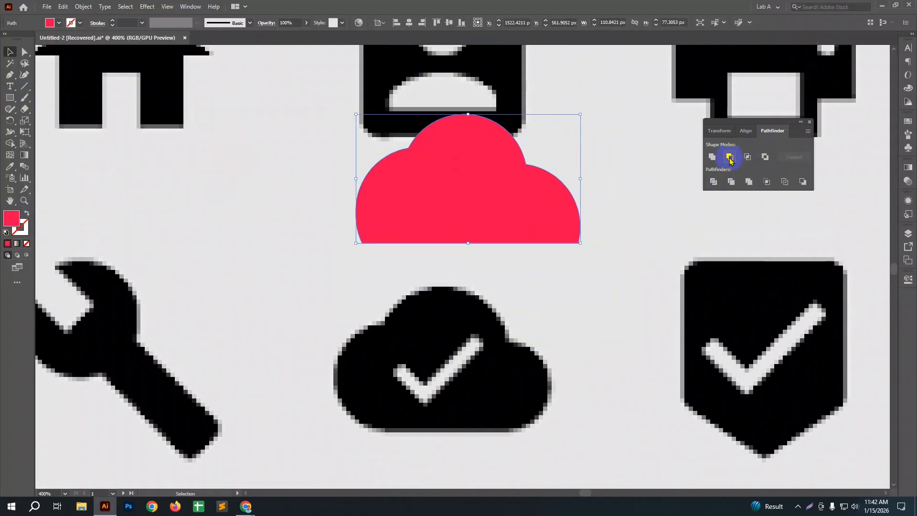
{"action": "left_click", "coordinate": [629, 299]}
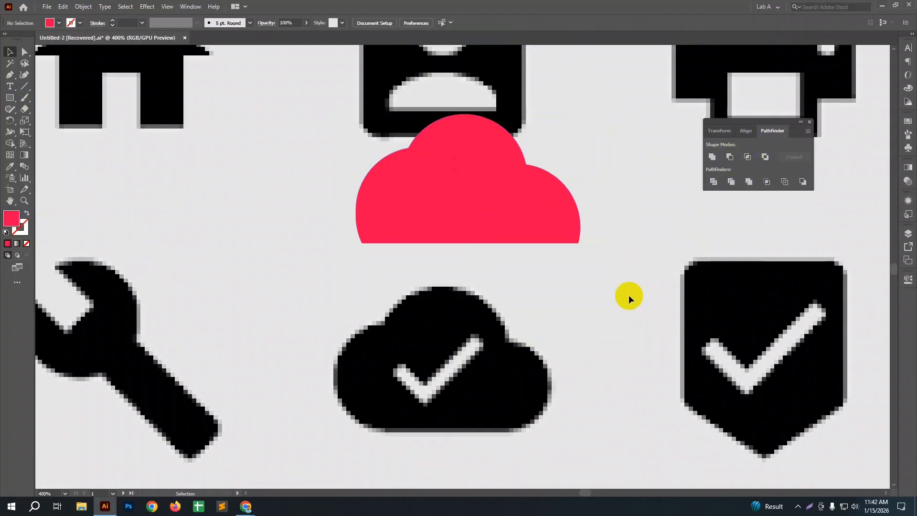
{"action": "left_click_drag", "start_coordinate": [501, 220], "coordinate": [483, 396]}
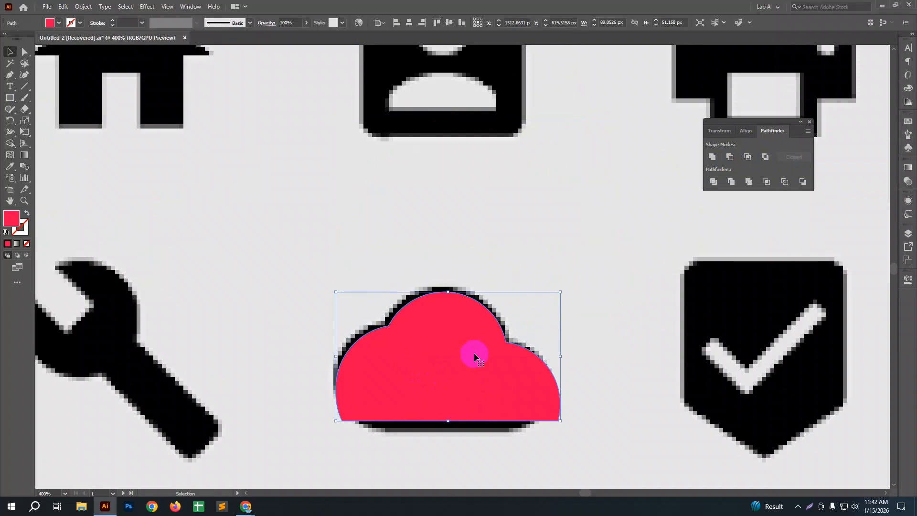
{"action": "left_click_drag", "start_coordinate": [474, 354], "coordinate": [481, 206]}
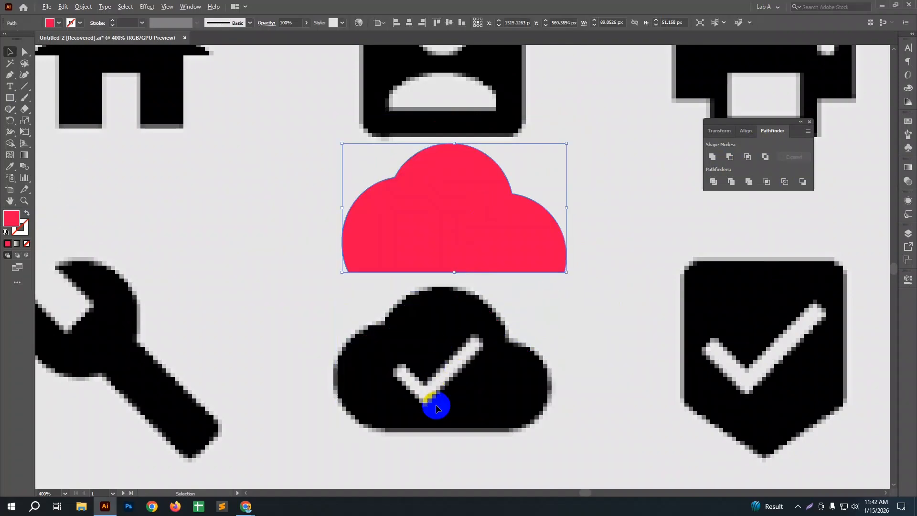
Step: Draw a thin red bar, rotate it diagonally and fit it over the checkmark's short stroke at about 5 × 18 px
{"action": "scroll", "coordinate": [436, 407], "scroll_direction": "up", "scroll_amount": 3}
{"action": "left_click", "coordinate": [18, 100]}
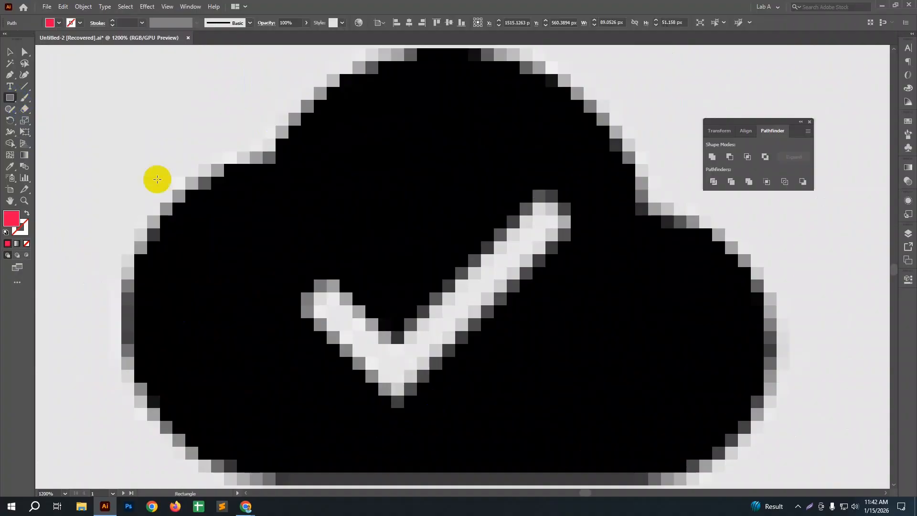
{"action": "left_click_drag", "start_coordinate": [354, 146], "coordinate": [389, 271]}
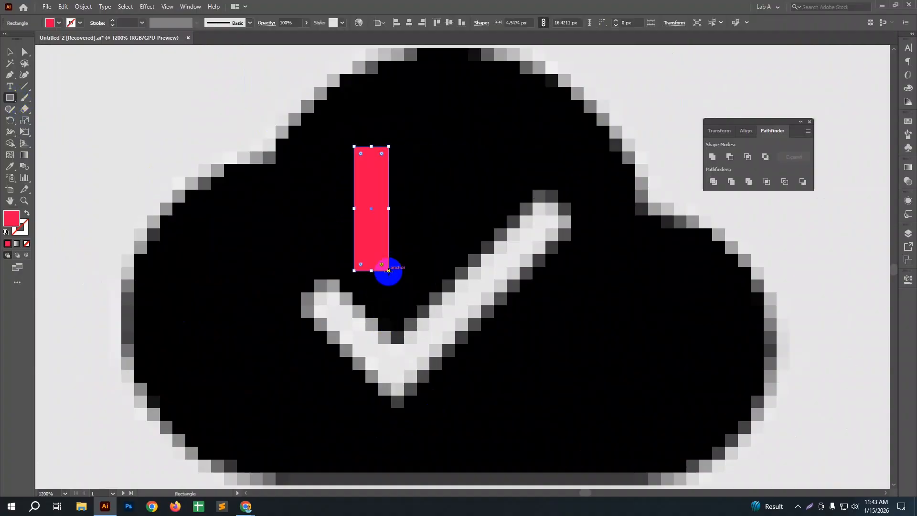
{"action": "key", "text": "v"}
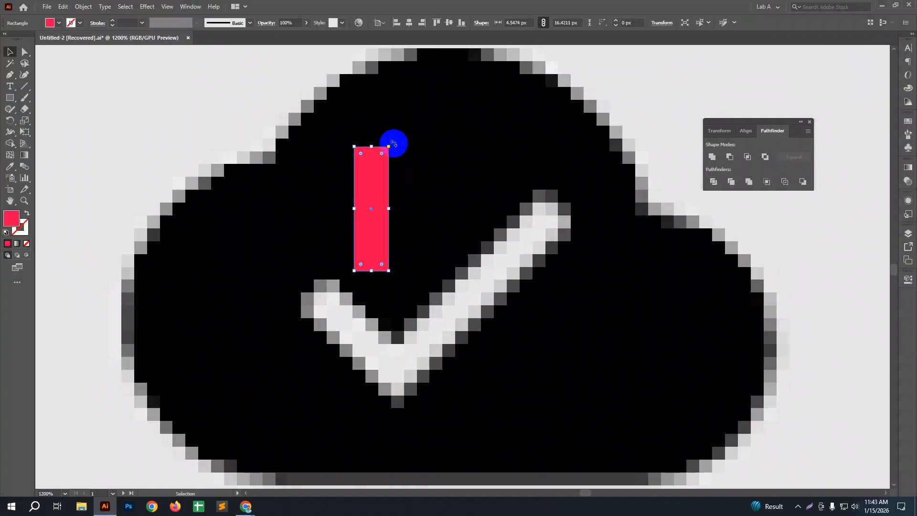
{"action": "left_click_drag", "start_coordinate": [390, 143], "coordinate": [343, 176]}
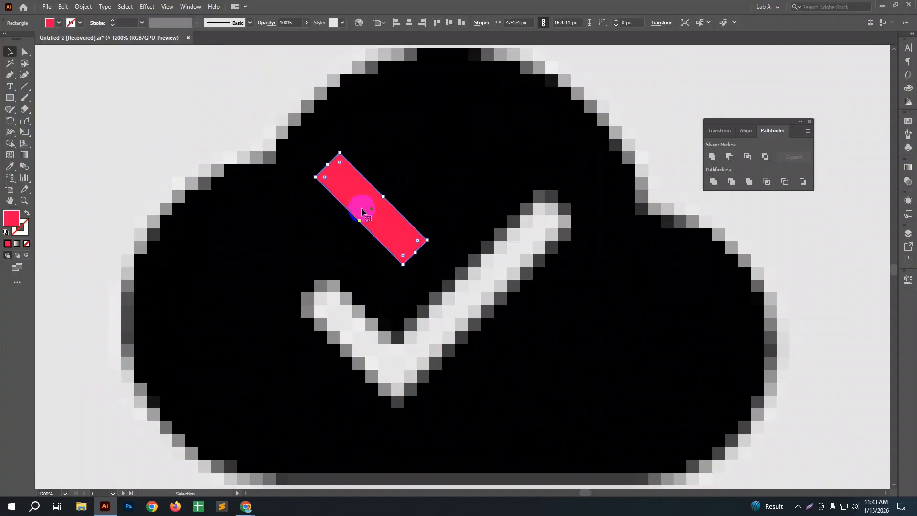
{"action": "mouse_move", "coordinate": [361, 207]}
{"action": "left_mouse_down"}
{"action": "mouse_move", "coordinate": [340, 324]}
{"action": "mouse_move", "coordinate": [376, 373]}
{"action": "mouse_move", "coordinate": [407, 386]}
{"action": "left_mouse_up"}
{"action": "left_click_drag", "start_coordinate": [371, 329], "coordinate": [374, 325]}
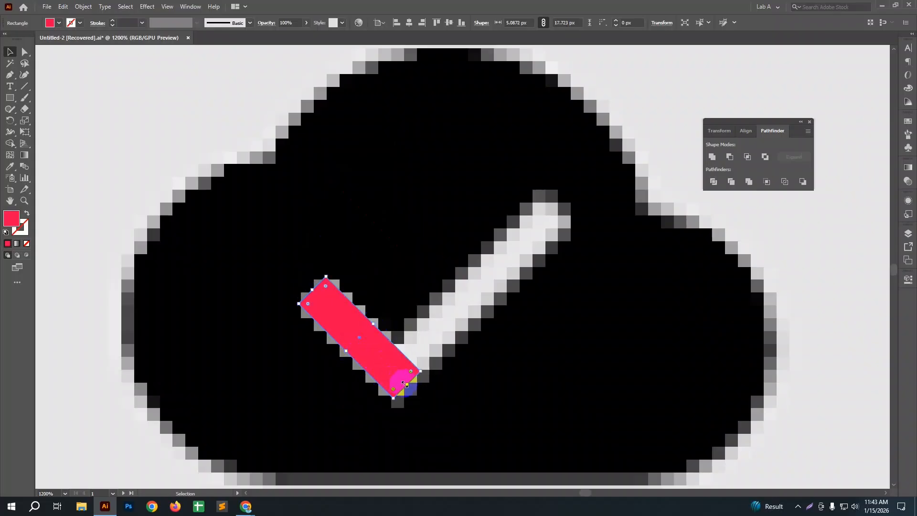
Step: Duplicate the red bar, turn the copy perpendicular to the original and stretch it over the checkmark's long stroke
{"action": "left_click_drag", "start_coordinate": [407, 384], "coordinate": [430, 327]}
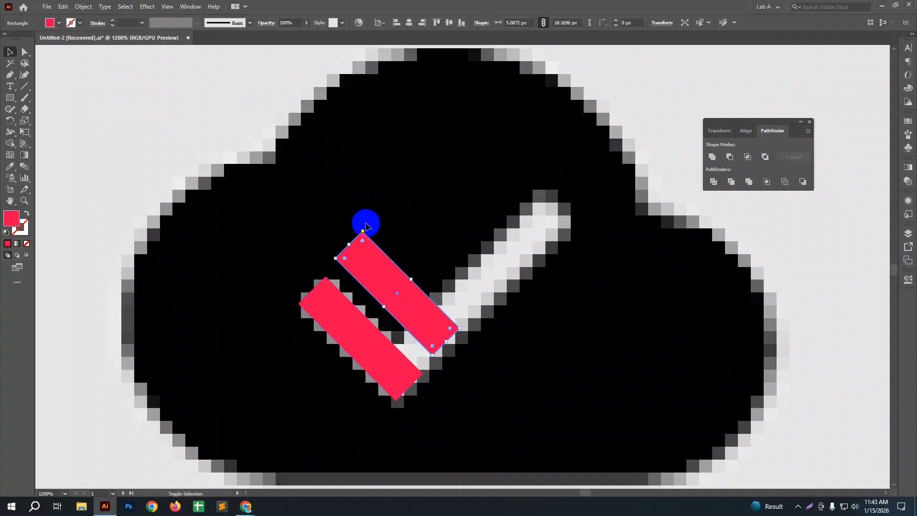
{"action": "left_click_drag", "start_coordinate": [364, 228], "coordinate": [419, 359]}
{"action": "left_click_drag", "start_coordinate": [479, 290], "coordinate": [555, 213]}
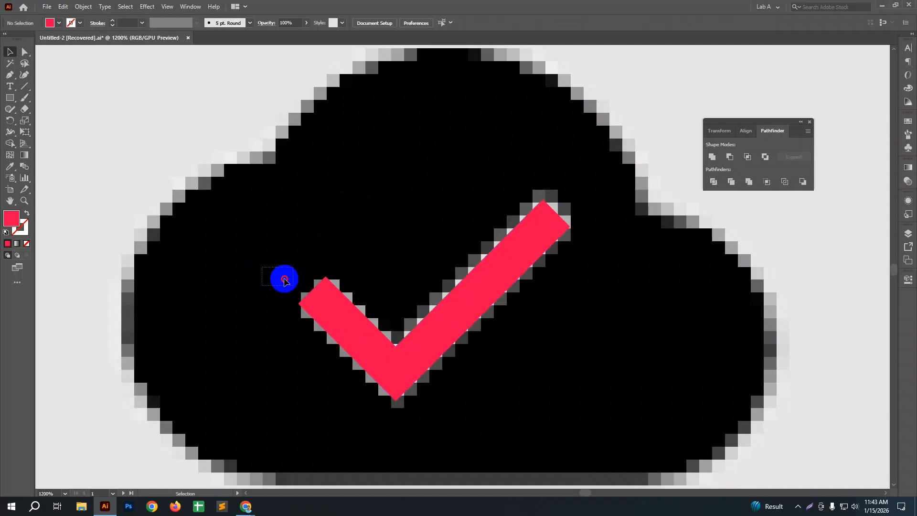
Step: Unite the two red bars into one checkmark shape and fill it with near-black
{"action": "left_click", "coordinate": [389, 361], "text": "shift"}
{"action": "scroll", "coordinate": [518, 250], "scroll_direction": "down", "scroll_amount": 4}
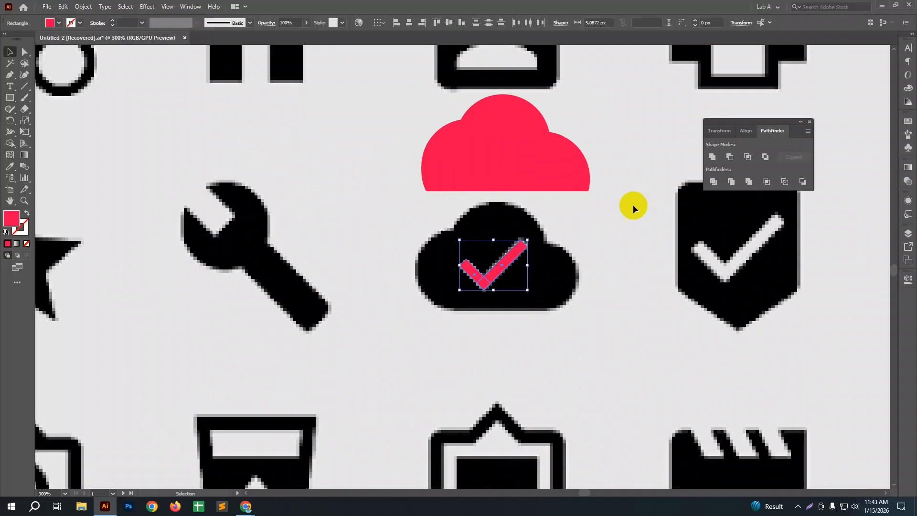
{"action": "left_click", "coordinate": [712, 157]}
{"action": "double_click", "coordinate": [16, 219]}
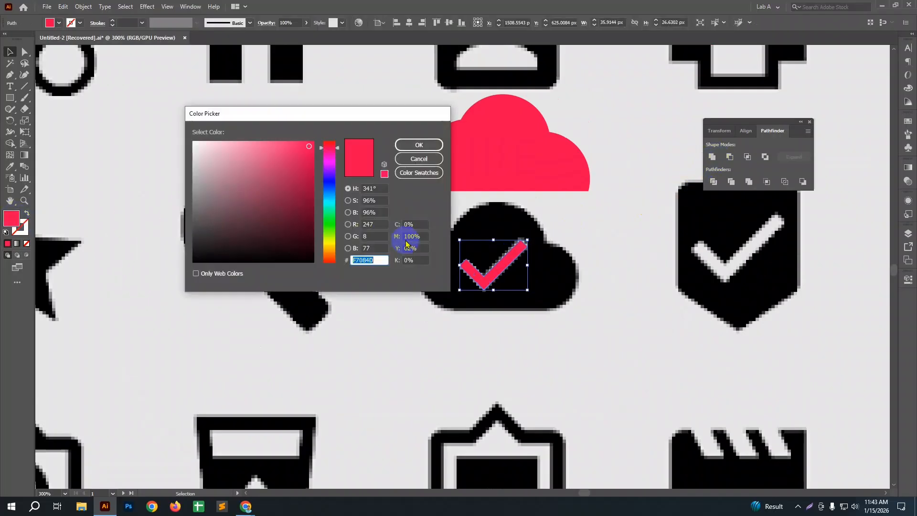
{"action": "left_click", "coordinate": [286, 219]}
{"action": "left_click", "coordinate": [414, 145]}
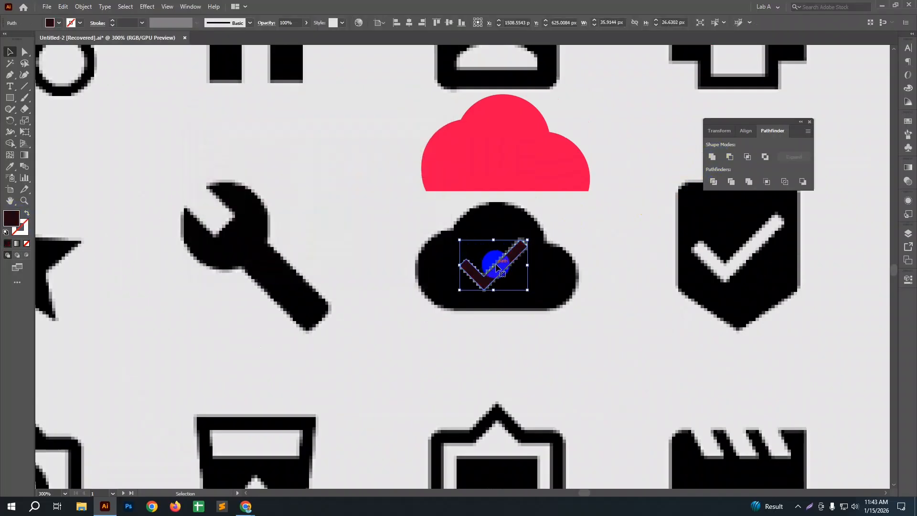
Step: Move the near-black checkmark onto the middle of the red cloud and cut it out with Minus Front
{"action": "left_click_drag", "start_coordinate": [499, 269], "coordinate": [514, 166]}
{"action": "left_click_drag", "start_coordinate": [508, 165], "coordinate": [508, 165]}
{"action": "left_click", "coordinate": [554, 221]}
{"action": "left_click", "coordinate": [444, 139]}
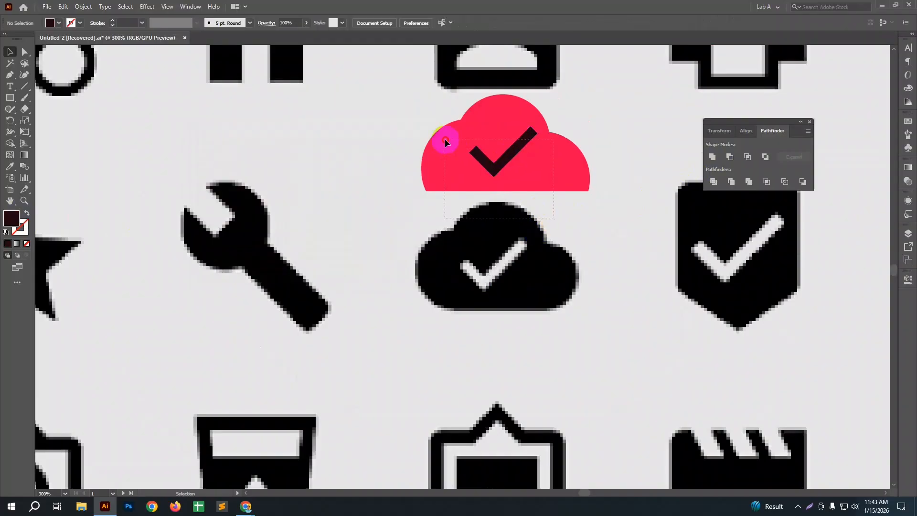
{"action": "left_click", "coordinate": [730, 157]}
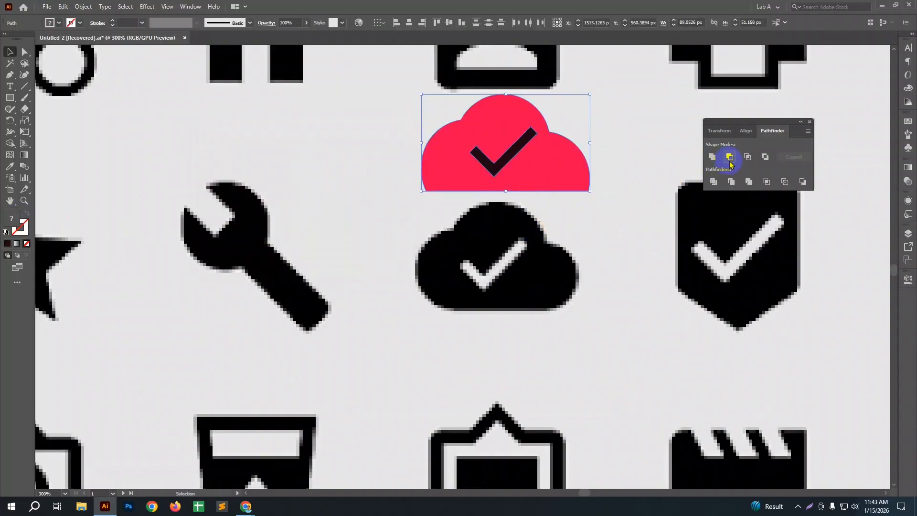
Step: Move the red cloud with its checkmark cutout over the black cloud icon on the sheet
{"action": "left_click", "coordinate": [594, 226]}
{"action": "left_click", "coordinate": [542, 179]}
{"action": "left_click_drag", "start_coordinate": [538, 166], "coordinate": [528, 277]}
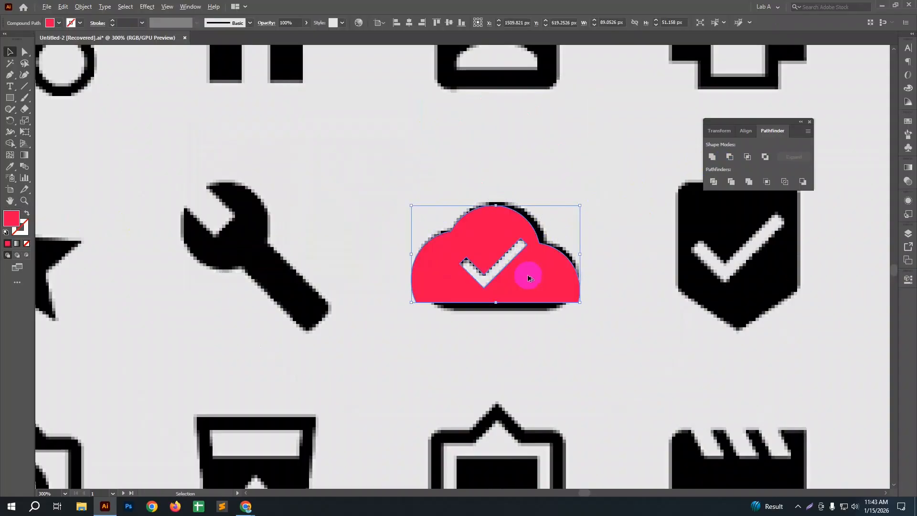
Step: Draw a red rectangle over the ship icon's hull and narrow it to about 71 × 40 px to match the hull's width
{"action": "scroll", "coordinate": [527, 274], "scroll_direction": "down", "scroll_amount": 3}
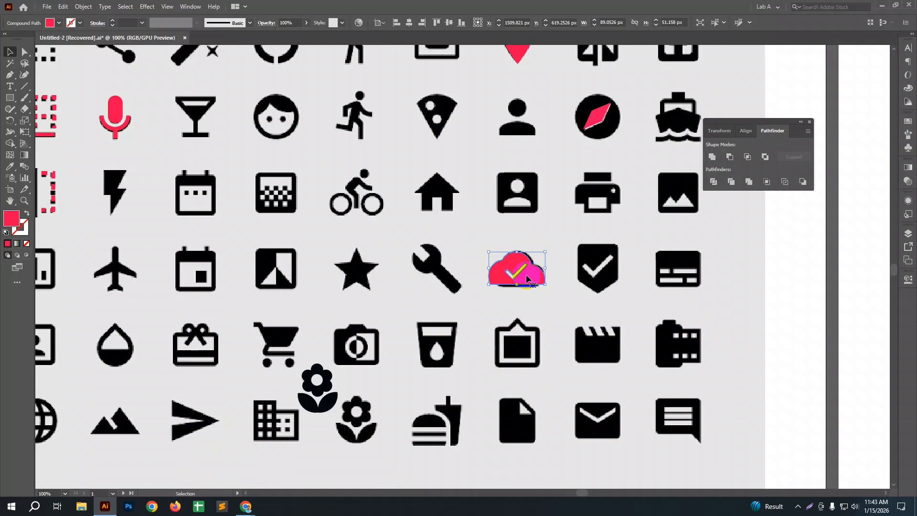
{"action": "left_click_drag", "start_coordinate": [646, 232], "coordinate": [493, 302]}
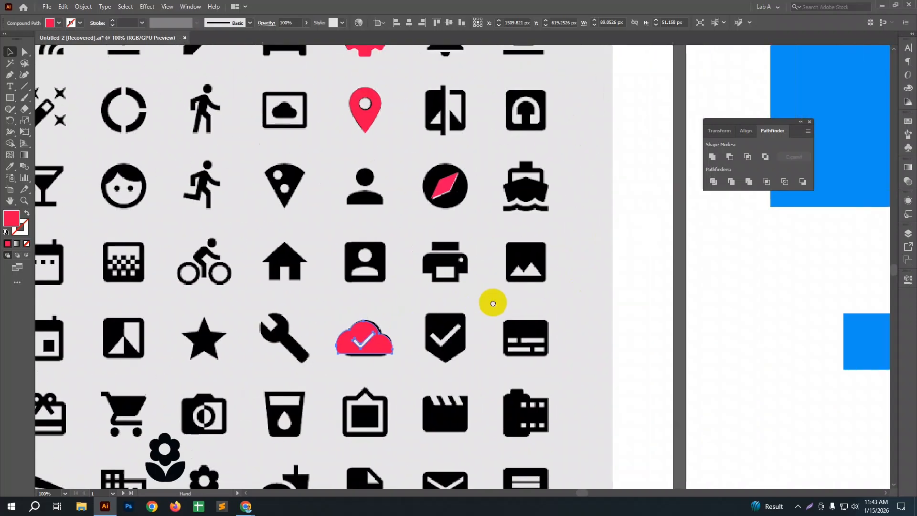
{"action": "scroll", "coordinate": [536, 180], "scroll_direction": "up", "scroll_amount": 5}
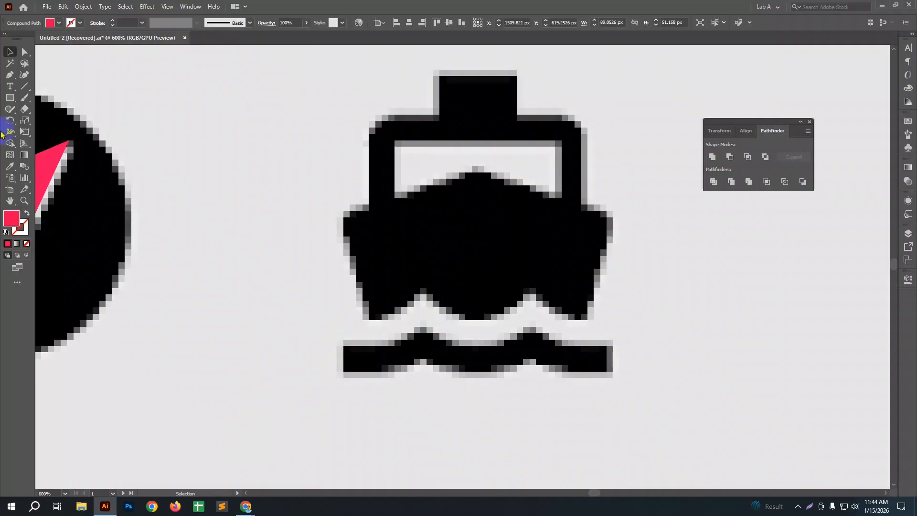
{"action": "left_click", "coordinate": [10, 99]}
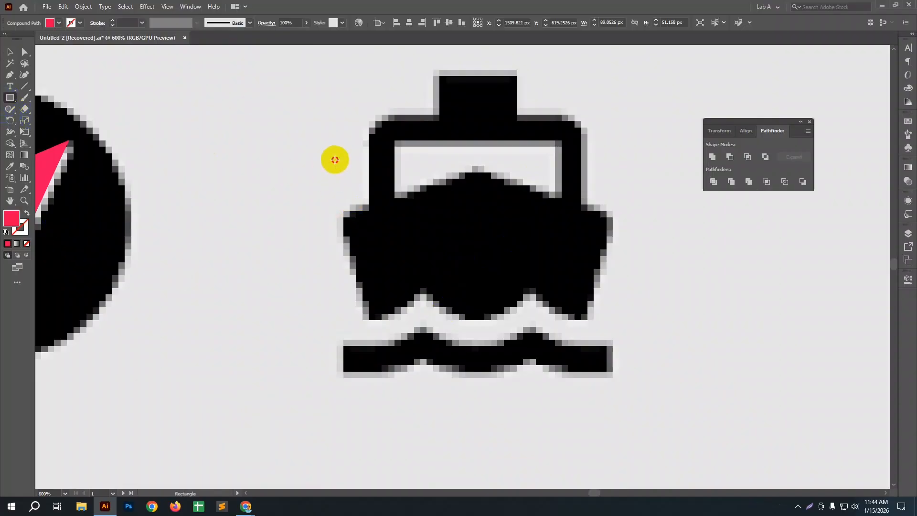
{"action": "left_click", "coordinate": [332, 158]}
{"action": "left_click", "coordinate": [258, 173]}
{"action": "left_click_drag", "start_coordinate": [332, 171], "coordinate": [612, 321]}
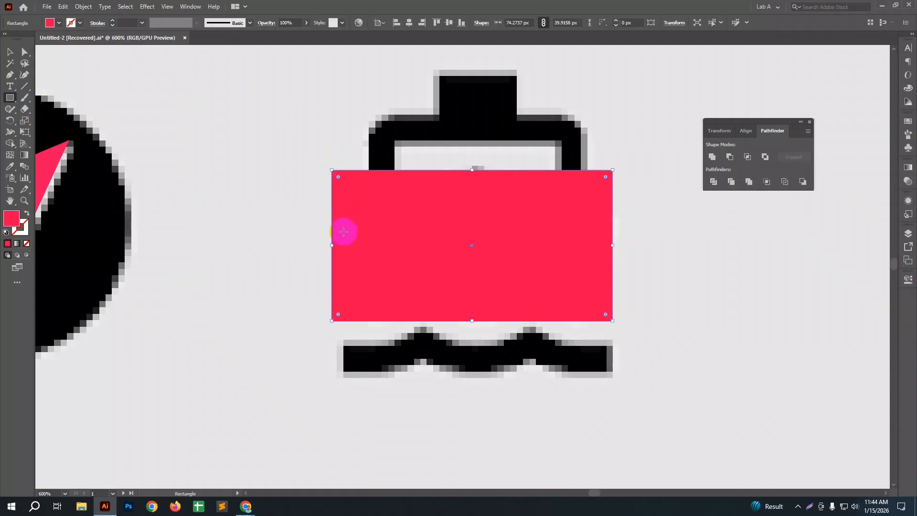
{"action": "left_click_drag", "start_coordinate": [333, 245], "coordinate": [346, 248]}
{"action": "key", "text": "ctrl+z"}
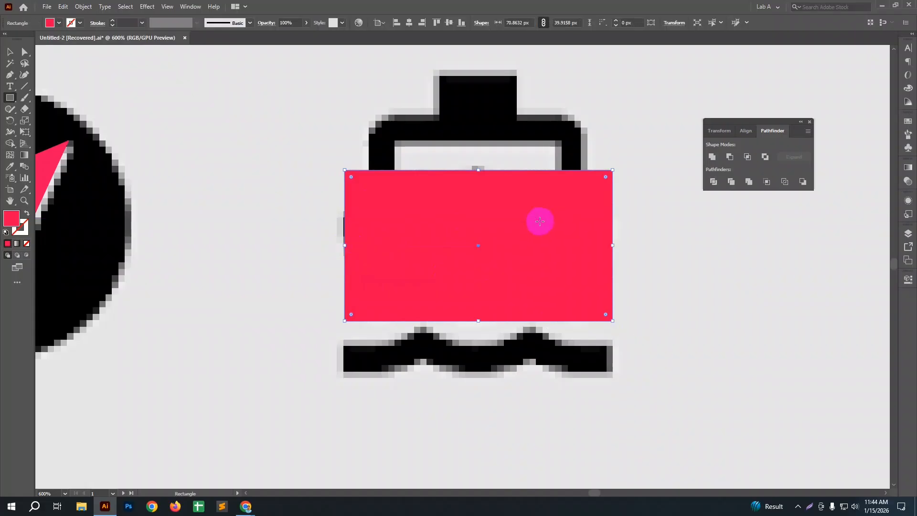
{"action": "key", "text": "a"}
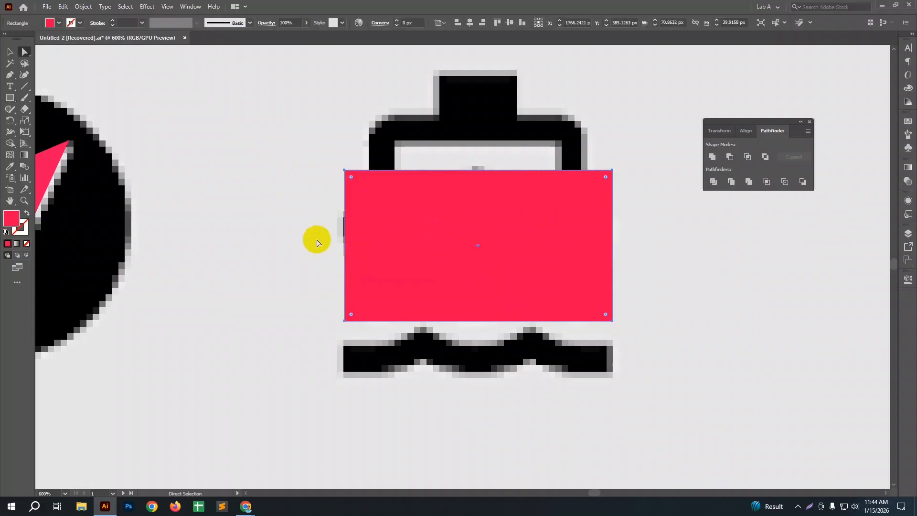
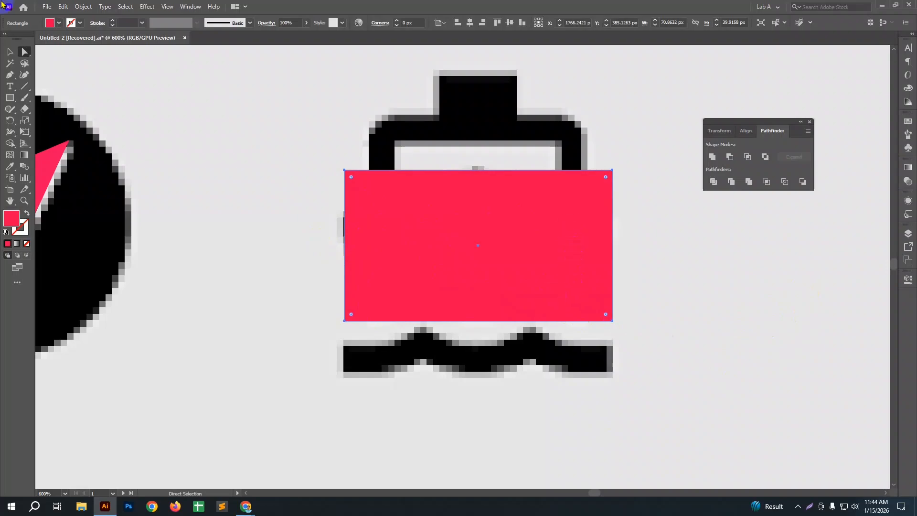
Step: Switch to the Add Anchor Point tool to edit the red rectangle over the ship's hull
{"action": "left_click_drag", "start_coordinate": [7, 79], "coordinate": [56, 91]}
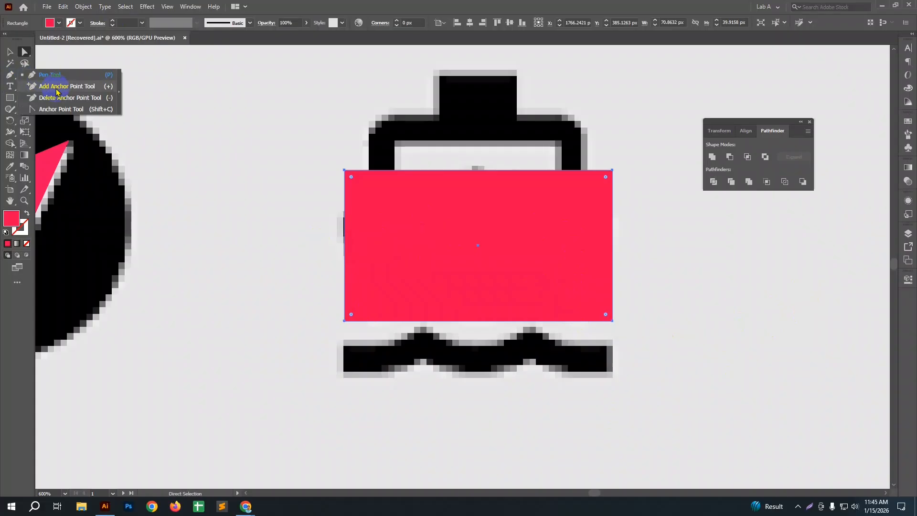
{"action": "left_click_drag", "start_coordinate": [56, 90], "coordinate": [56, 91]}
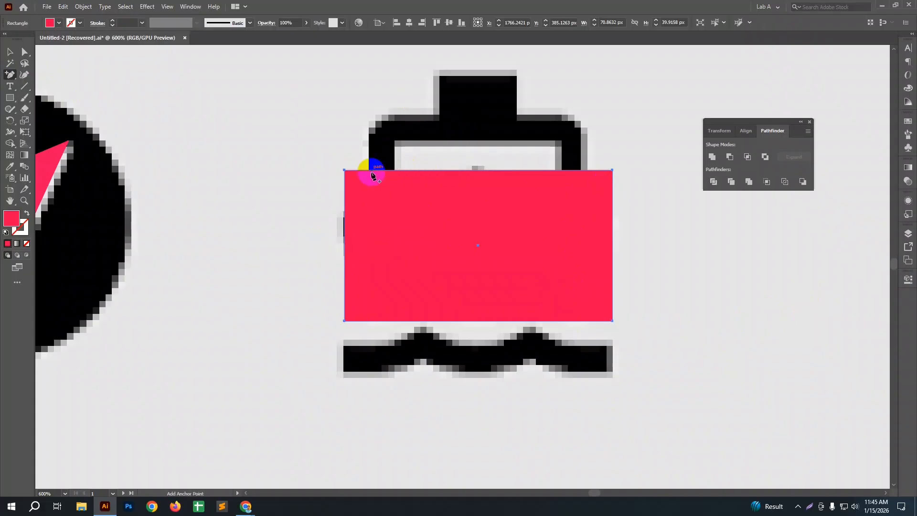
{"action": "left_click", "coordinate": [410, 171]}
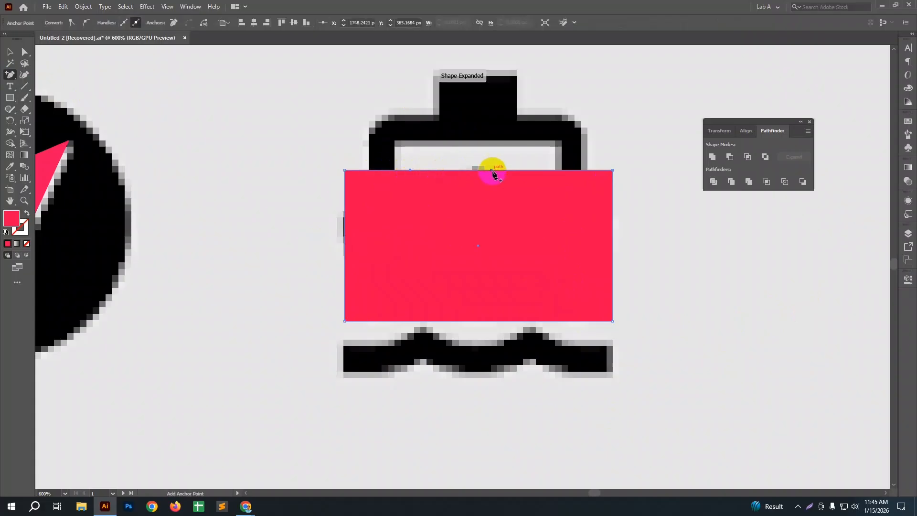
{"action": "left_click", "coordinate": [496, 170]}
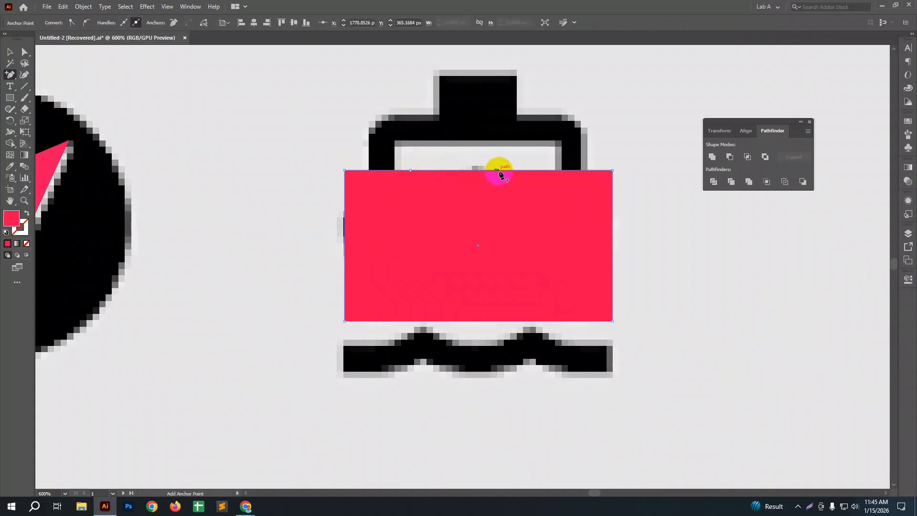
{"action": "left_click", "coordinate": [560, 171]}
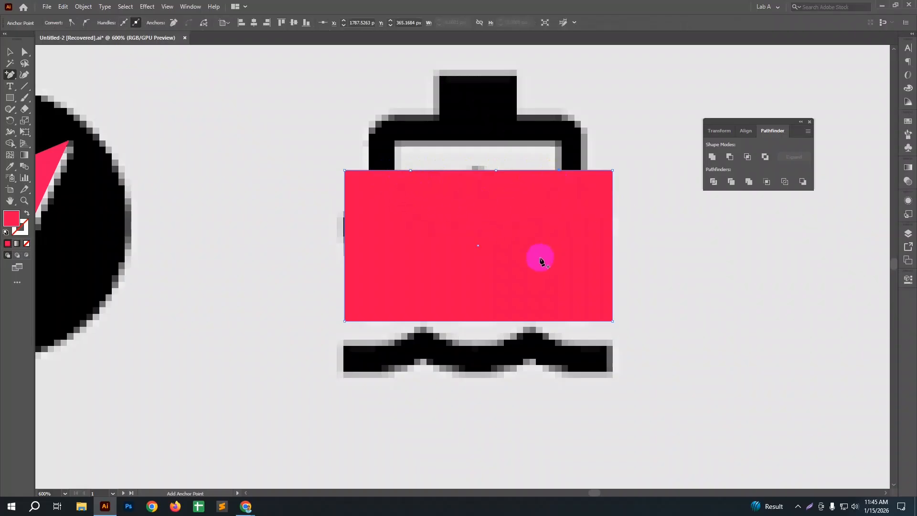
{"action": "key", "text": "ctrl"}
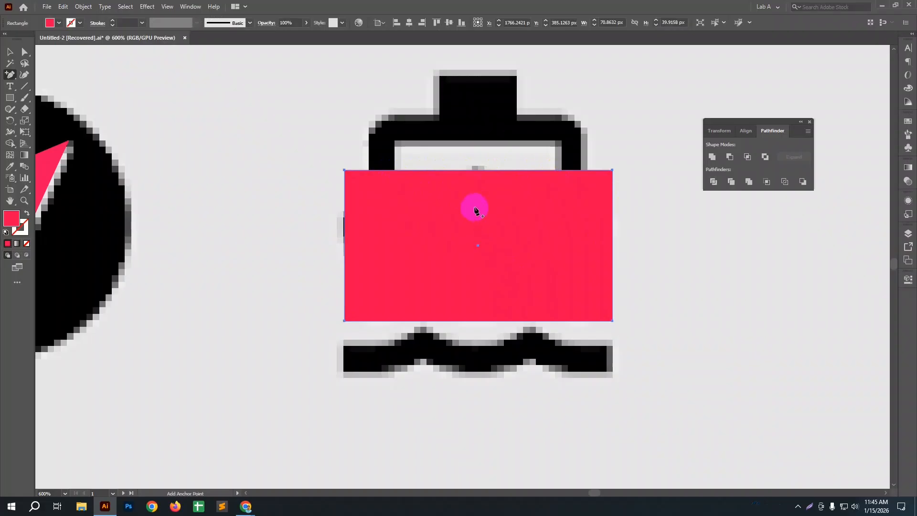
Step: Add an anchor point at the midpoint of the red rectangle's top edge
{"action": "left_click", "coordinate": [476, 171]}
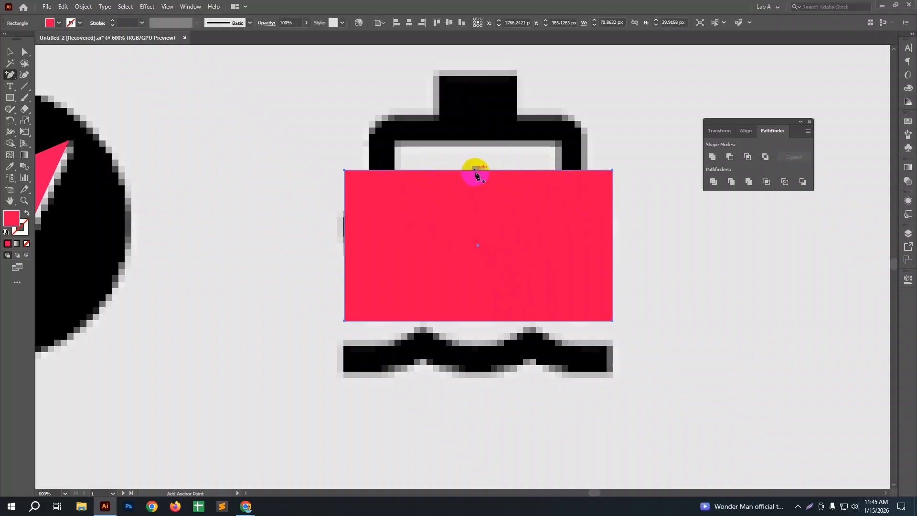
{"action": "left_click", "coordinate": [478, 174]}
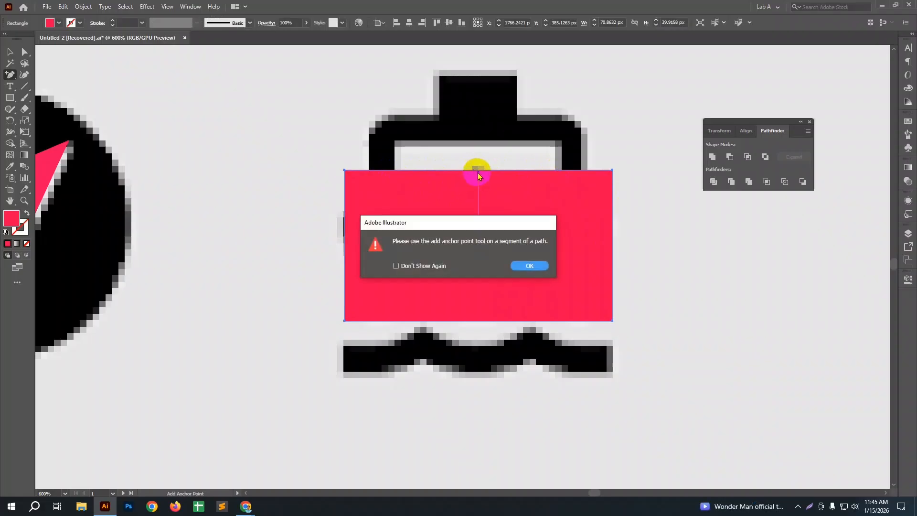
{"action": "left_click", "coordinate": [528, 267]}
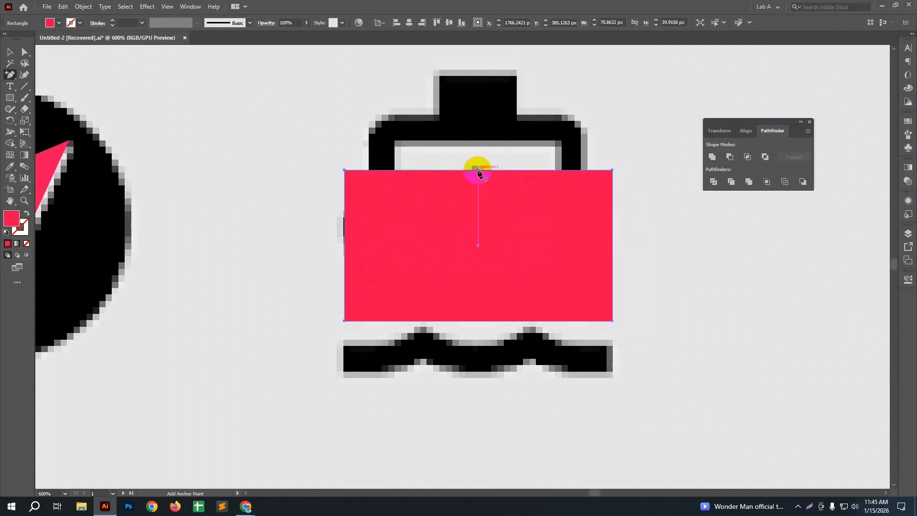
{"action": "left_click", "coordinate": [479, 171]}
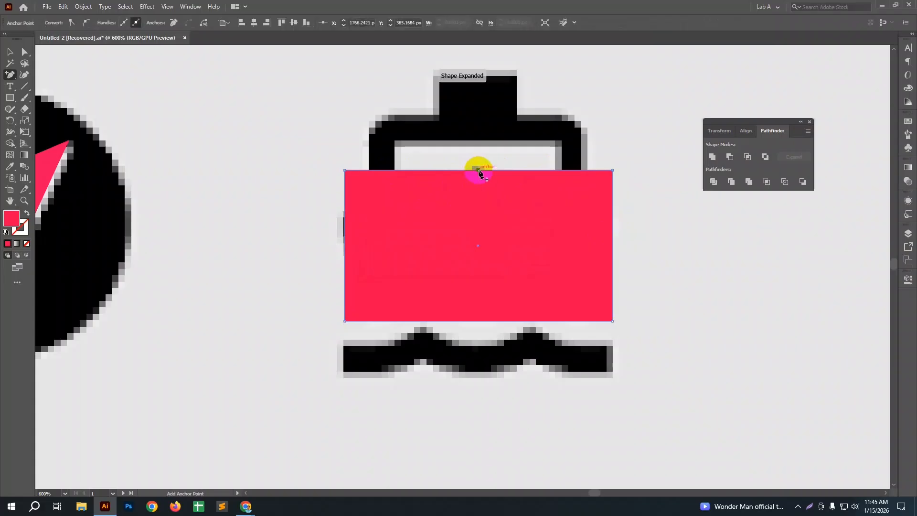
Step: Lower the red rectangle's top-left corner point by about 11 px to match the slope of the ship's deck
{"action": "left_click", "coordinate": [24, 52]}
{"action": "left_click", "coordinate": [366, 215]}
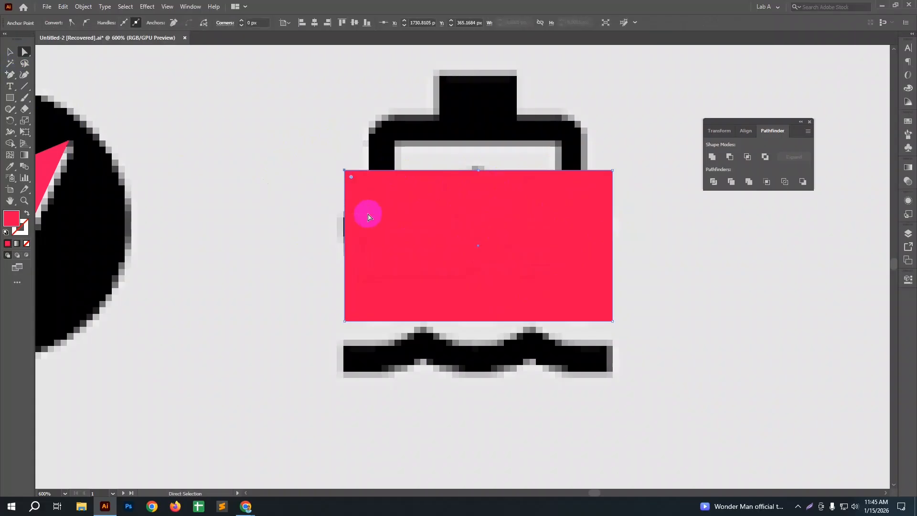
{"action": "key", "text": "Down"}
{"action": "key", "text": "Down"}
{"action": "key", "text": "Down"}
{"action": "key", "text": "Down"}
{"action": "key", "text": "Down"}
{"action": "key", "text": "Down"}
{"action": "key", "text": "Down"}
{"action": "key", "text": "Down"}
{"action": "key", "text": "Down"}
{"action": "key", "text": "Down"}
{"action": "key", "text": "Down"}
{"action": "key", "text": "Down"}
{"action": "key", "text": "Down"}
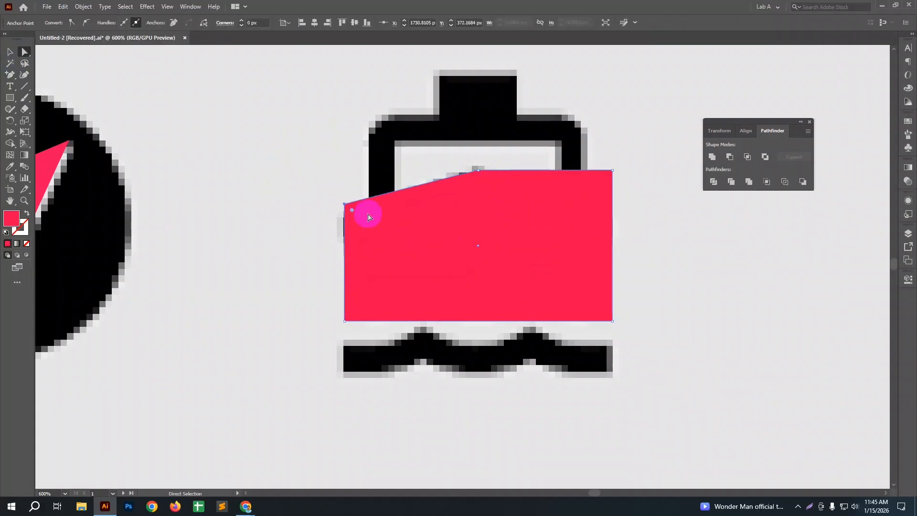
{"action": "key", "text": "Up"}
{"action": "key", "text": "Up"}
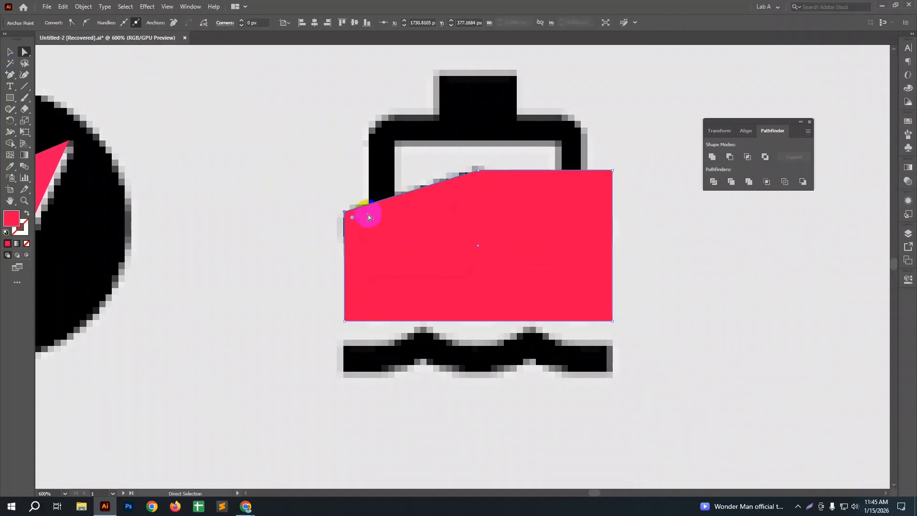
Step: Lower the top-right corner point by about 11 px to mirror the slope on the left
{"action": "left_click_drag", "start_coordinate": [594, 150], "coordinate": [639, 200]}
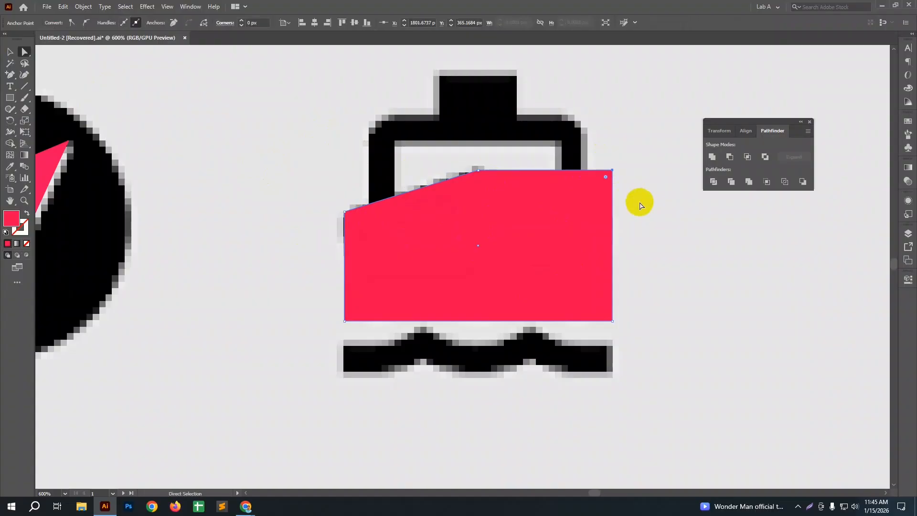
{"action": "key", "text": "Down"}
{"action": "key", "text": "Down"}
{"action": "key", "text": "Down"}
{"action": "key", "text": "Down"}
{"action": "key", "text": "Down"}
{"action": "key", "text": "Down"}
{"action": "key", "text": "Down"}
{"action": "key", "text": "Down"}
{"action": "key", "text": "Down"}
{"action": "key", "text": "Down"}
{"action": "key", "text": "Down"}
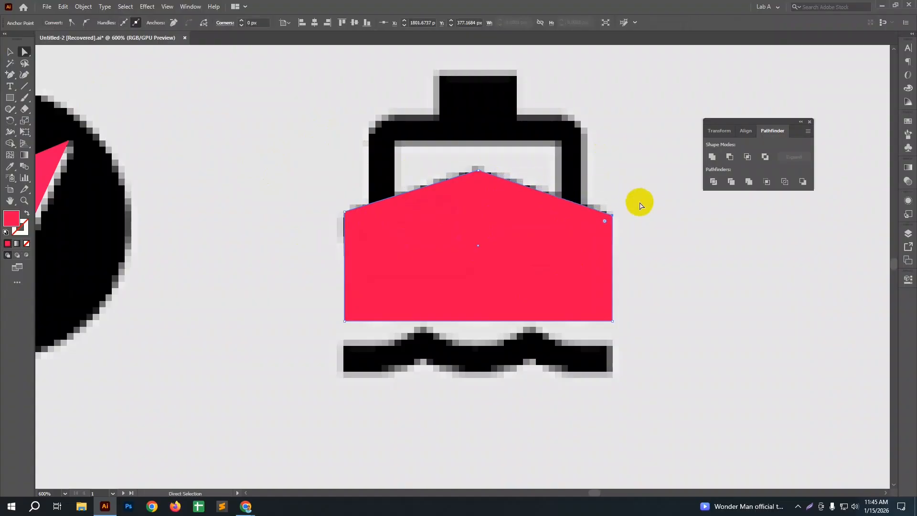
Step: Move the red shape to the left of the ship icon and shift both bottom corner points 10 px inward
{"action": "left_click", "coordinate": [9, 51]}
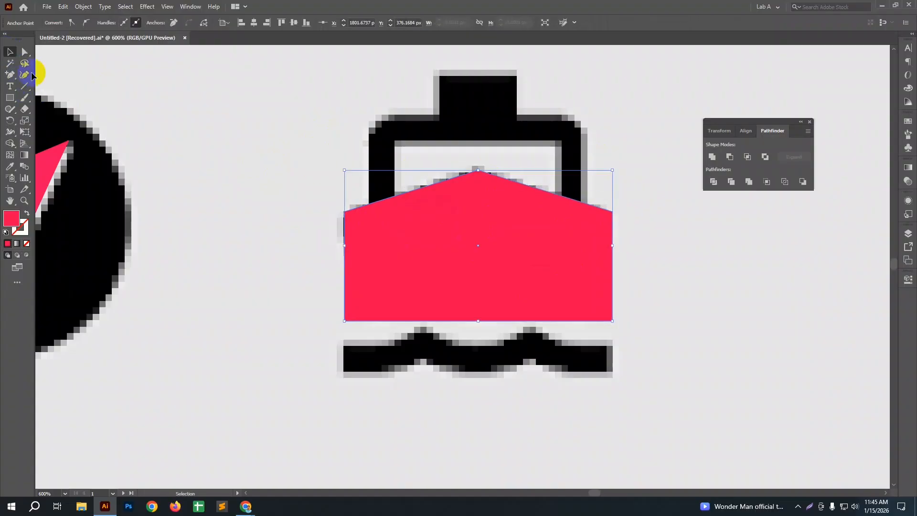
{"action": "left_click_drag", "start_coordinate": [473, 243], "coordinate": [193, 242]}
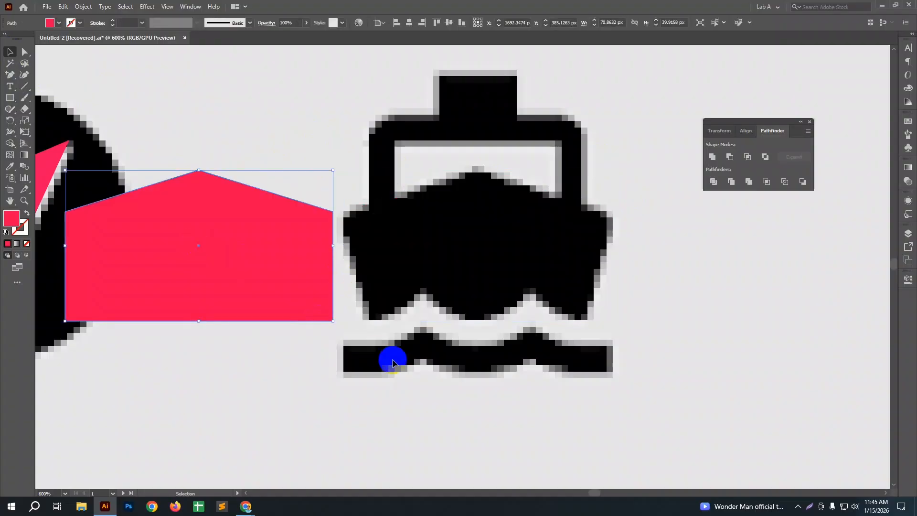
{"action": "key", "text": "a"}
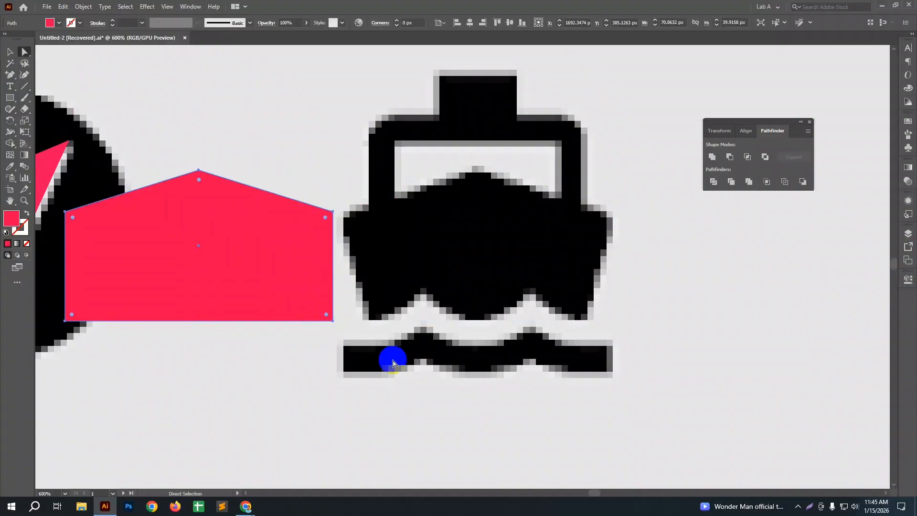
{"action": "left_click_drag", "start_coordinate": [331, 336], "coordinate": [309, 306]}
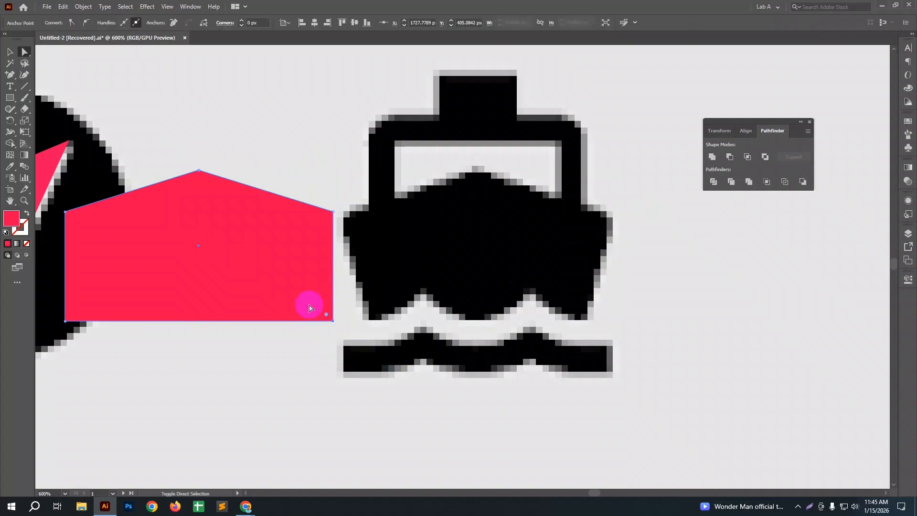
{"action": "key", "text": "shift+Left"}
{"action": "left_click_drag", "start_coordinate": [50, 305], "coordinate": [122, 361]}
{"action": "key", "text": "shift+Right"}
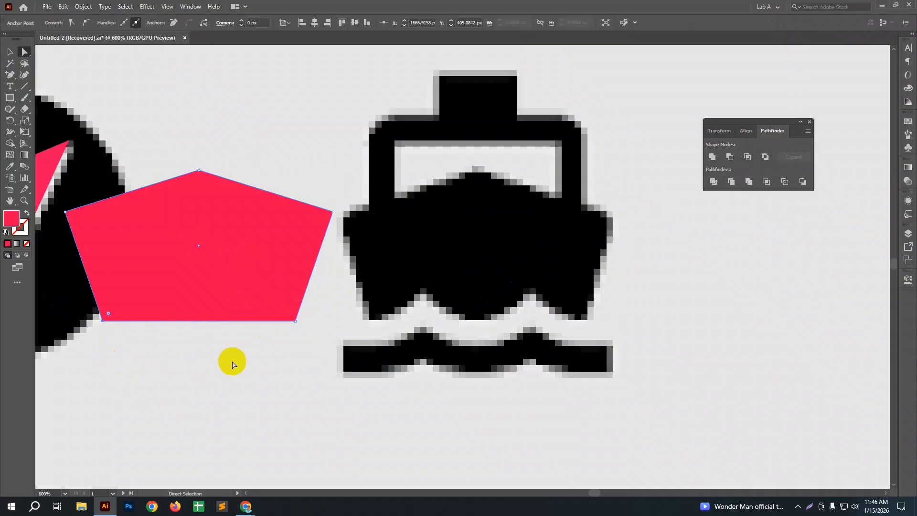
Step: Move the tapered red hull to the empty area right of the ship icon and deselect it
{"action": "left_click", "coordinate": [9, 51]}
{"action": "left_click_drag", "start_coordinate": [168, 259], "coordinate": [669, 263]}
{"action": "left_click", "coordinate": [696, 377]}
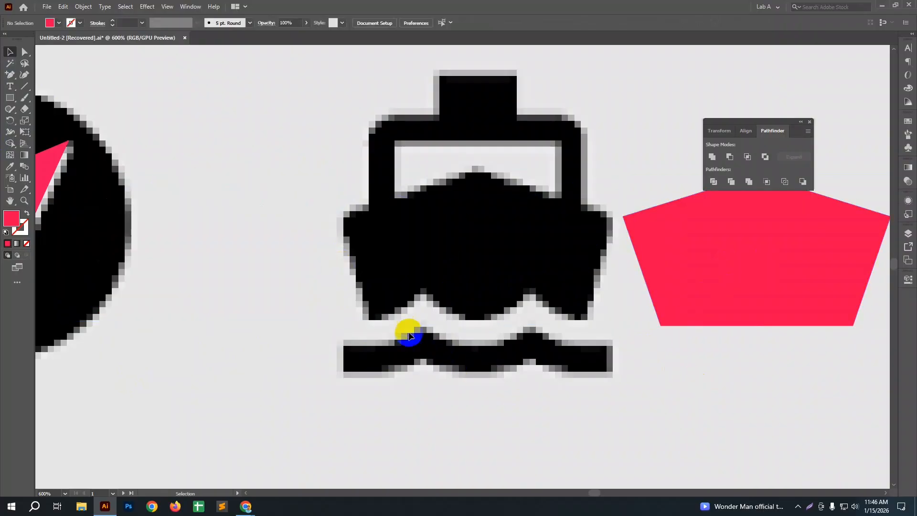
{"action": "scroll", "coordinate": [438, 325], "scroll_direction": "down", "scroll_amount": 1}
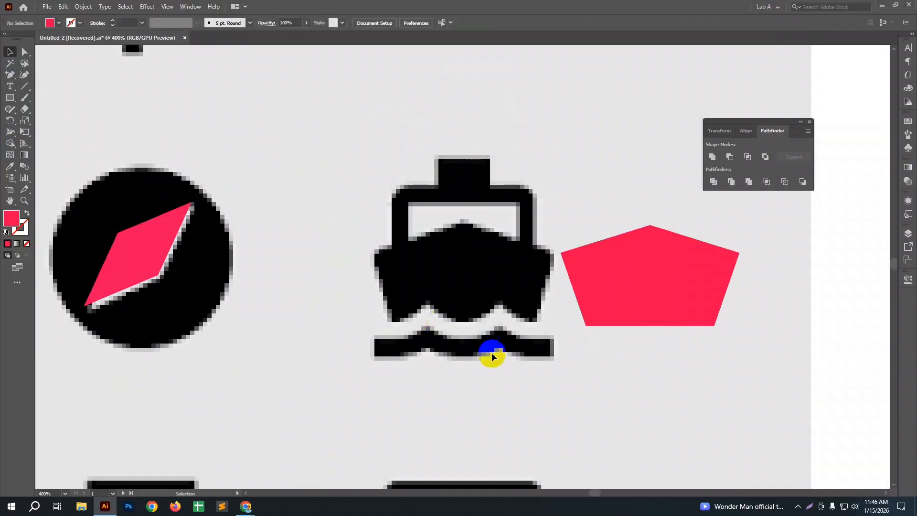
{"action": "left_click_drag", "start_coordinate": [525, 369], "coordinate": [398, 336]}
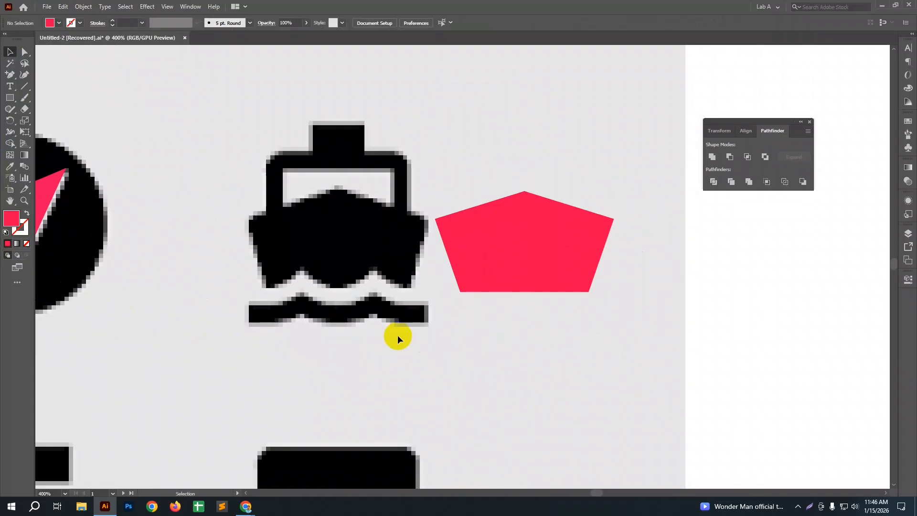
{"action": "scroll", "coordinate": [332, 322], "scroll_direction": "up", "scroll_amount": 1}
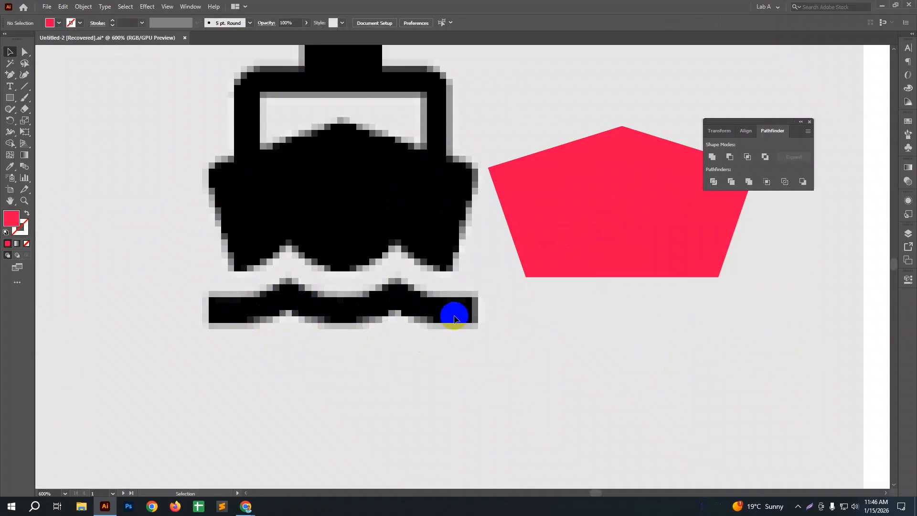
Step: Add three anchor points on the red hull's bottom edge: one at the middle and one halfway along each side
{"action": "left_click", "coordinate": [590, 274]}
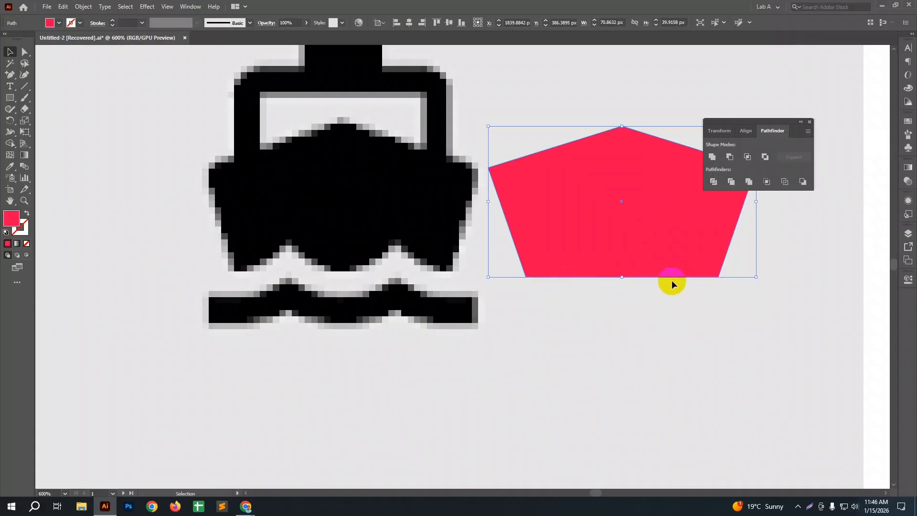
{"action": "left_click_drag", "start_coordinate": [672, 285], "coordinate": [626, 311]}
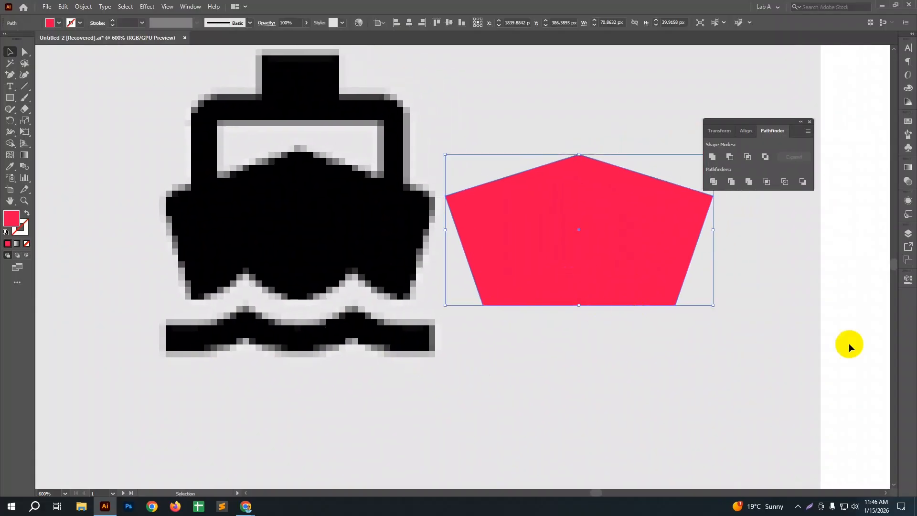
{"action": "left_click_drag", "start_coordinate": [10, 75], "coordinate": [33, 84]}
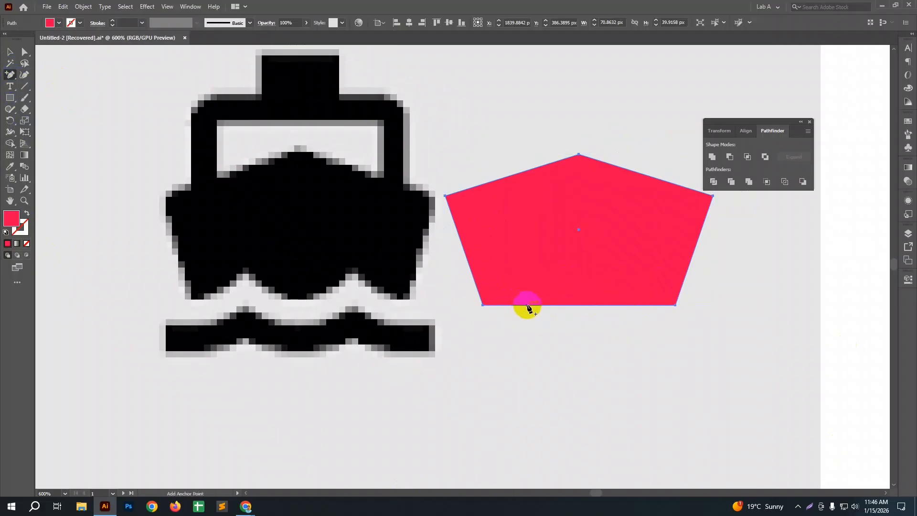
{"action": "left_click", "coordinate": [579, 306]}
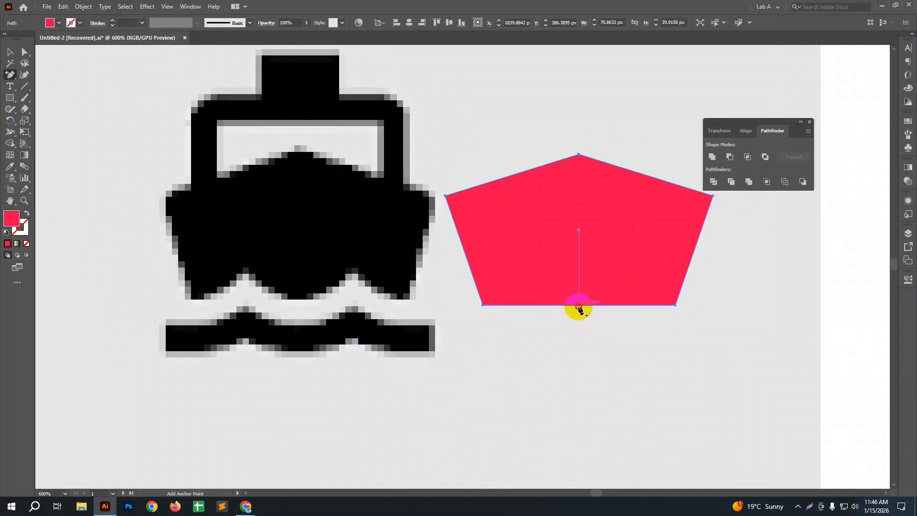
{"action": "left_click", "coordinate": [531, 306]}
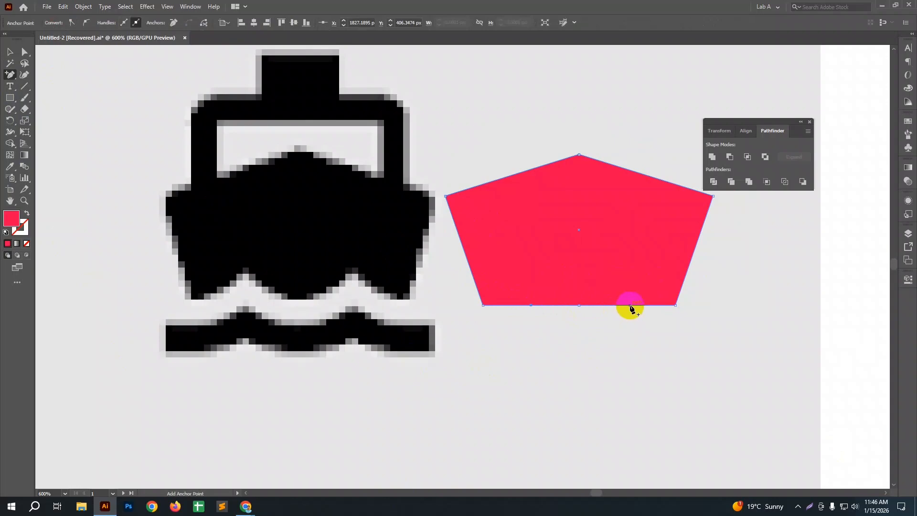
{"action": "left_click", "coordinate": [630, 305]}
Step: Raise the left and right added points on the hull's bottom edge by 6 px each to form two notches, then deselect
{"action": "key", "text": "a"}
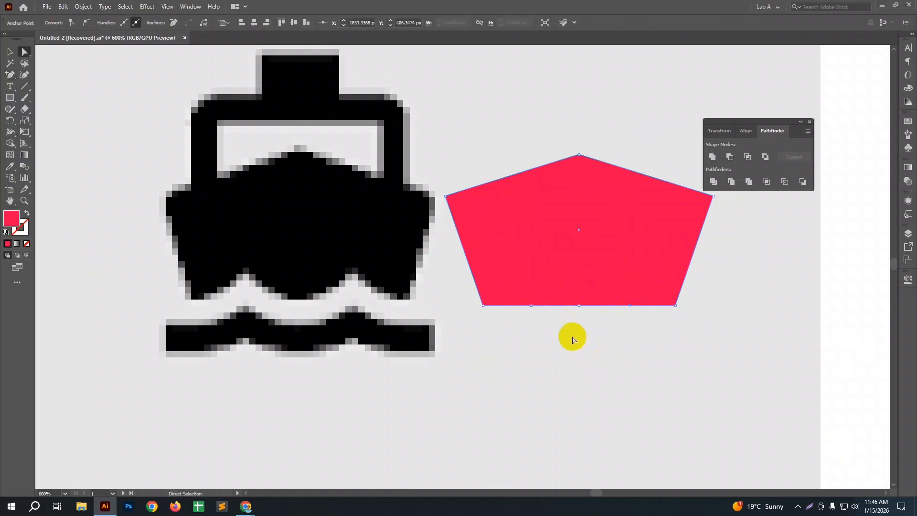
{"action": "left_click_drag", "start_coordinate": [540, 321], "coordinate": [529, 293]}
{"action": "key", "text": "Up"}
{"action": "key", "text": "Up"}
{"action": "key", "text": "Up"}
{"action": "key", "text": "Up"}
{"action": "key", "text": "Up"}
{"action": "key", "text": "Up"}
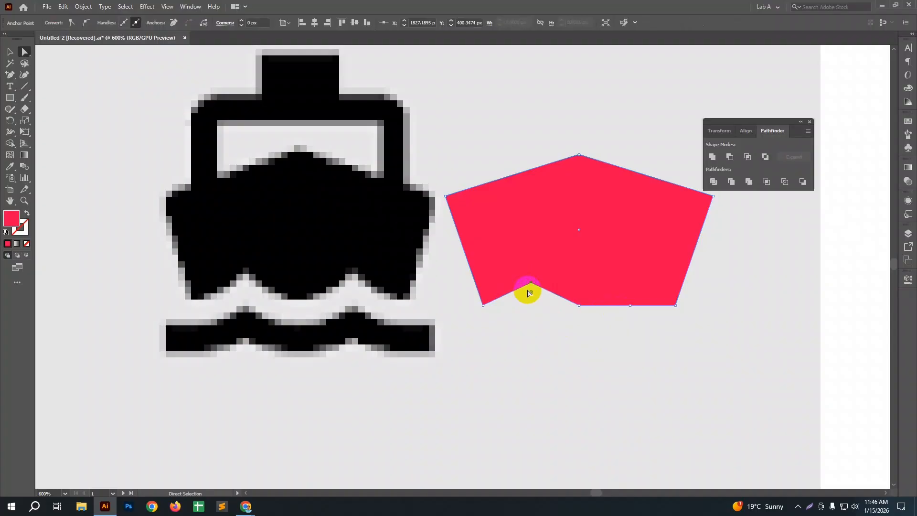
{"action": "left_click", "coordinate": [615, 282]}
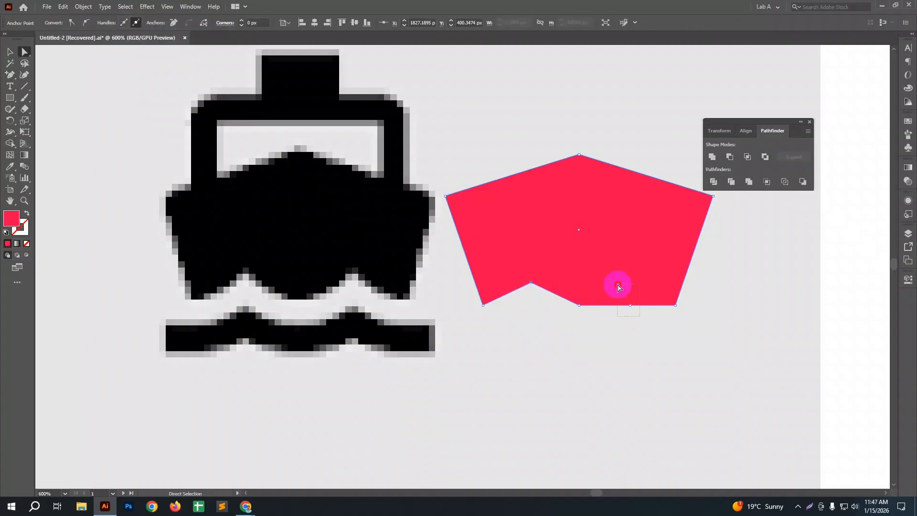
{"action": "key", "text": "Up"}
{"action": "key", "text": "Up"}
{"action": "key", "text": "Up"}
{"action": "key", "text": "Up"}
{"action": "key", "text": "Up"}
{"action": "key", "text": "Up"}
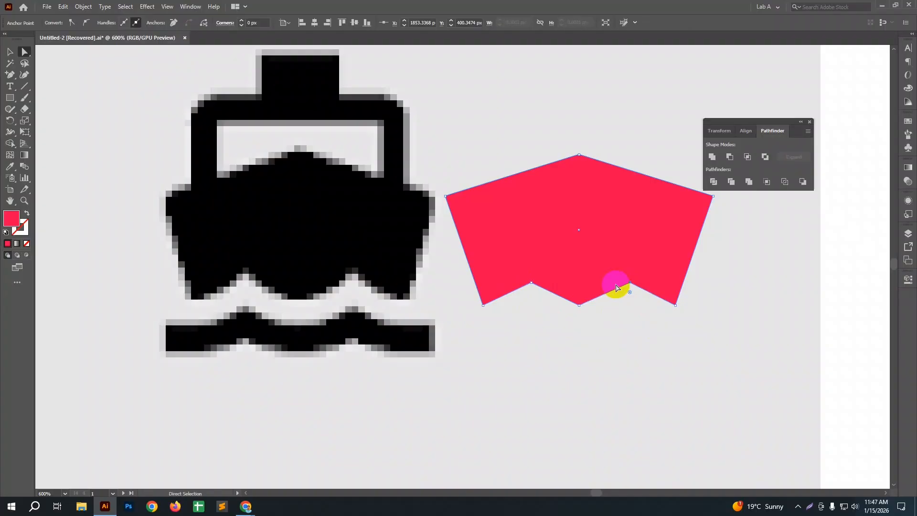
{"action": "left_click", "coordinate": [639, 337]}
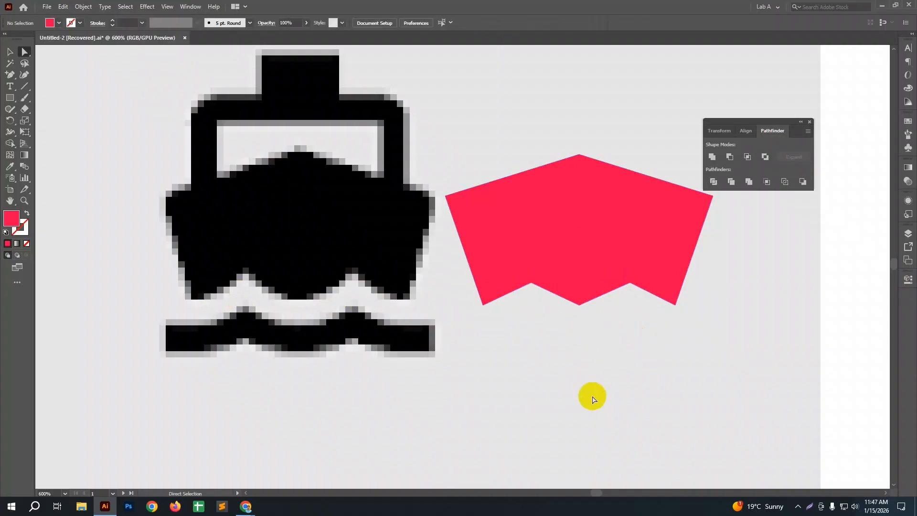
Step: Round all corners of the red hull to about 1.57 px and deselect it
{"action": "left_click", "coordinate": [562, 216]}
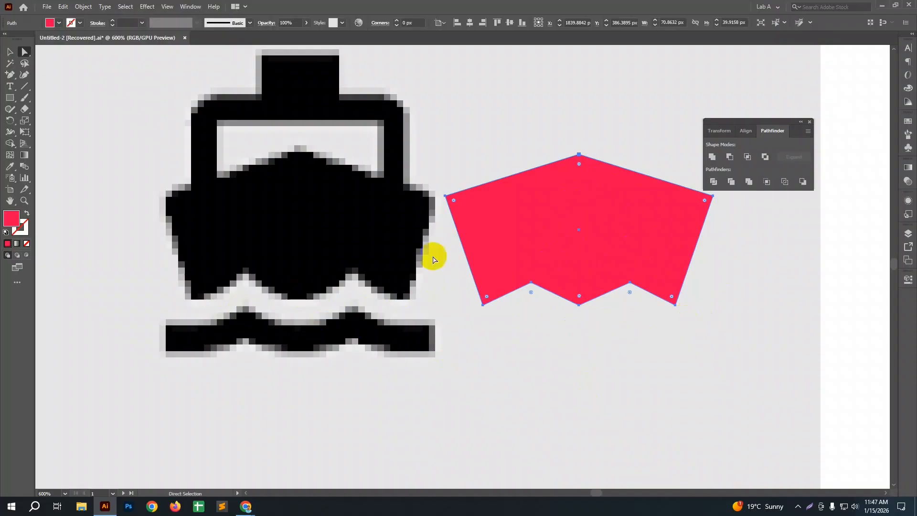
{"action": "mouse_move", "coordinate": [580, 164]}
{"action": "left_mouse_down"}
{"action": "mouse_move", "coordinate": [583, 172]}
{"action": "mouse_move", "coordinate": [580, 163]}
{"action": "left_mouse_up"}
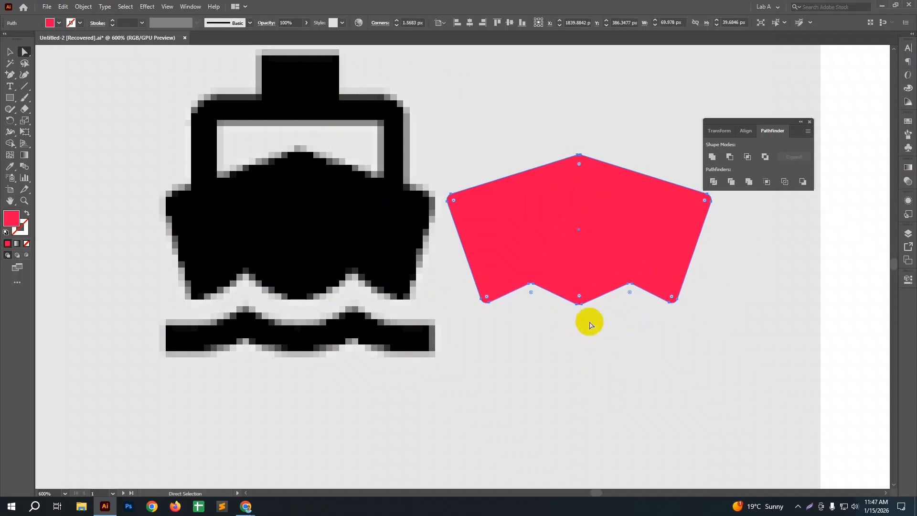
{"action": "left_click", "coordinate": [591, 362]}
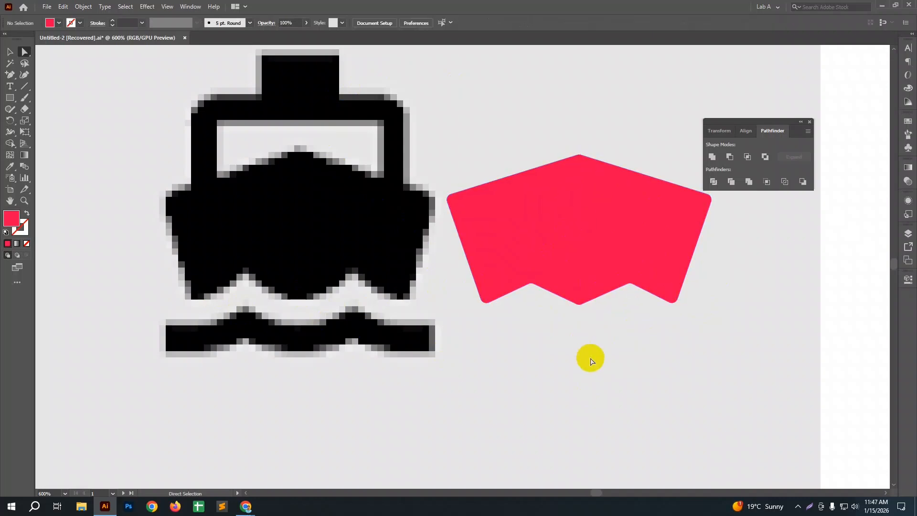
{"action": "key", "text": "v"}
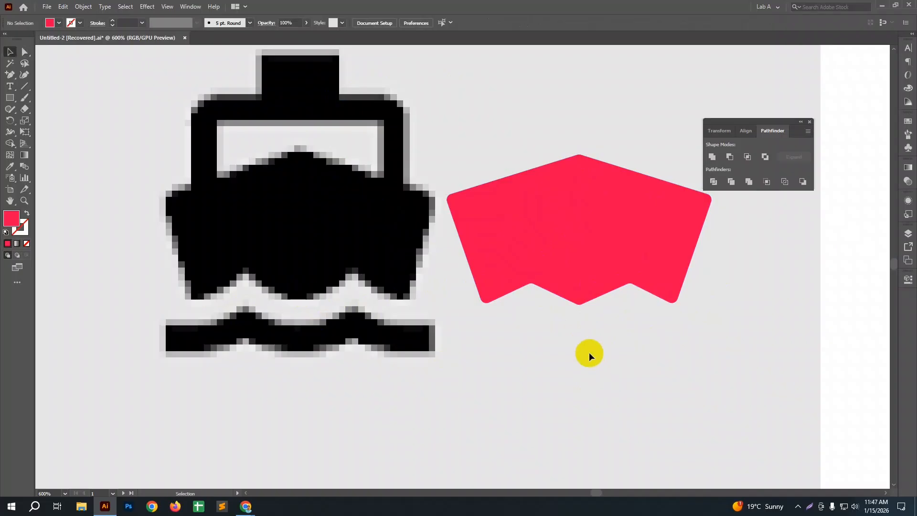
Step: Examine the rounded red hull beside the ship icon and the wavy strip beneath the ship
{"action": "left_click", "coordinate": [568, 229]}
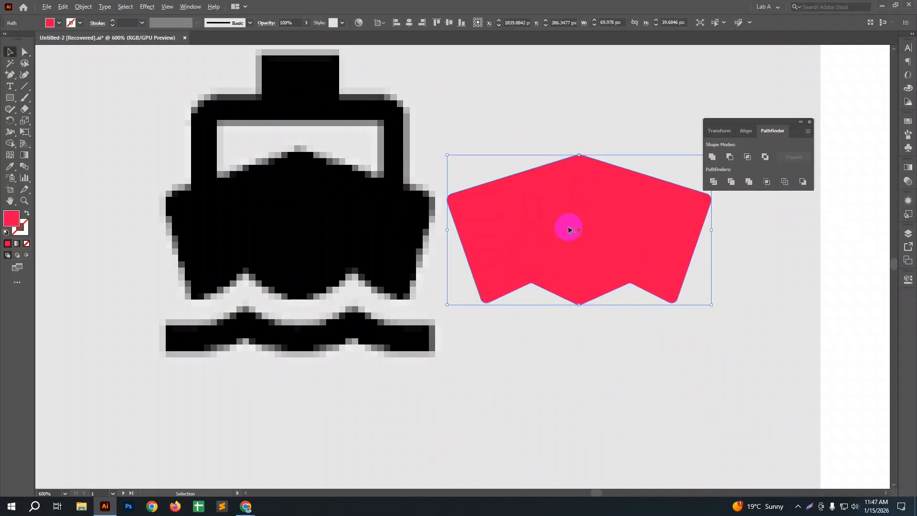
{"action": "scroll", "coordinate": [568, 226], "scroll_direction": "down", "scroll_amount": 2}
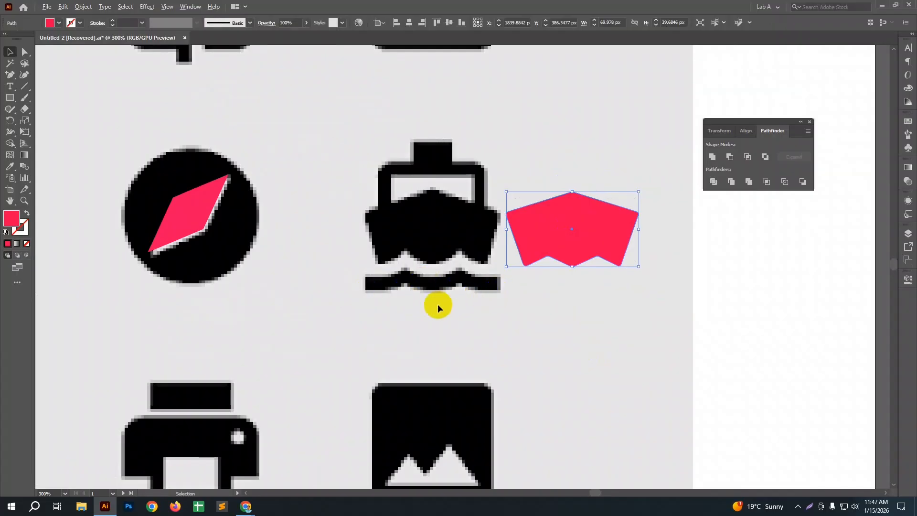
{"action": "scroll", "coordinate": [438, 307], "scroll_direction": "up", "scroll_amount": 4}
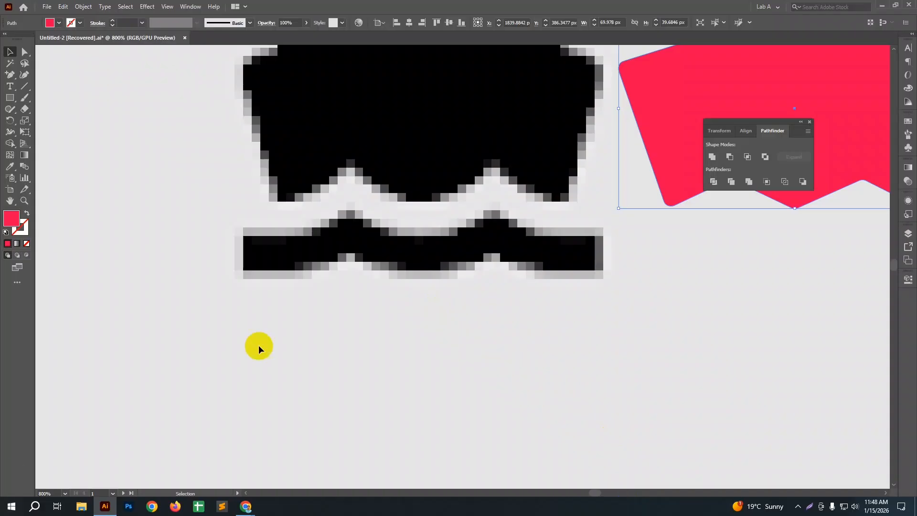
{"action": "left_click", "coordinate": [547, 321]}
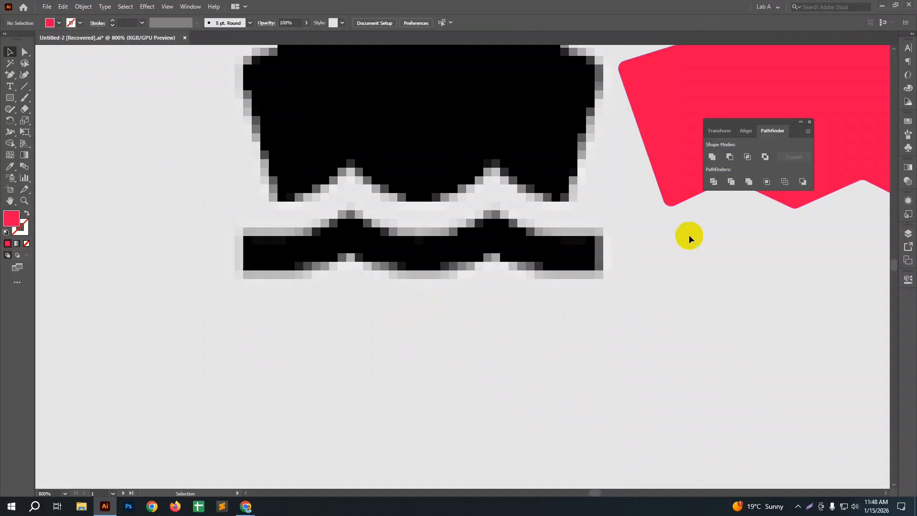
{"action": "scroll", "coordinate": [503, 320], "scroll_direction": "down", "scroll_amount": 1}
{"action": "scroll", "coordinate": [503, 320], "scroll_direction": "down", "scroll_amount": 1}
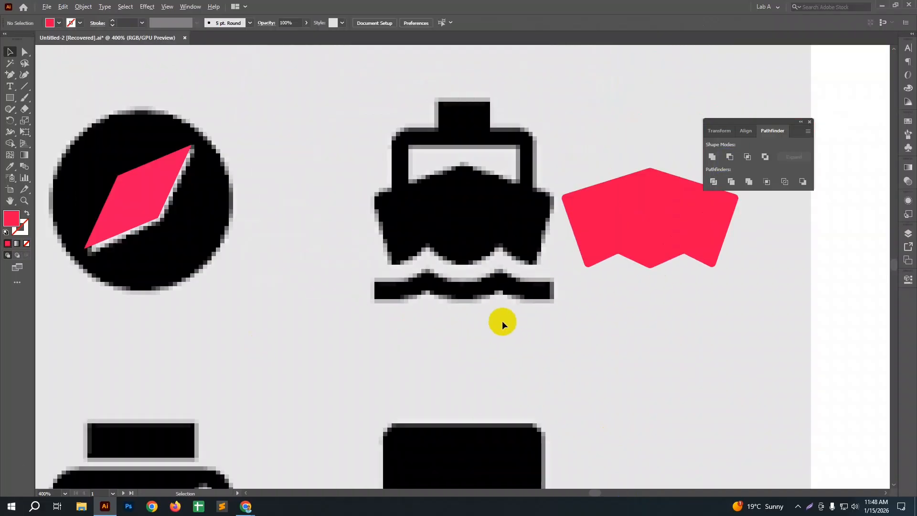
{"action": "left_click_drag", "start_coordinate": [640, 312], "coordinate": [500, 309]}
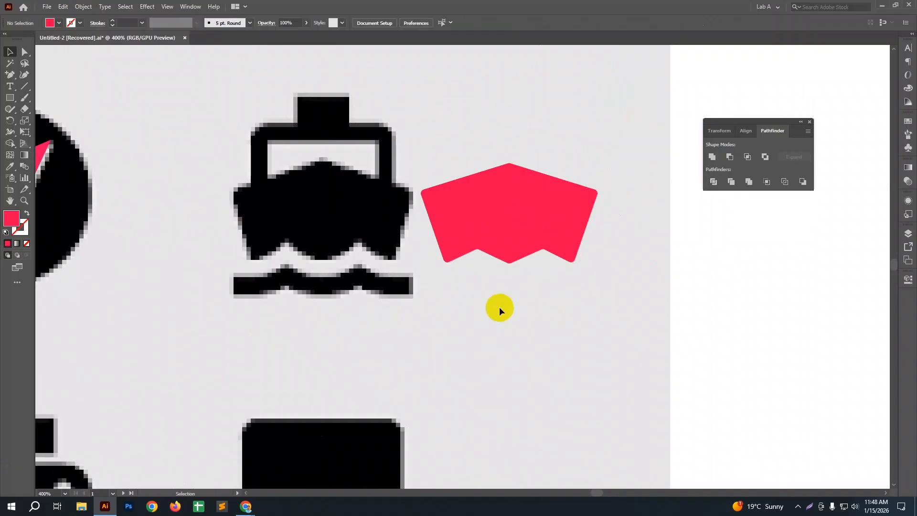
Step: Delete the blue factory shape, blue plus and green leaf from the second artboard
{"action": "scroll", "coordinate": [500, 311], "scroll_direction": "down", "scroll_amount": 3}
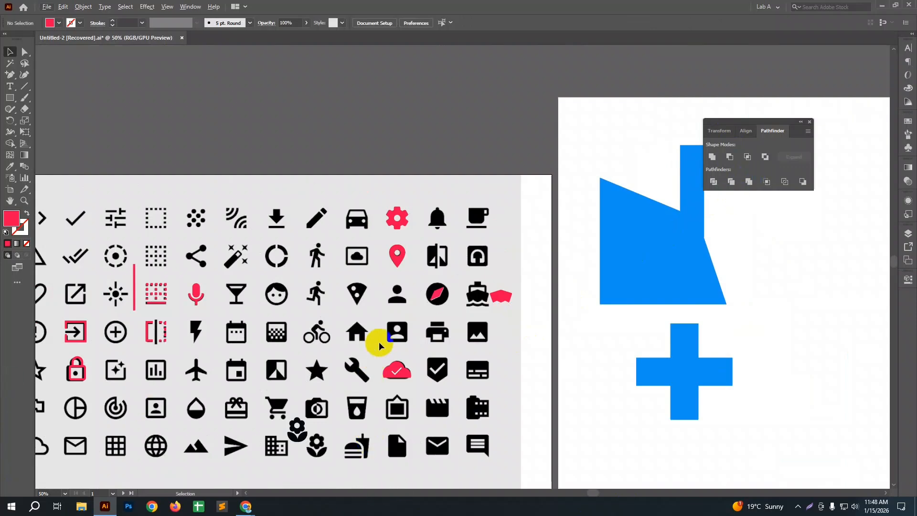
{"action": "scroll", "coordinate": [380, 342], "scroll_direction": "down", "scroll_amount": 1}
{"action": "scroll", "coordinate": [379, 342], "scroll_direction": "down", "scroll_amount": 2}
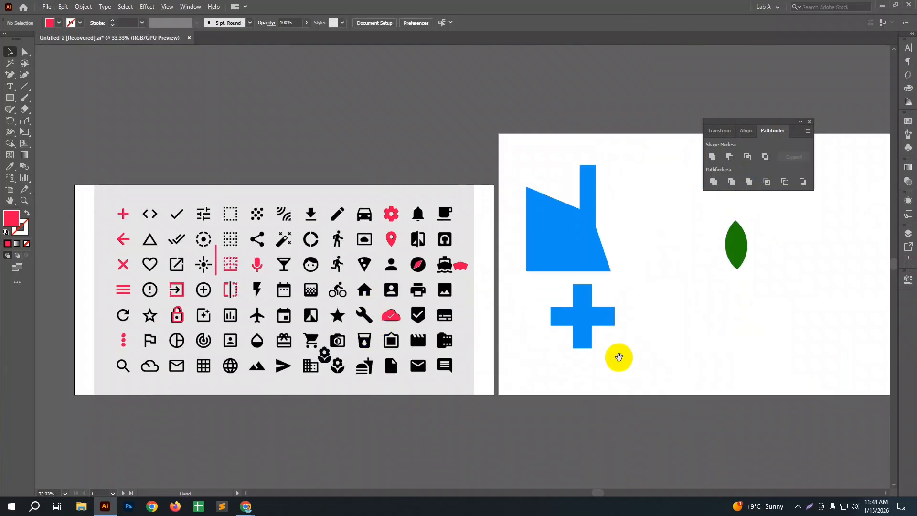
{"action": "left_click_drag", "start_coordinate": [619, 357], "coordinate": [461, 366]}
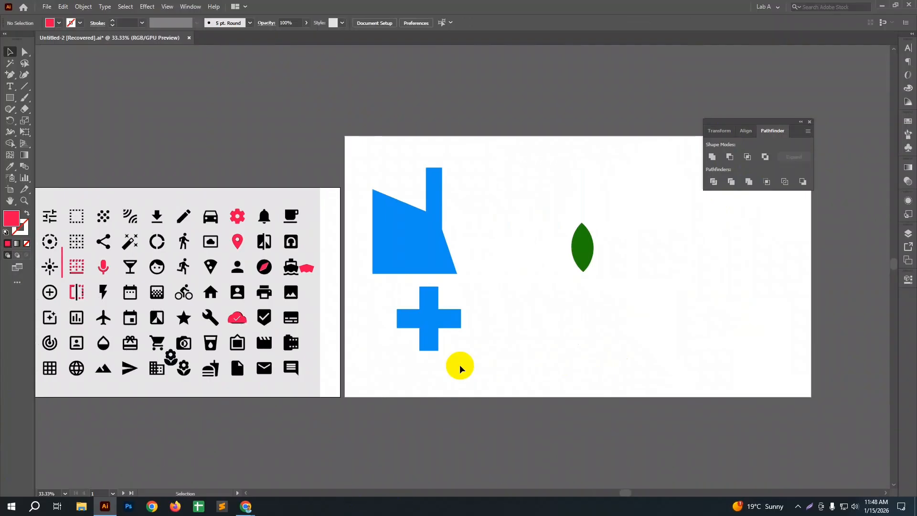
{"action": "left_click_drag", "start_coordinate": [372, 159], "coordinate": [646, 363]}
{"action": "key", "text": "Delete"}
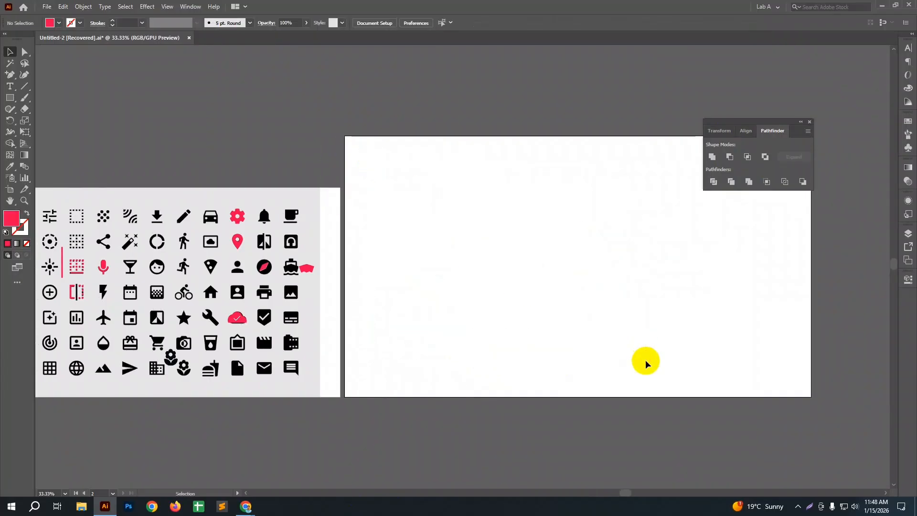
Step: Select the red location pin on the icon sheet
{"action": "left_click_drag", "start_coordinate": [170, 262], "coordinate": [355, 239]}
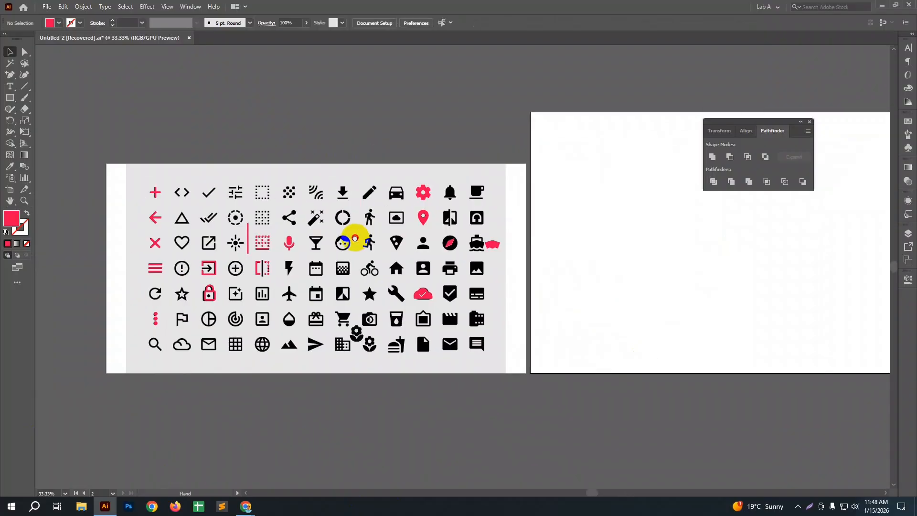
{"action": "scroll", "coordinate": [444, 225], "scroll_direction": "up", "scroll_amount": 2}
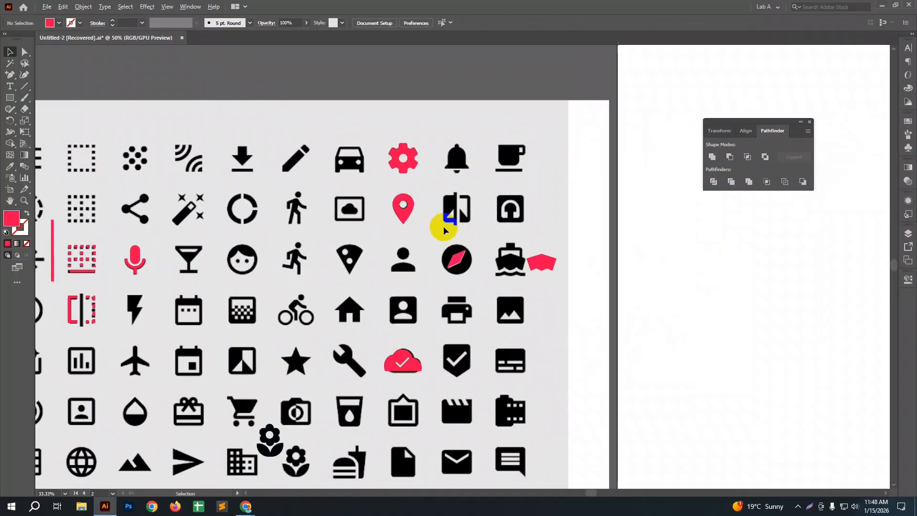
{"action": "scroll", "coordinate": [443, 226], "scroll_direction": "up", "scroll_amount": 3}
{"action": "left_click", "coordinate": [361, 197]}
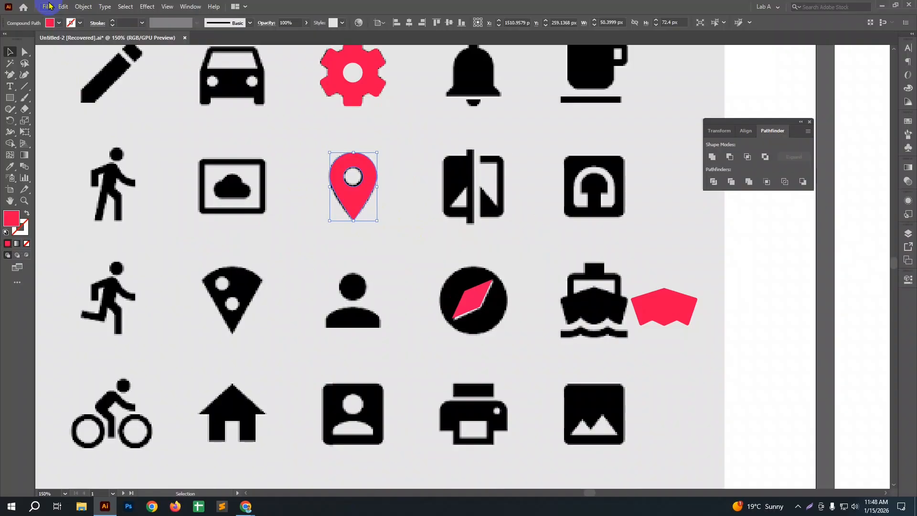
{"action": "scroll", "coordinate": [89, 86], "scroll_direction": "down", "scroll_amount": 2}
{"action": "scroll", "coordinate": [242, 142], "scroll_direction": "down", "scroll_amount": 3}
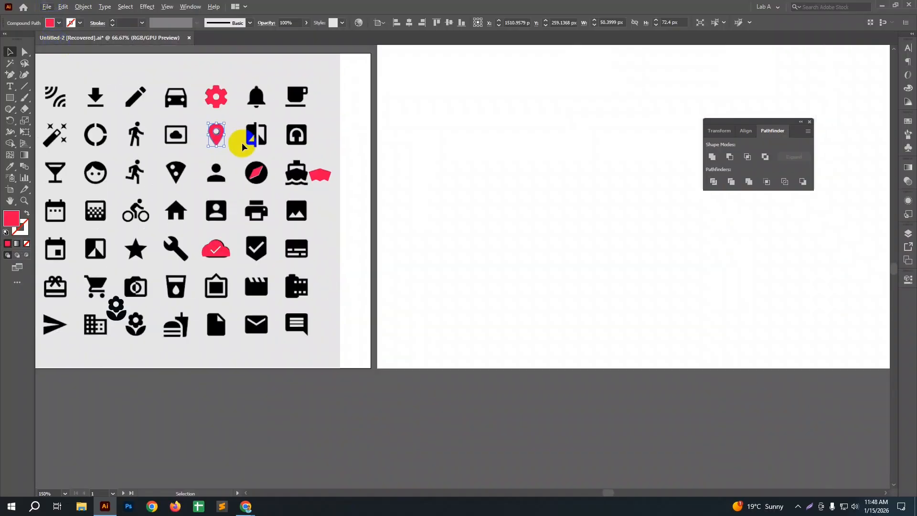
Step: Switch to Chrome and search Google Images for "icon" in a new tab
{"action": "left_click", "coordinate": [245, 507]}
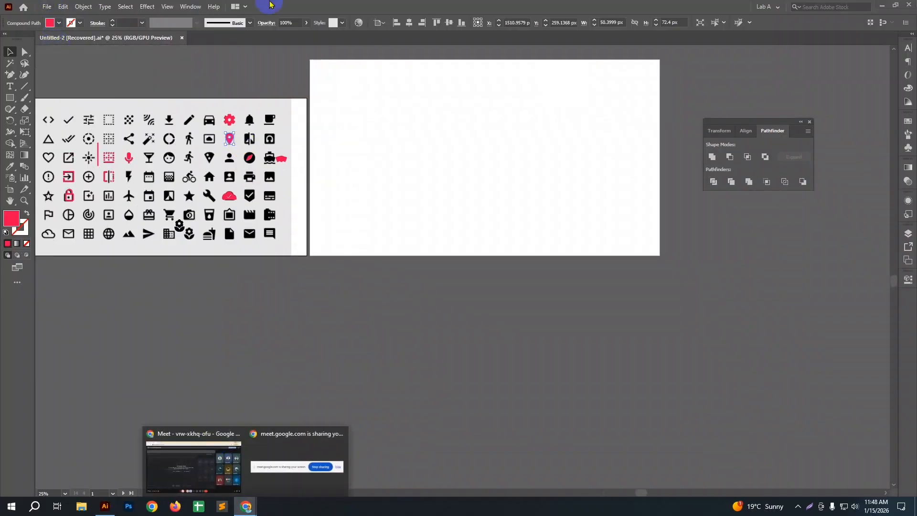
{"action": "left_click", "coordinate": [190, 461]}
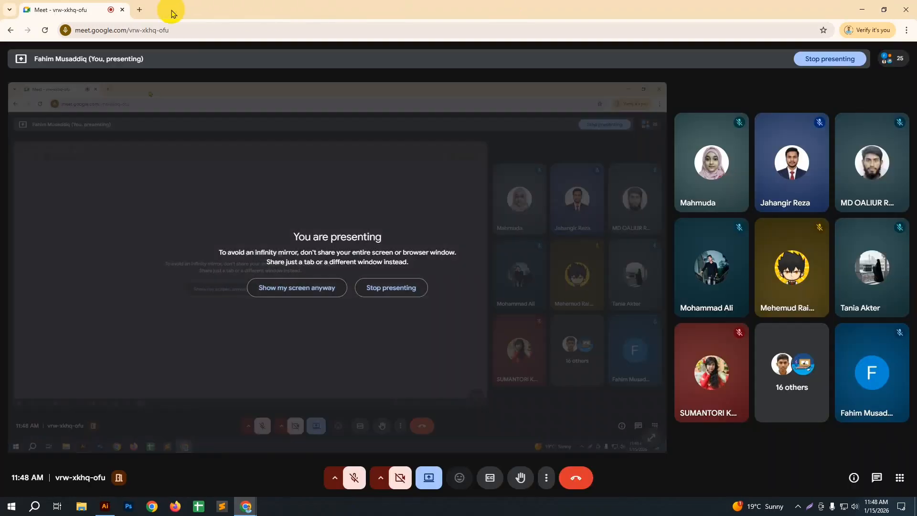
{"action": "left_click", "coordinate": [137, 14]}
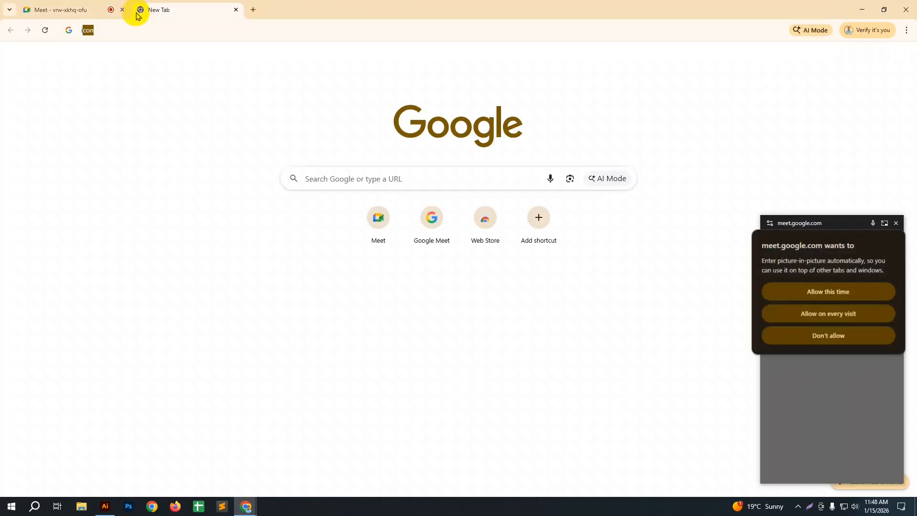
{"action": "type", "text": "icon"}
{"action": "key", "text": "Return"}
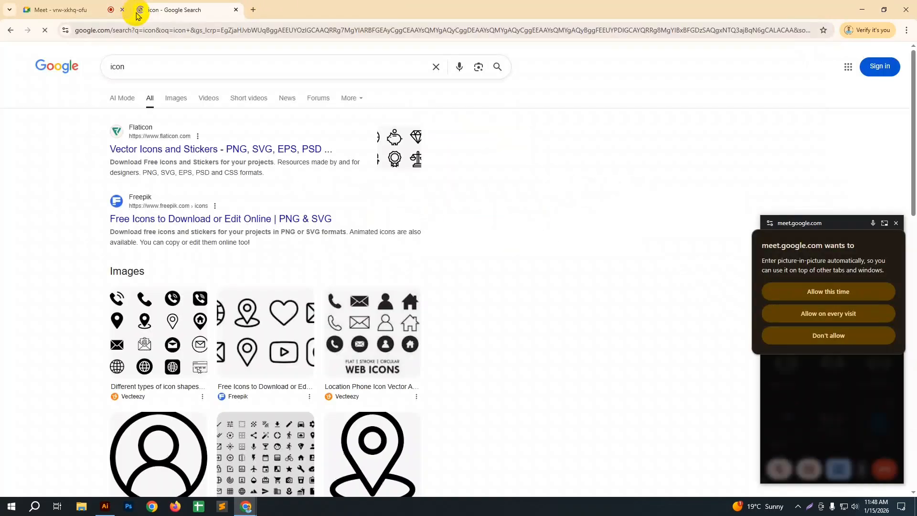
{"action": "left_click", "coordinate": [175, 98]}
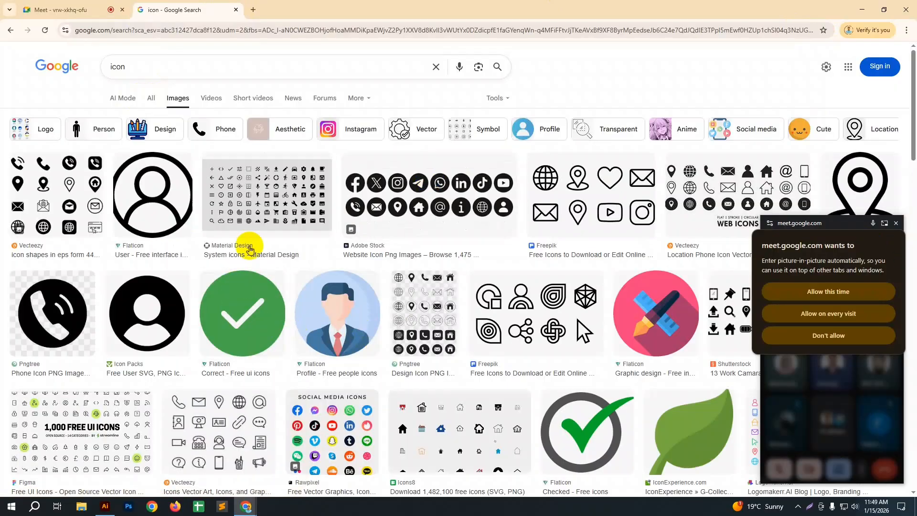
Step: Open the Vecteezy icon shapes image preview, dismiss the Meet picture-in-picture window, and examine the icon set
{"action": "left_click", "coordinate": [58, 190]}
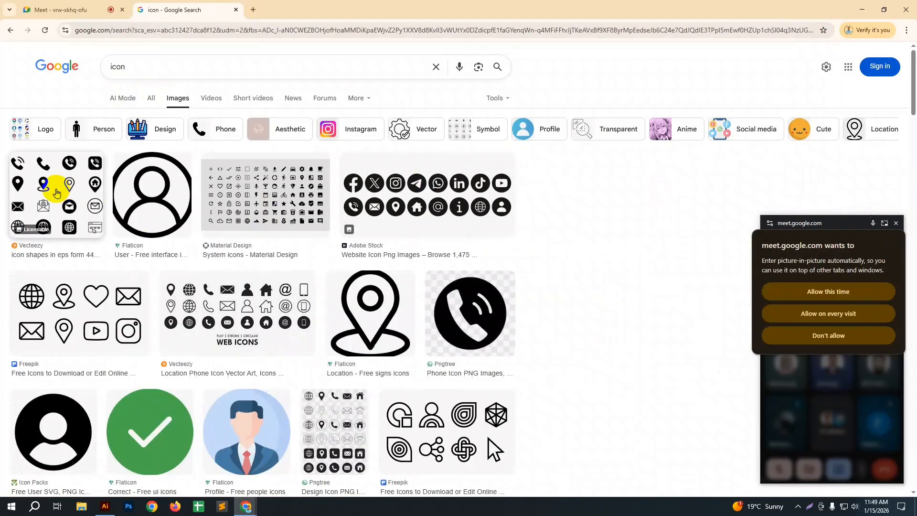
{"action": "scroll", "coordinate": [797, 204], "scroll_direction": "down", "scroll_amount": 1}
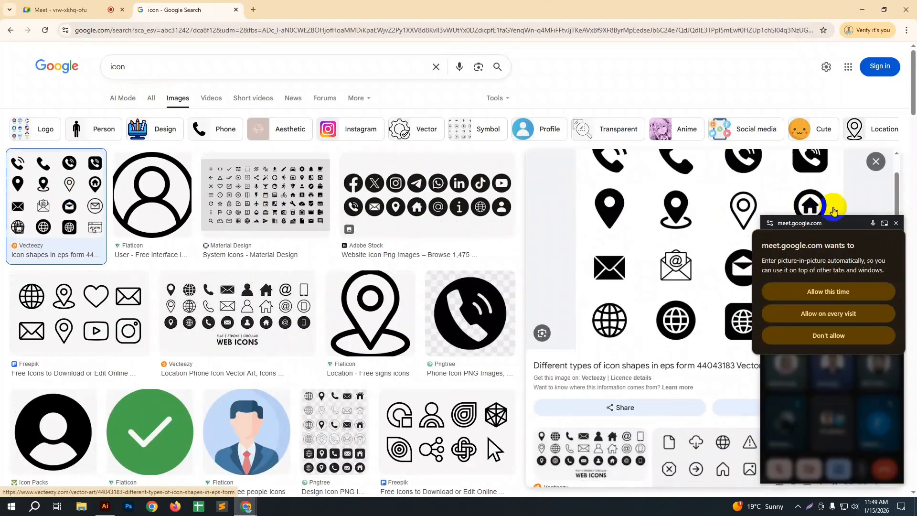
{"action": "left_click", "coordinate": [897, 223]}
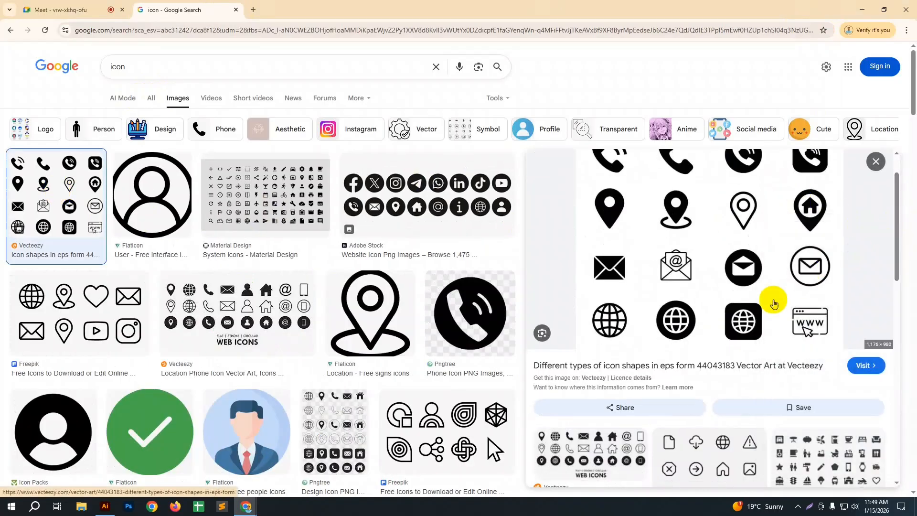
{"action": "scroll", "coordinate": [719, 356], "scroll_direction": "up", "scroll_amount": 1}
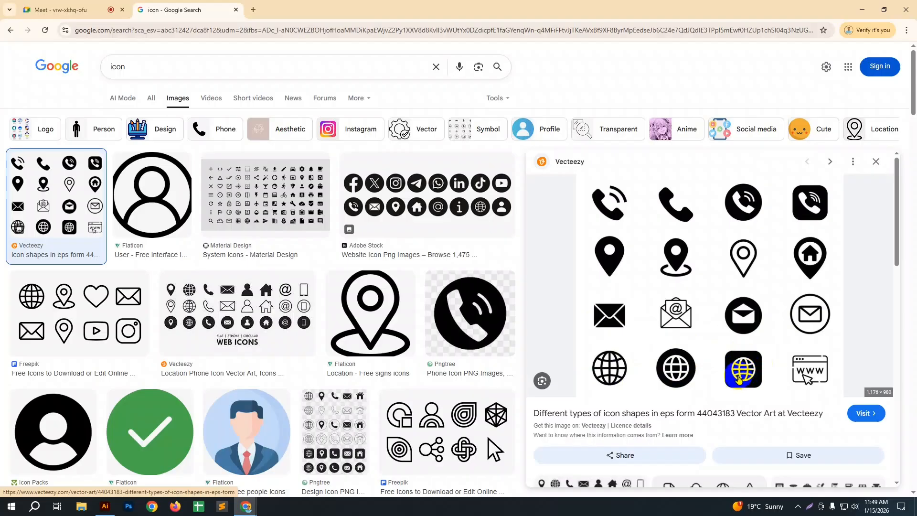
Step: Return to Illustrator and create a new document 4000 px wide and 4000 px high
{"action": "left_click", "coordinate": [863, 10]}
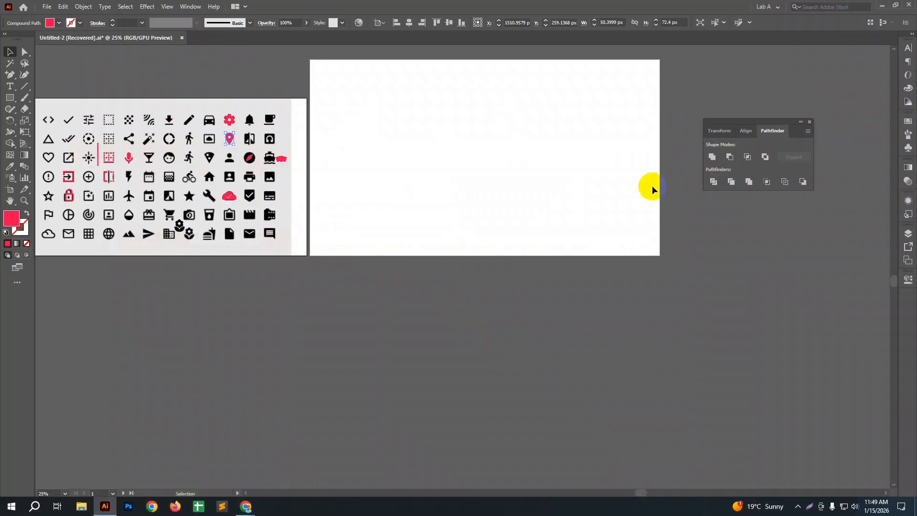
{"action": "left_click", "coordinate": [46, 6]}
{"action": "left_click", "coordinate": [445, 149]}
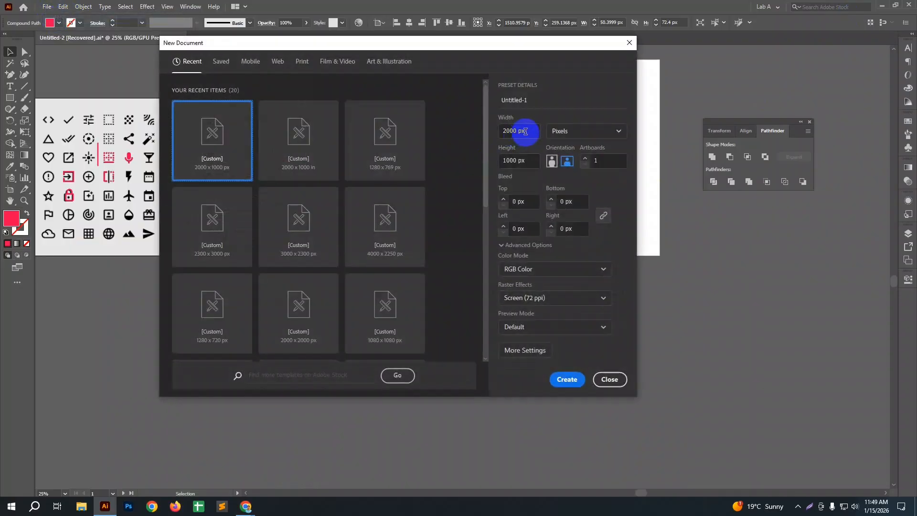
{"action": "left_click_drag", "start_coordinate": [525, 131], "coordinate": [497, 130]}
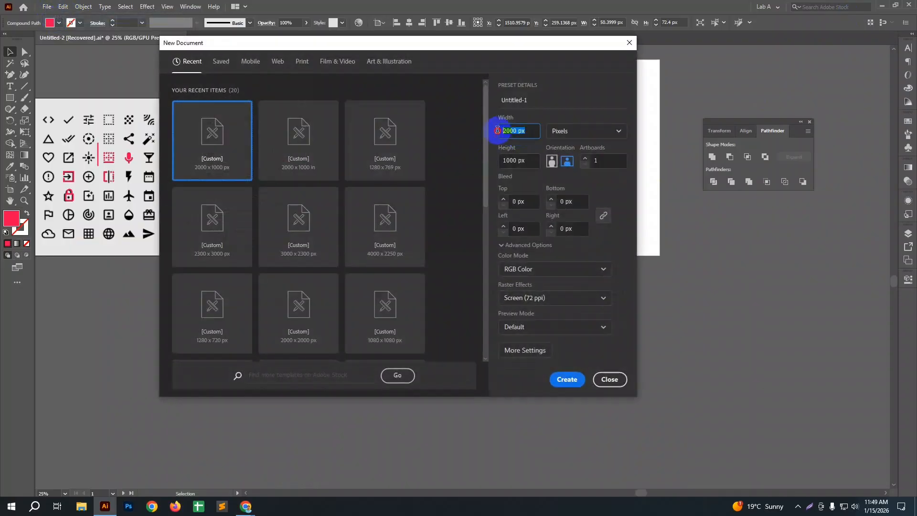
{"action": "type", "text": "4"}
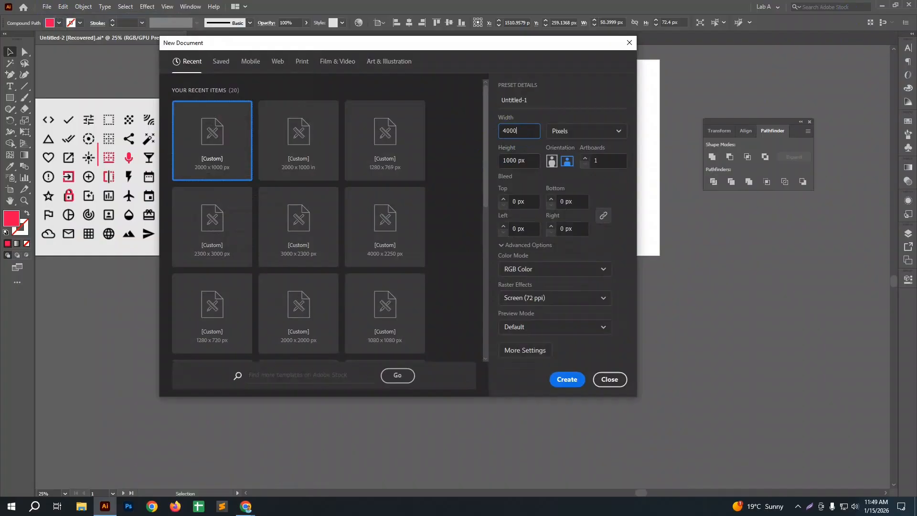
{"action": "type", "text": "000"}
{"action": "left_click_drag", "start_coordinate": [525, 159], "coordinate": [501, 161]}
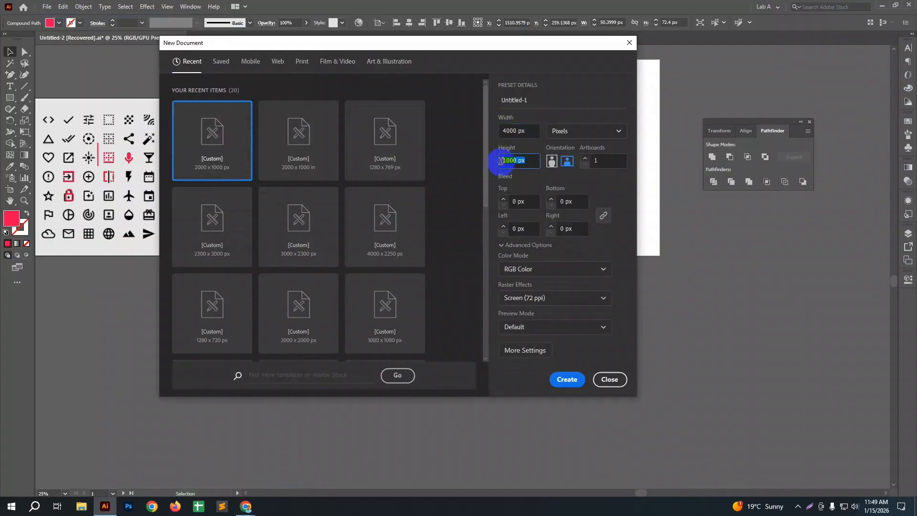
{"action": "type", "text": "4000"}
{"action": "left_click", "coordinate": [580, 380]}
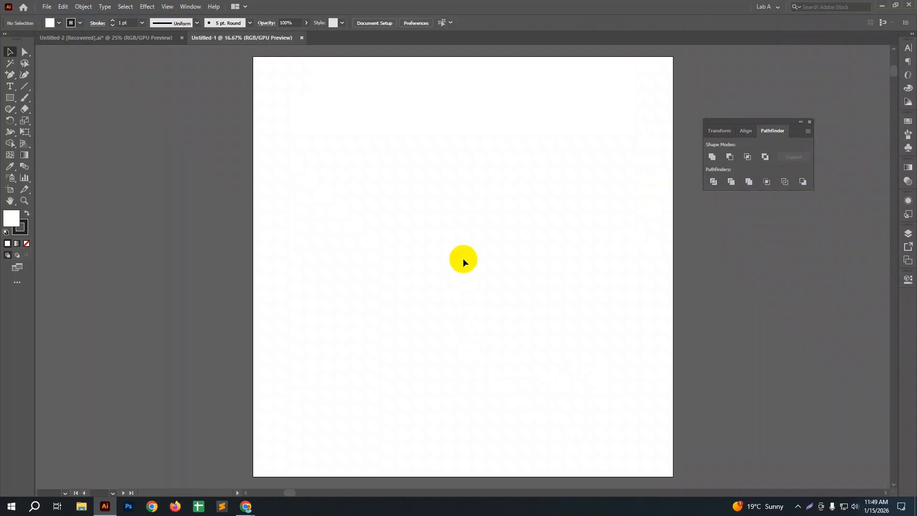
Step: Bring the red location pin from the Untitled-2 icon sheet into the upper-left area of the Untitled-1 artboard
{"action": "left_click", "coordinate": [157, 38]}
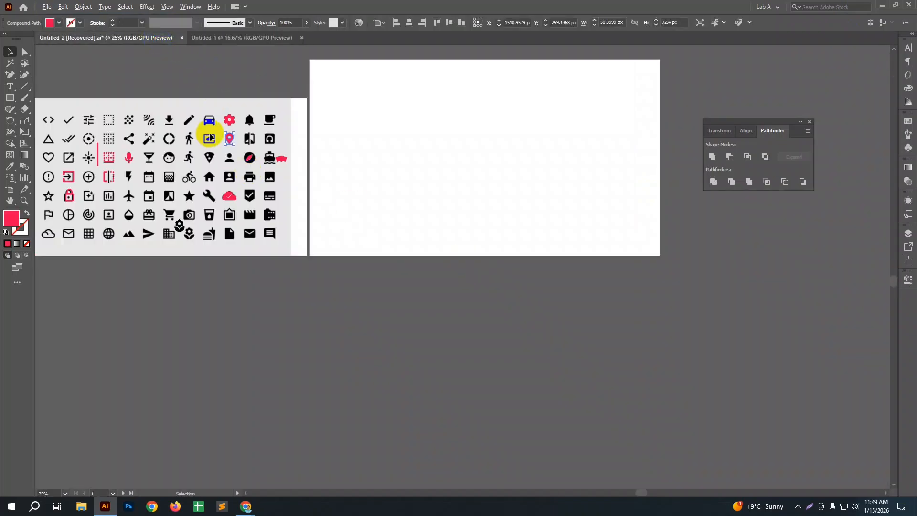
{"action": "scroll", "coordinate": [210, 138], "scroll_direction": "up", "scroll_amount": 4}
{"action": "left_click_drag", "start_coordinate": [285, 136], "coordinate": [353, 163]}
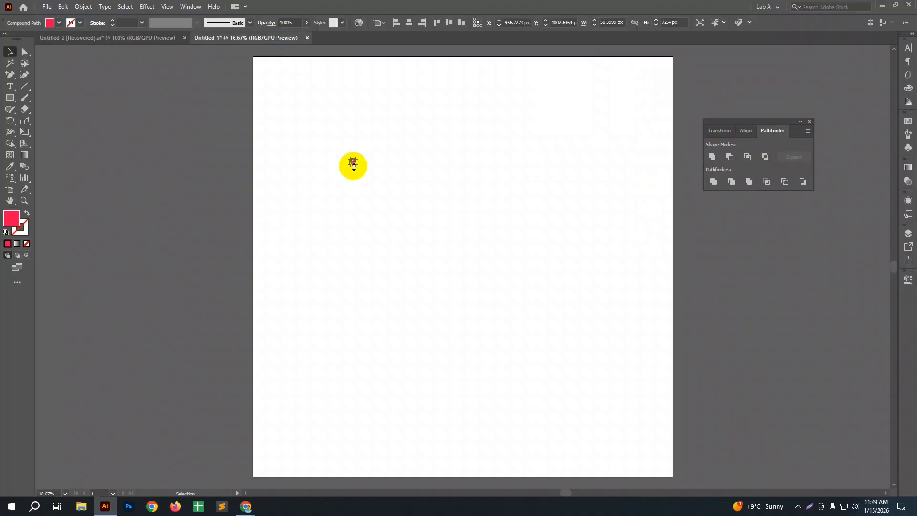
Step: Bring the red location pin from Untitled-2 into Untitled-1 again and enlarge it to about 896 x 1287 px in the artboard's upper-left area
{"action": "left_click", "coordinate": [360, 188]}
{"action": "left_click", "coordinate": [133, 37]}
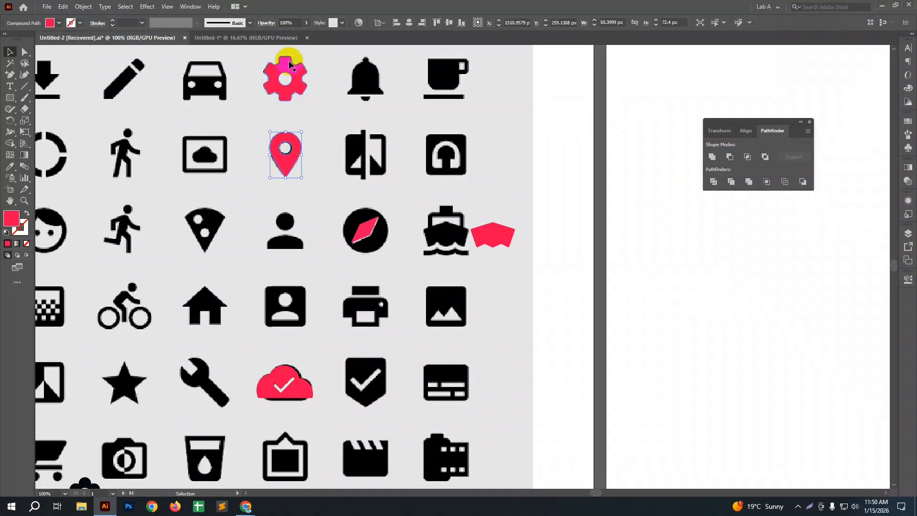
{"action": "left_click", "coordinate": [280, 37]}
{"action": "key", "text": "ctrl+v"}
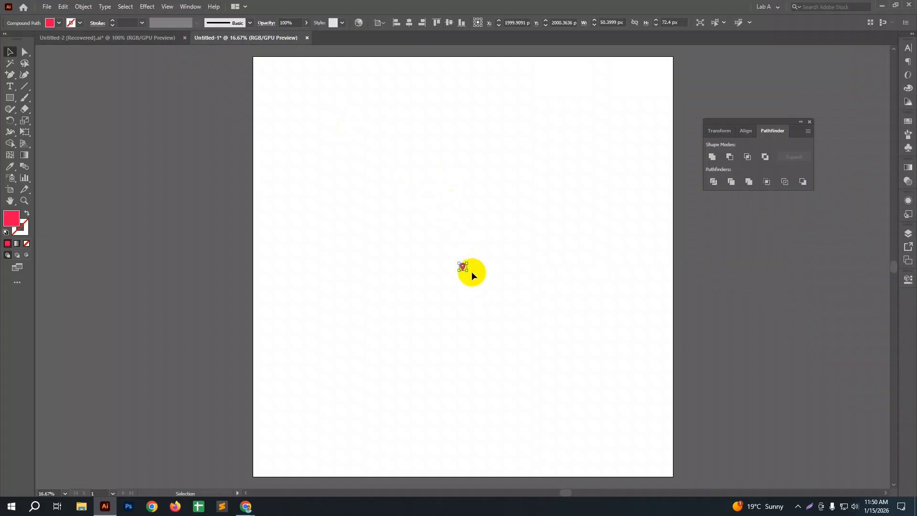
{"action": "left_click_drag", "start_coordinate": [467, 271], "coordinate": [358, 177]}
{"action": "mouse_move", "coordinate": [377, 209]}
{"action": "left_mouse_down"}
{"action": "mouse_move", "coordinate": [406, 251]}
{"action": "mouse_move", "coordinate": [362, 201]}
{"action": "left_mouse_up"}
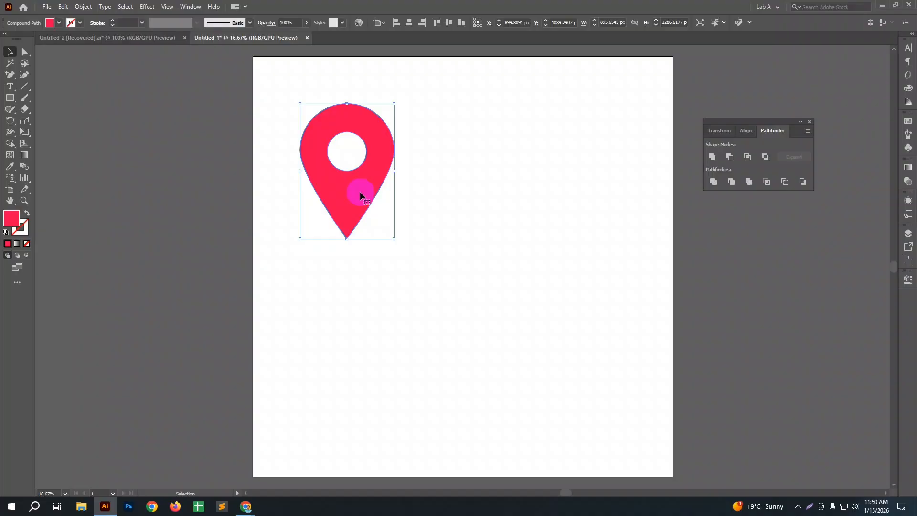
Step: Change the location pin's fill color to black (#000000)
{"action": "double_click", "coordinate": [15, 224]}
{"action": "left_click_drag", "start_coordinate": [249, 225], "coordinate": [202, 265]}
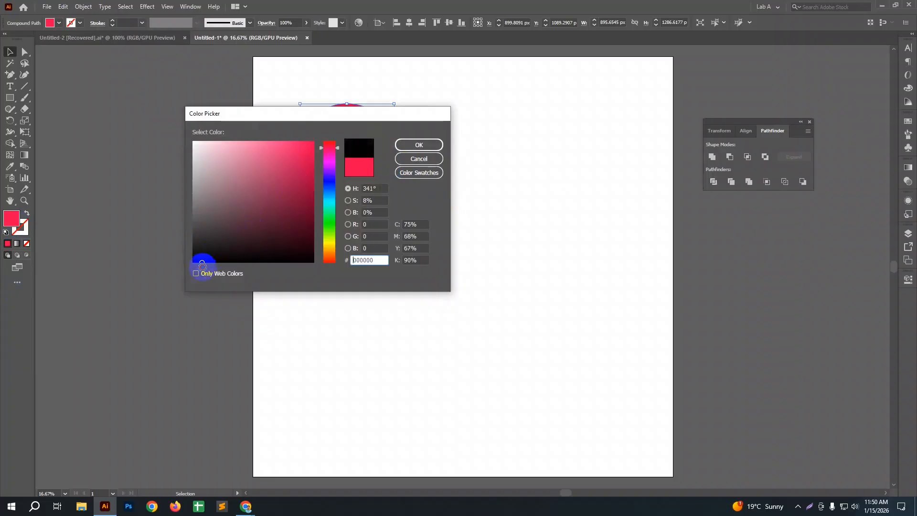
{"action": "left_click", "coordinate": [419, 145]}
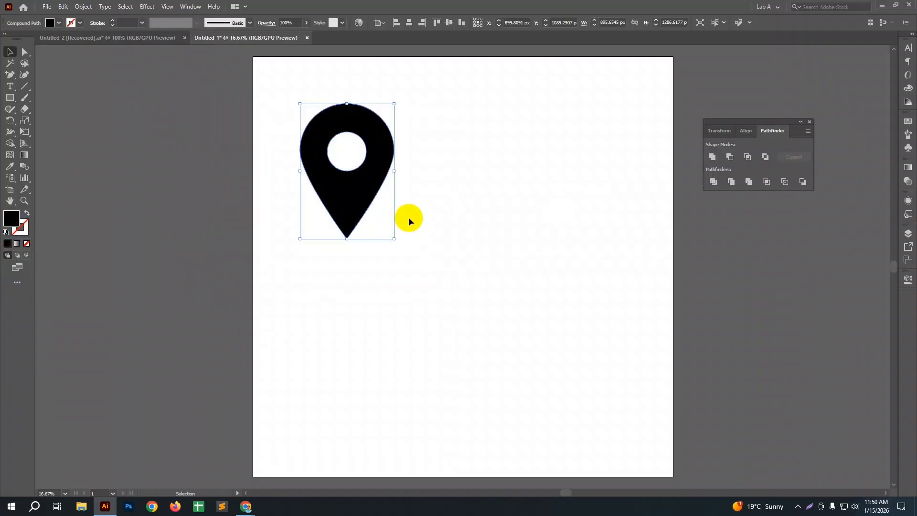
Step: Duplicate the black pin into the artboard's upper-right area and swap the copy's fill and stroke to make an outline version
{"action": "left_click", "coordinate": [370, 190]}
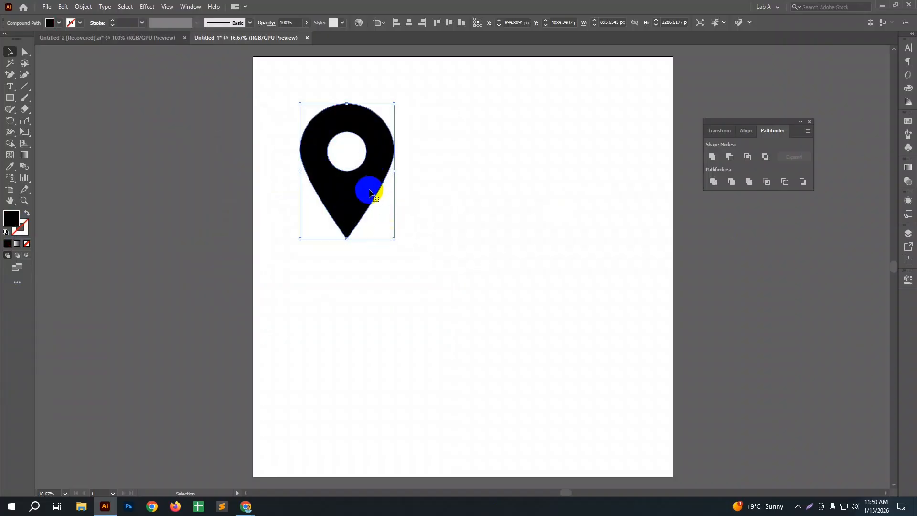
{"action": "left_click_drag", "start_coordinate": [352, 194], "coordinate": [560, 193]}
{"action": "key", "text": "shift+x"}
{"action": "left_click", "coordinate": [468, 276]}
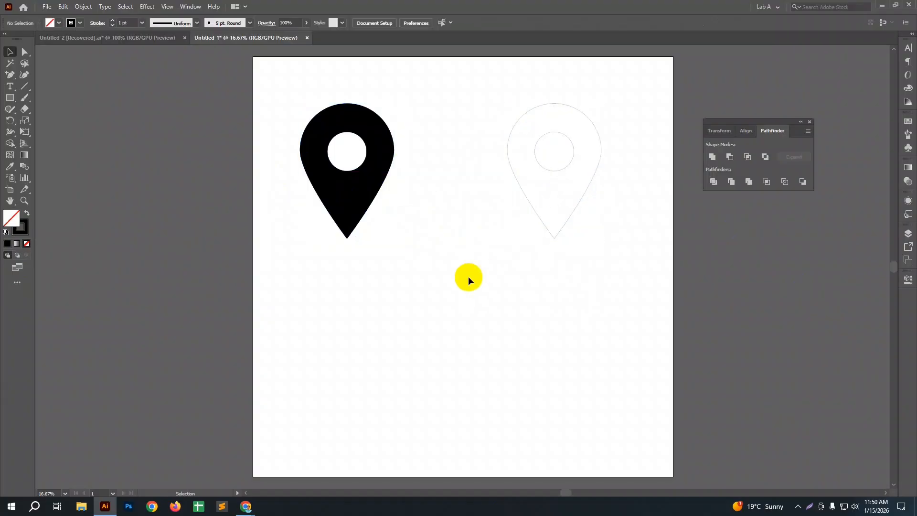
Step: Increase the outlined pin's stroke weight to 20 pt
{"action": "left_click_drag", "start_coordinate": [467, 110], "coordinate": [584, 256]}
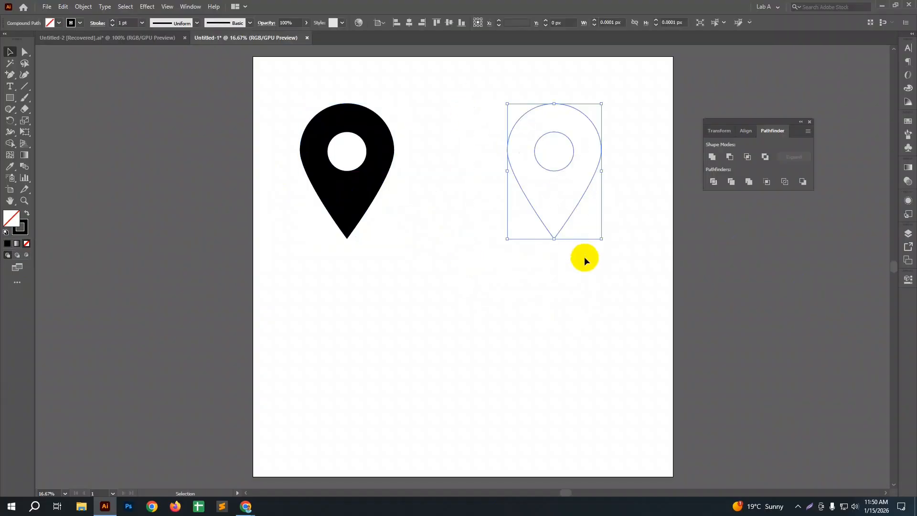
{"action": "left_click", "coordinate": [114, 23]}
{"action": "left_click", "coordinate": [113, 23]}
{"action": "left_click", "coordinate": [113, 22]}
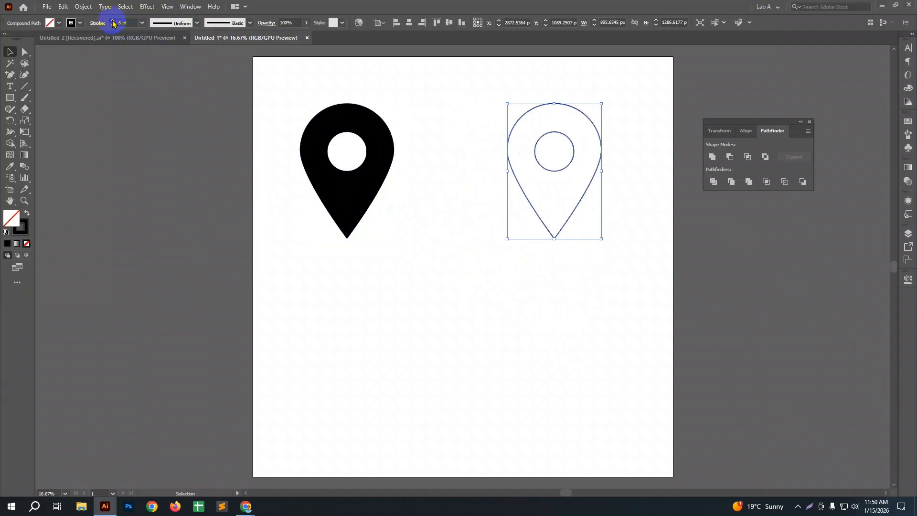
{"action": "left_click", "coordinate": [114, 23]}
{"action": "left_click", "coordinate": [113, 22]}
{"action": "left_click", "coordinate": [114, 22]}
{"action": "left_click", "coordinate": [113, 23]}
{"action": "left_click", "coordinate": [113, 22]}
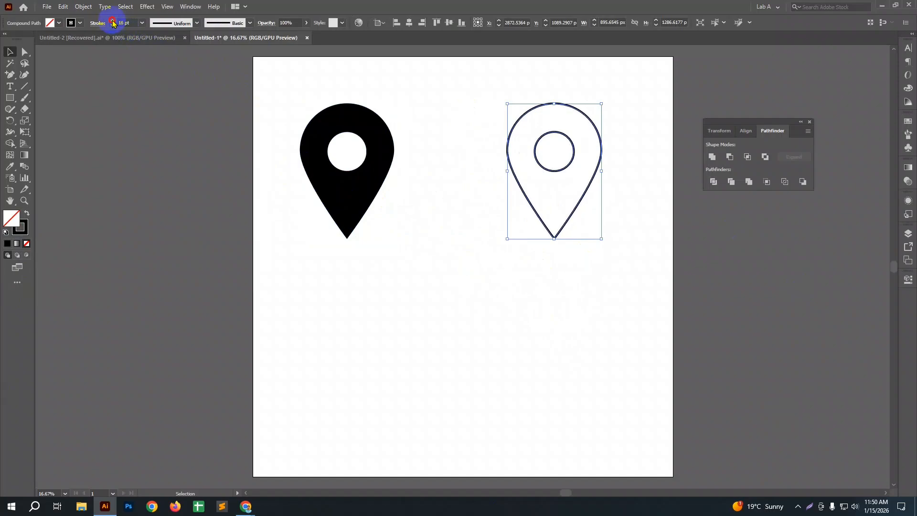
{"action": "left_click", "coordinate": [113, 22]}
{"action": "left_click", "coordinate": [113, 22]}
{"action": "left_click", "coordinate": [113, 23]}
{"action": "left_click", "coordinate": [317, 282]}
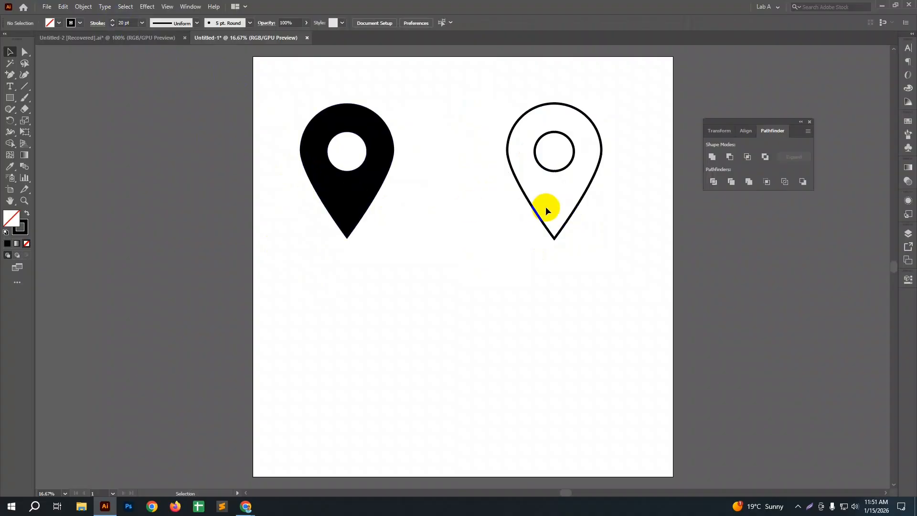
Step: Draw a black square about 1961 px wide in the lower-left corner of the artboard
{"action": "scroll", "coordinate": [545, 206], "scroll_direction": "down", "scroll_amount": 2}
{"action": "left_click", "coordinate": [361, 150]}
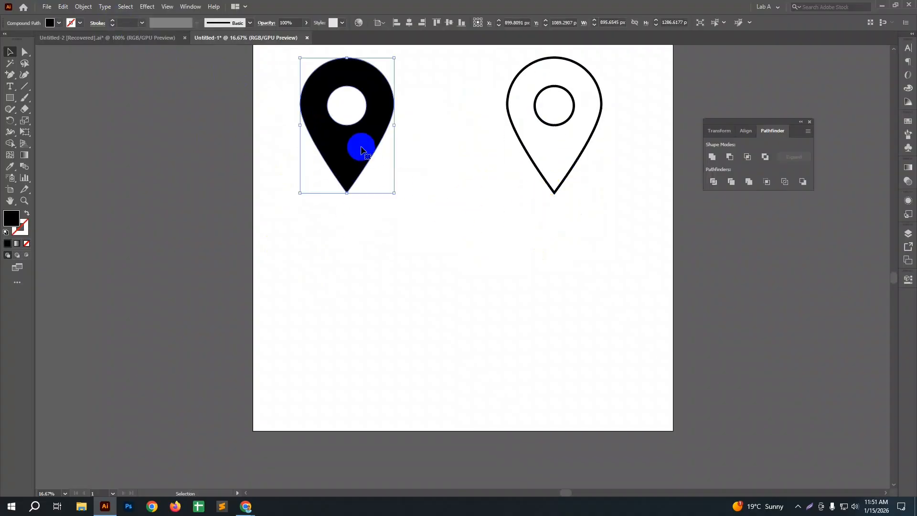
{"action": "left_click", "coordinate": [10, 98]}
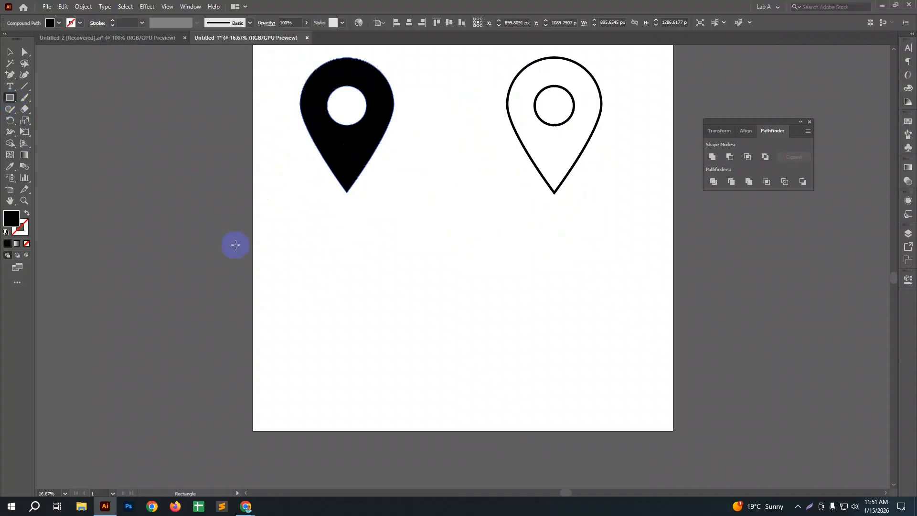
{"action": "left_click_drag", "start_coordinate": [253, 225], "coordinate": [458, 424]}
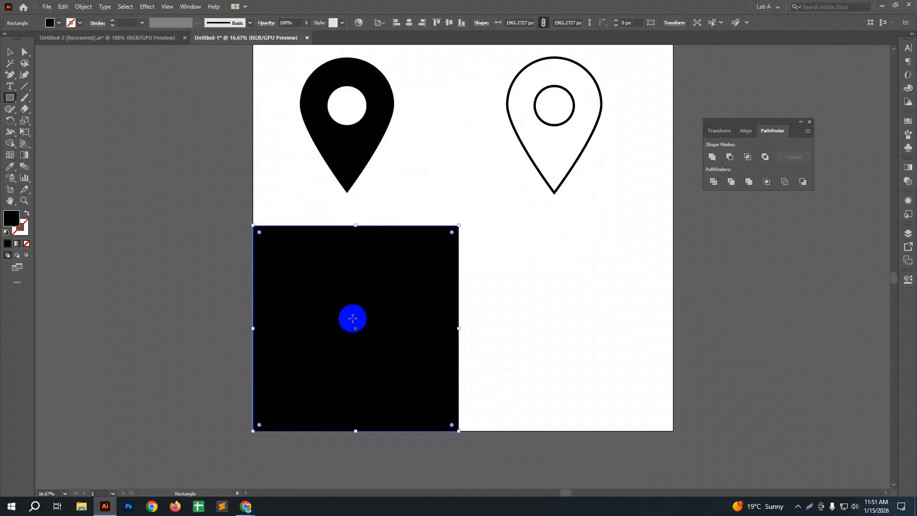
Step: Duplicate the solid black pin straight down onto the black square and bring the copy to the front
{"action": "key", "text": "v"}
{"action": "left_click", "coordinate": [357, 170]}
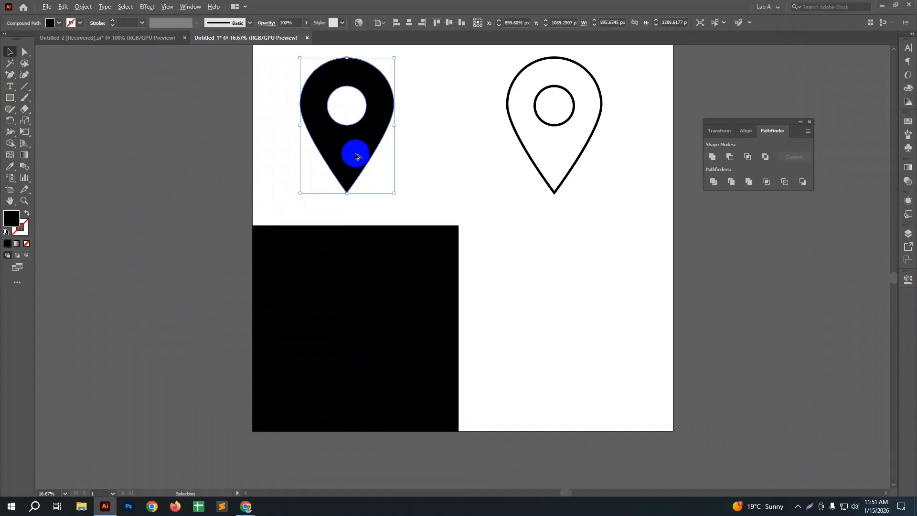
{"action": "left_click_drag", "start_coordinate": [357, 170], "coordinate": [367, 351]}
{"action": "right_click", "coordinate": [368, 350]}
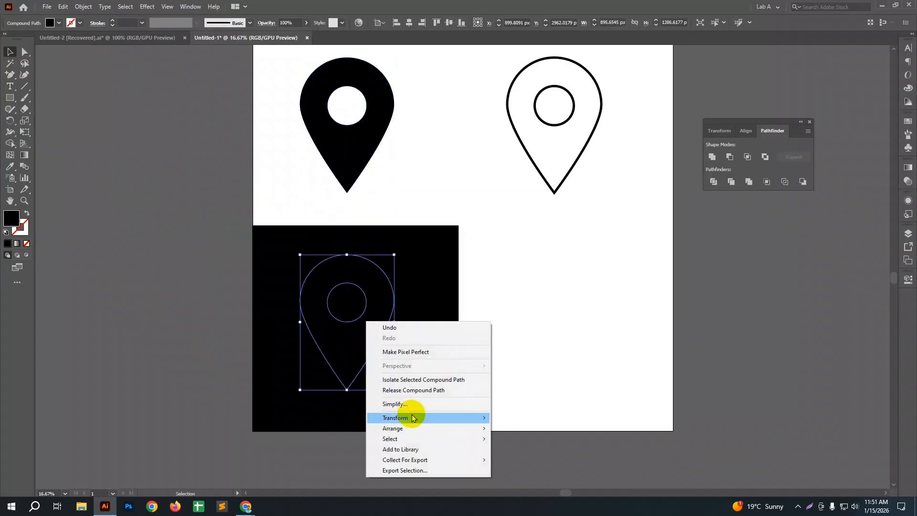
{"action": "mouse_move", "coordinate": [410, 428]}
{"action": "left_click", "coordinate": [514, 429]}
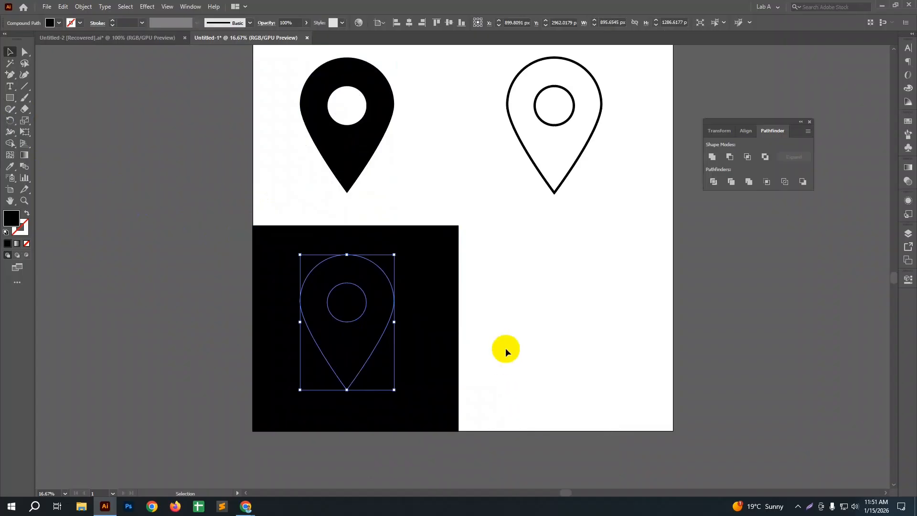
Step: Give the pin copy on the black square a near-white fill
{"action": "left_click", "coordinate": [14, 216]}
{"action": "left_click", "coordinate": [15, 221]}
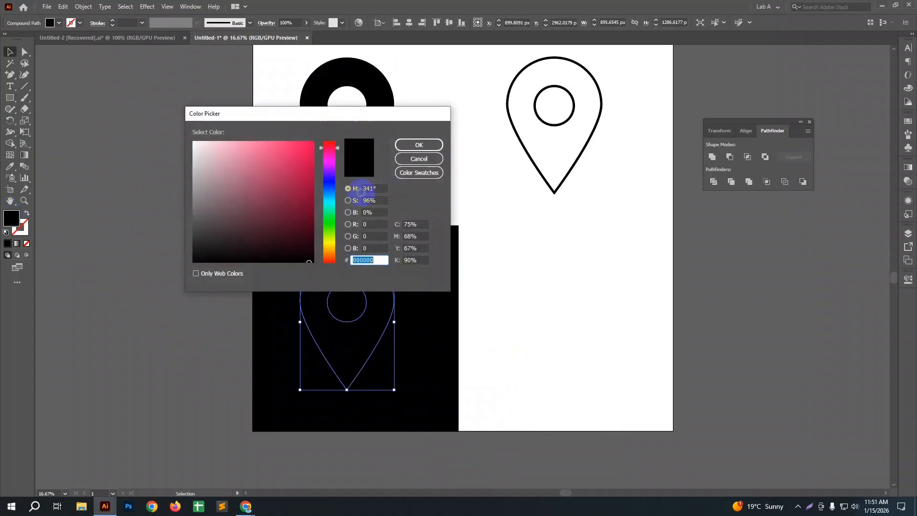
{"action": "left_click", "coordinate": [198, 142]}
{"action": "left_click", "coordinate": [400, 148]}
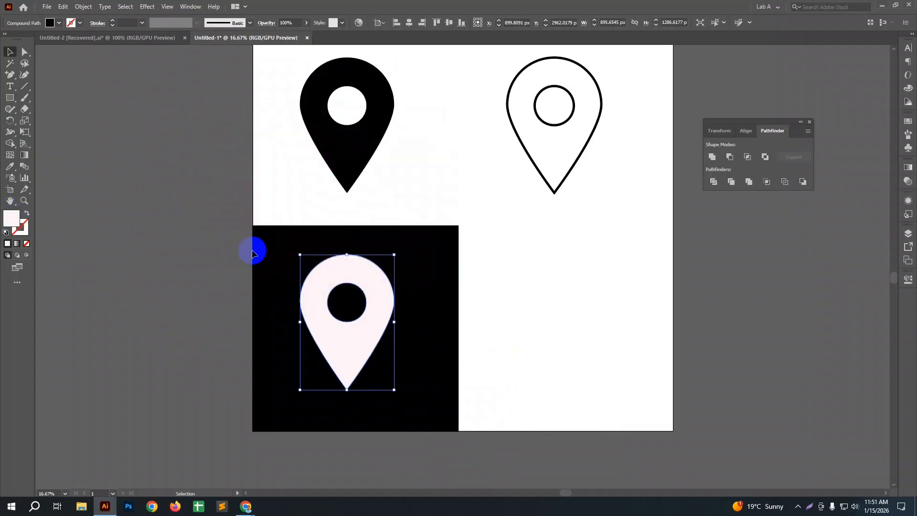
{"action": "left_click", "coordinate": [249, 251]}
Step: Center the near-white pin horizontally and vertically on the black square
{"action": "scroll", "coordinate": [249, 252], "scroll_direction": "down", "scroll_amount": 3}
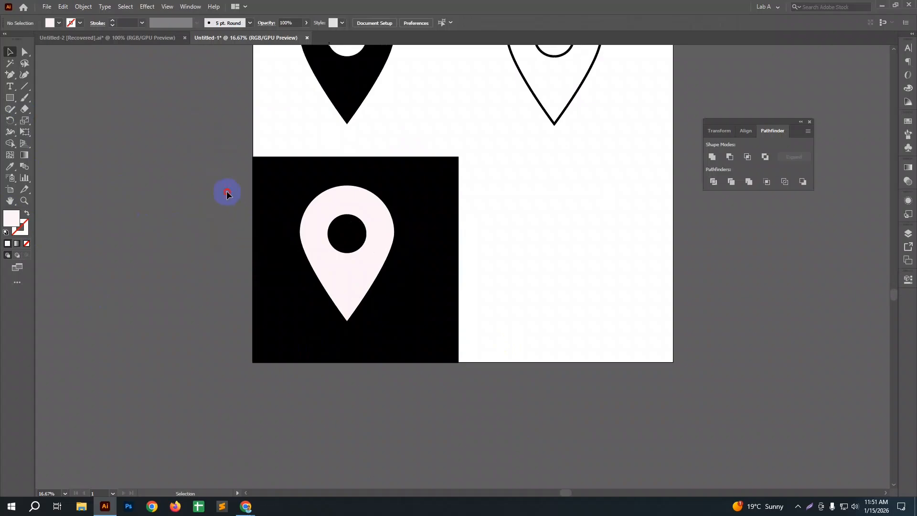
{"action": "left_click_drag", "start_coordinate": [227, 190], "coordinate": [194, 256]}
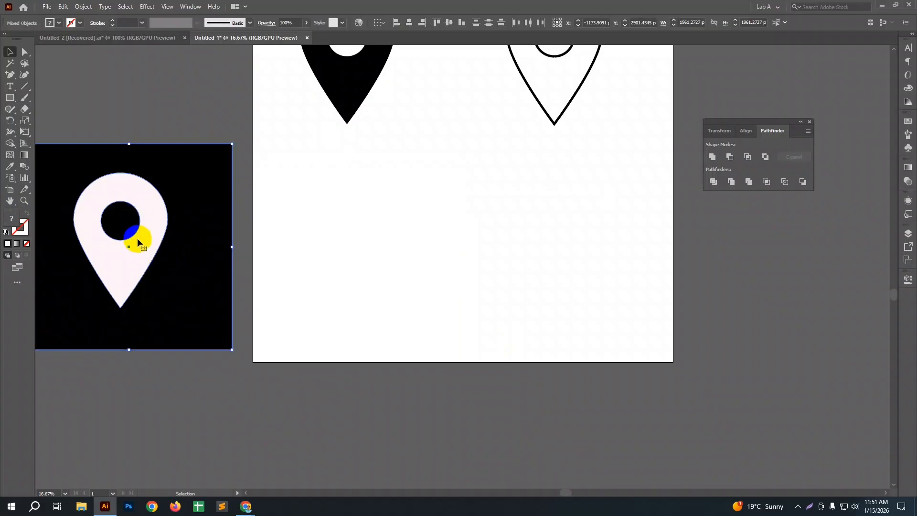
{"action": "key", "text": "a"}
{"action": "key", "text": "ctrl+z"}
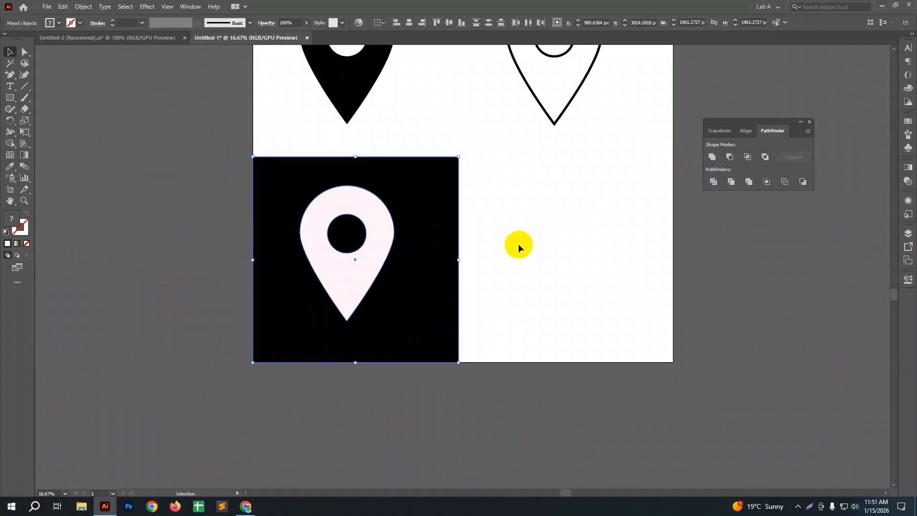
{"action": "left_click", "coordinate": [435, 227]}
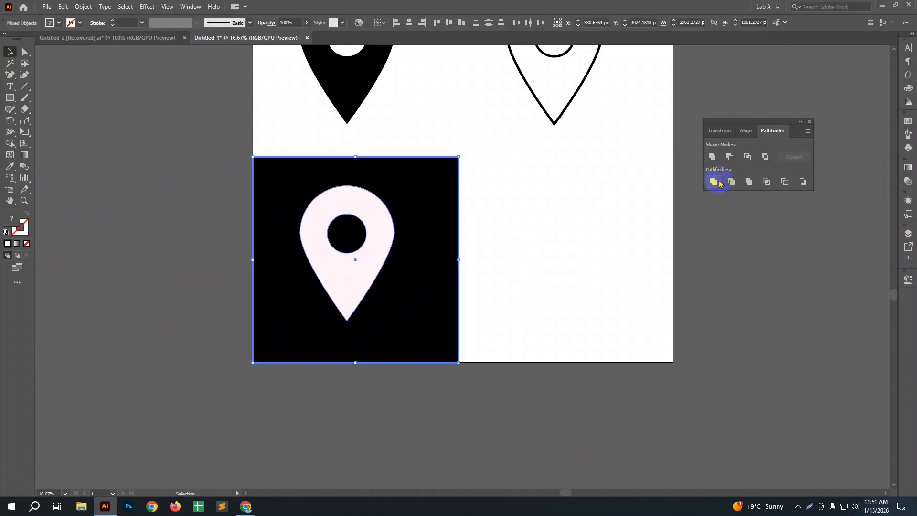
{"action": "left_click", "coordinate": [750, 131]}
{"action": "left_click", "coordinate": [728, 159]}
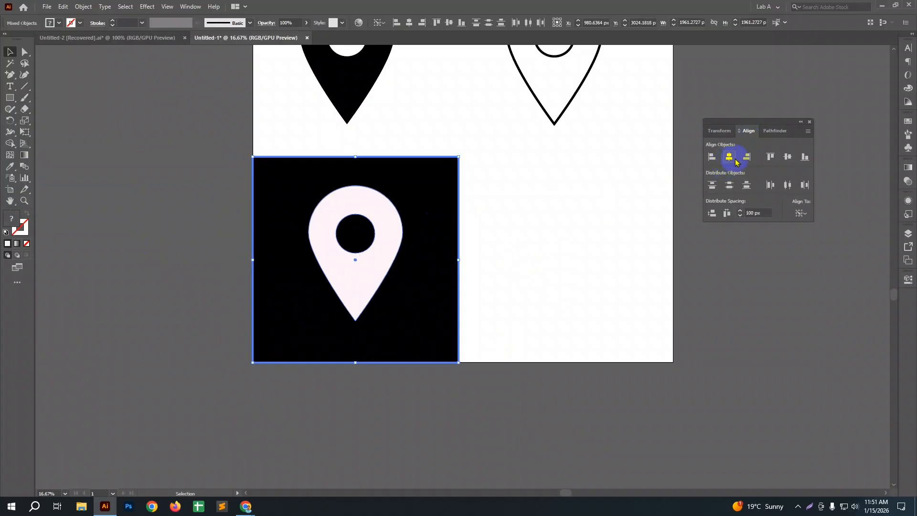
{"action": "left_click", "coordinate": [788, 156]}
{"action": "left_click", "coordinate": [602, 288]}
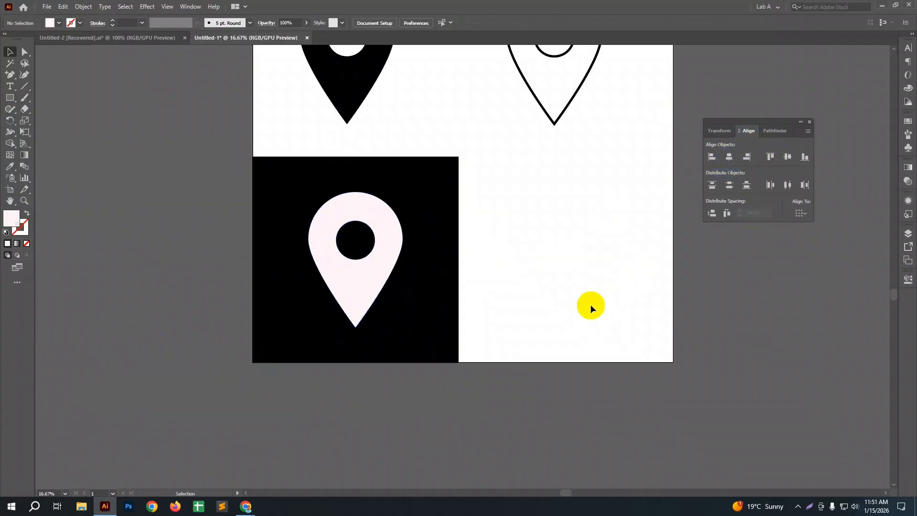
Step: Subtract the near-white pin from the black square with the Pathfinder Minus Front shape mode
{"action": "left_click_drag", "start_coordinate": [562, 311], "coordinate": [287, 188]}
{"action": "left_click", "coordinate": [731, 138]}
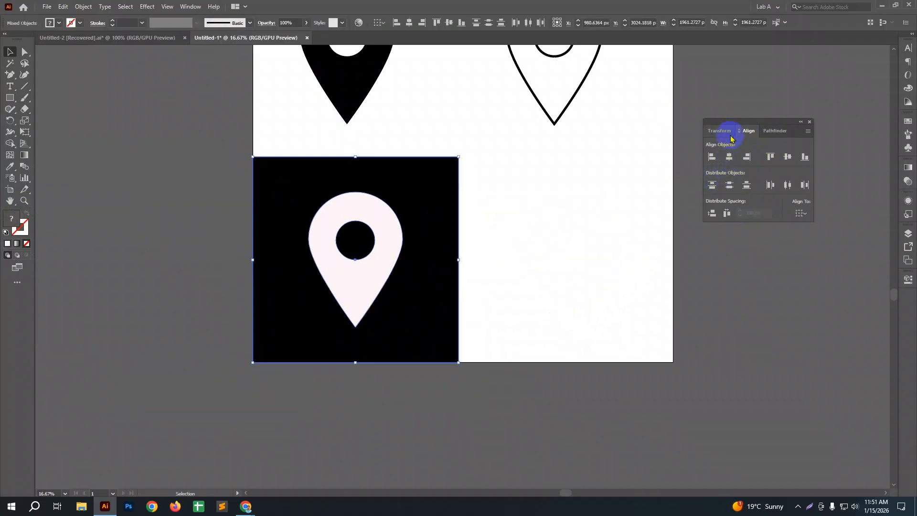
{"action": "left_click", "coordinate": [766, 131]}
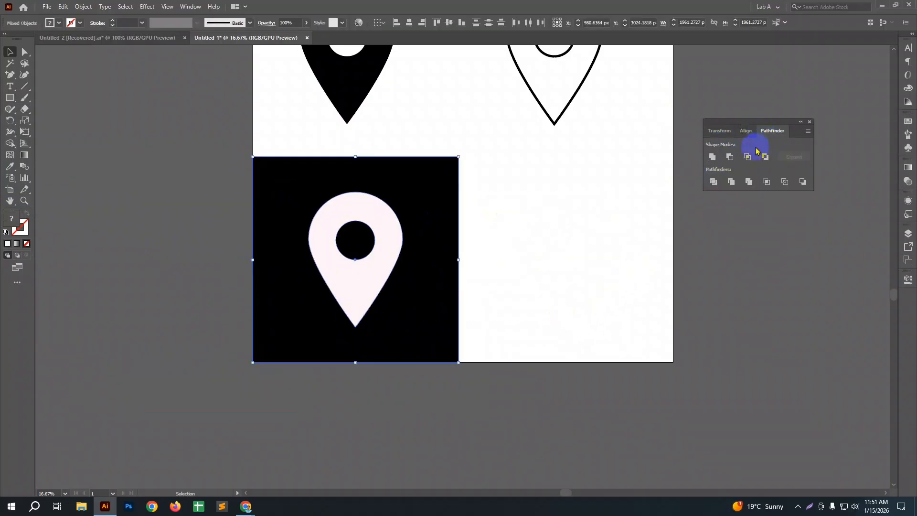
{"action": "left_click", "coordinate": [730, 158]}
Step: Try moving the cut-out square partly off the artboard to check the pin-shaped opening, and undo the move
{"action": "left_click_drag", "start_coordinate": [443, 277], "coordinate": [349, 272]}
{"action": "left_click", "coordinate": [356, 367]}
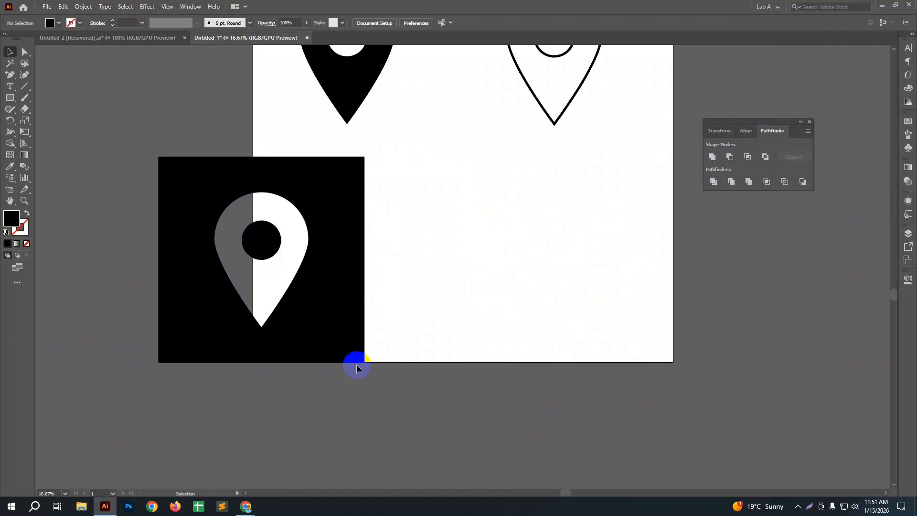
{"action": "key", "text": "ctrl+z"}
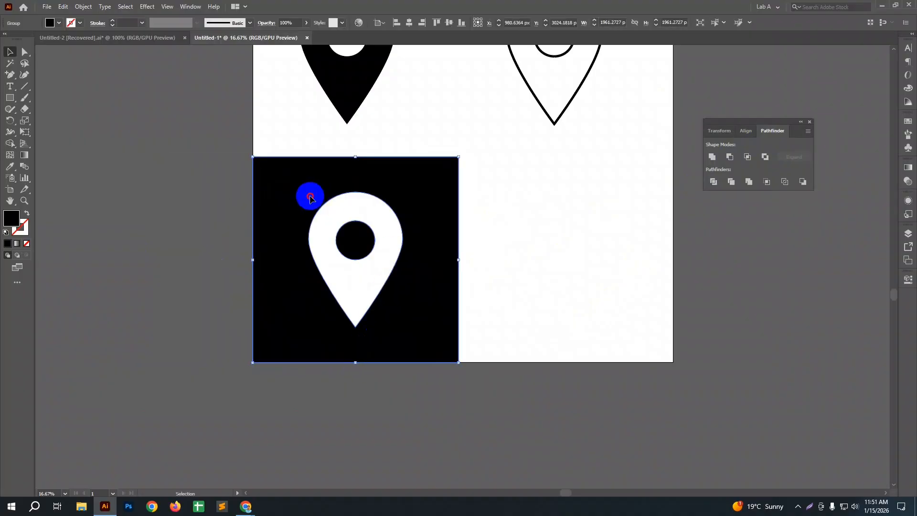
{"action": "left_click", "coordinate": [240, 200]}
{"action": "left_click", "coordinate": [274, 201]}
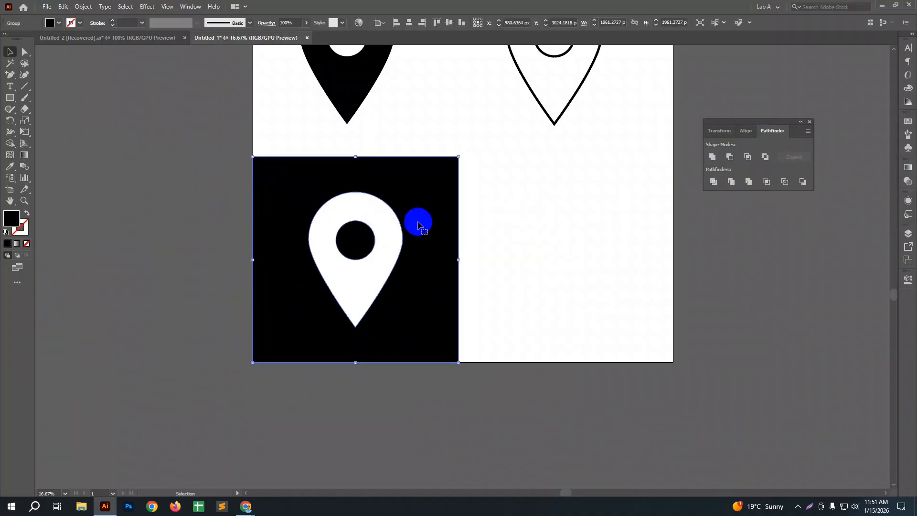
Step: Draw a black square about 1419 px wide in the empty area beneath the outlined pin
{"action": "key", "text": "space"}
{"action": "left_click_drag", "start_coordinate": [424, 250], "coordinate": [372, 266]}
{"action": "left_click_drag", "start_coordinate": [481, 278], "coordinate": [368, 301]}
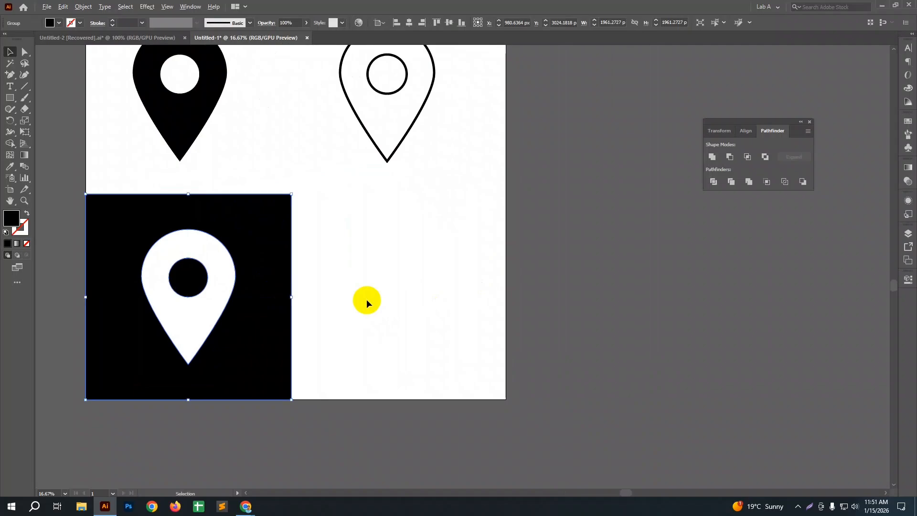
{"action": "scroll", "coordinate": [366, 299], "scroll_direction": "down", "scroll_amount": 1}
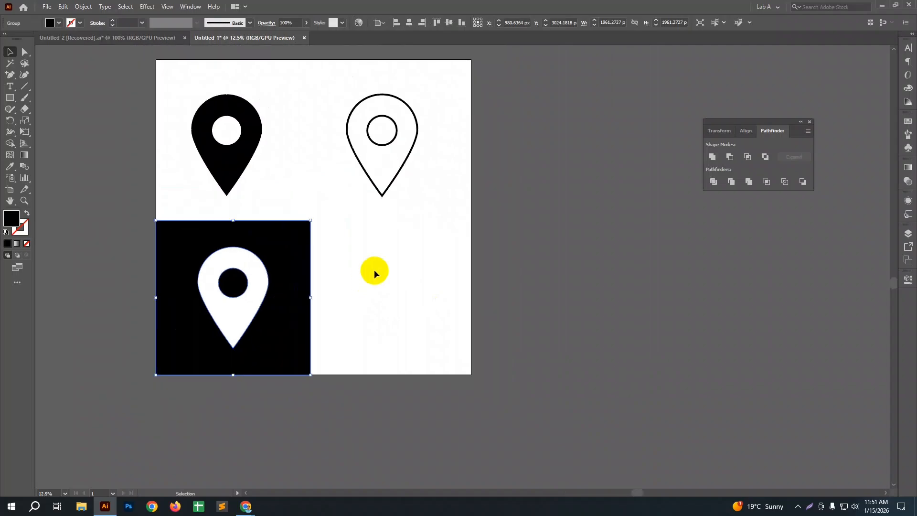
{"action": "left_click", "coordinate": [11, 99]}
{"action": "left_click_drag", "start_coordinate": [339, 230], "coordinate": [451, 340]}
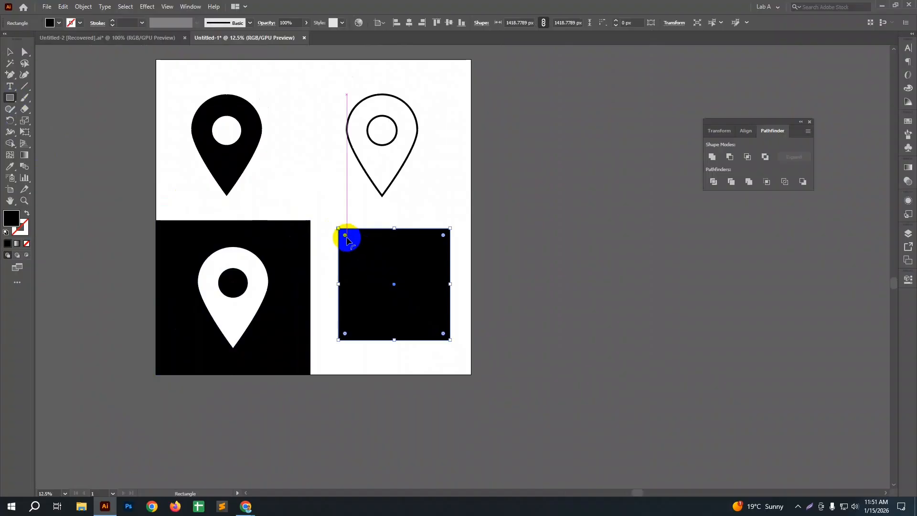
Step: Round the black square fully into a circle and enlarge it to about 1874 px wide in the area beneath the outlined pin
{"action": "left_click_drag", "start_coordinate": [346, 237], "coordinate": [385, 276]}
{"action": "key", "text": "v"}
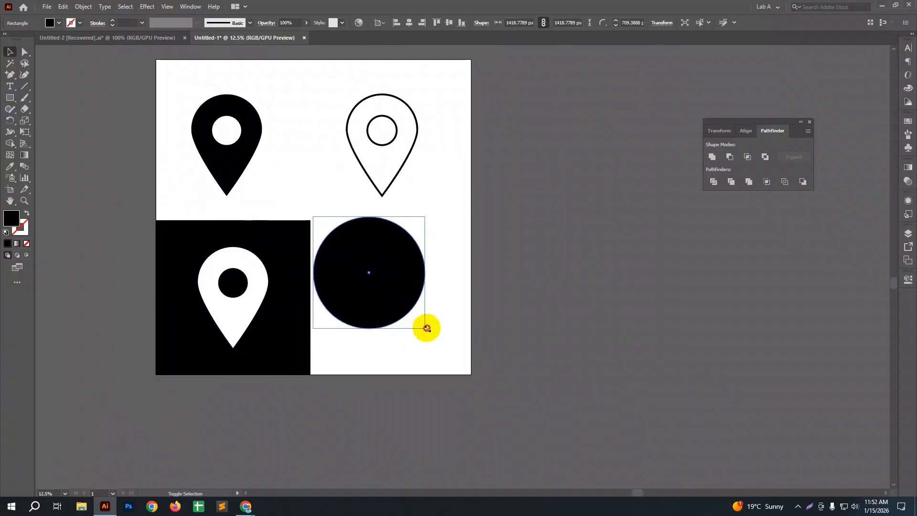
{"action": "left_click_drag", "start_coordinate": [426, 328], "coordinate": [461, 364]}
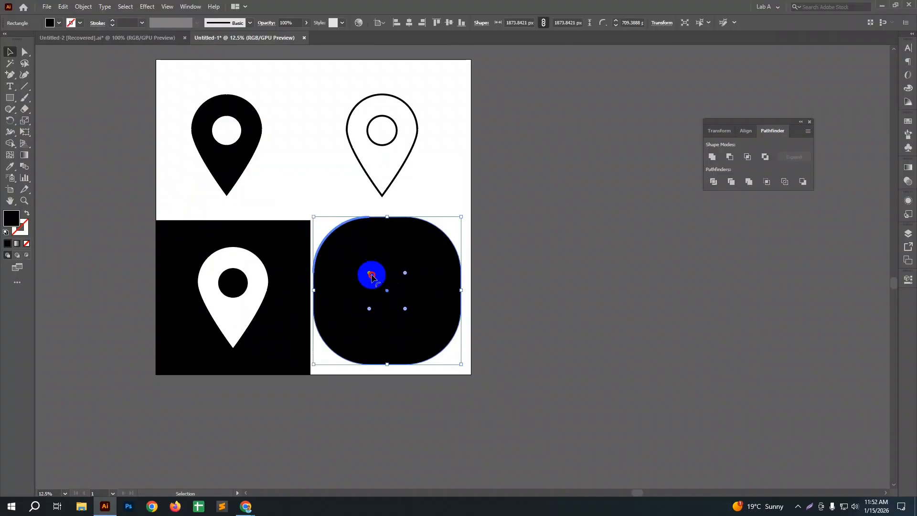
{"action": "left_click_drag", "start_coordinate": [372, 276], "coordinate": [400, 314]}
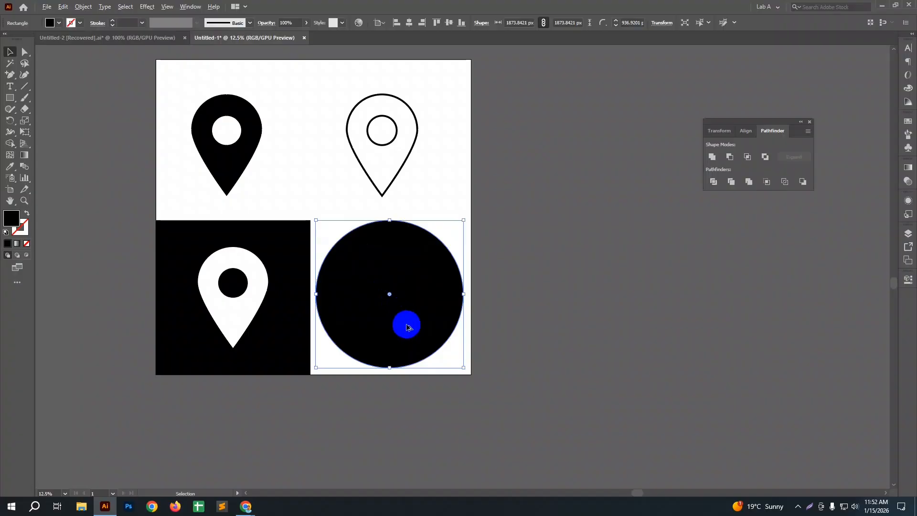
{"action": "scroll", "coordinate": [408, 327], "scroll_direction": "up", "scroll_amount": 1}
{"action": "left_click_drag", "start_coordinate": [409, 320], "coordinate": [402, 326]}
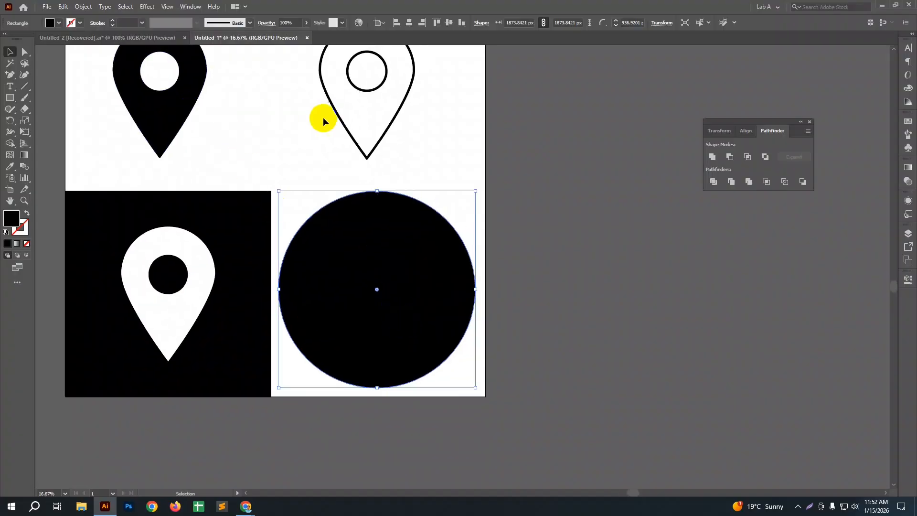
Step: Copy the outlined pin onto the black circle and expand the copy's stroke into filled shapes
{"action": "left_click", "coordinate": [363, 92]}
{"action": "left_click_drag", "start_coordinate": [363, 92], "coordinate": [380, 287]}
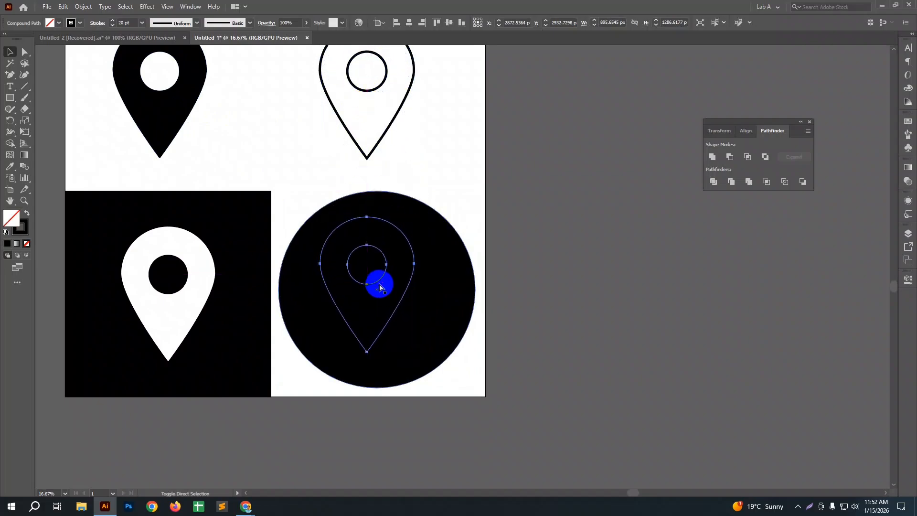
{"action": "left_click", "coordinate": [84, 6]}
{"action": "left_click", "coordinate": [119, 119]}
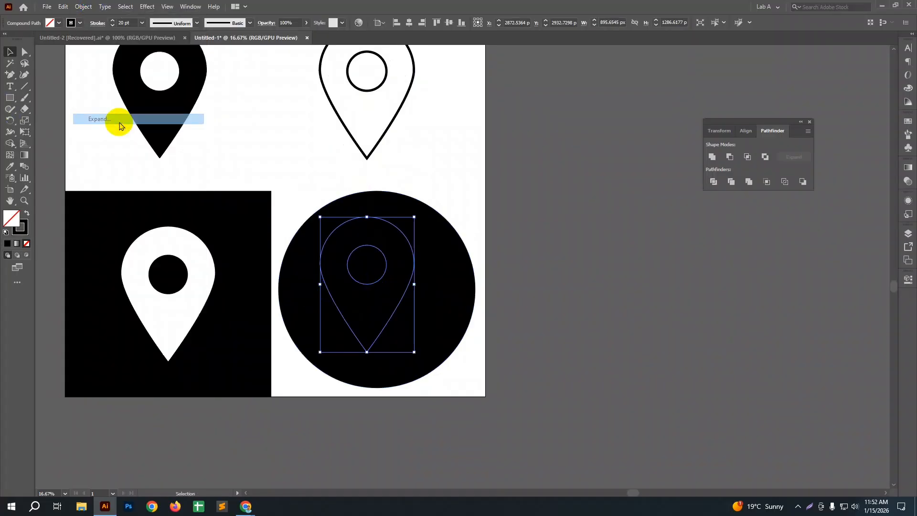
{"action": "left_click", "coordinate": [431, 308]}
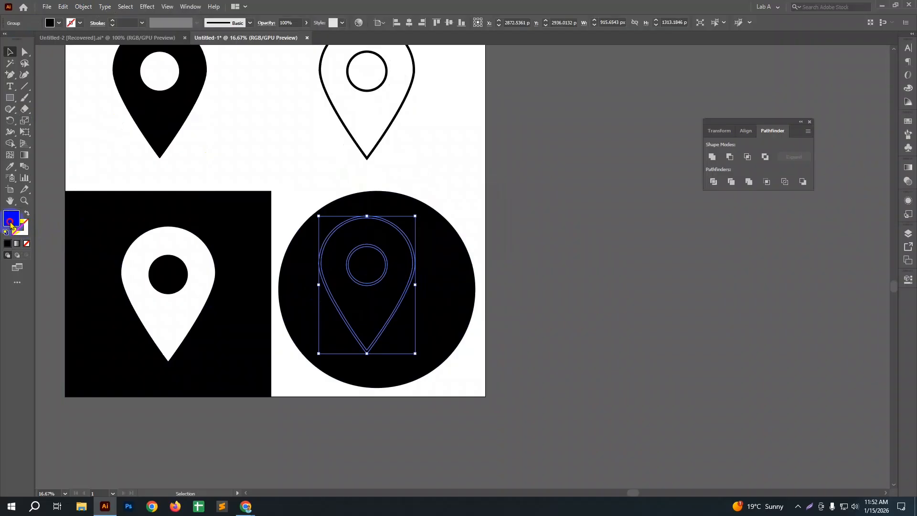
Step: Fill the expanded outline pin with near-white and move it to the centre of the black circle
{"action": "double_click", "coordinate": [11, 223]}
{"action": "left_click", "coordinate": [201, 142]}
{"action": "left_click", "coordinate": [407, 144]}
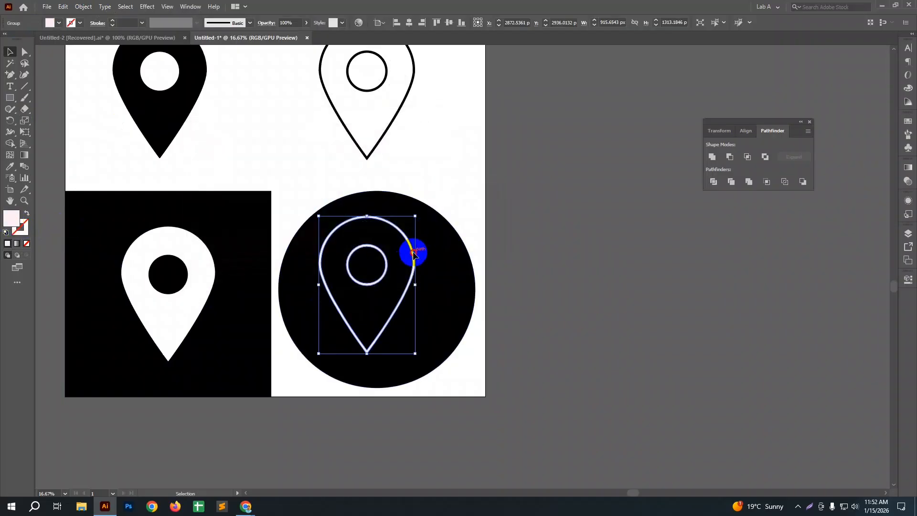
{"action": "left_click_drag", "start_coordinate": [414, 253], "coordinate": [423, 258]}
{"action": "left_click", "coordinate": [492, 296]}
{"action": "scroll", "coordinate": [492, 294], "scroll_direction": "down", "scroll_amount": 1}
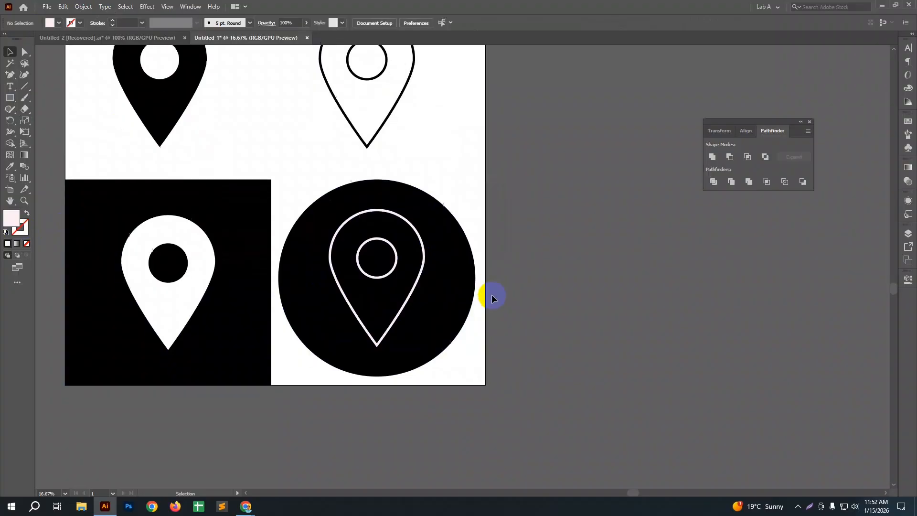
Step: Subtract the near-white outline pin from the black circle with the Pathfinder Minus Front shape mode
{"action": "left_click", "coordinate": [375, 202]}
{"action": "left_click_drag", "start_coordinate": [313, 160], "coordinate": [637, 237]}
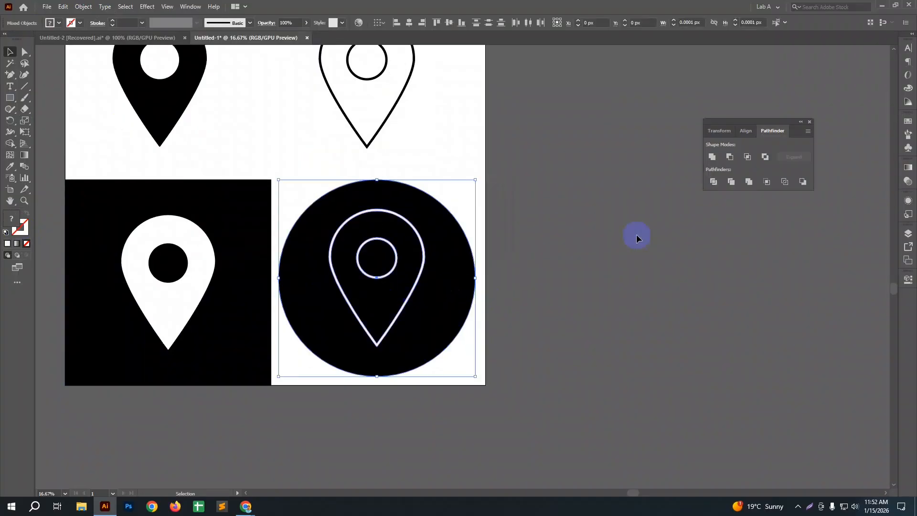
{"action": "left_click", "coordinate": [747, 131]}
{"action": "left_click", "coordinate": [465, 234]}
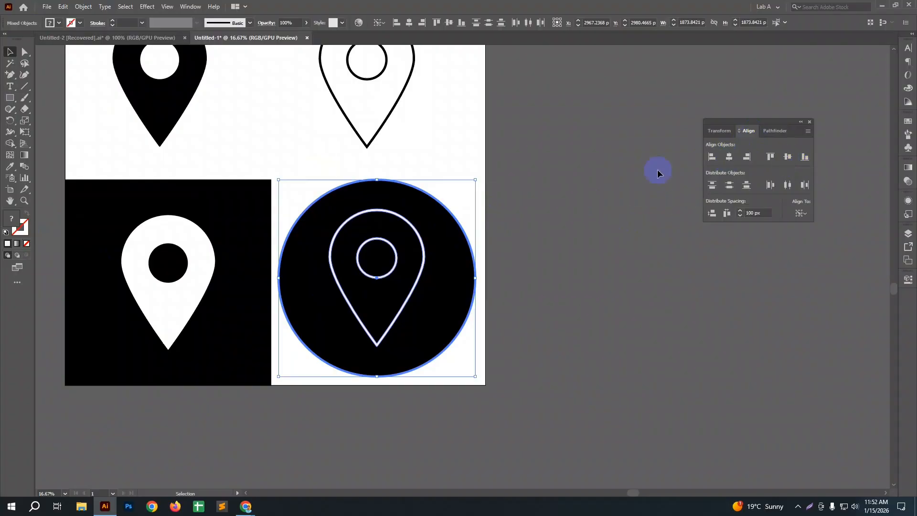
{"action": "left_click", "coordinate": [766, 131]}
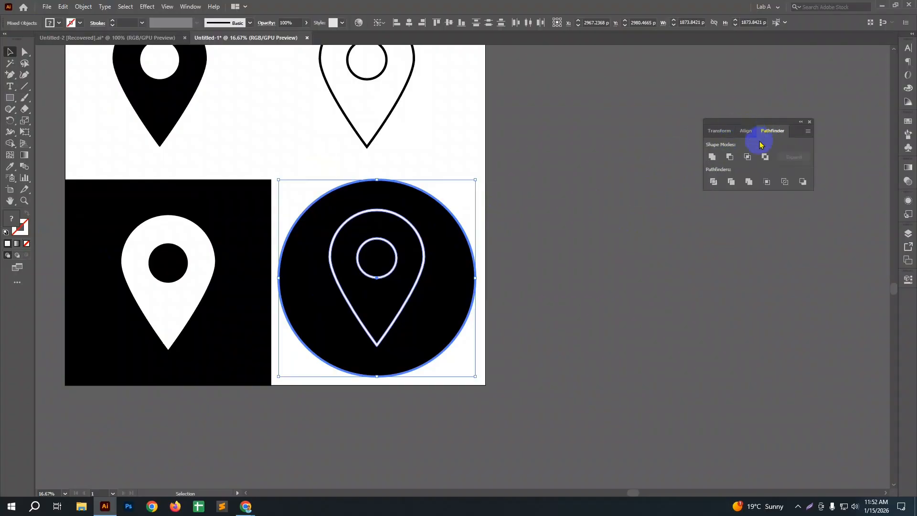
{"action": "left_click", "coordinate": [729, 159]}
Step: Move the cut-out circle partly off the artboard to check its transparent openings, and return it beneath the outlined pin
{"action": "left_click_drag", "start_coordinate": [455, 262], "coordinate": [578, 256]}
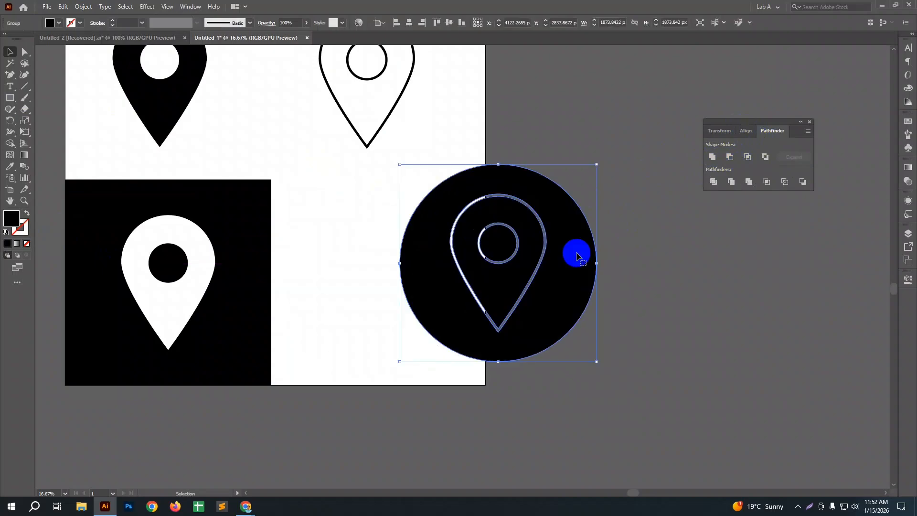
{"action": "left_click", "coordinate": [647, 287]}
{"action": "scroll", "coordinate": [509, 265], "scroll_direction": "up", "scroll_amount": 1}
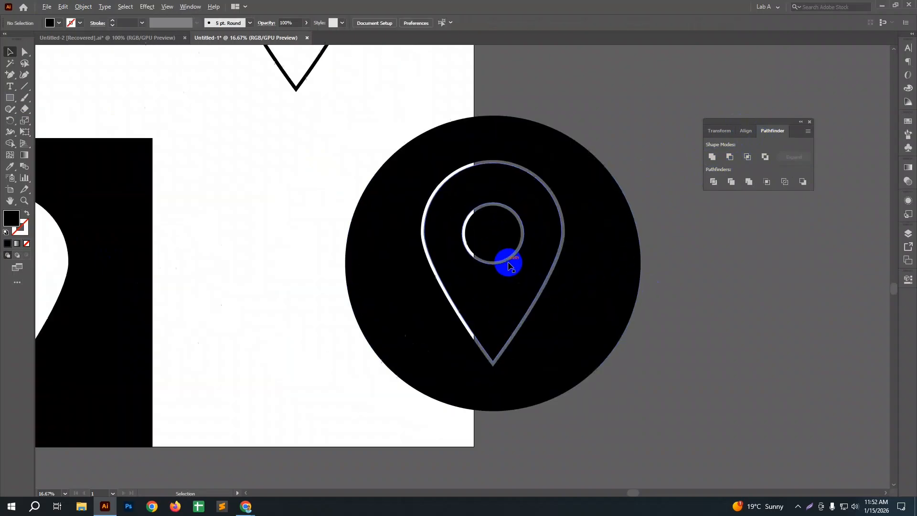
{"action": "left_click_drag", "start_coordinate": [476, 283], "coordinate": [584, 295]}
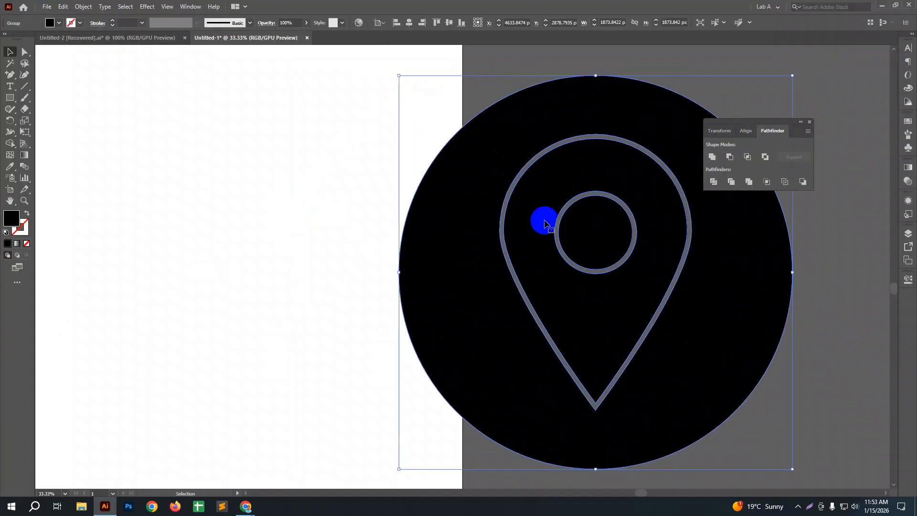
{"action": "left_click_drag", "start_coordinate": [545, 221], "coordinate": [453, 223]}
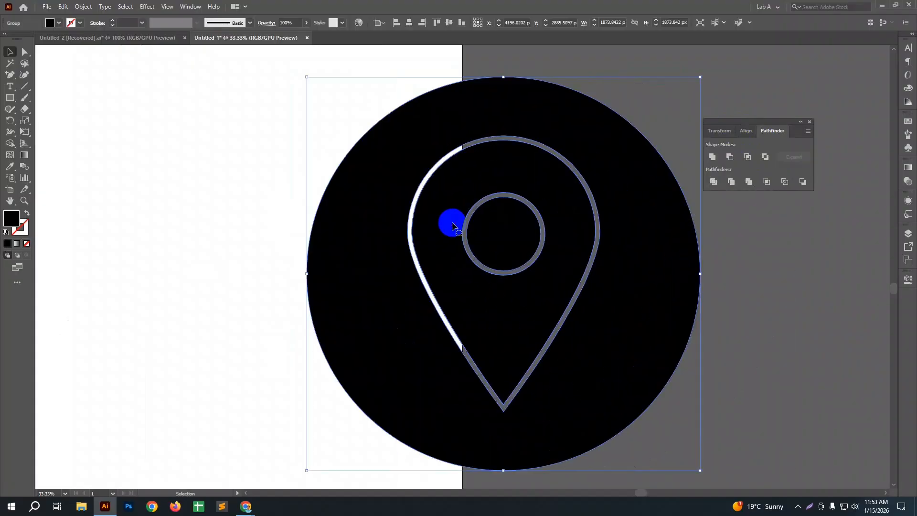
{"action": "scroll", "coordinate": [453, 225], "scroll_direction": "down", "scroll_amount": 2}
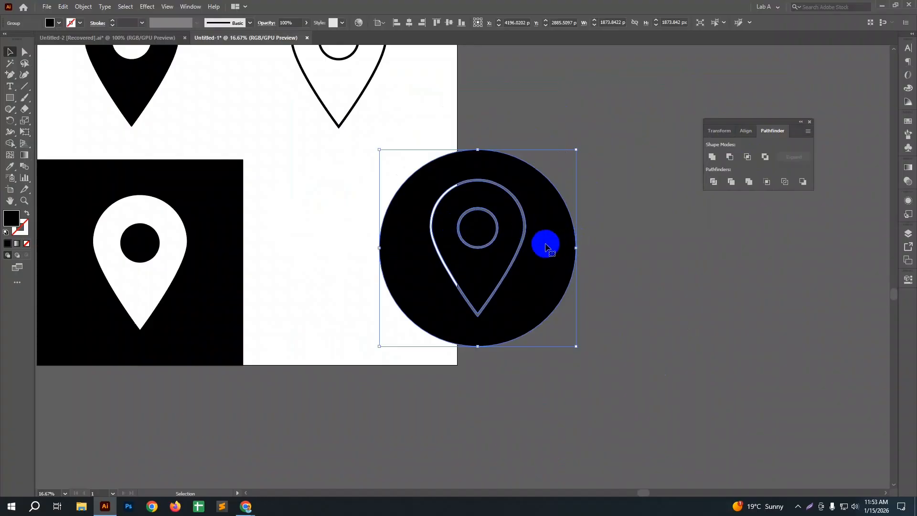
{"action": "left_click_drag", "start_coordinate": [545, 246], "coordinate": [419, 253]}
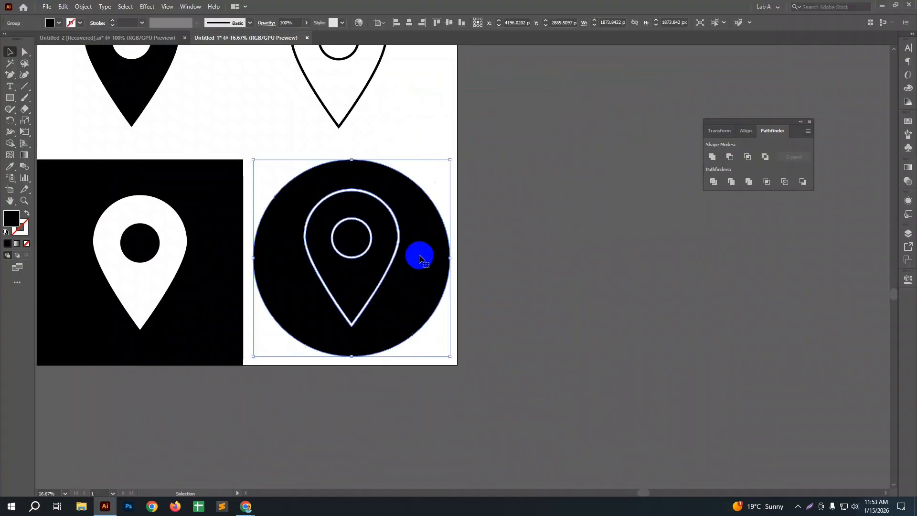
{"action": "scroll", "coordinate": [420, 255], "scroll_direction": "down", "scroll_amount": 1}
{"action": "left_click", "coordinate": [444, 142]}
{"action": "scroll", "coordinate": [458, 214], "scroll_direction": "up", "scroll_amount": 6}
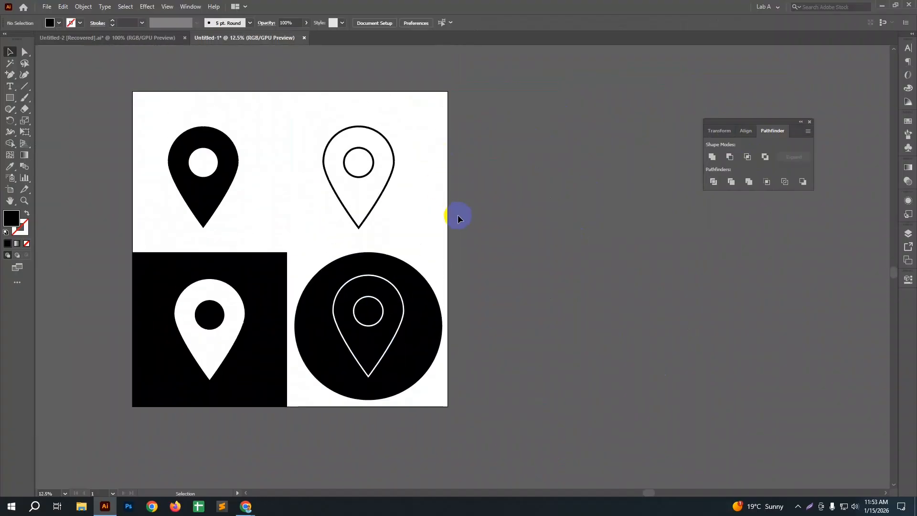
Step: Save the document in the Downloads folder as an Illustrator EPS file named Location
{"action": "key", "text": "space"}
{"action": "left_click_drag", "start_coordinate": [459, 215], "coordinate": [485, 204]}
{"action": "left_click", "coordinate": [47, 6]}
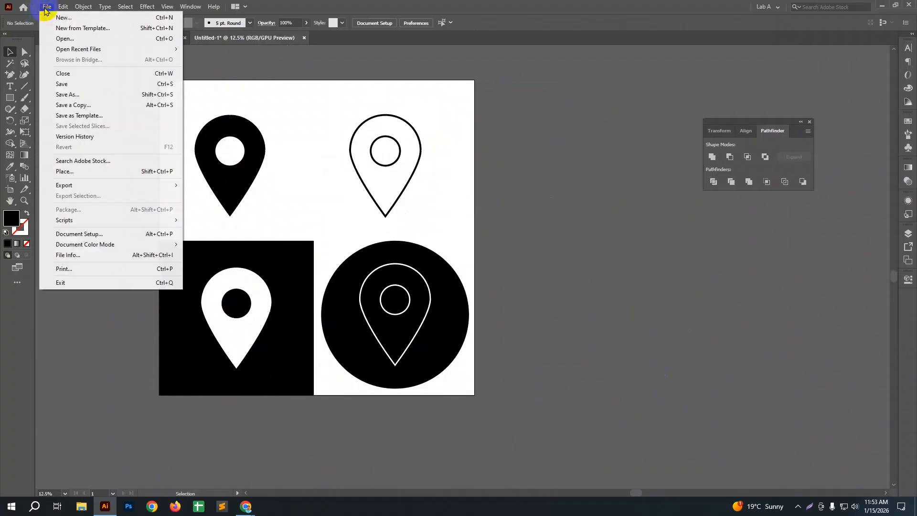
{"action": "left_click", "coordinate": [89, 94]}
{"action": "left_click", "coordinate": [166, 243]}
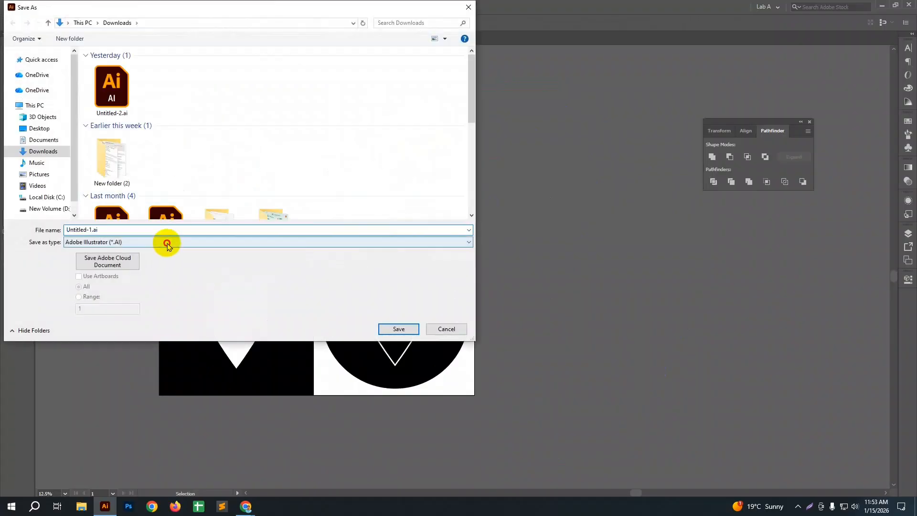
{"action": "left_click", "coordinate": [167, 243]}
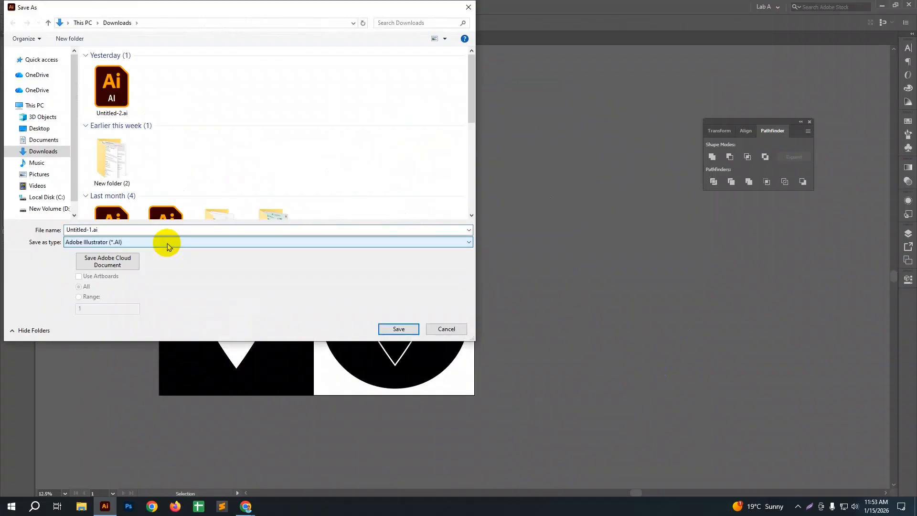
{"action": "left_click", "coordinate": [167, 243]}
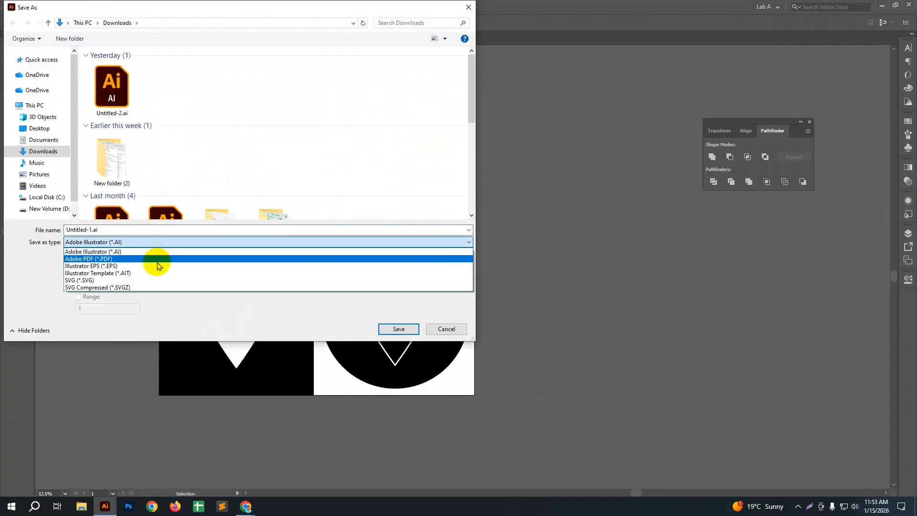
{"action": "left_click", "coordinate": [158, 260]}
{"action": "left_click", "coordinate": [161, 230]}
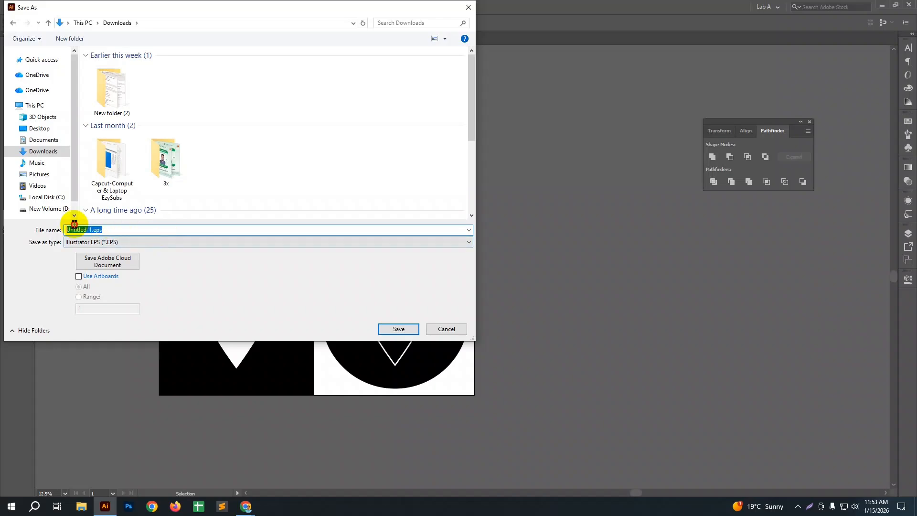
{"action": "type", "text": "Location"}
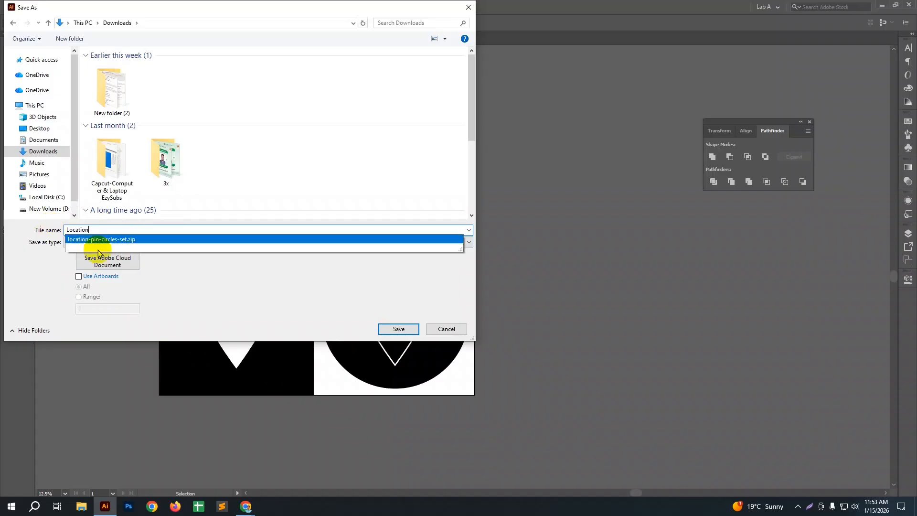
{"action": "left_click", "coordinate": [226, 313]}
{"action": "left_click", "coordinate": [398, 329]}
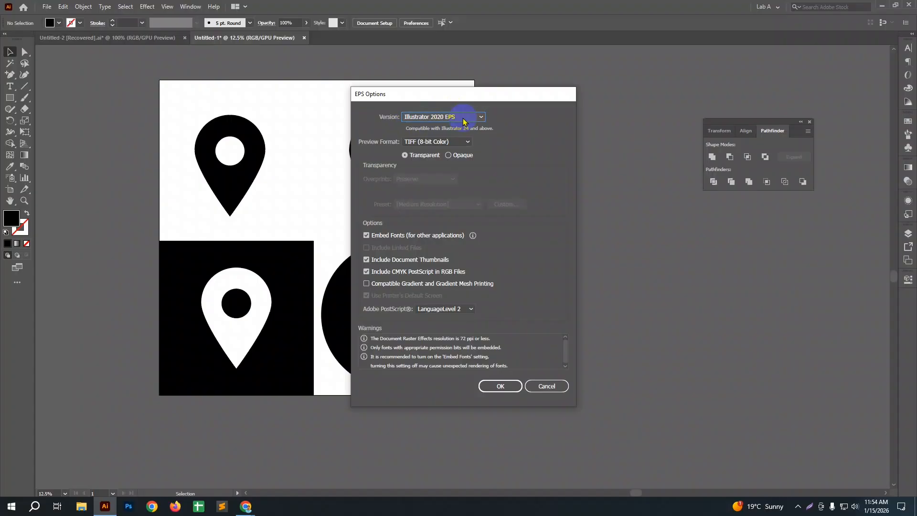
Step: Set the EPS version to Illustrator 10 EPS and complete the save
{"action": "left_click", "coordinate": [463, 121]}
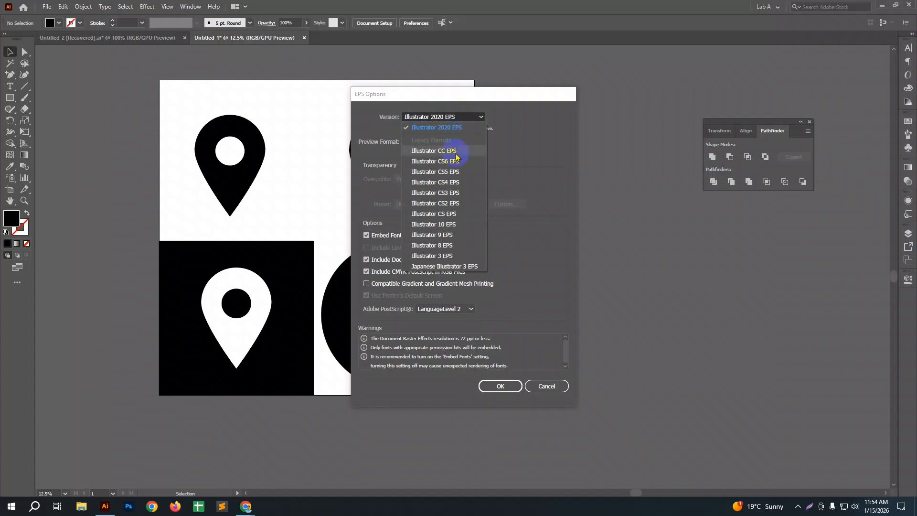
{"action": "left_click", "coordinate": [429, 228]}
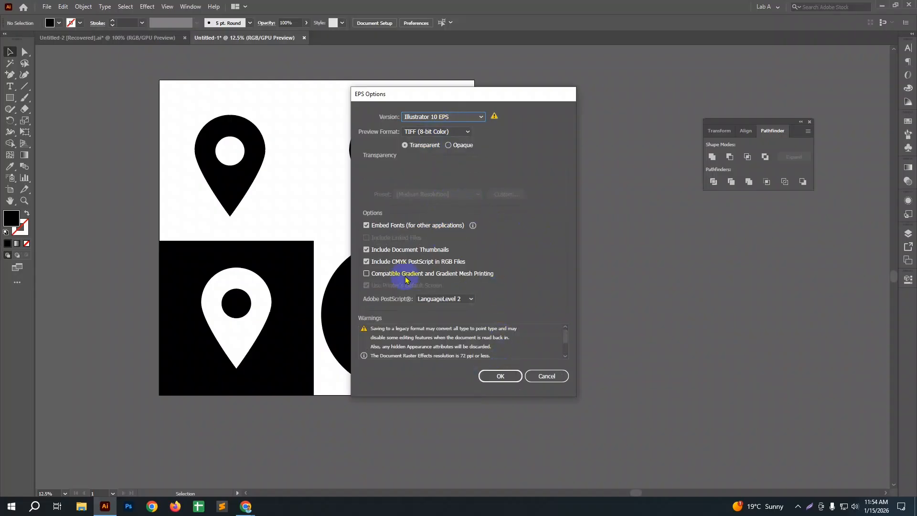
{"action": "left_click", "coordinate": [502, 375]}
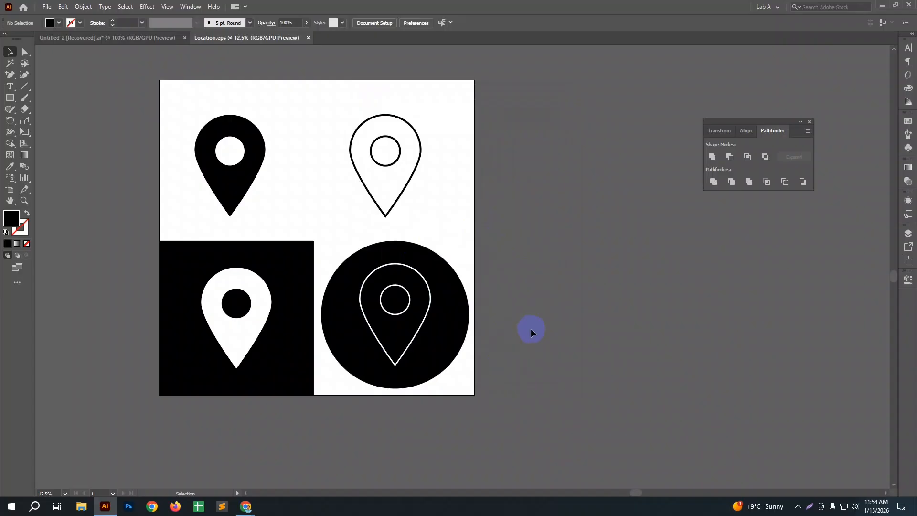
Step: Start a Save for Web (Legacy) export of the four-version location pin artboard
{"action": "left_click", "coordinate": [47, 7]}
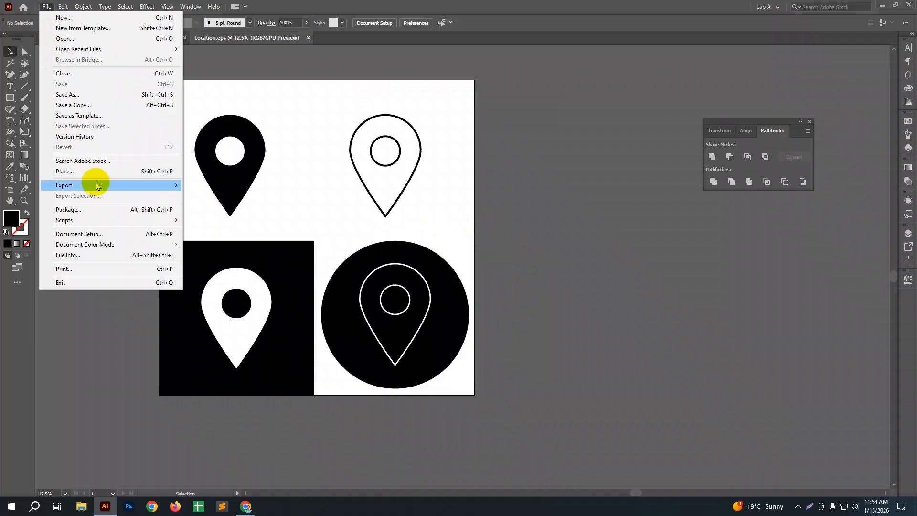
{"action": "mouse_move", "coordinate": [99, 186]}
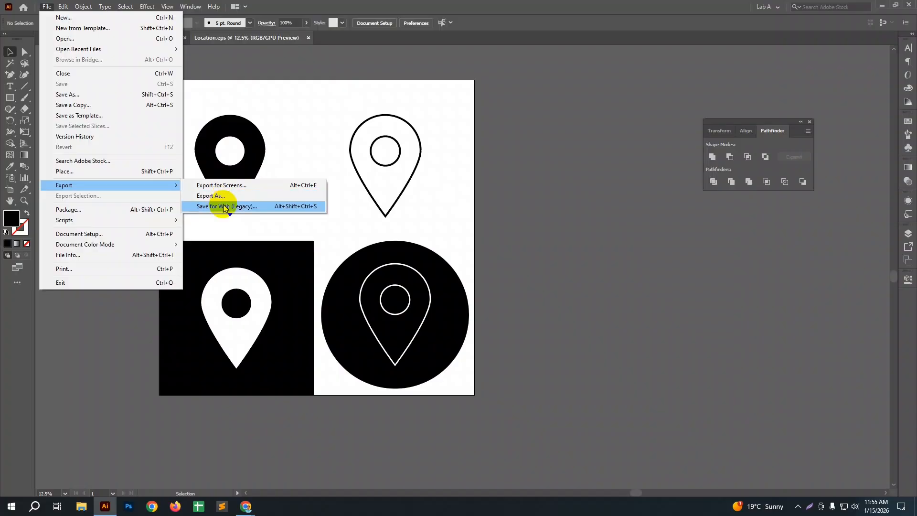
{"action": "left_click", "coordinate": [223, 206]}
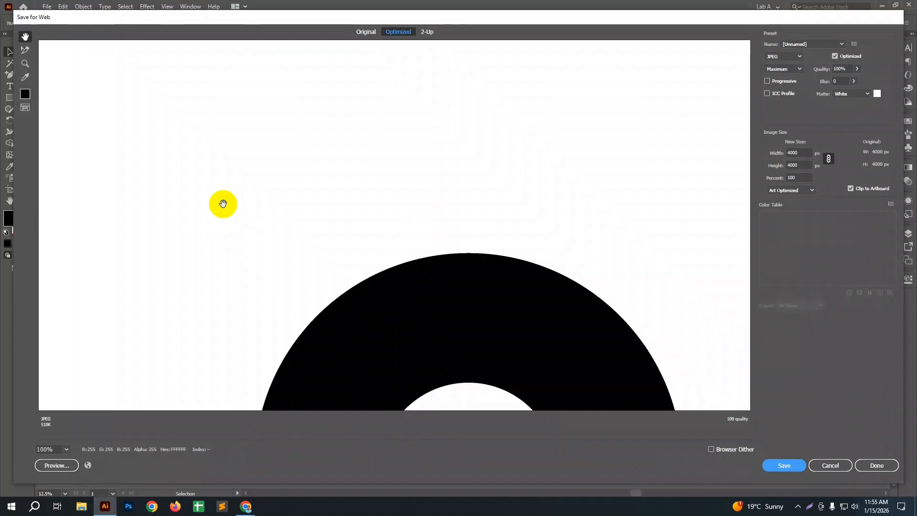
{"action": "left_click_drag", "start_coordinate": [539, 315], "coordinate": [357, 170]}
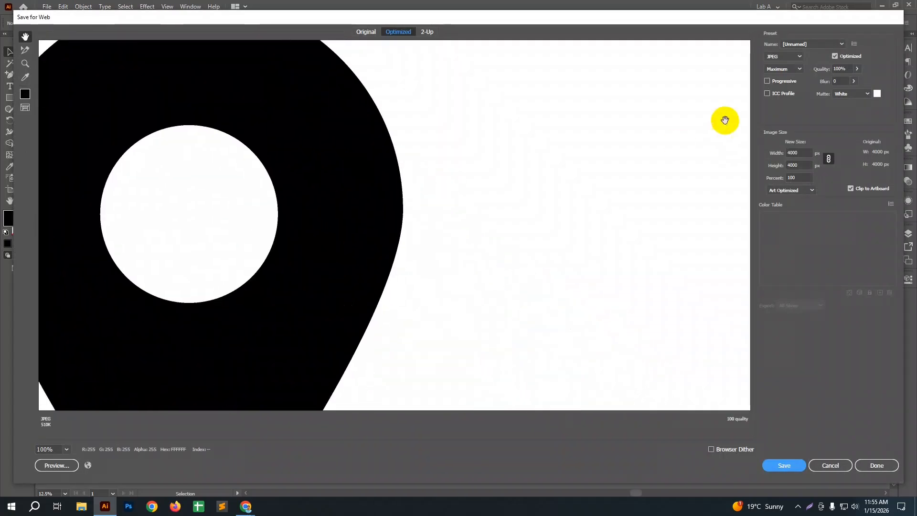
Step: Try the GIF format for the export, and switch back to JPEG at Maximum quality
{"action": "left_click", "coordinate": [791, 56]}
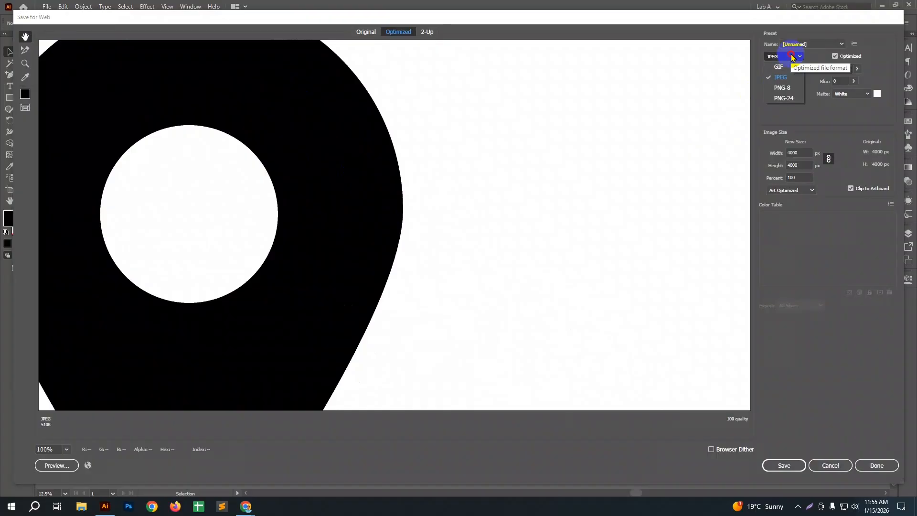
{"action": "left_click", "coordinate": [792, 57]}
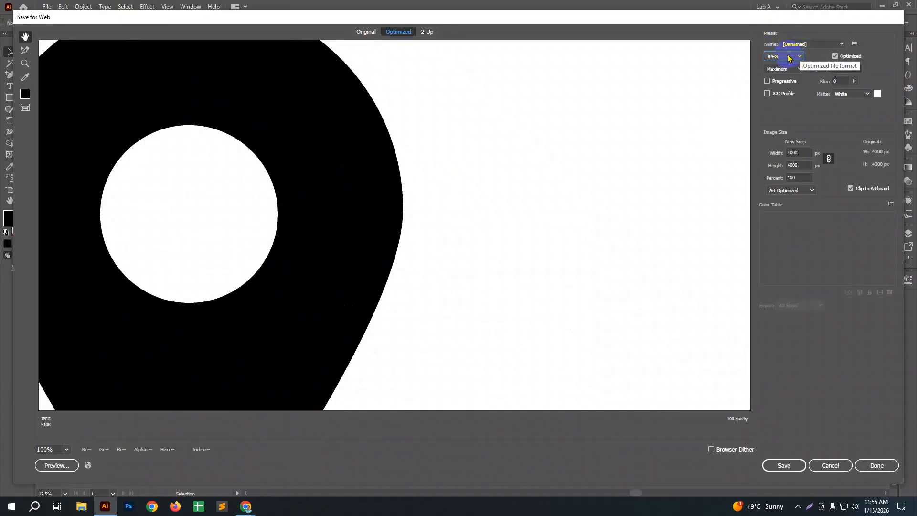
{"action": "left_click", "coordinate": [796, 59]}
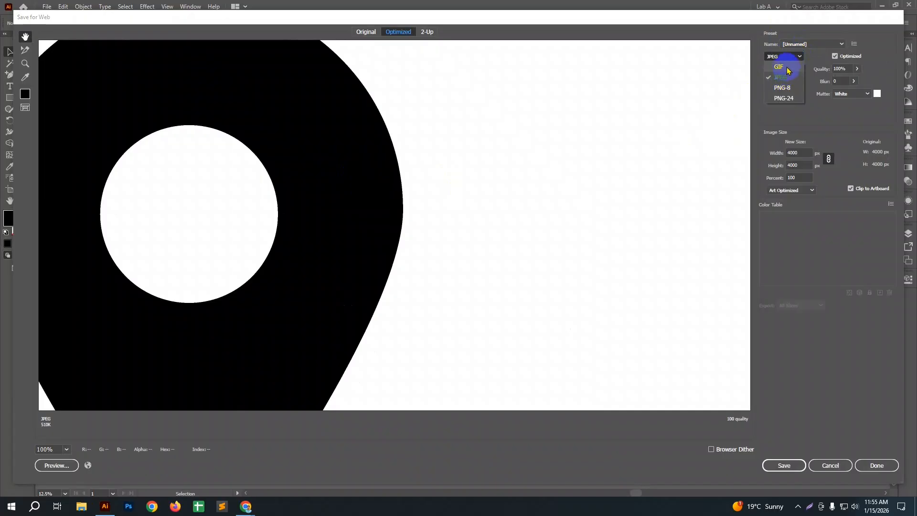
{"action": "left_click", "coordinate": [786, 67]}
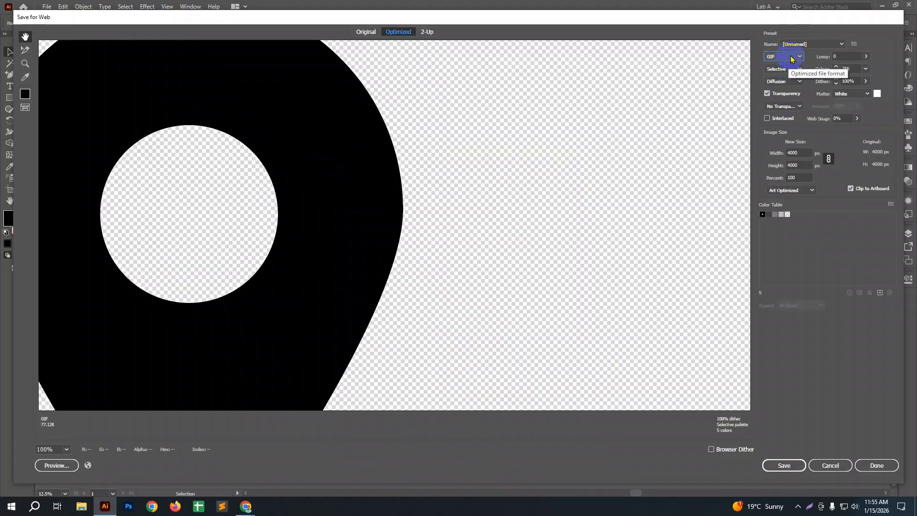
{"action": "left_click", "coordinate": [789, 58]}
{"action": "left_click", "coordinate": [786, 77]}
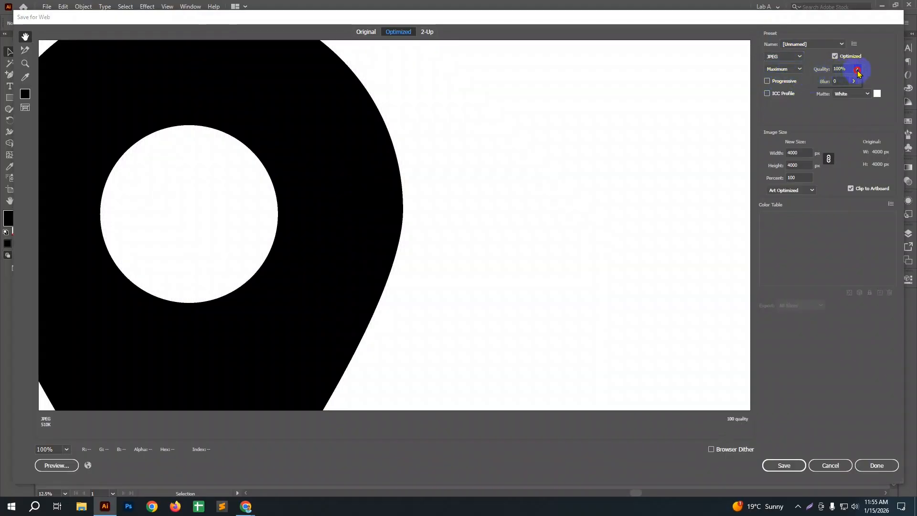
{"action": "left_click", "coordinate": [858, 69]}
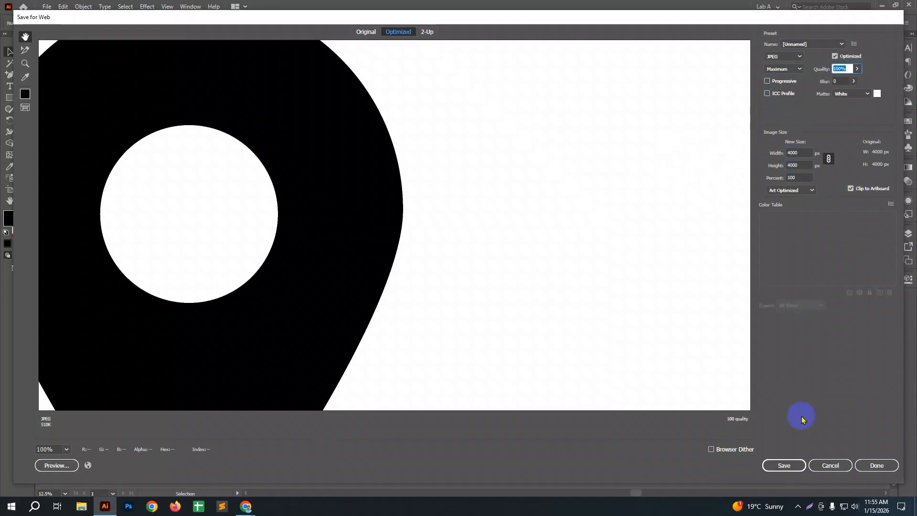
Step: Save the optimized JPEG as Location.jpg in the Downloads folder
{"action": "left_click", "coordinate": [785, 465]}
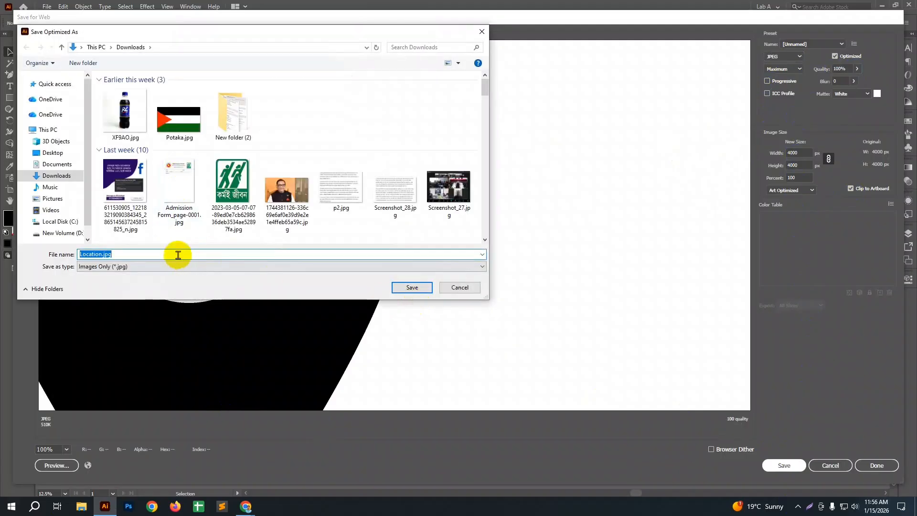
{"action": "left_click", "coordinate": [178, 255]}
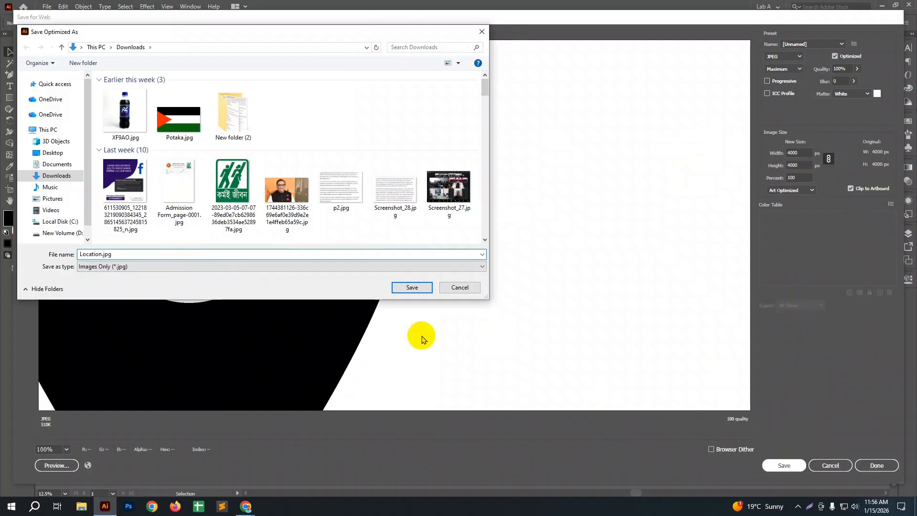
{"action": "left_click", "coordinate": [417, 287]}
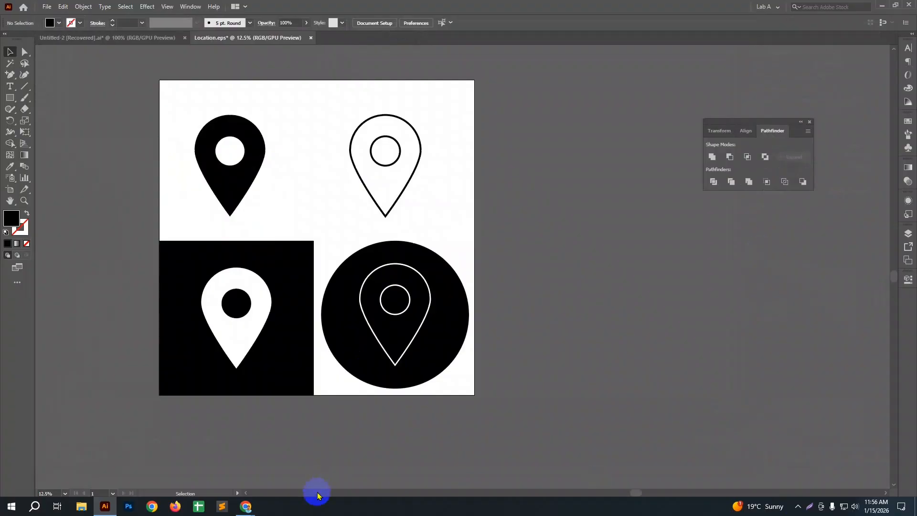
Step: Open Location.jpg from the Downloads folder in File Explorer, check it in a maximized image viewer, and close the viewer
{"action": "left_click", "coordinate": [106, 504]}
{"action": "left_click", "coordinate": [81, 506]}
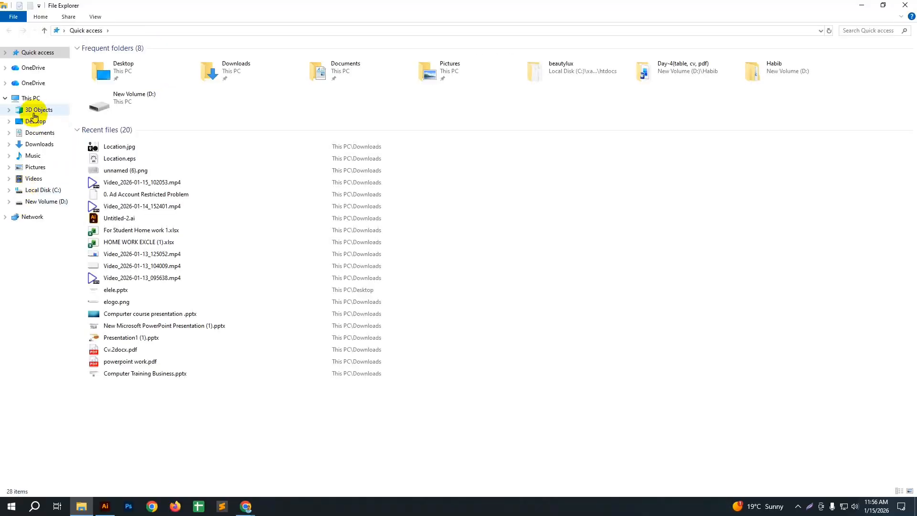
{"action": "left_click", "coordinate": [40, 144]}
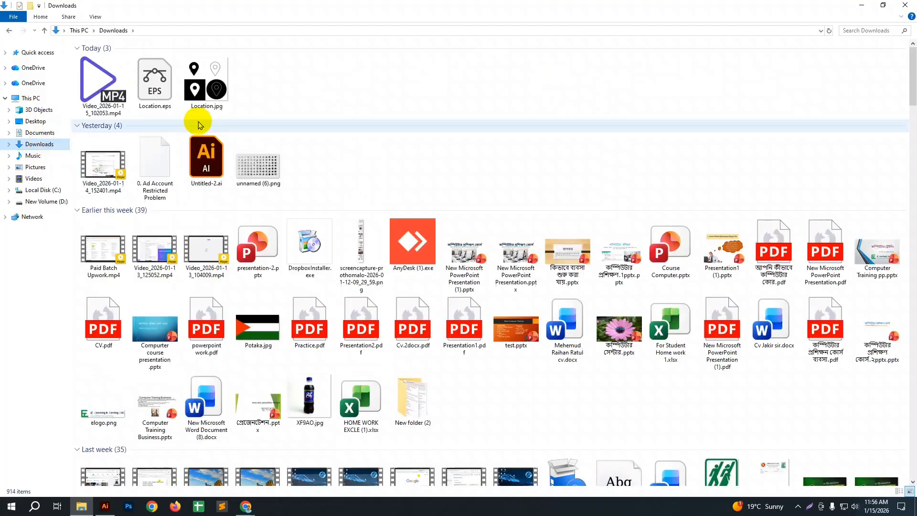
{"action": "left_click", "coordinate": [201, 96]}
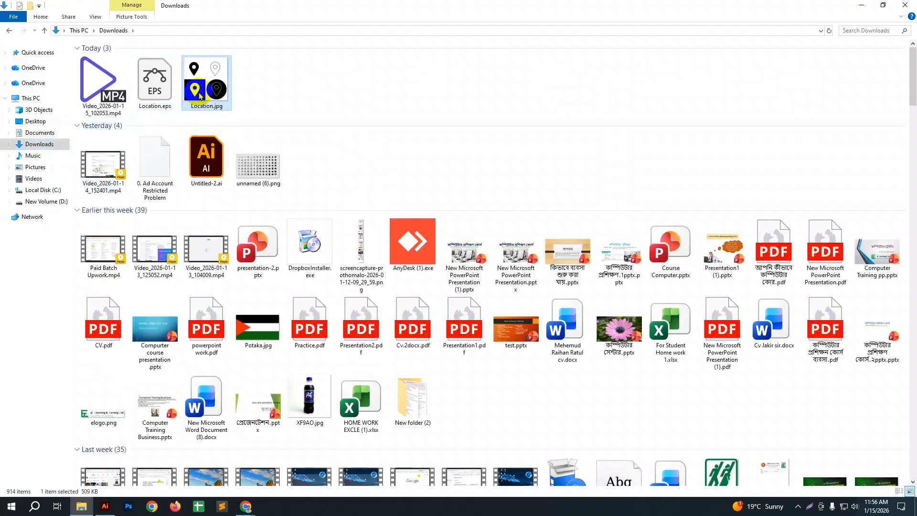
{"action": "double_click", "coordinate": [200, 96]}
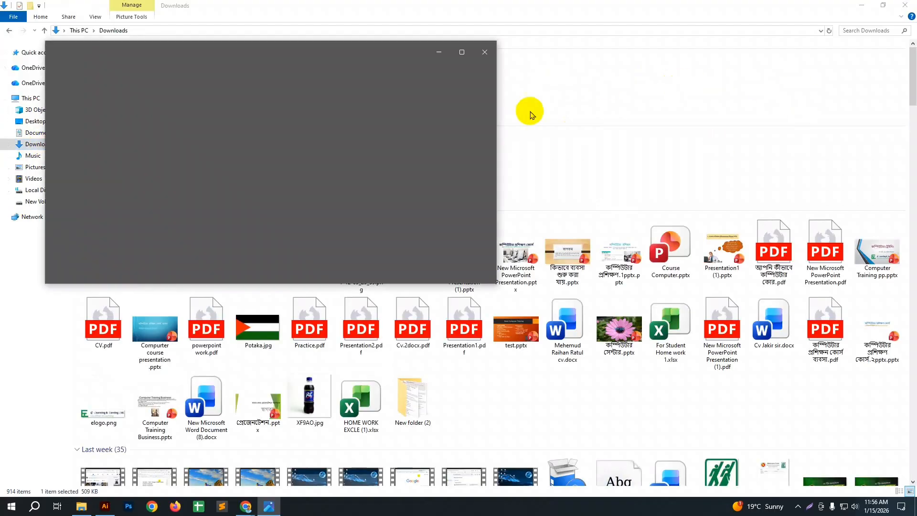
{"action": "left_click", "coordinate": [467, 53]}
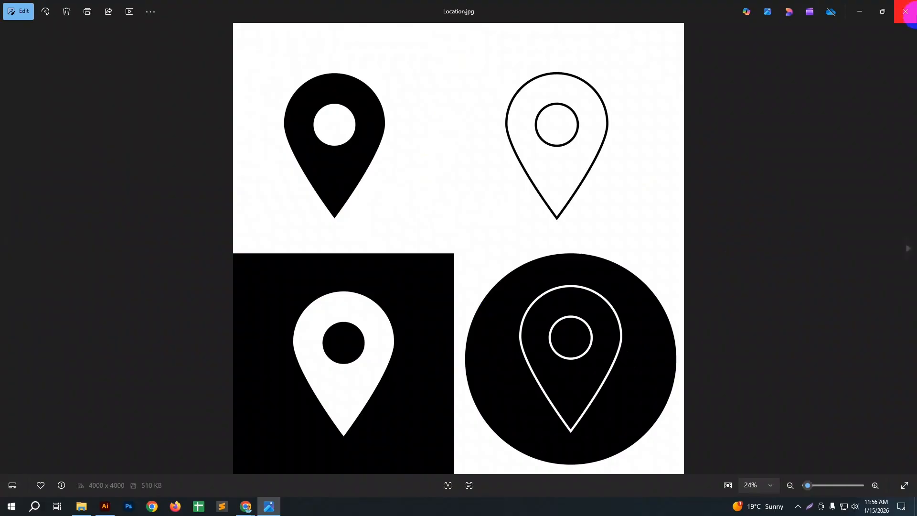
{"action": "left_click", "coordinate": [905, 11]}
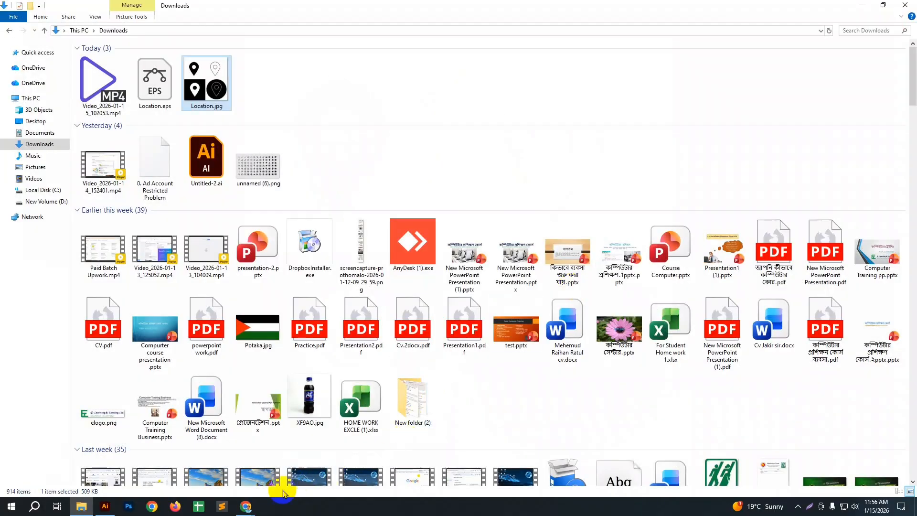
Step: Switch to the Google Images results for icon in Chrome, browse them, and preview the PNGEgg businessman icon
{"action": "left_click", "coordinate": [249, 505]}
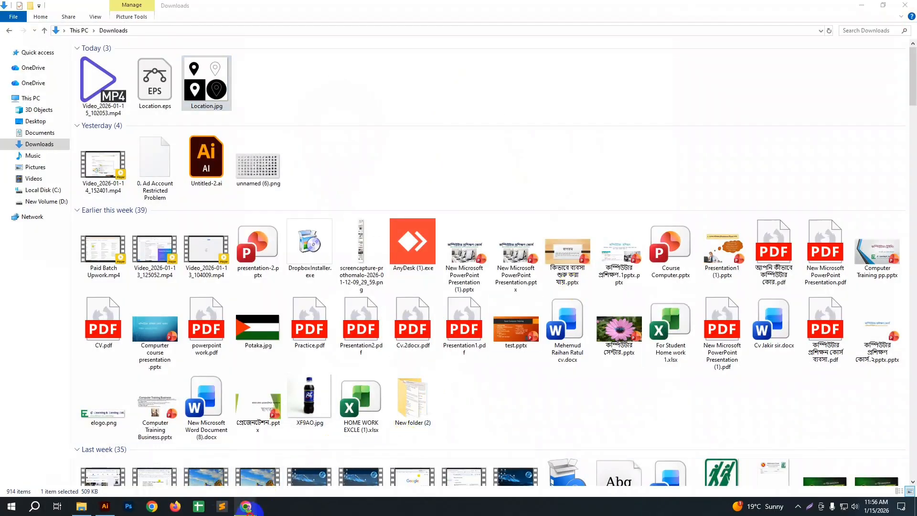
{"action": "mouse_move", "coordinate": [245, 505]}
{"action": "left_click", "coordinate": [201, 461]}
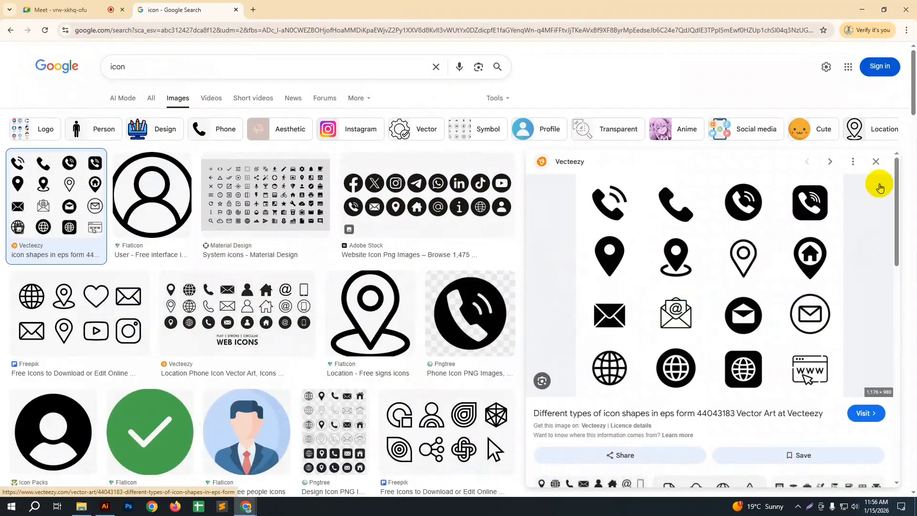
{"action": "left_click", "coordinate": [877, 162]}
{"action": "scroll", "coordinate": [665, 286], "scroll_direction": "down", "scroll_amount": 7}
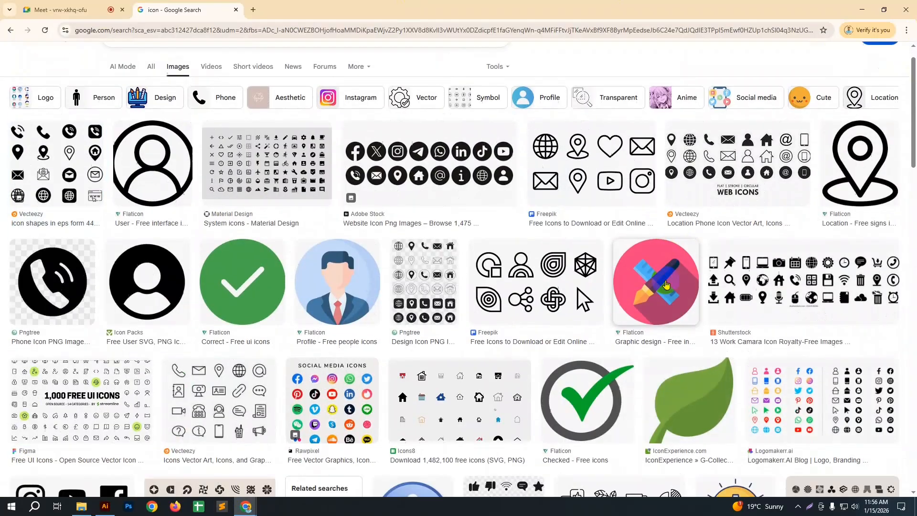
{"action": "scroll", "coordinate": [666, 283], "scroll_direction": "down", "scroll_amount": 4}
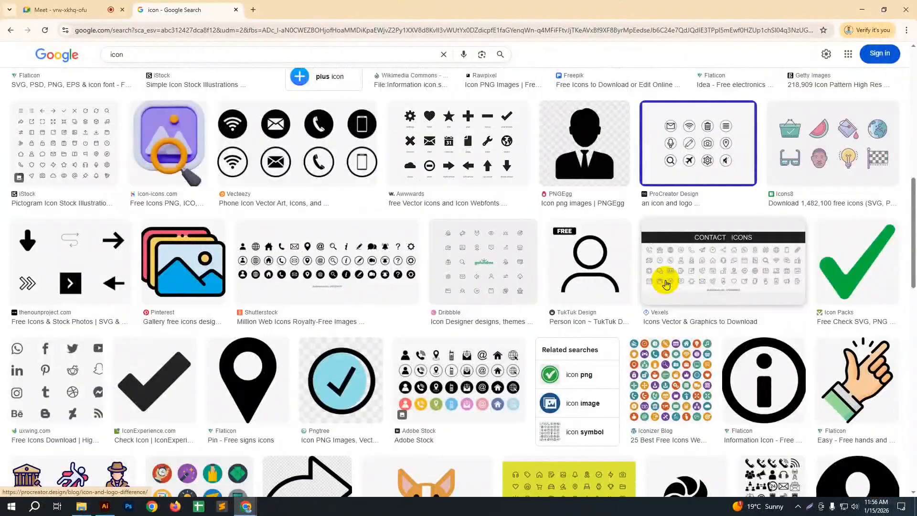
{"action": "left_click", "coordinate": [576, 160]}
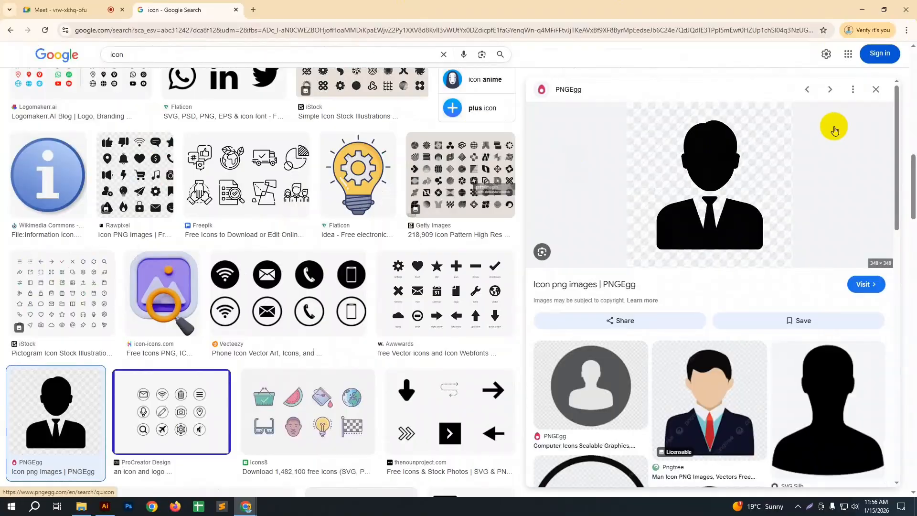
{"action": "left_click", "coordinate": [877, 90]}
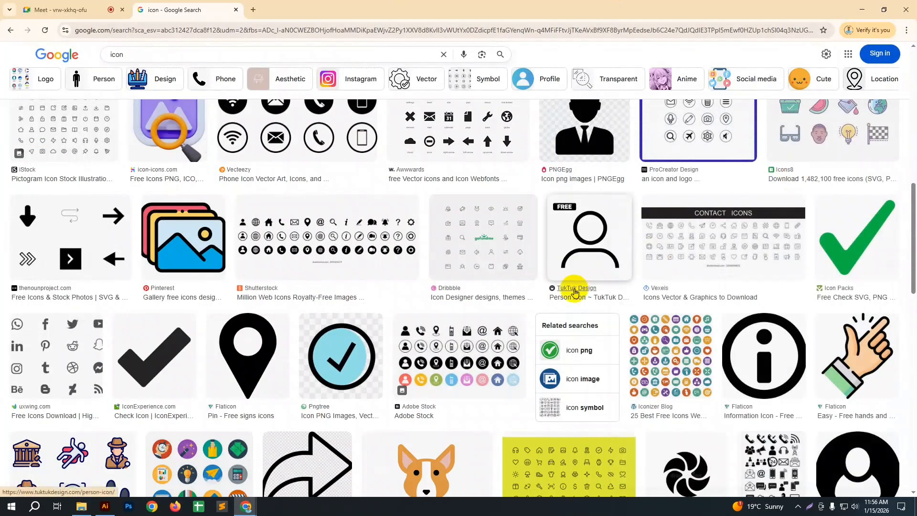
Step: Browse further icon image results, preview the Font Awesome icon sheet, and minimize the browser and File Explorer windows
{"action": "scroll", "coordinate": [577, 289], "scroll_direction": "down", "scroll_amount": 4}
{"action": "scroll", "coordinate": [574, 293], "scroll_direction": "down", "scroll_amount": 6}
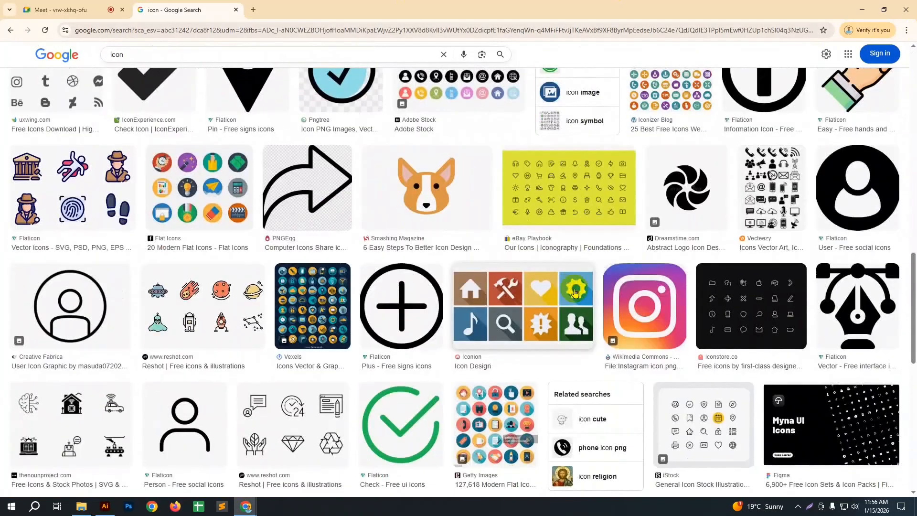
{"action": "scroll", "coordinate": [574, 293], "scroll_direction": "down", "scroll_amount": 3}
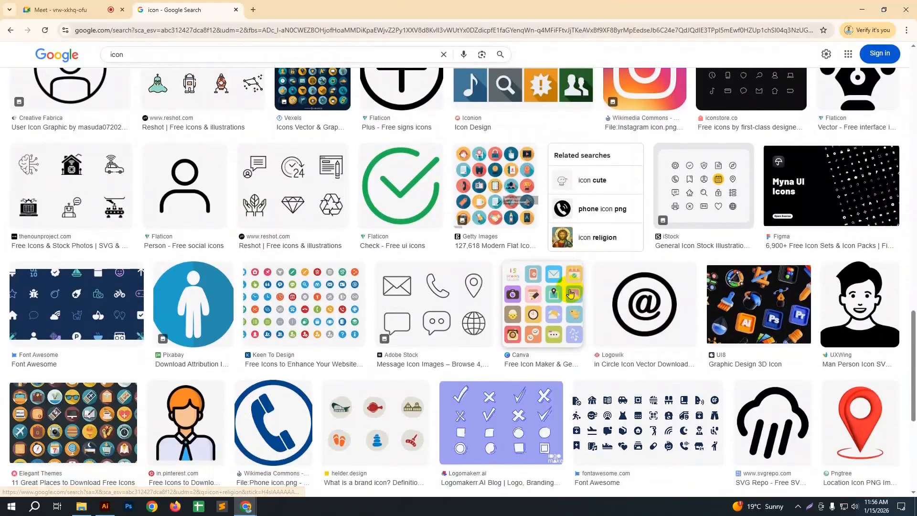
{"action": "left_click", "coordinate": [637, 344]}
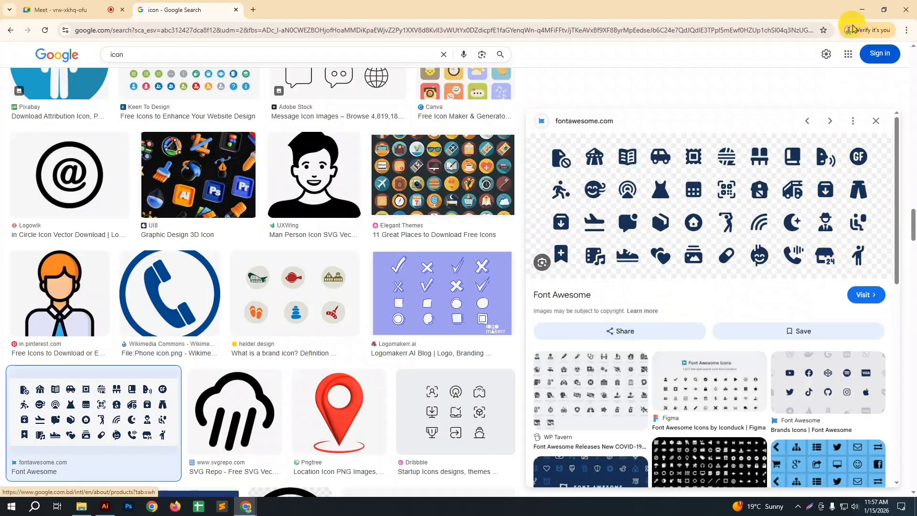
{"action": "left_click", "coordinate": [875, 120]}
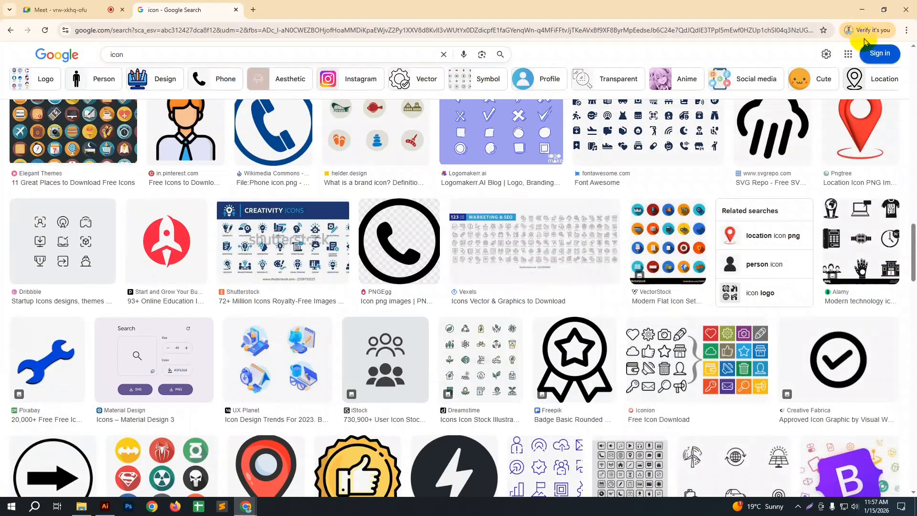
{"action": "left_click", "coordinate": [863, 9]}
{"action": "left_click", "coordinate": [863, 6]}
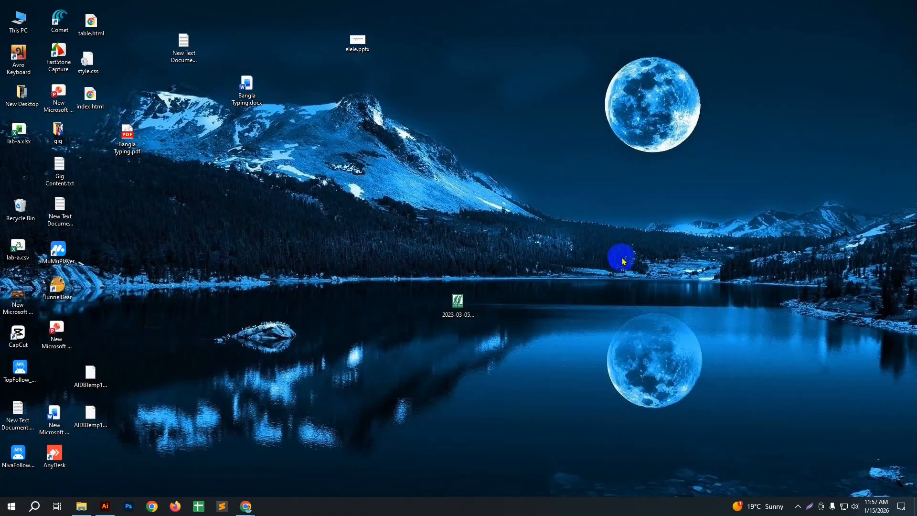
Step: Return to Illustrator, switch to the Untitled-2 document, deselect the red pin, and examine the icon practice sheet
{"action": "left_click", "coordinate": [106, 506]}
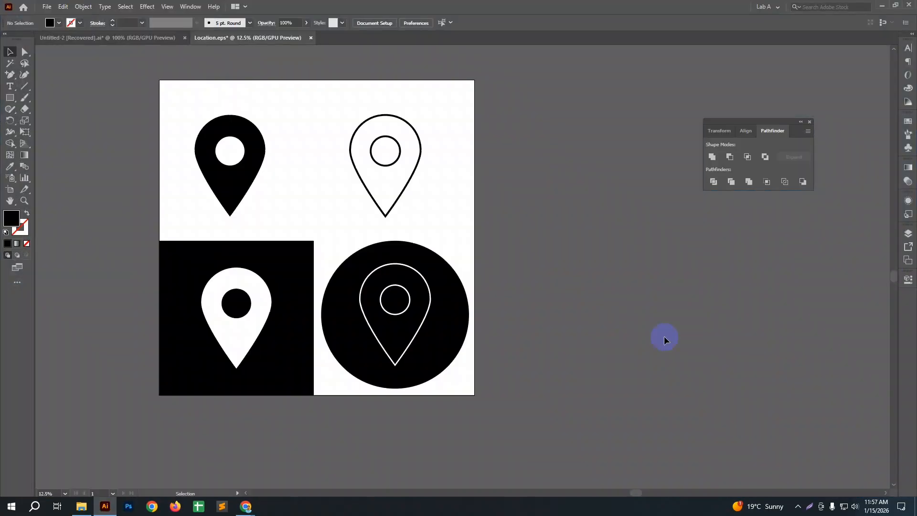
{"action": "left_click", "coordinate": [153, 38]}
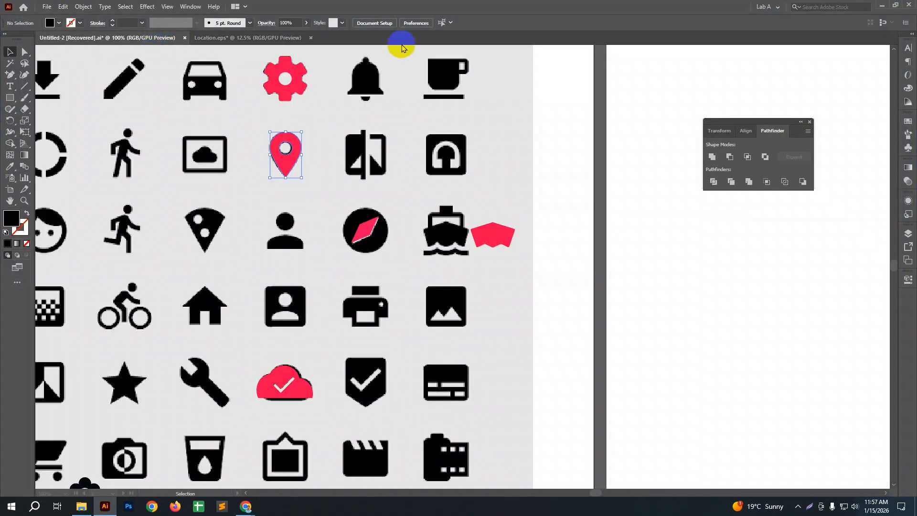
{"action": "left_click", "coordinate": [603, 266]}
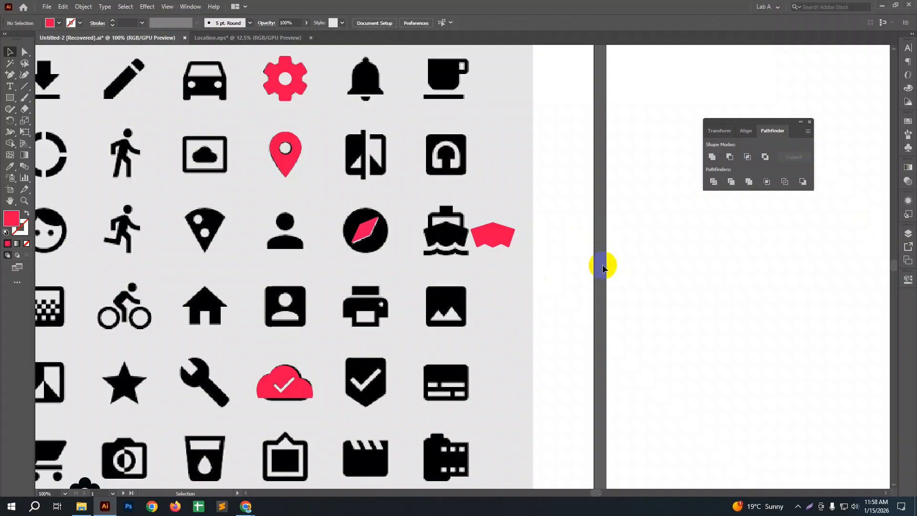
{"action": "left_click_drag", "start_coordinate": [360, 272], "coordinate": [632, 272]}
{"action": "left_click_drag", "start_coordinate": [308, 238], "coordinate": [642, 257]}
{"action": "left_click_drag", "start_coordinate": [430, 225], "coordinate": [503, 227]}
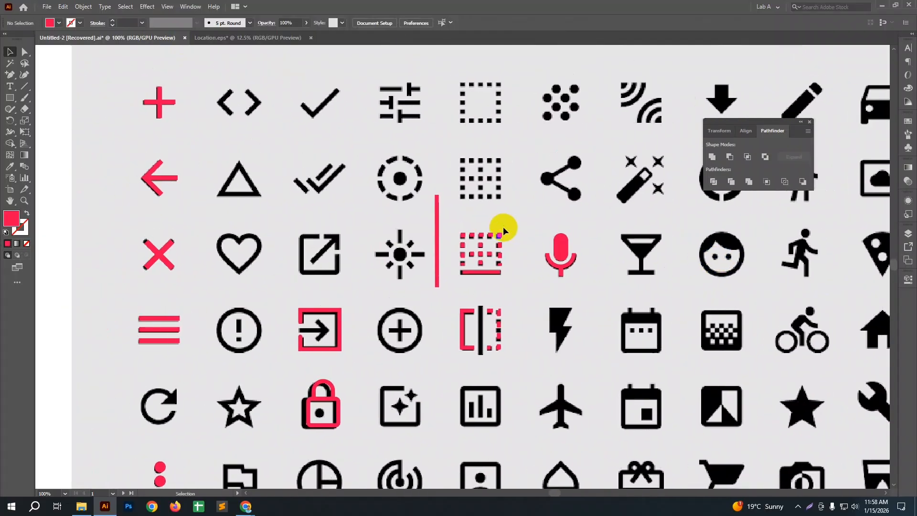